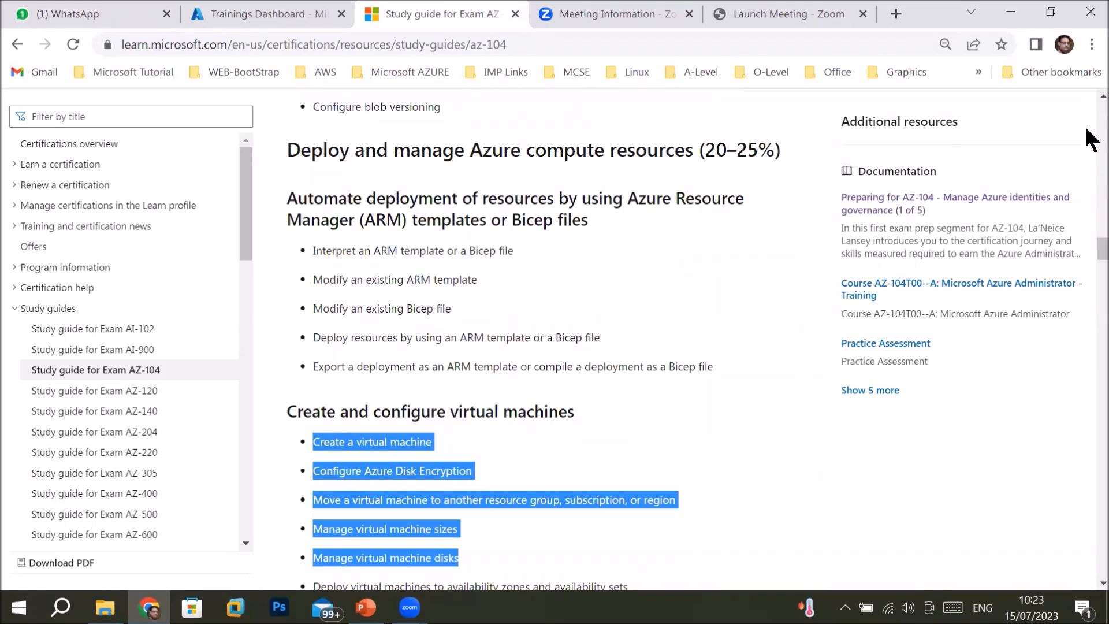
{"action": "scroll", "coordinate": [1086, 144], "scroll_direction": "up", "scroll_amount": 6}
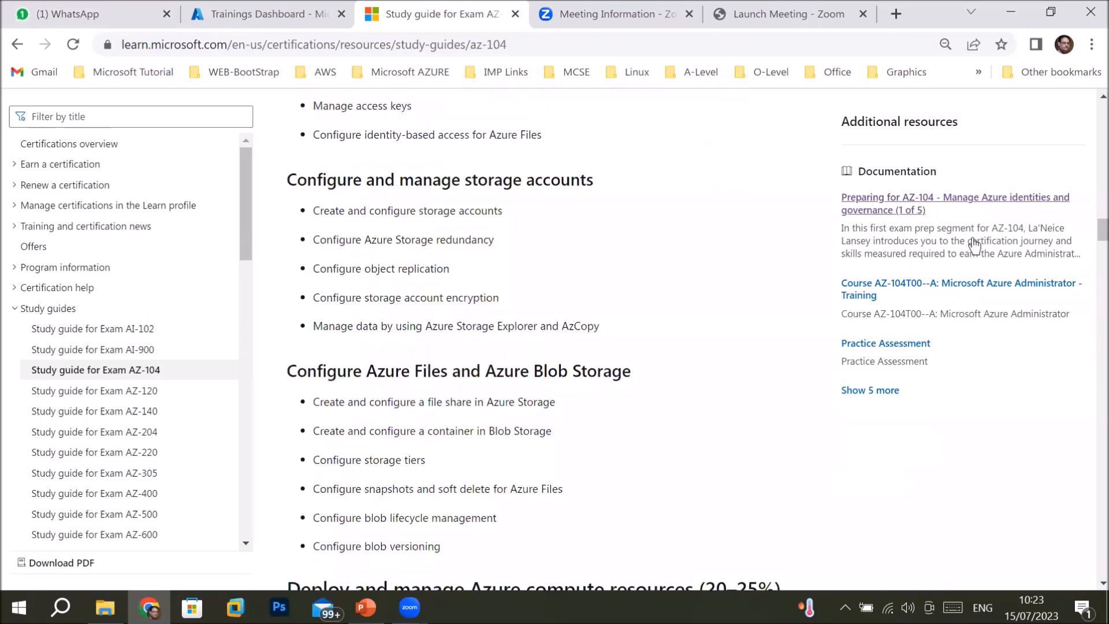
{"action": "scroll", "coordinate": [1087, 104], "scroll_direction": "up", "scroll_amount": 3}
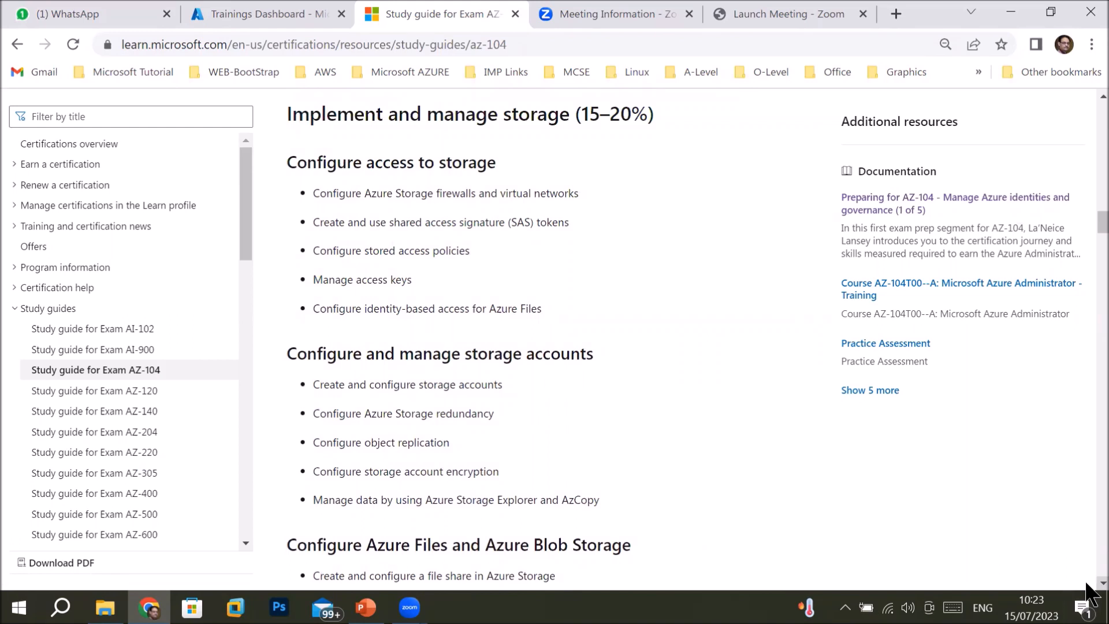
{"action": "scroll", "coordinate": [1087, 583], "scroll_direction": "down", "scroll_amount": 2}
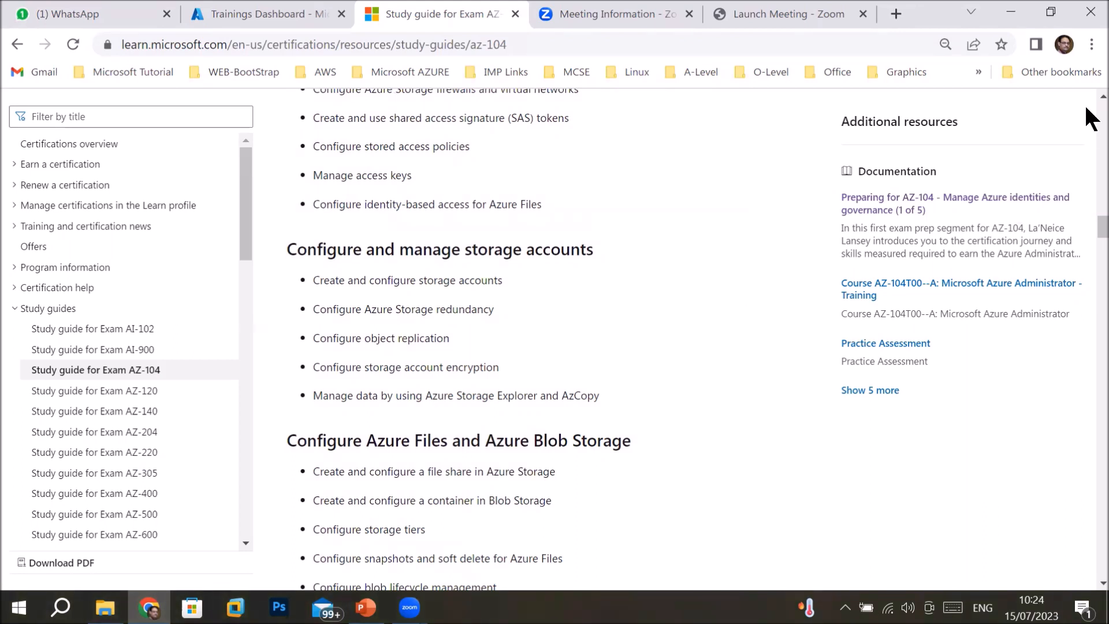
{"action": "scroll", "coordinate": [1087, 98], "scroll_direction": "up", "scroll_amount": 2}
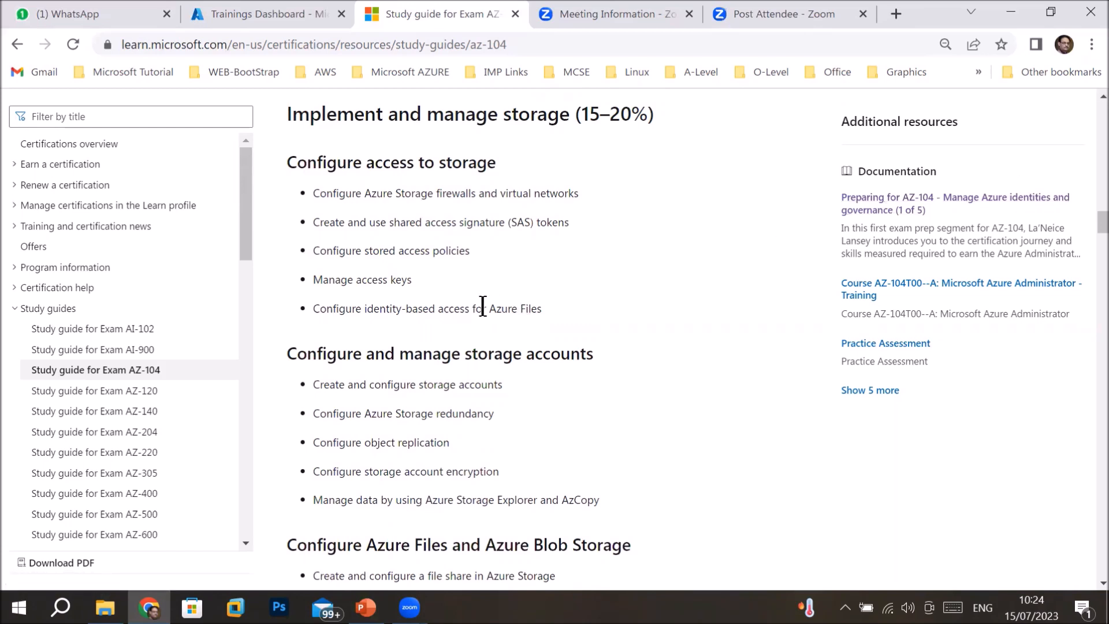
{"action": "left_click_drag", "start_coordinate": [482, 307], "coordinate": [547, 317]}
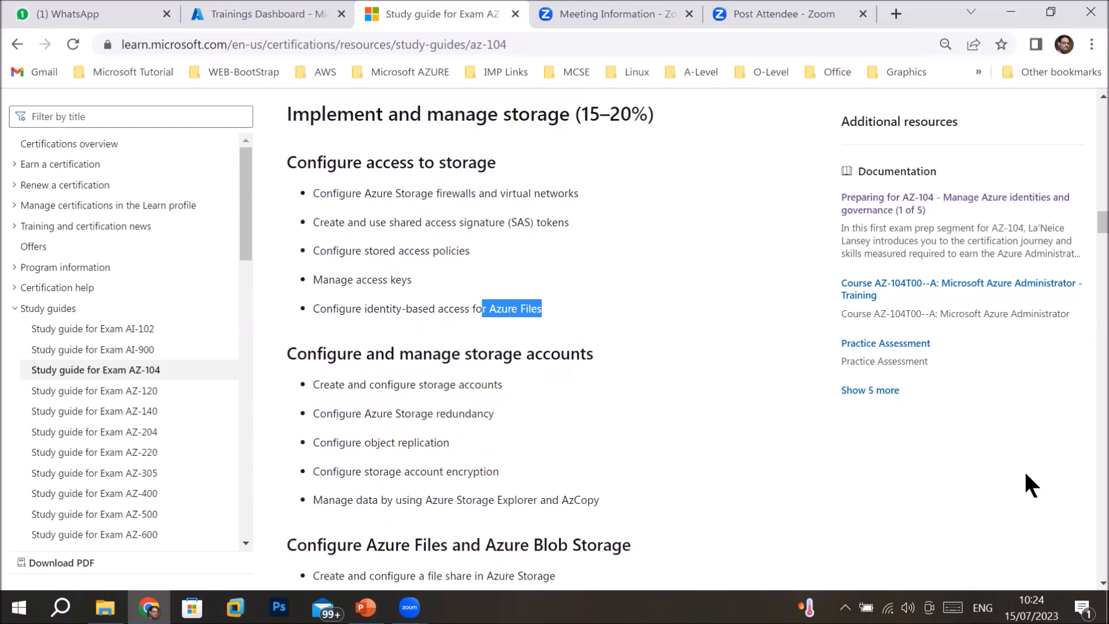
{"action": "left_click", "coordinate": [1102, 487]}
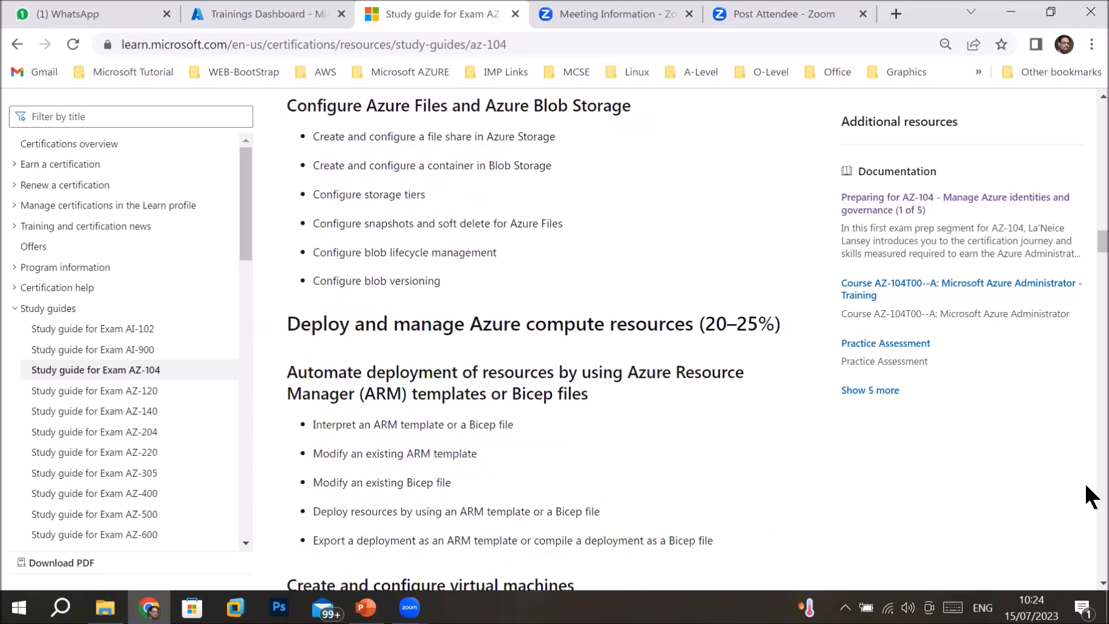
{"action": "scroll", "coordinate": [1087, 583], "scroll_direction": "down", "scroll_amount": 4}
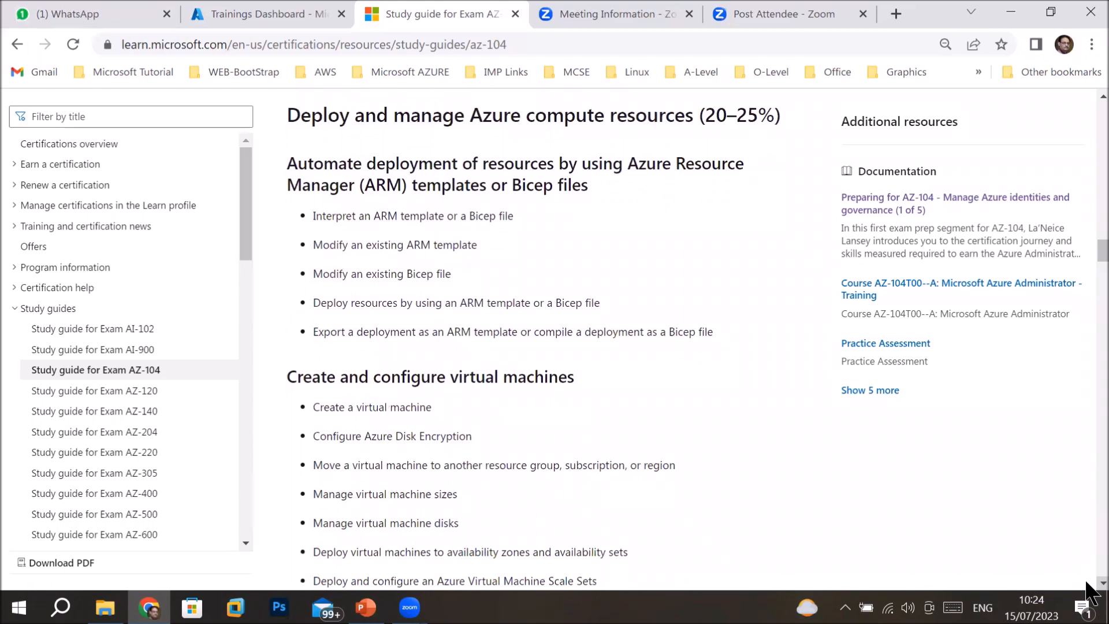
{"action": "scroll", "coordinate": [1089, 590], "scroll_direction": "down", "scroll_amount": 3}
{"action": "scroll", "coordinate": [1090, 592], "scroll_direction": "down", "scroll_amount": 1}
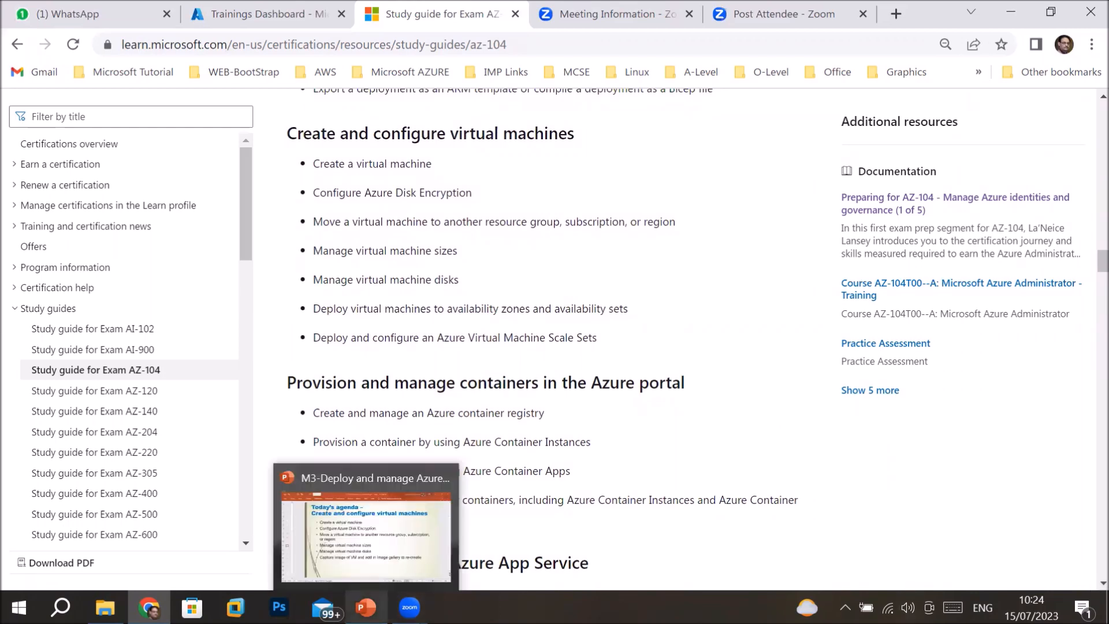
{"action": "left_click", "coordinate": [365, 608]}
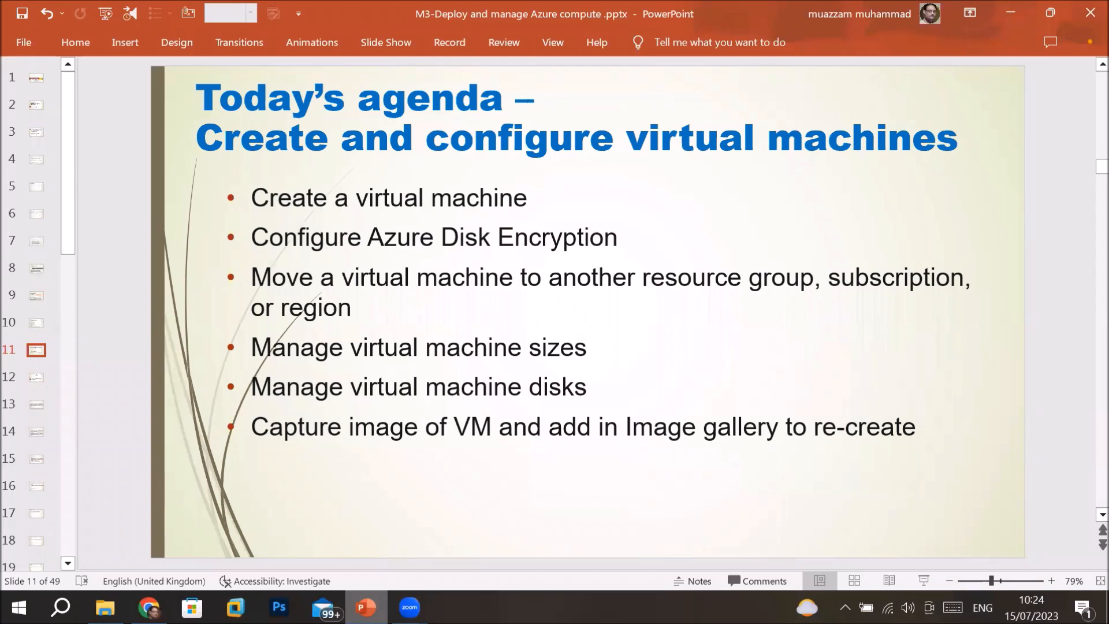
{"action": "left_click", "coordinate": [149, 607]}
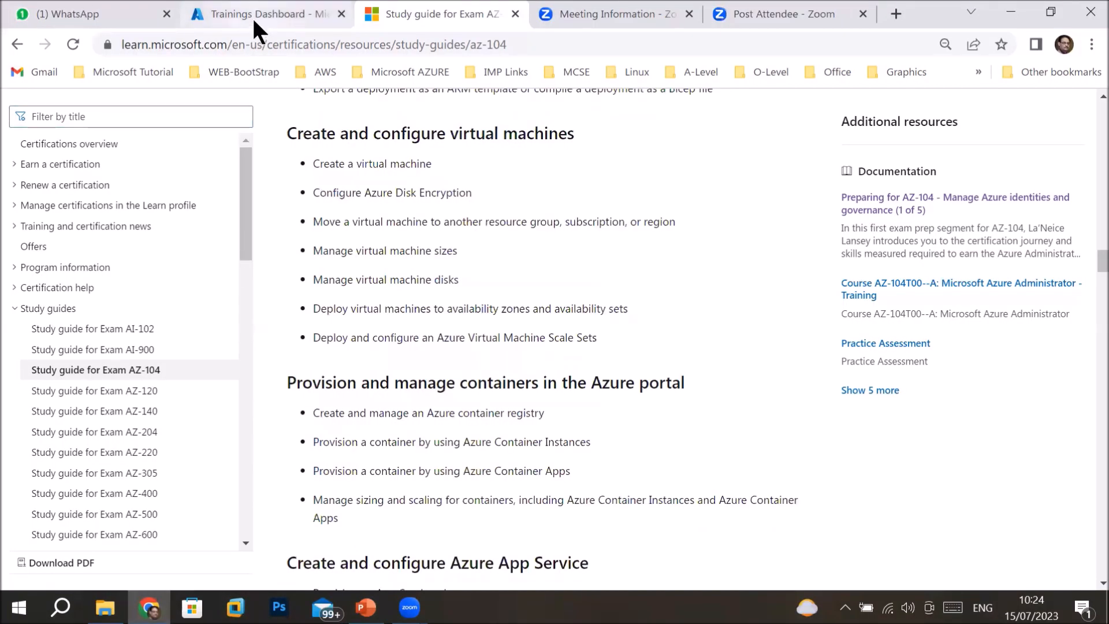
Open the Resource groups list from All services in the Azure portal.
{"action": "left_click", "coordinate": [257, 17]}
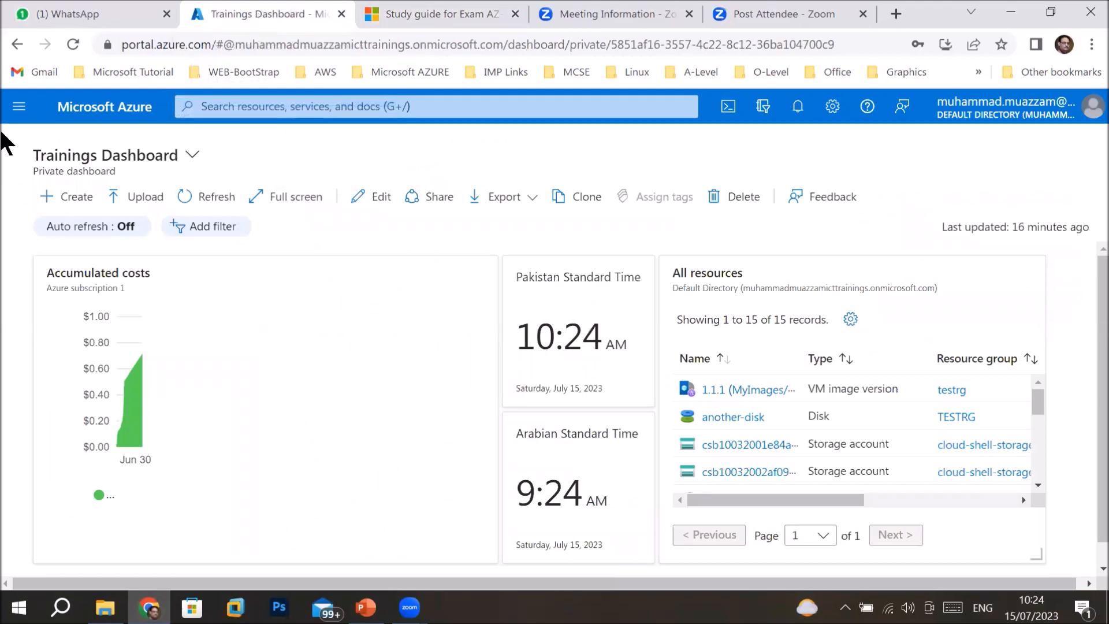
{"action": "left_click", "coordinate": [19, 106]}
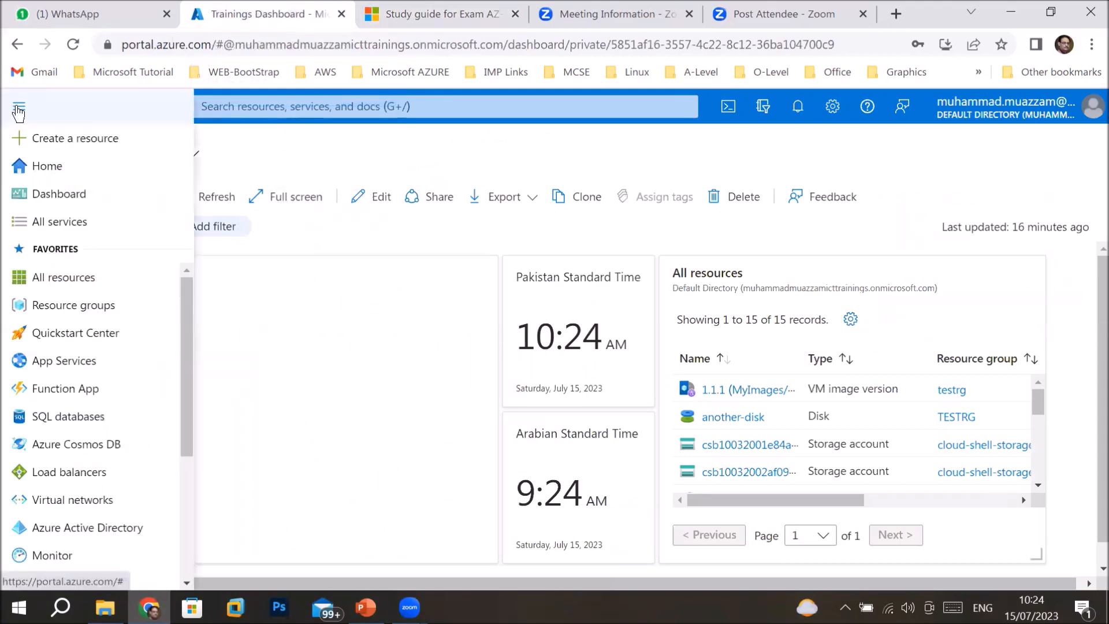
{"action": "left_click", "coordinate": [36, 225]}
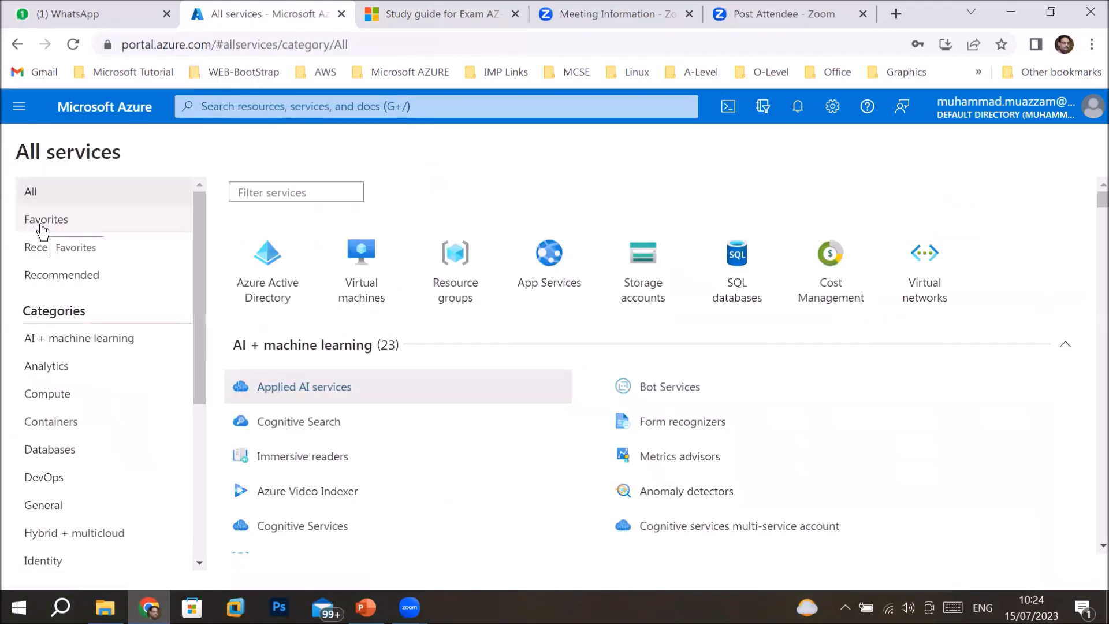
{"action": "left_click", "coordinate": [444, 266]}
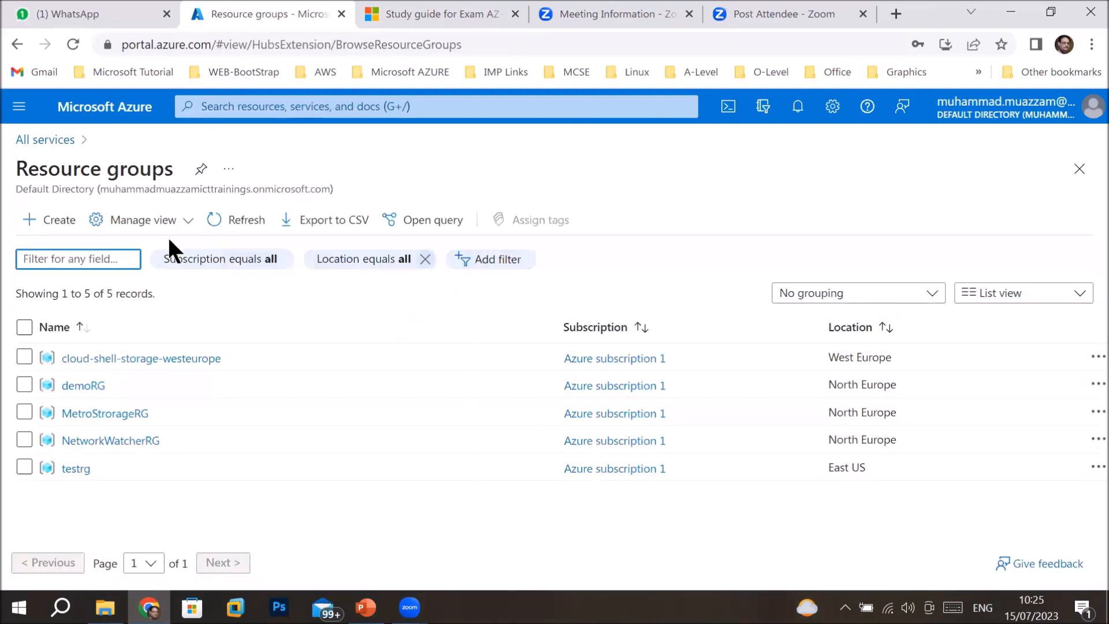
Create resource group Trainingrg in East US, then return to All services.
{"action": "left_click", "coordinate": [36, 219]}
{"action": "type", "text": "Trainingrg"}
{"action": "left_click", "coordinate": [70, 561]}
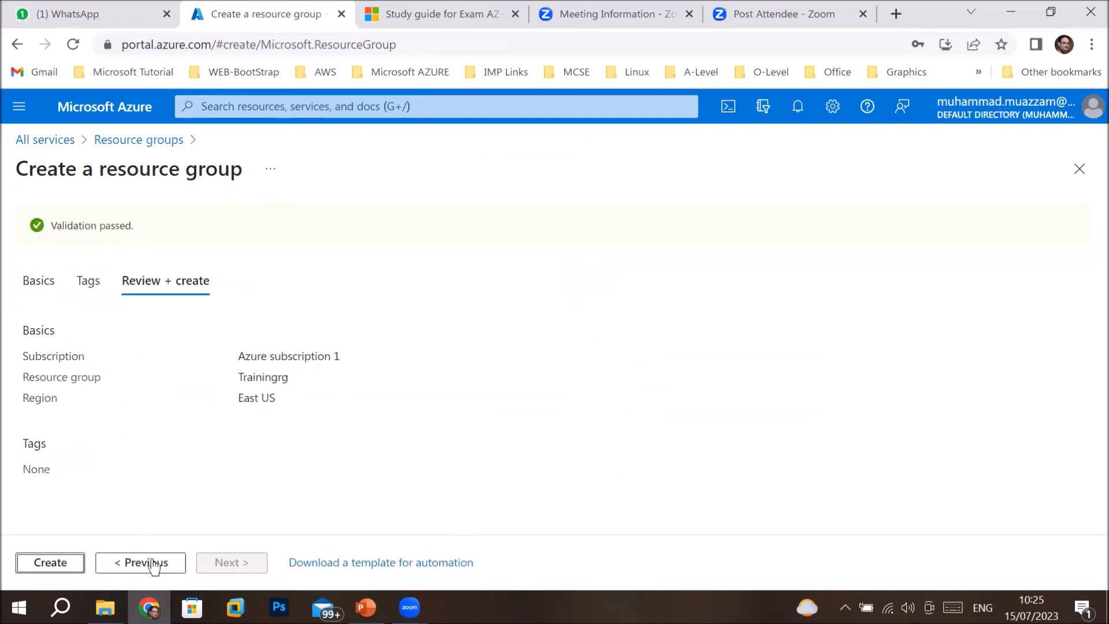
{"action": "left_click", "coordinate": [53, 563]}
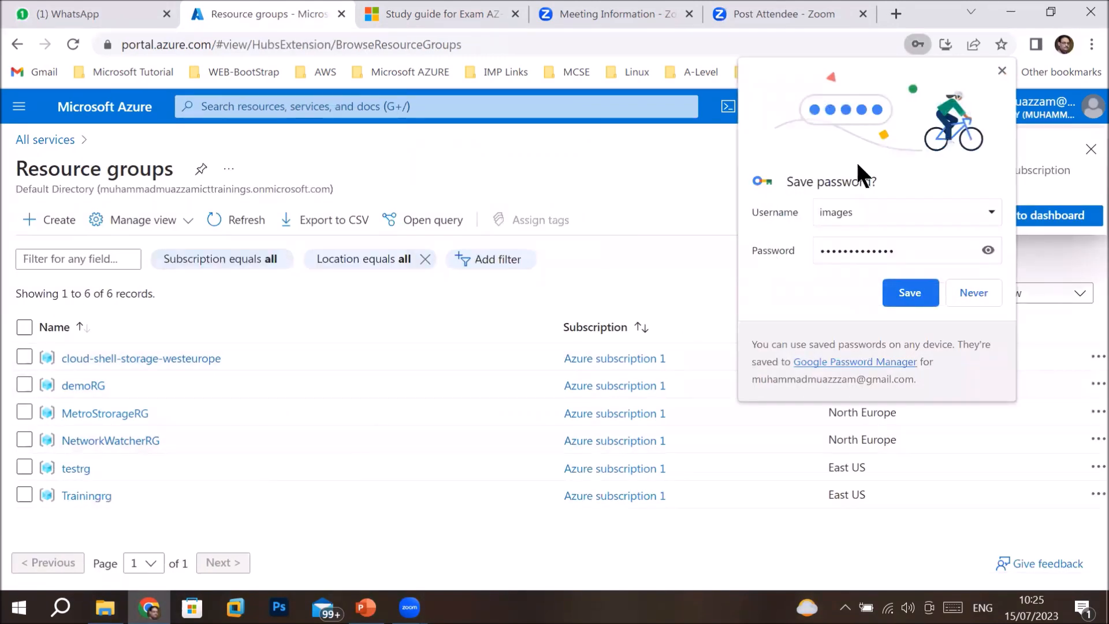
{"action": "left_click", "coordinate": [999, 70]}
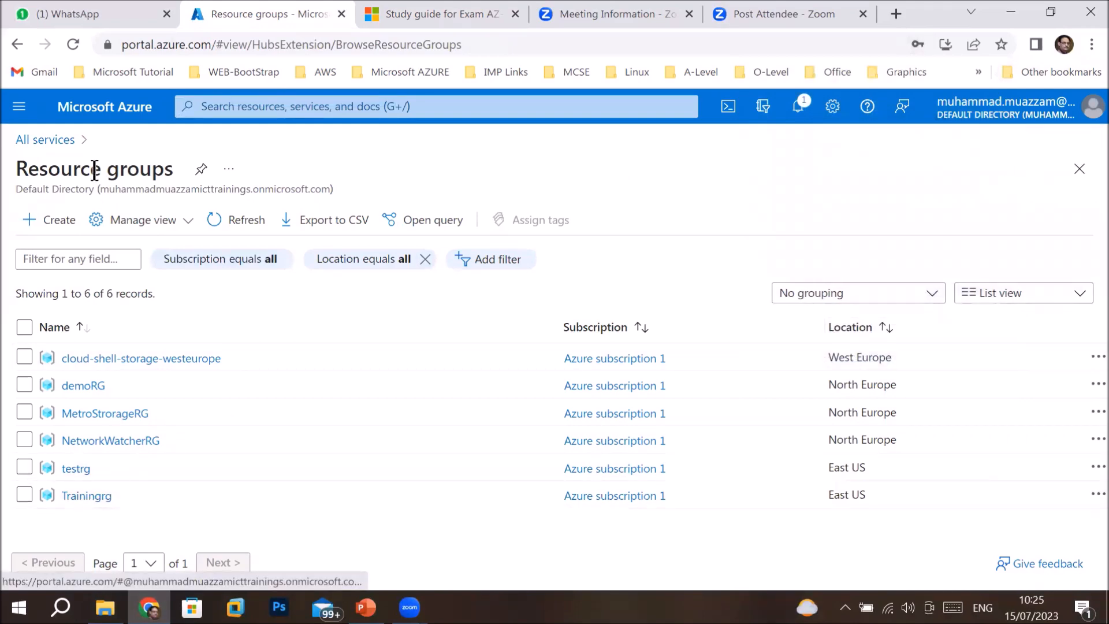
{"action": "left_click", "coordinate": [48, 140]}
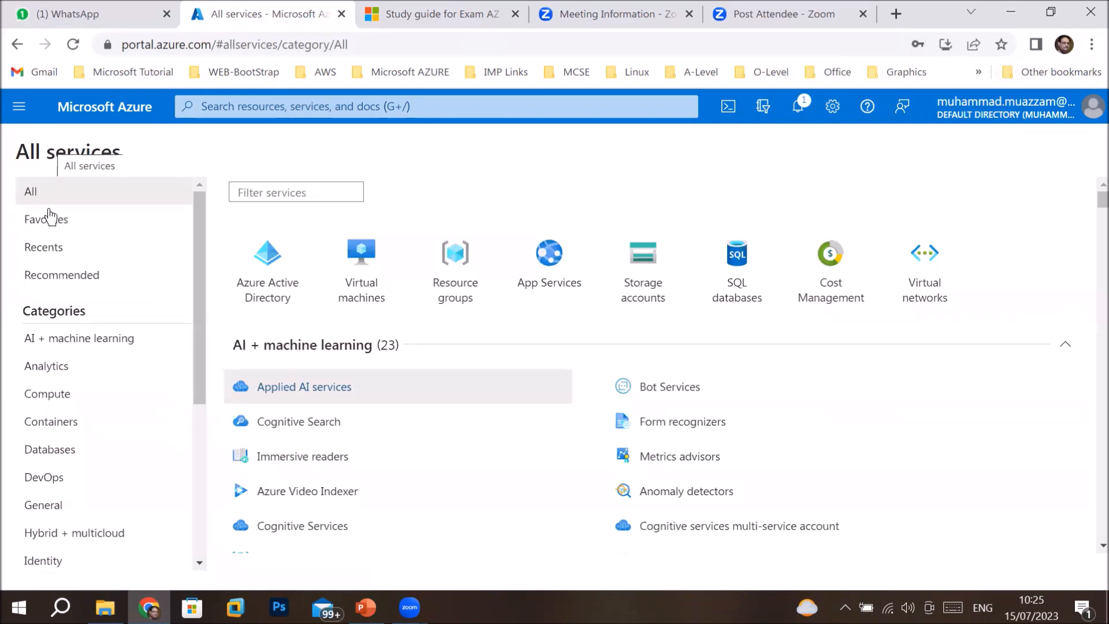
Start creating an Azure virtual machine from the Virtual machines page.
{"action": "left_click", "coordinate": [324, 108]}
{"action": "type", "text": "vir"}
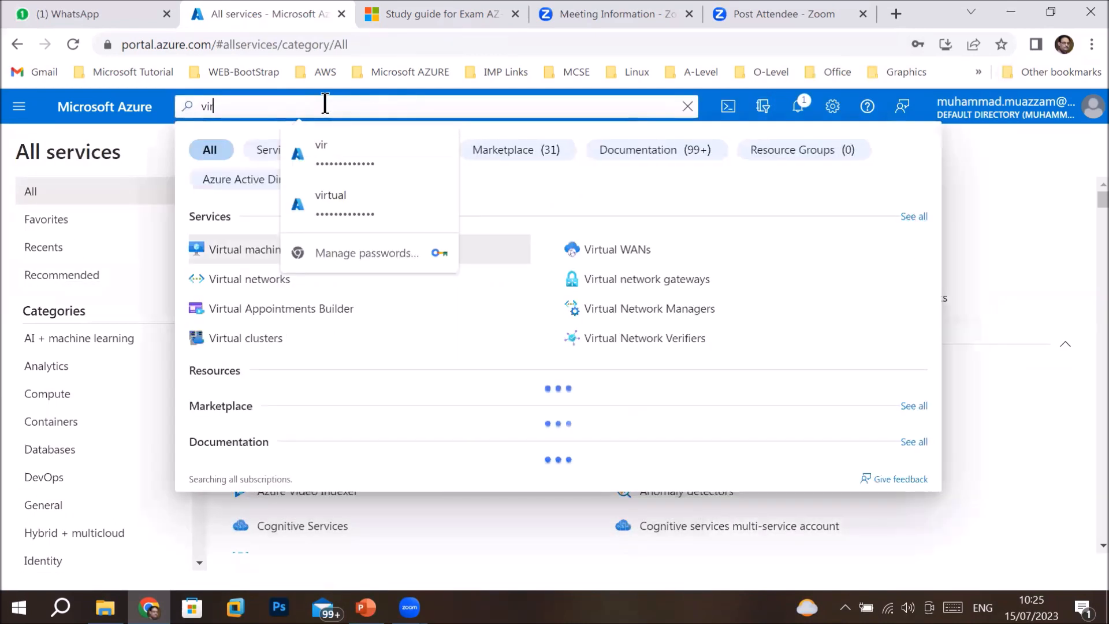
{"action": "left_click", "coordinate": [261, 258]}
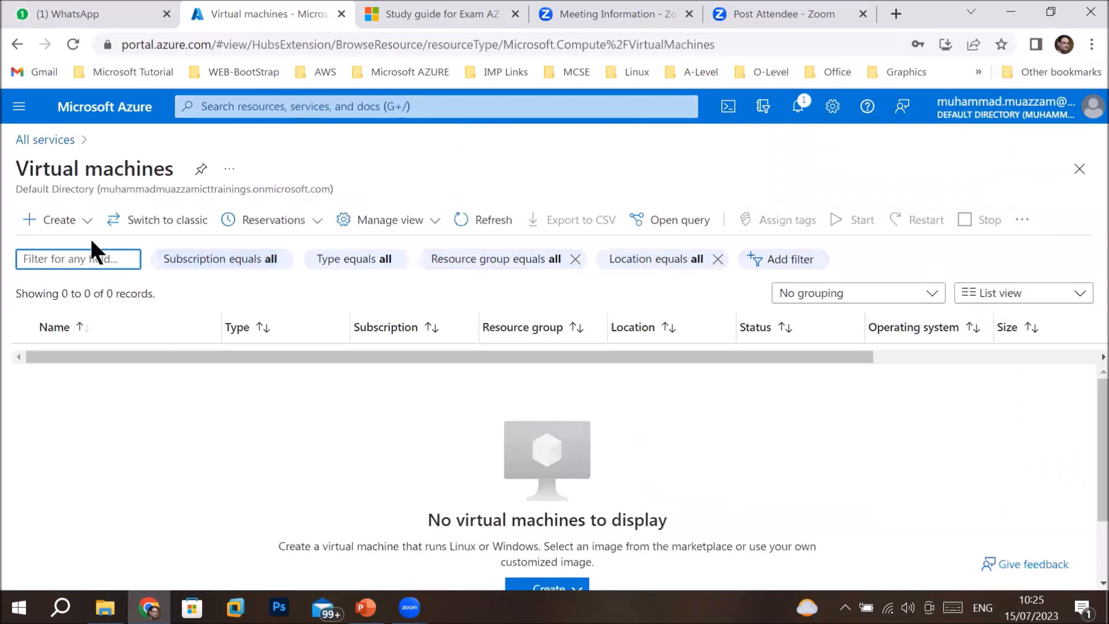
{"action": "left_click", "coordinate": [75, 221]}
{"action": "left_click", "coordinate": [76, 258]}
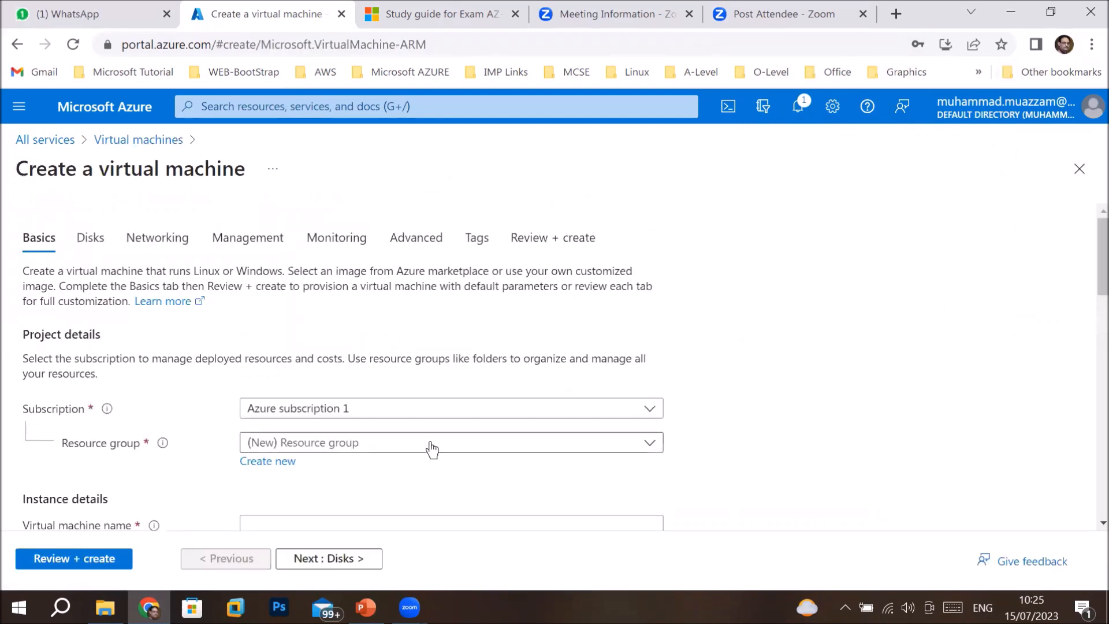
Place the VM in resource group Trainingrg and name it WebsrvVM1.
{"action": "left_click", "coordinate": [432, 449]}
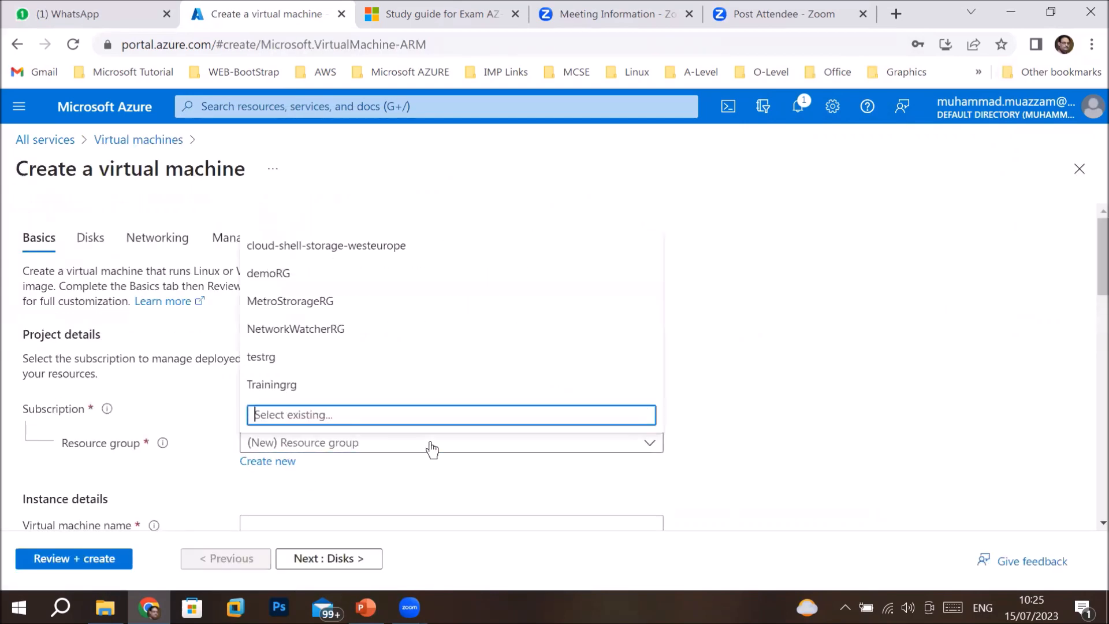
{"action": "left_click", "coordinate": [425, 386]}
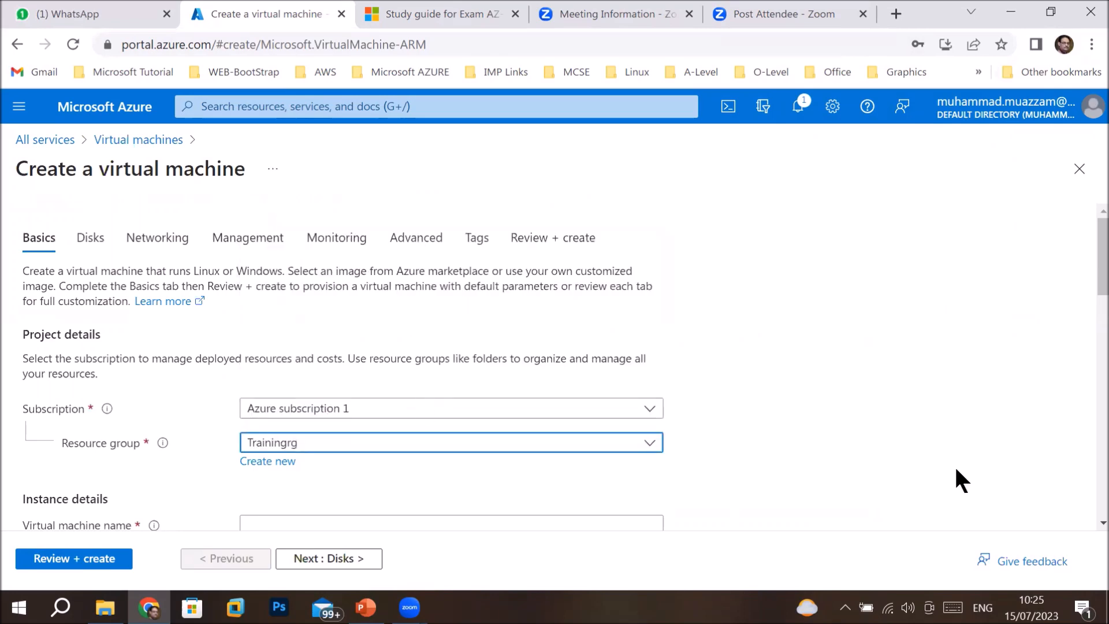
{"action": "left_click_drag", "start_coordinate": [1086, 263], "coordinate": [1089, 329]}
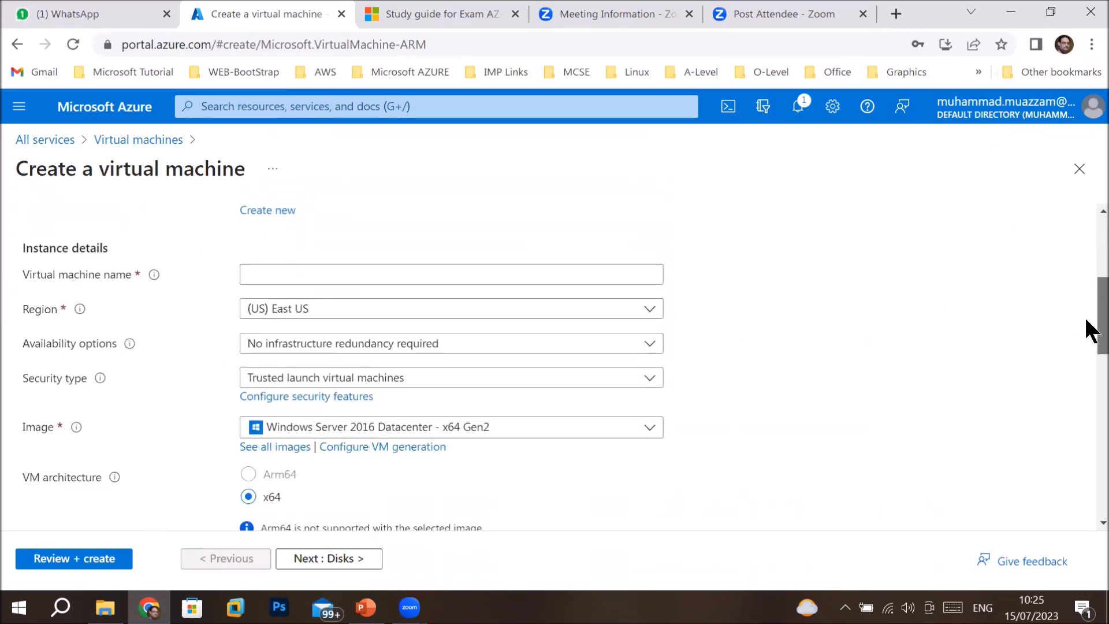
{"action": "left_click", "coordinate": [514, 279]}
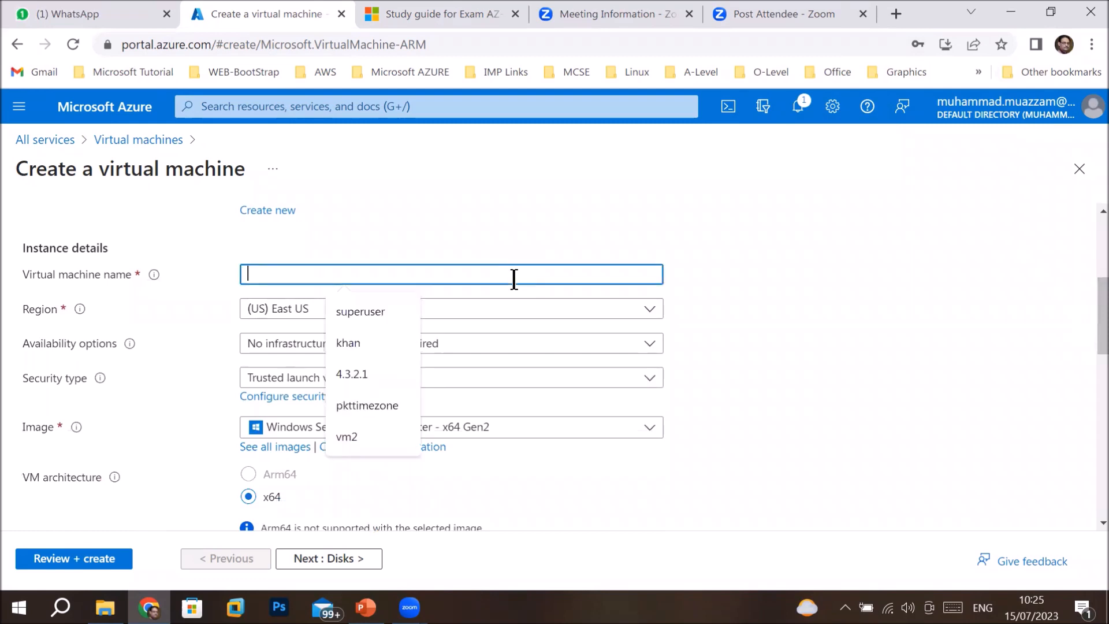
{"action": "type", "text": "Web"}
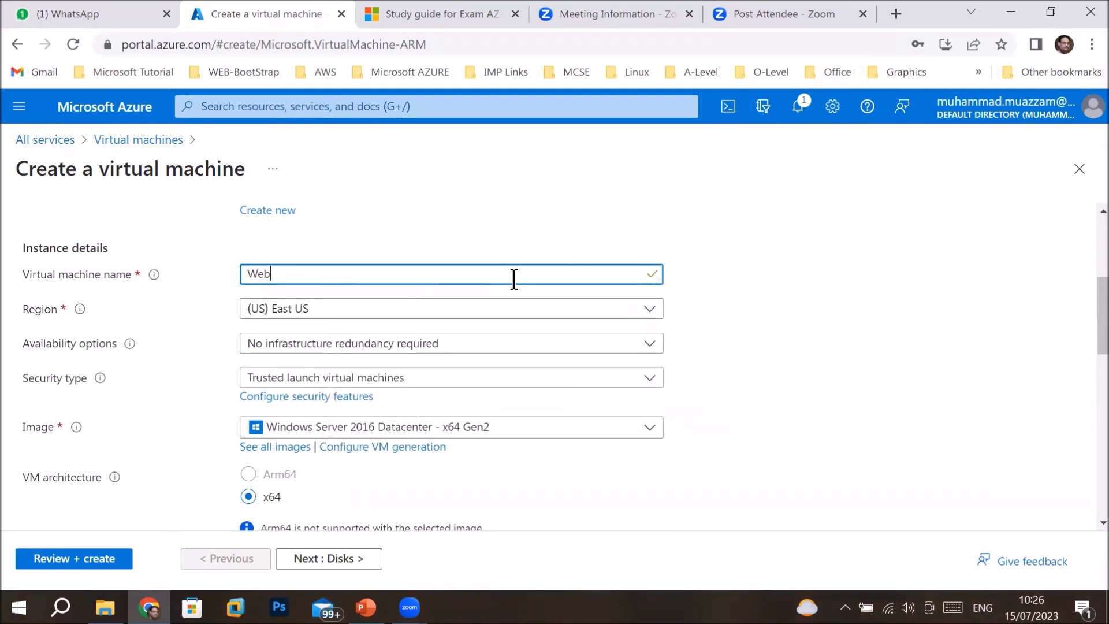
{"action": "type", "text": "srvVM1"}
Keep availability at No infrastructure redundancy required and move down to the administrator account.
{"action": "left_click", "coordinate": [410, 345]}
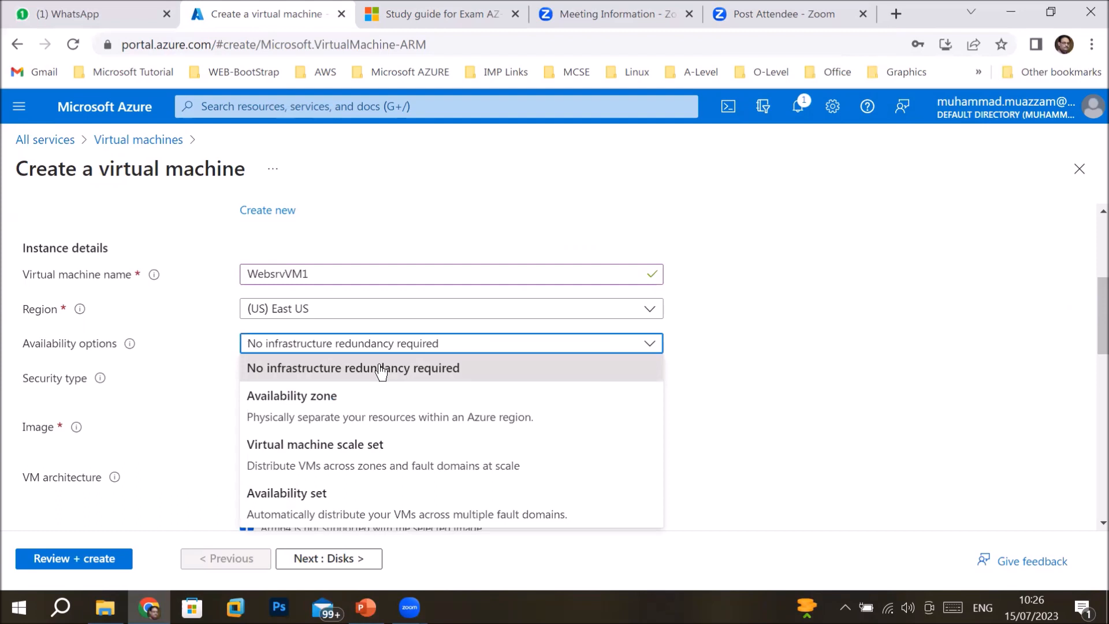
{"action": "left_click", "coordinate": [719, 372]}
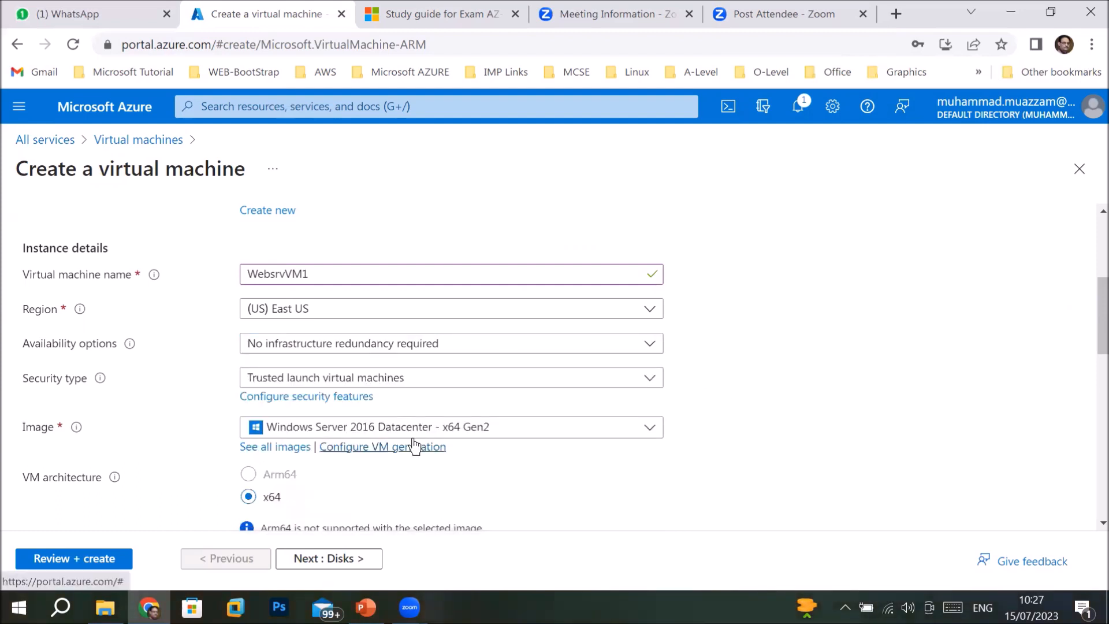
{"action": "left_click_drag", "start_coordinate": [1089, 320], "coordinate": [1090, 395]}
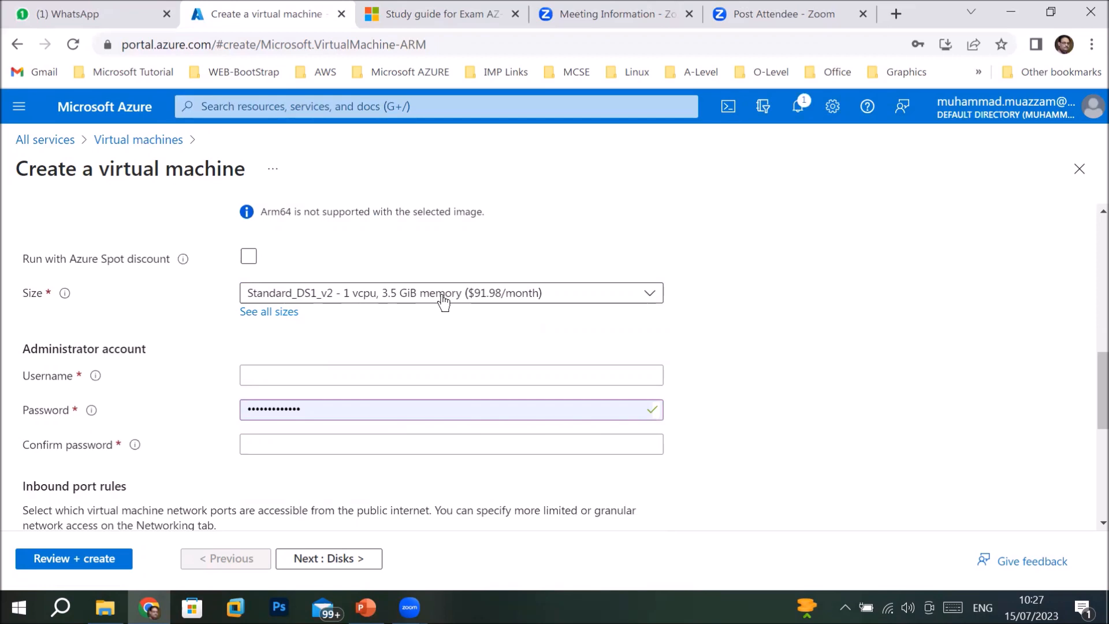
Set the administrator username to superuser and re-enter the matching password.
{"action": "left_click", "coordinate": [305, 374]}
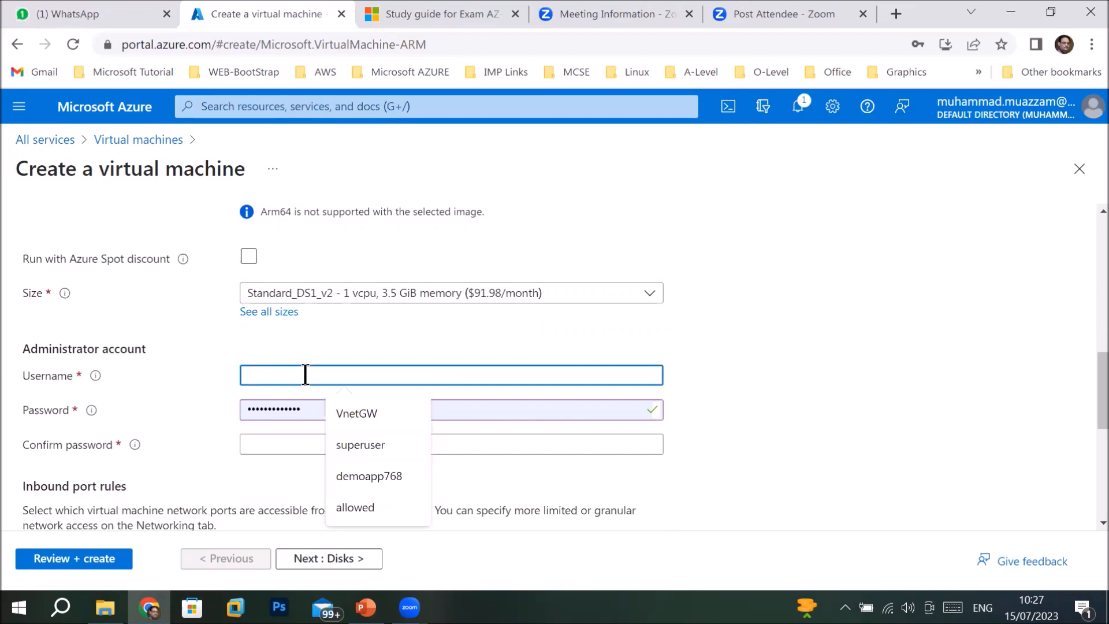
{"action": "type", "text": "superuser"}
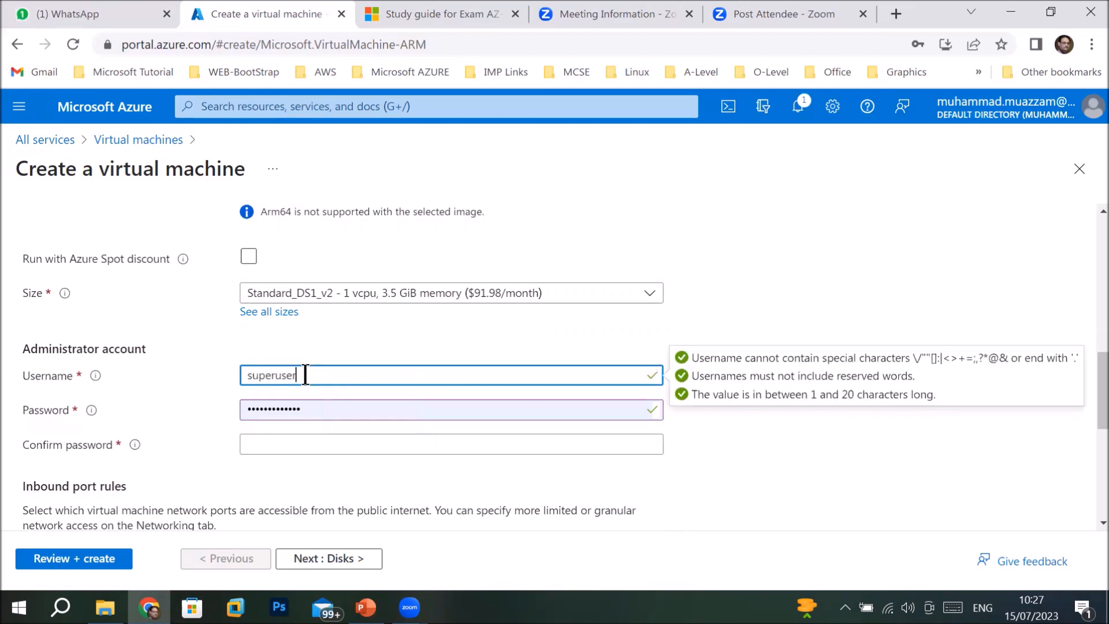
{"action": "key", "text": "Tab"}
{"action": "key", "text": "Tab"}
{"action": "type", "text": "•••••••••"}
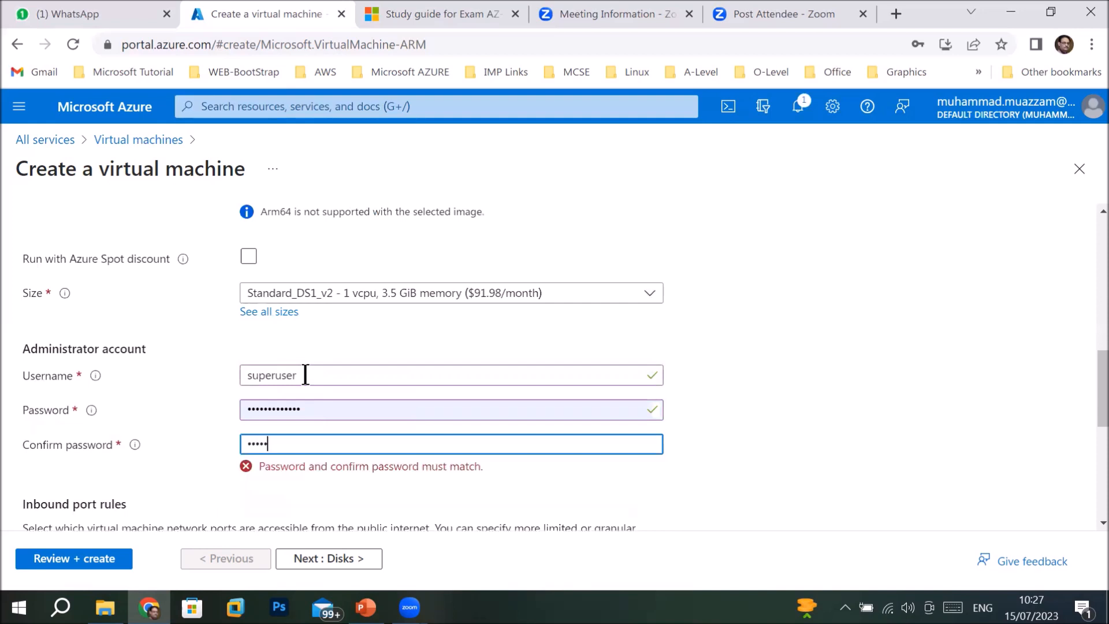
{"action": "type", "text": "••••"}
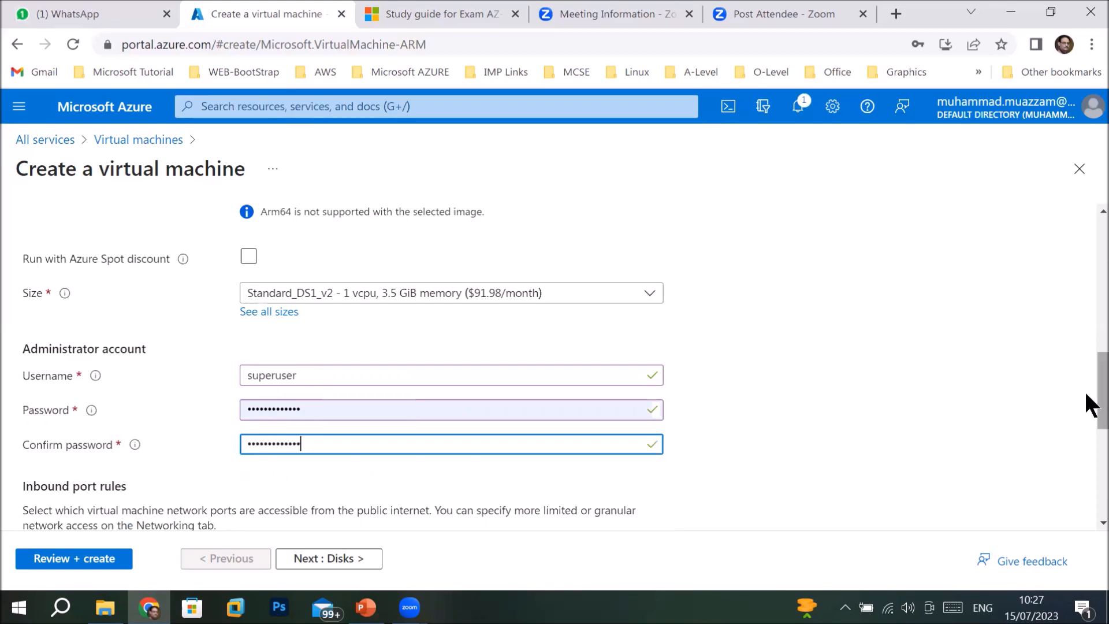
{"action": "scroll", "coordinate": [1086, 404], "scroll_direction": "down", "scroll_amount": 5}
{"action": "scroll", "coordinate": [1092, 468], "scroll_direction": "up", "scroll_amount": 5}
{"action": "left_click_drag", "start_coordinate": [1091, 408], "coordinate": [1092, 458]}
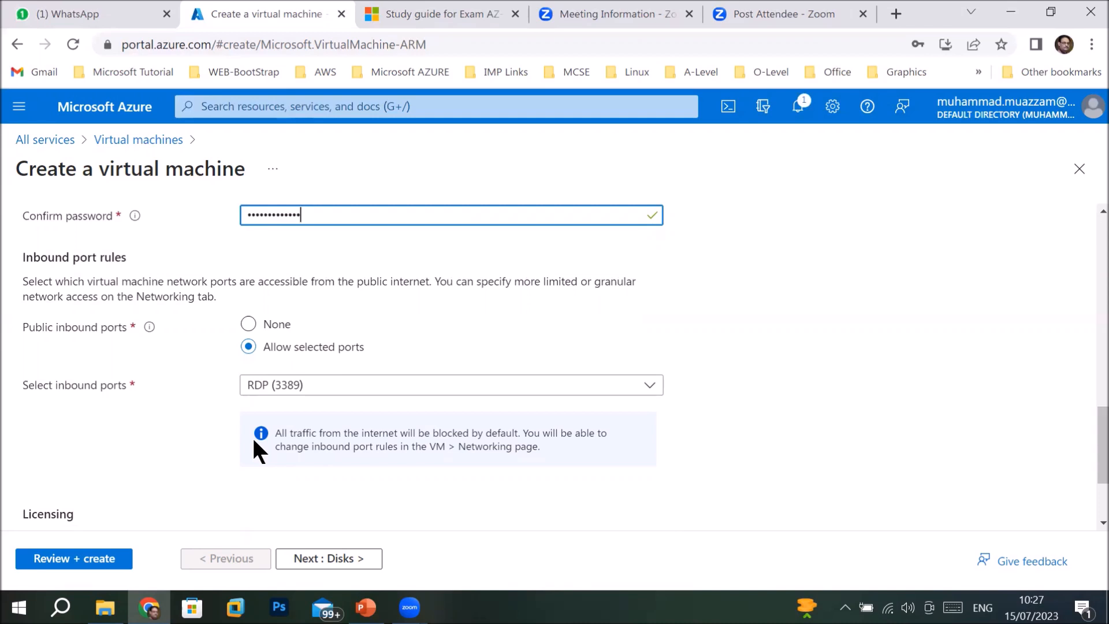
Allow only RDP (3389) as an inbound port, then continue to Disks.
{"action": "left_click", "coordinate": [305, 393]}
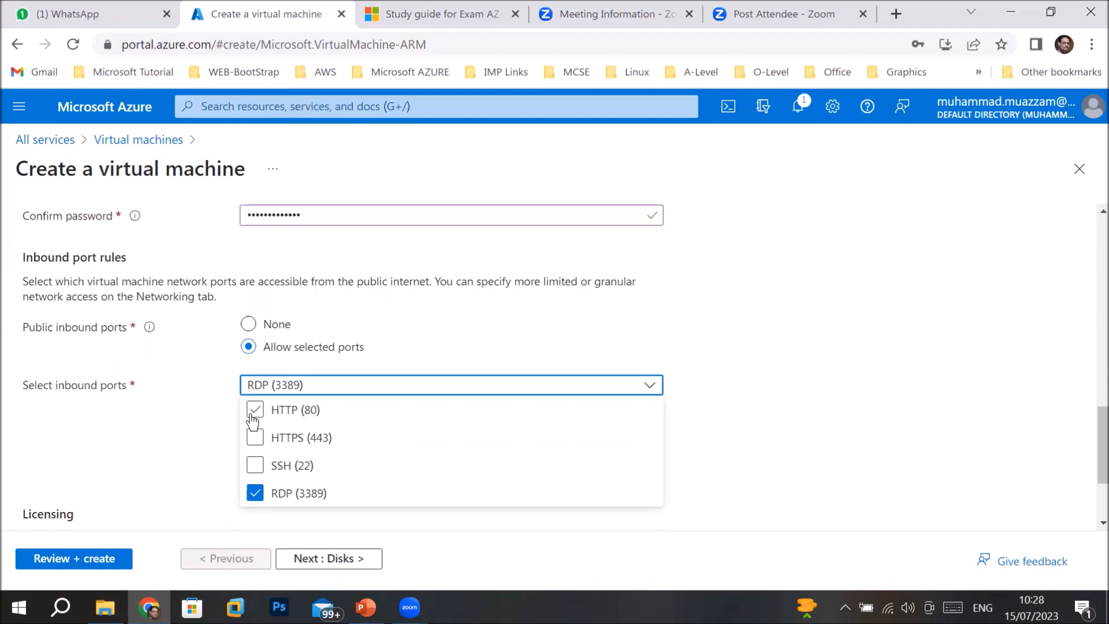
{"action": "left_click", "coordinate": [291, 498]}
{"action": "left_click", "coordinate": [291, 498]}
{"action": "left_click", "coordinate": [331, 560]}
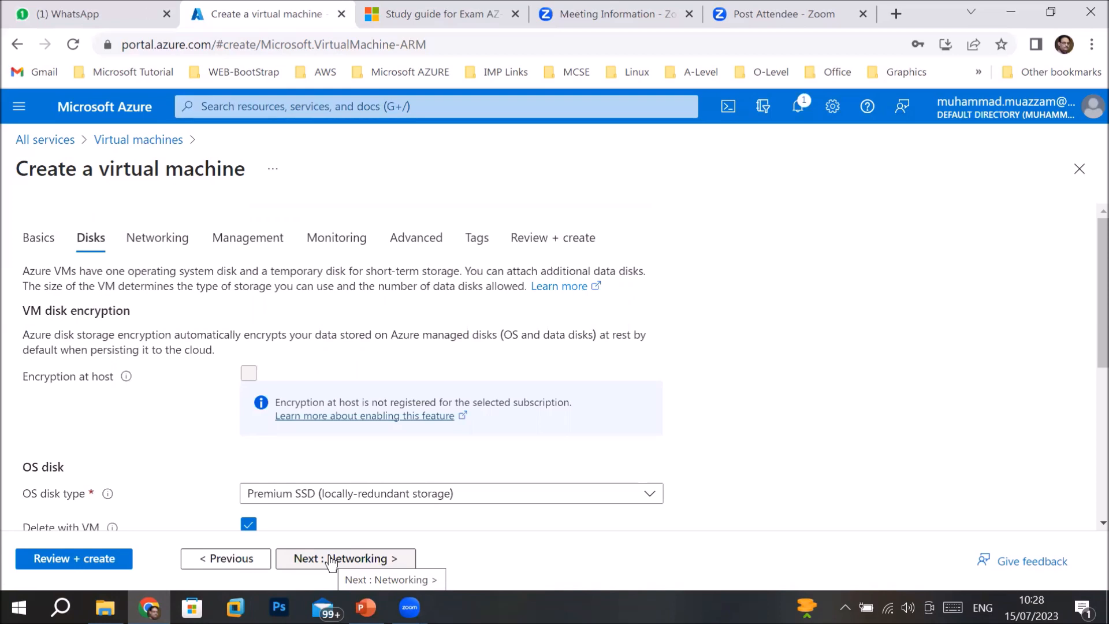
Change the OS disk type from Premium SSD to Standard HDD (locally-redundant storage).
{"action": "left_click", "coordinate": [376, 496]}
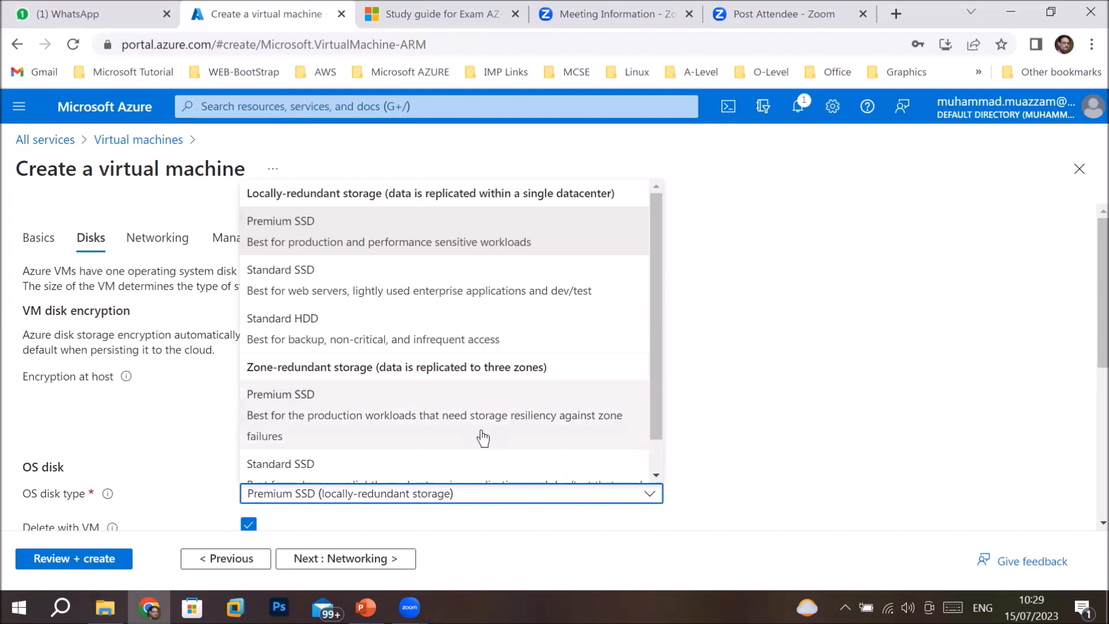
{"action": "left_click_drag", "start_coordinate": [649, 373], "coordinate": [649, 415]}
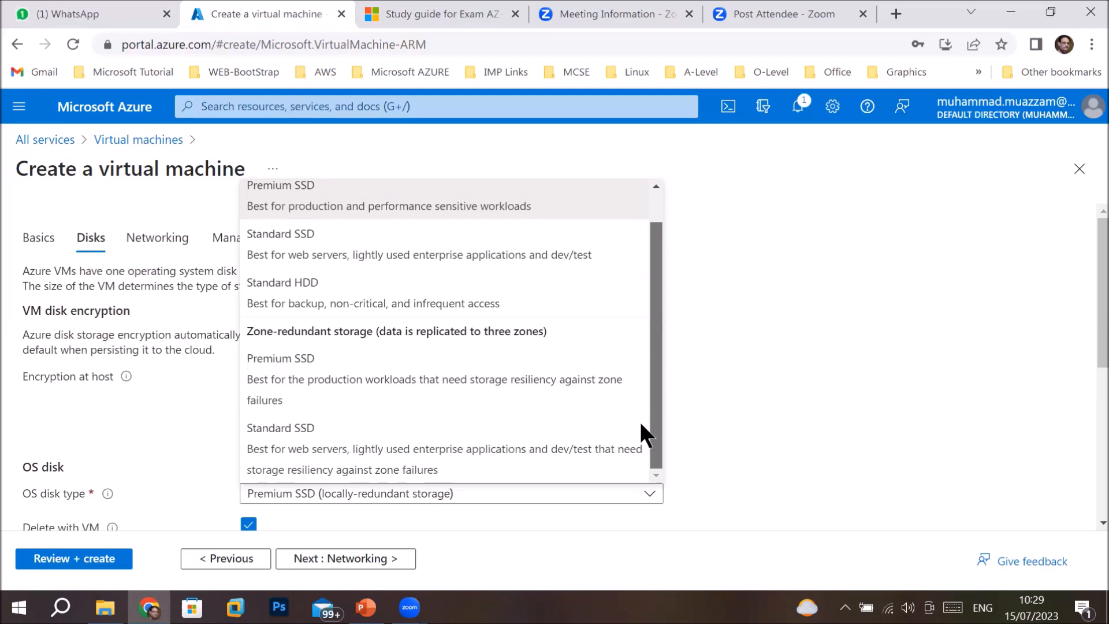
{"action": "scroll", "coordinate": [653, 407], "scroll_direction": "up", "scroll_amount": 1}
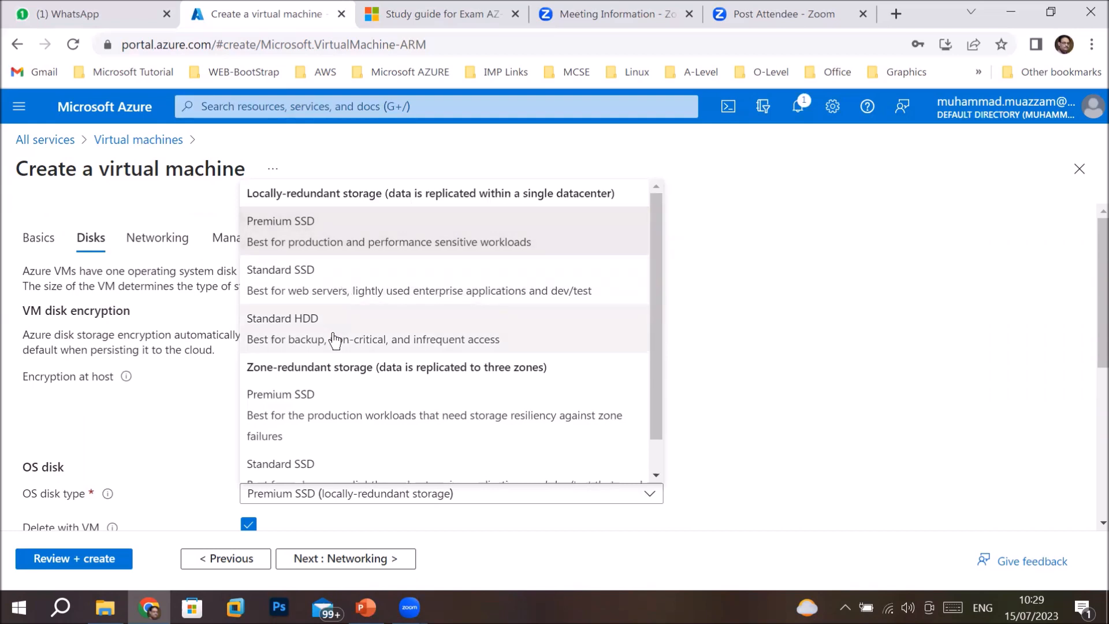
{"action": "left_click", "coordinate": [456, 347]}
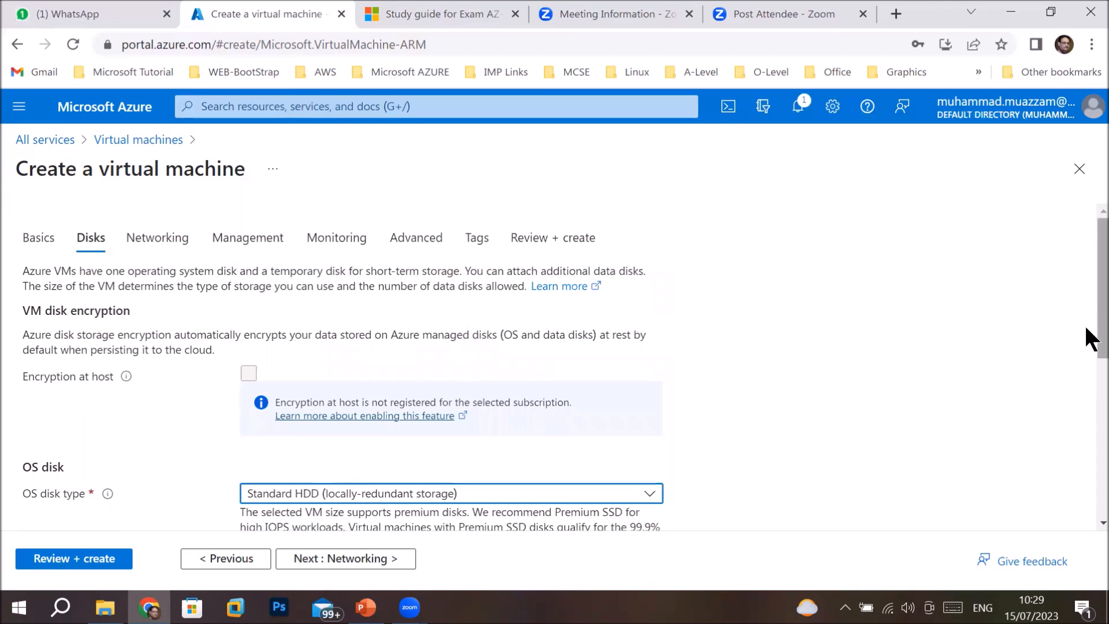
{"action": "left_click_drag", "start_coordinate": [1087, 331], "coordinate": [1092, 458]}
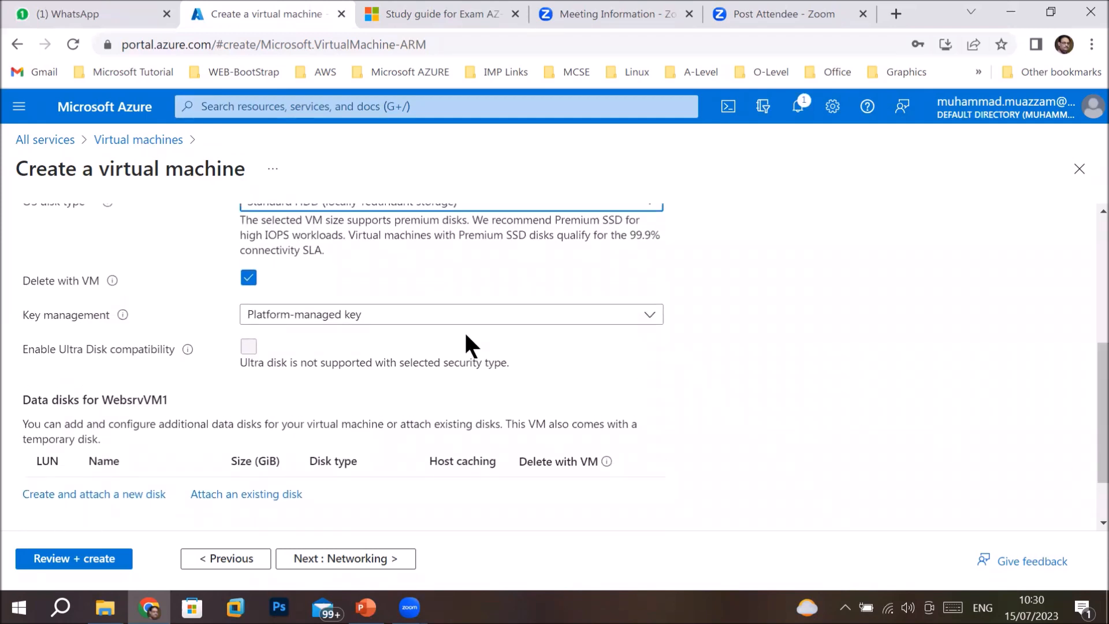
{"action": "left_click", "coordinate": [398, 318]}
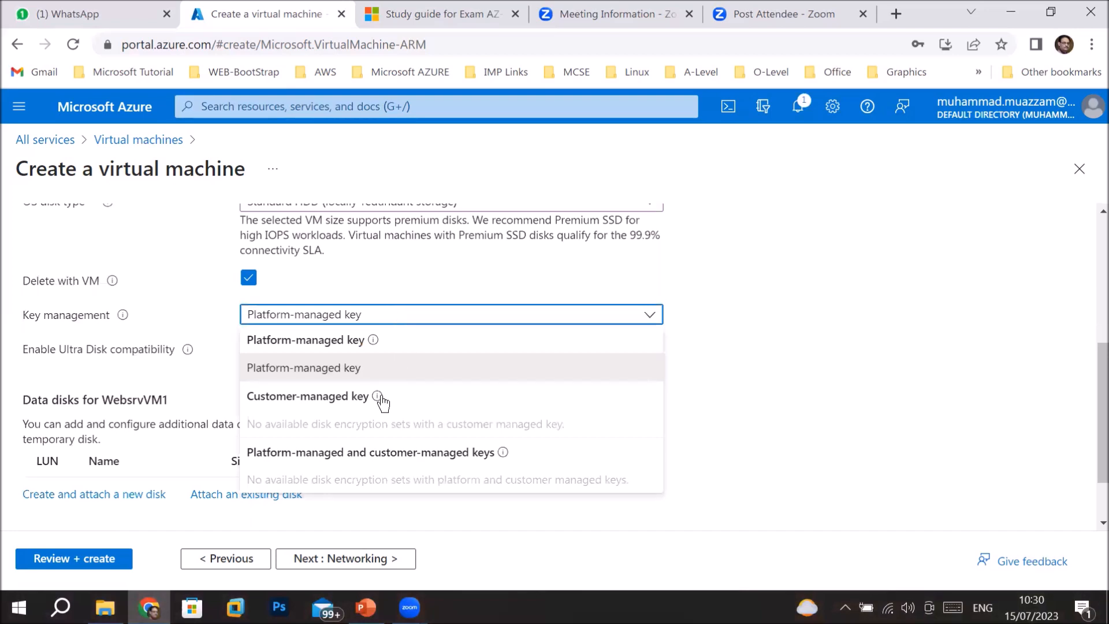
{"action": "mouse_move", "coordinate": [376, 397]}
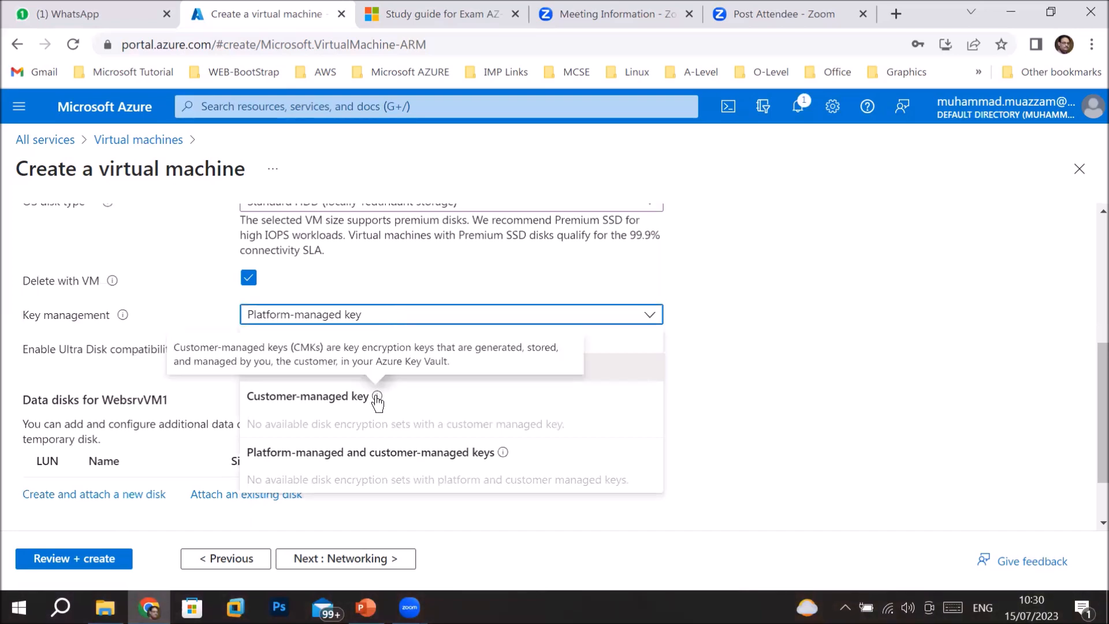
{"action": "left_click", "coordinate": [624, 378]}
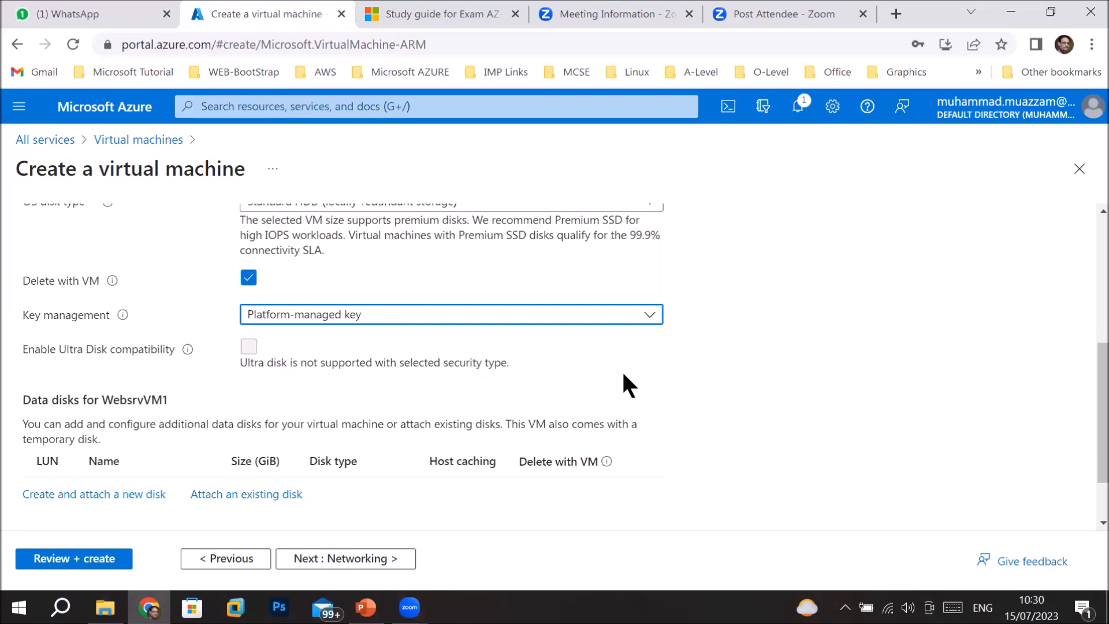
{"action": "left_click", "coordinate": [510, 328]}
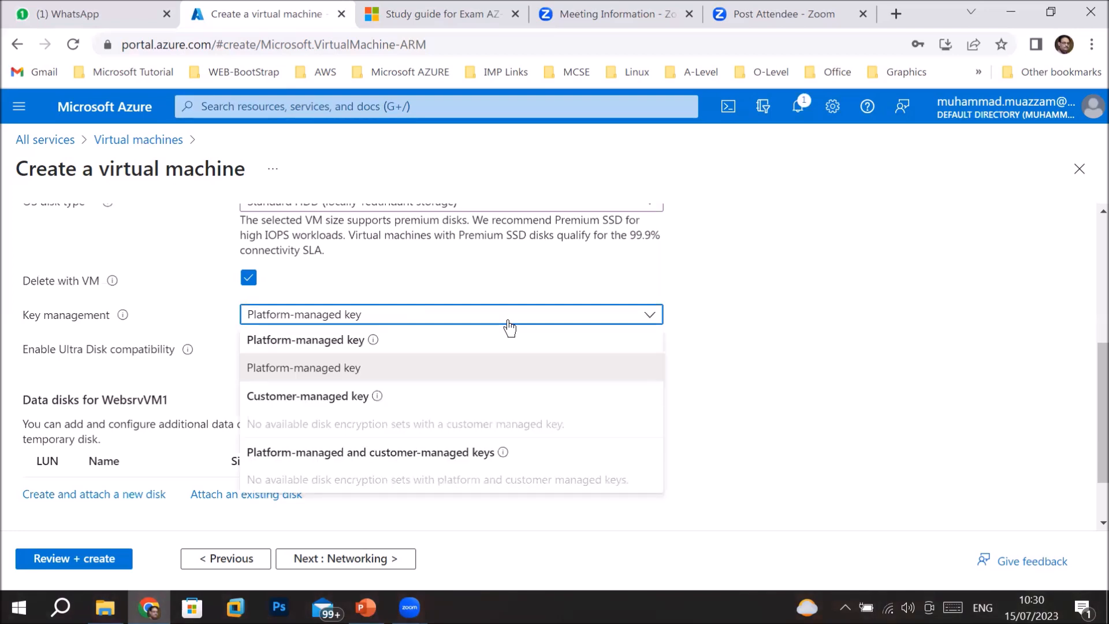
{"action": "left_click", "coordinate": [351, 372]}
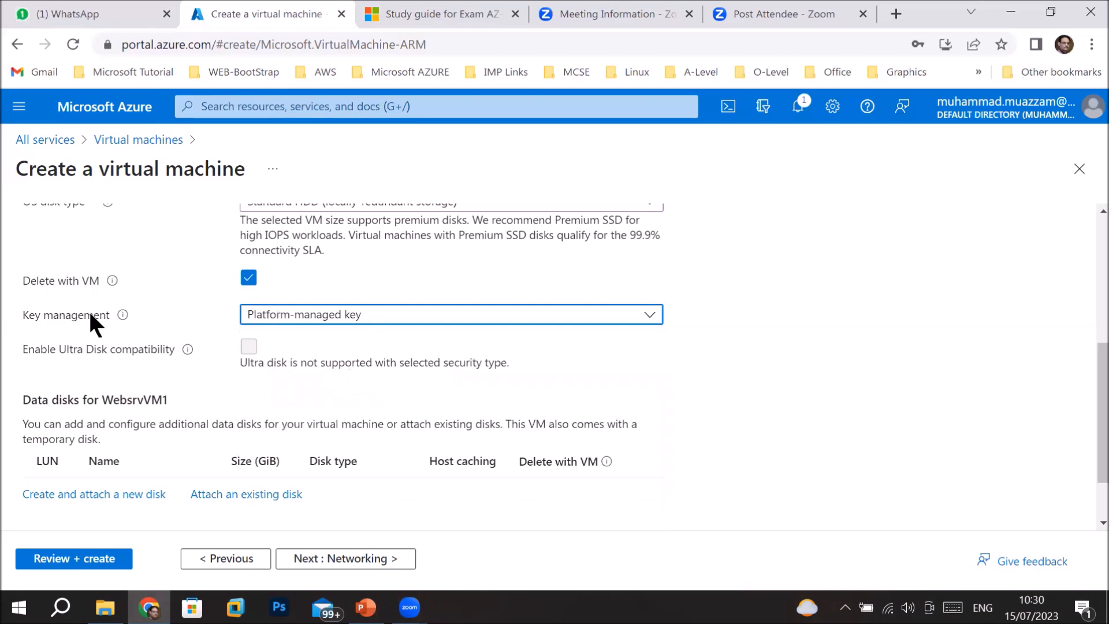
{"action": "mouse_move", "coordinate": [123, 316]}
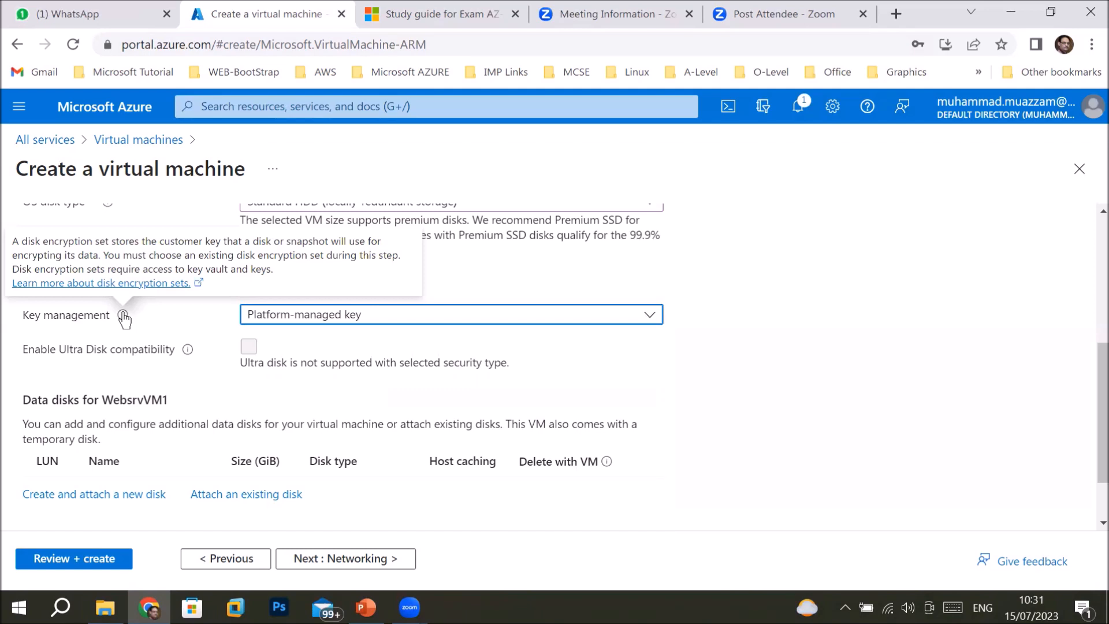
Dismiss the disk encryption note, add no data disks, and proceed to Networking.
{"action": "left_click", "coordinate": [171, 322]}
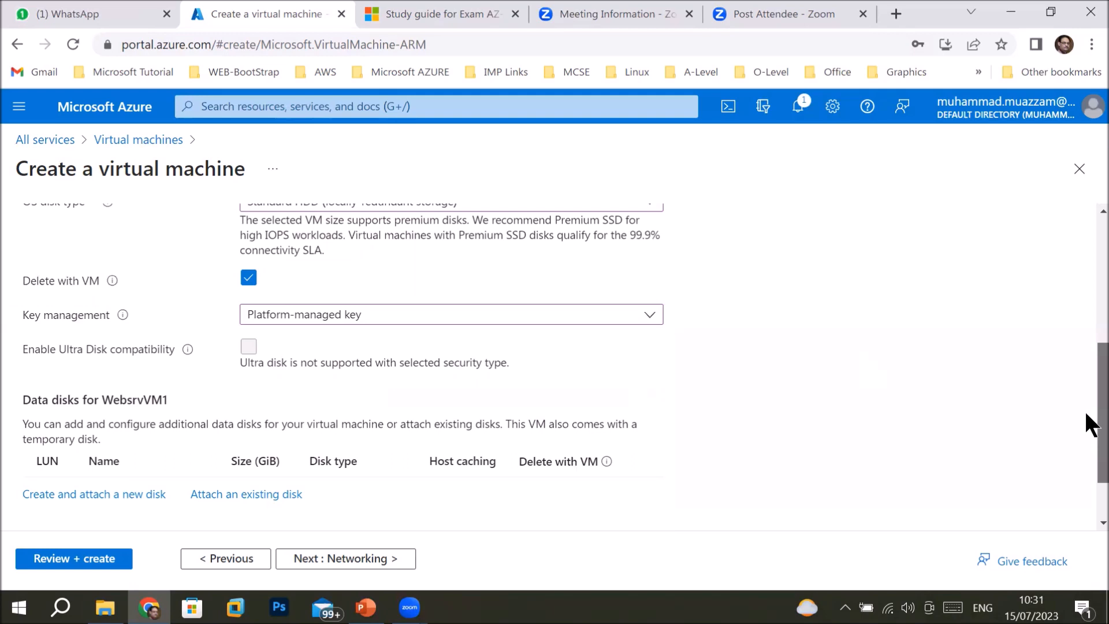
{"action": "scroll", "coordinate": [1090, 426], "scroll_direction": "down", "scroll_amount": 1}
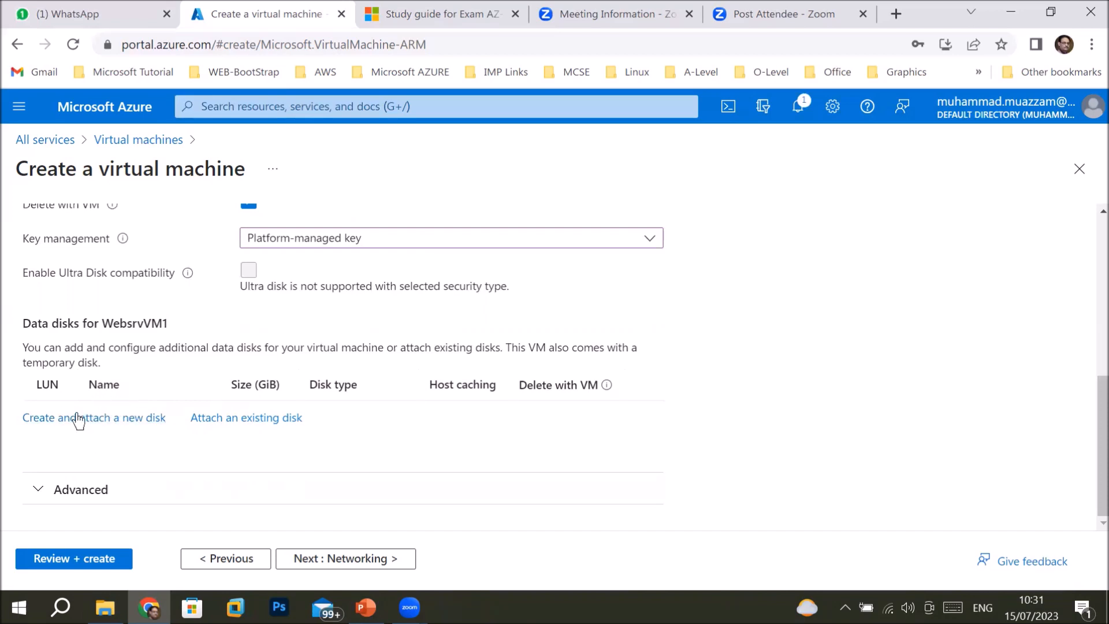
{"action": "left_click", "coordinate": [372, 559]}
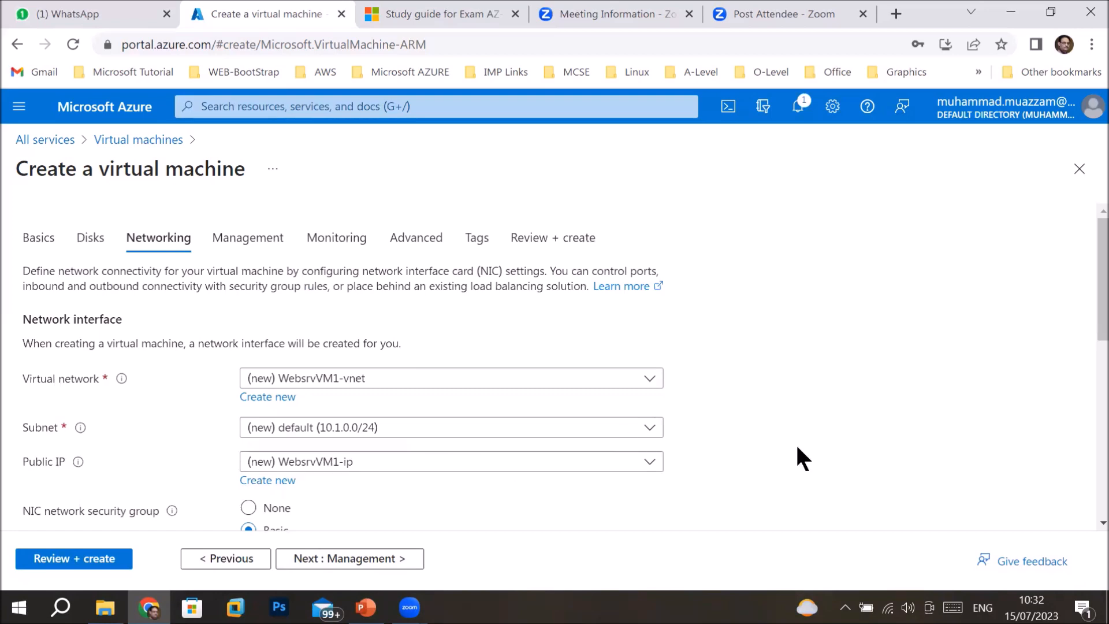
Accept networking defaults (WebsrvVM1-vnet, RDP 3389 inbound) and proceed to Management.
{"action": "left_click_drag", "start_coordinate": [1091, 330], "coordinate": [1091, 402]}
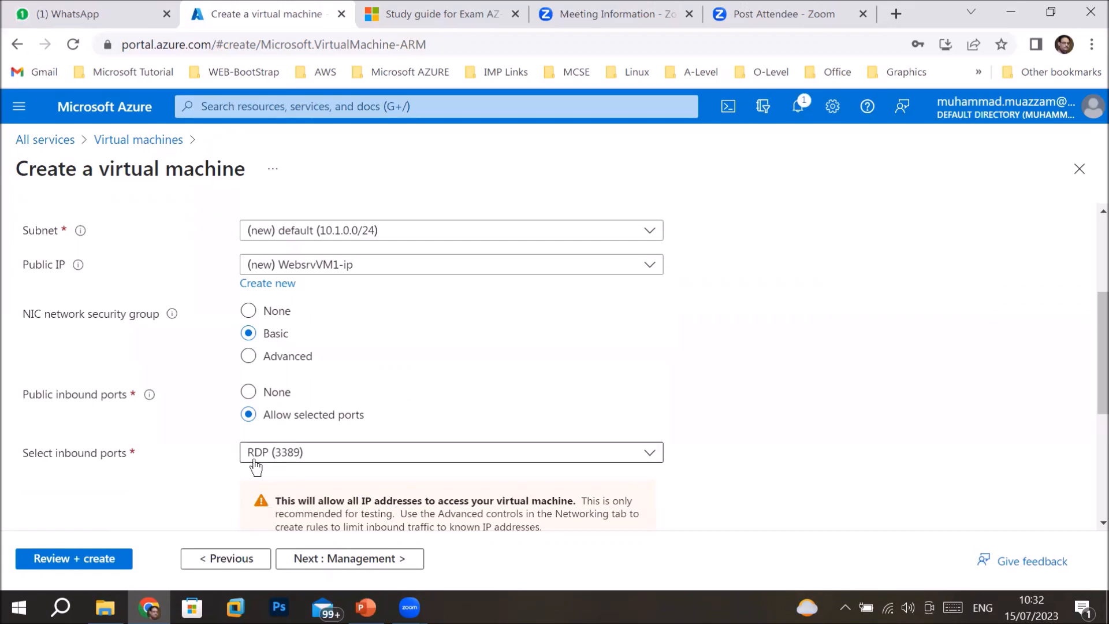
{"action": "left_click", "coordinate": [363, 560]}
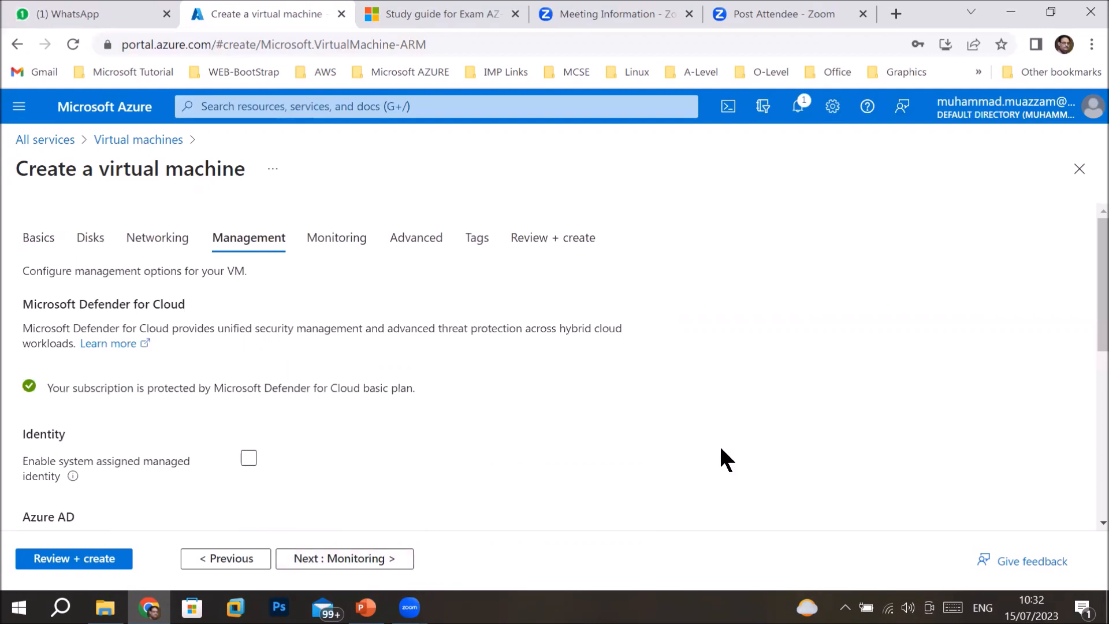
{"action": "left_click_drag", "start_coordinate": [1092, 279], "coordinate": [1092, 255]}
On the Monitoring page, turn on Enable recommended alert rules.
{"action": "left_click", "coordinate": [328, 557]}
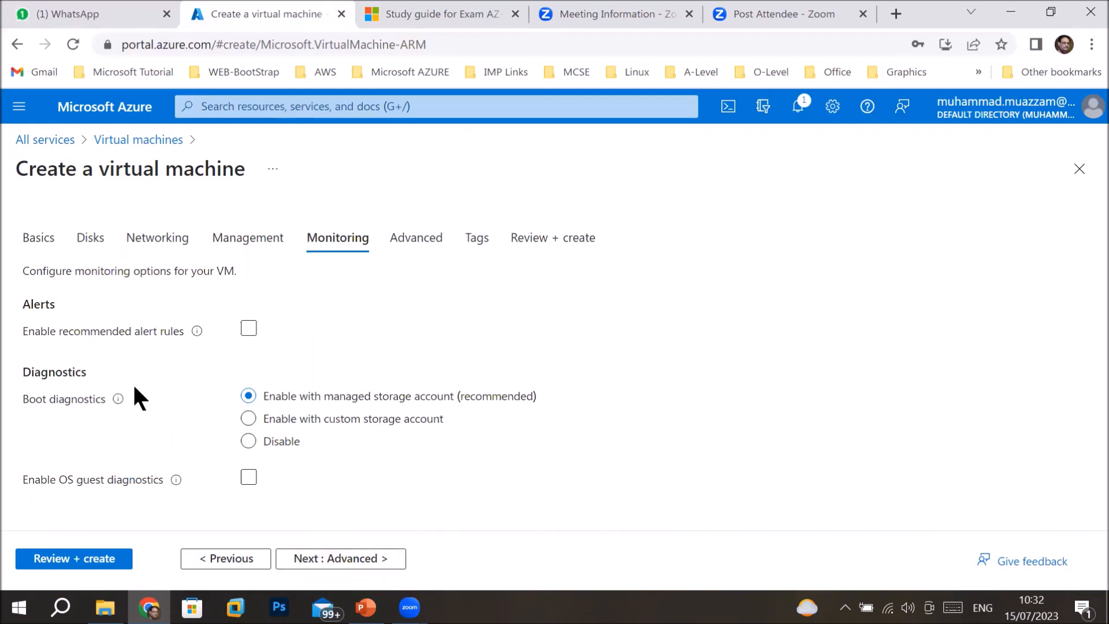
{"action": "left_click", "coordinate": [249, 328]}
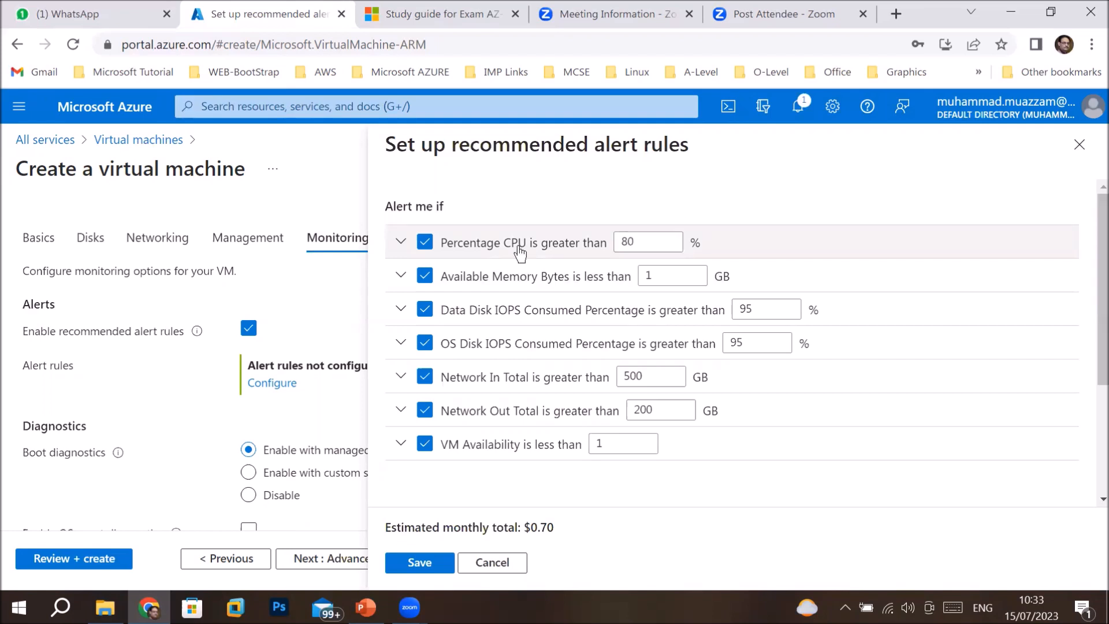
Inspect the Percentage CPU alert rule details in the recommended alert rules setup.
{"action": "left_click", "coordinate": [401, 243]}
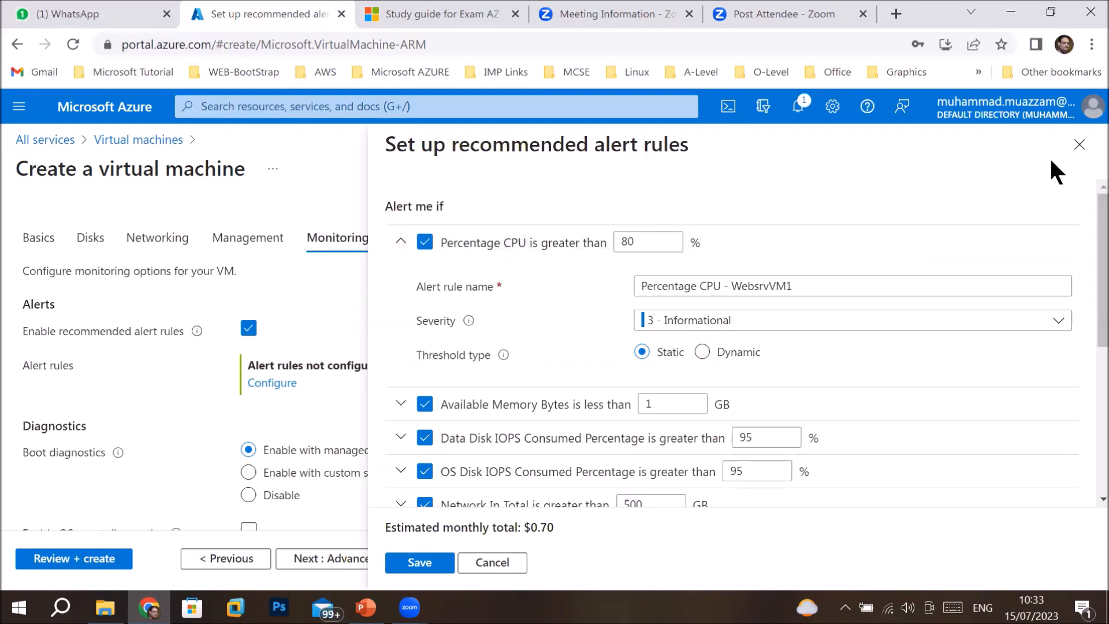
{"action": "left_click", "coordinate": [1078, 146]}
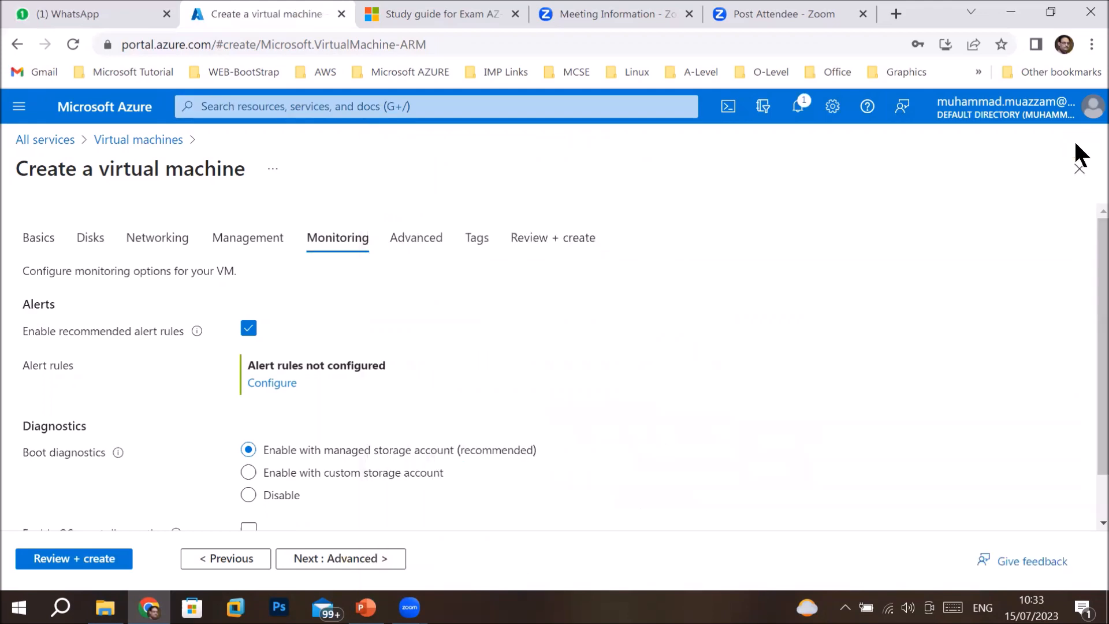
{"action": "left_click", "coordinate": [272, 383]}
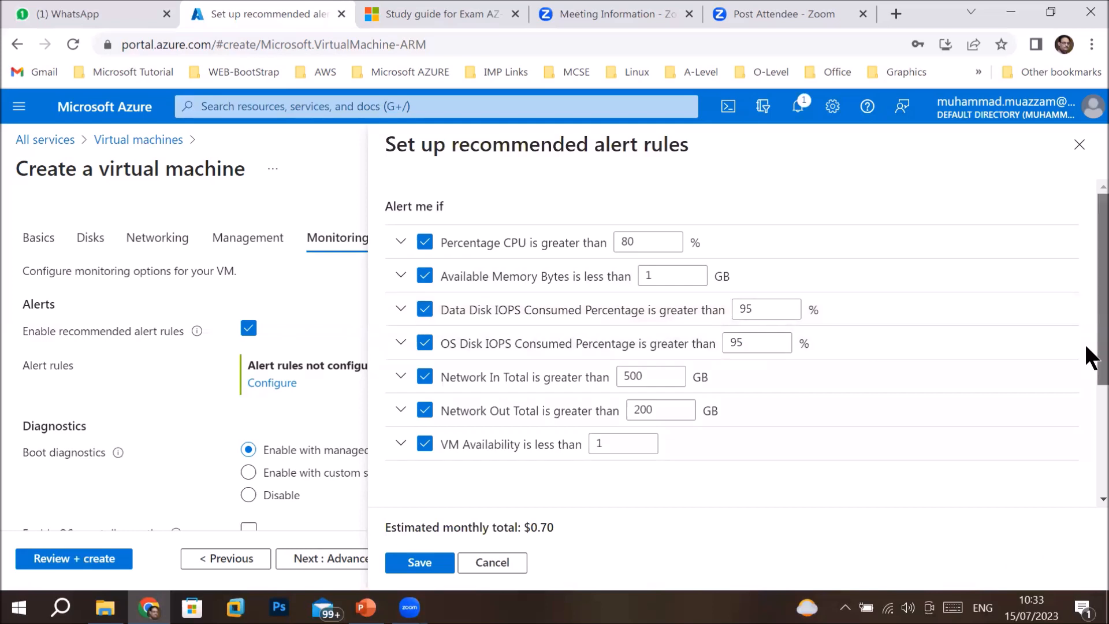
{"action": "scroll", "coordinate": [1086, 347], "scroll_direction": "down", "scroll_amount": 3}
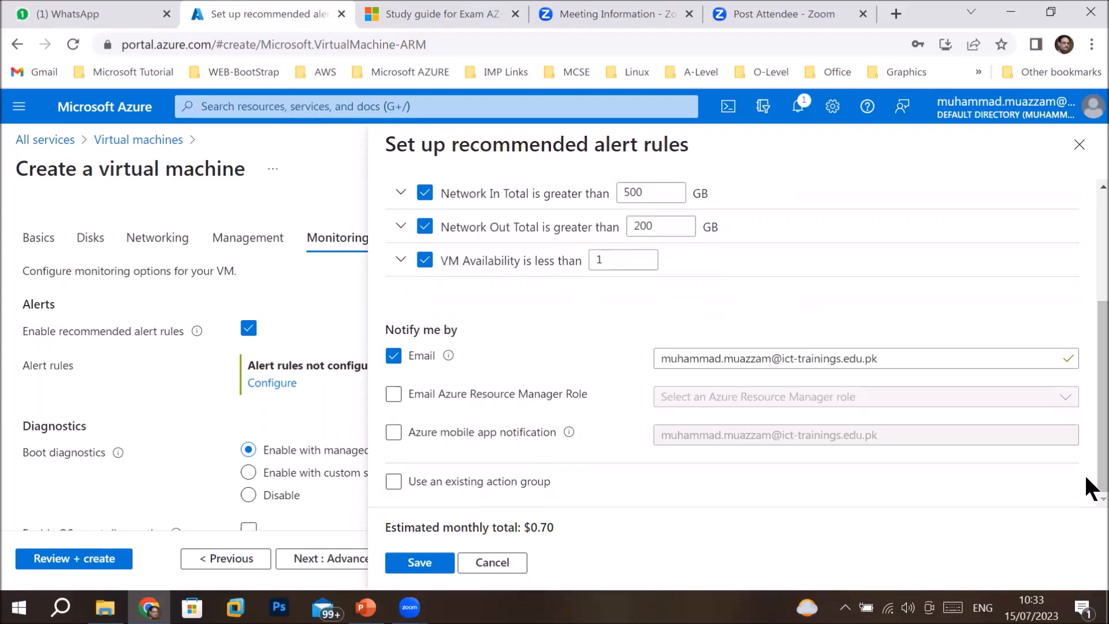
{"action": "scroll", "coordinate": [1088, 404], "scroll_direction": "up", "scroll_amount": 3}
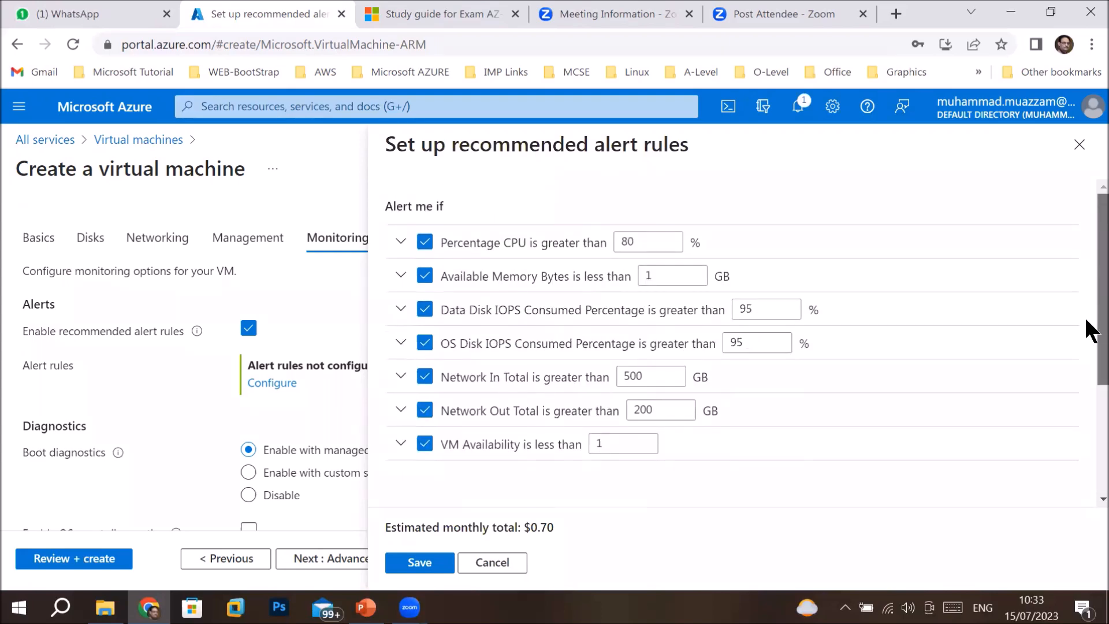
{"action": "scroll", "coordinate": [1089, 326], "scroll_direction": "down", "scroll_amount": 3}
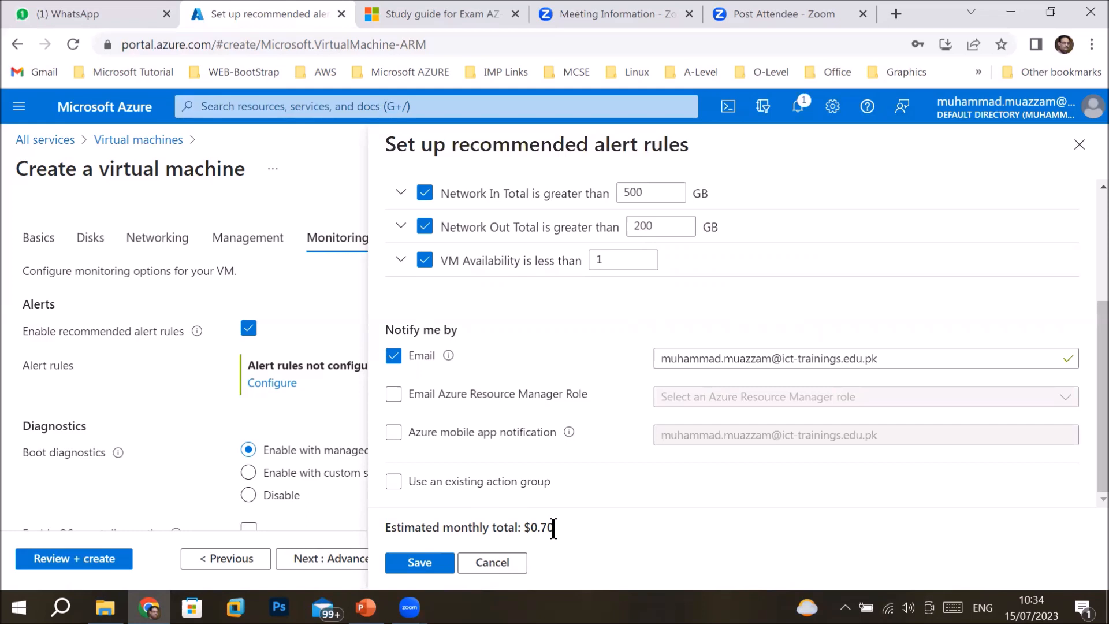
Try an existing action group, find none available, and cancel the alert setup.
{"action": "left_click", "coordinate": [392, 486]}
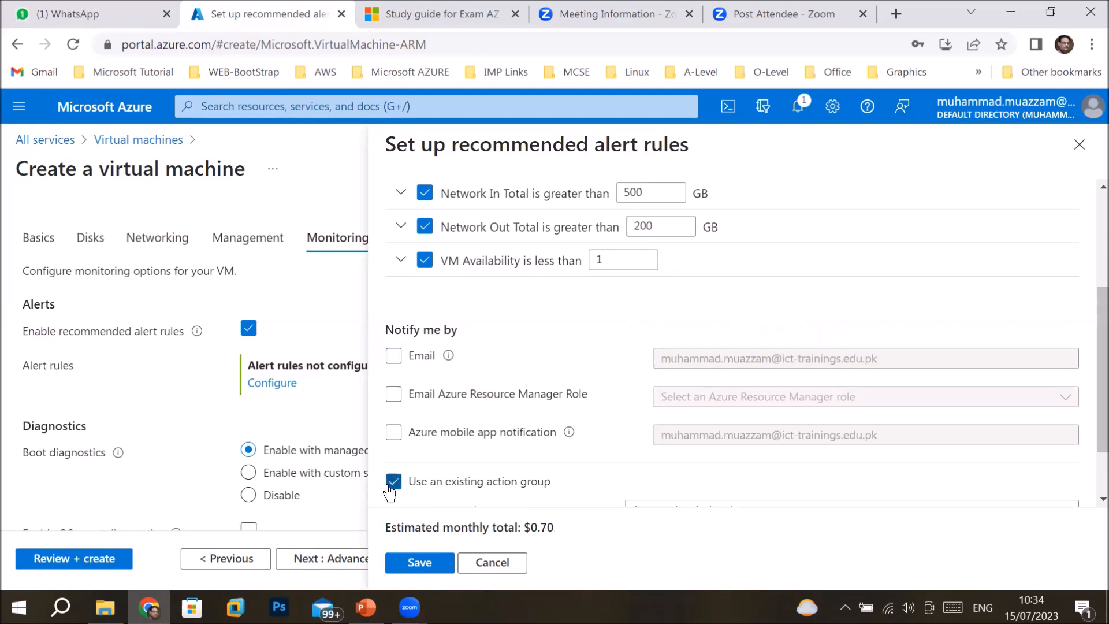
{"action": "scroll", "coordinate": [1087, 407], "scroll_direction": "down", "scroll_amount": 2}
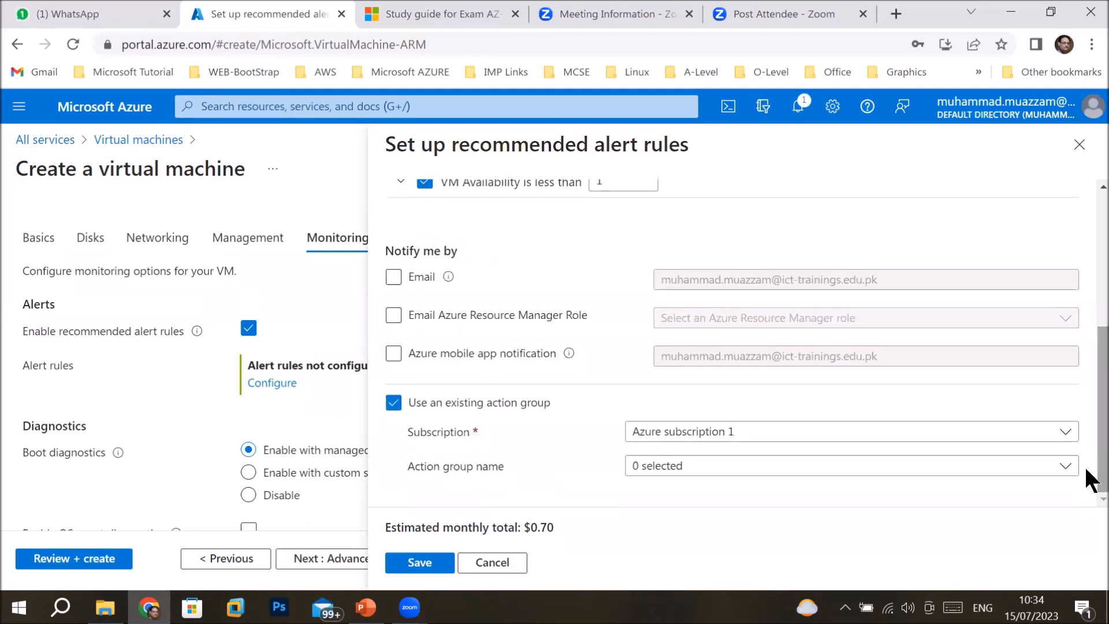
{"action": "left_click", "coordinate": [1058, 469]}
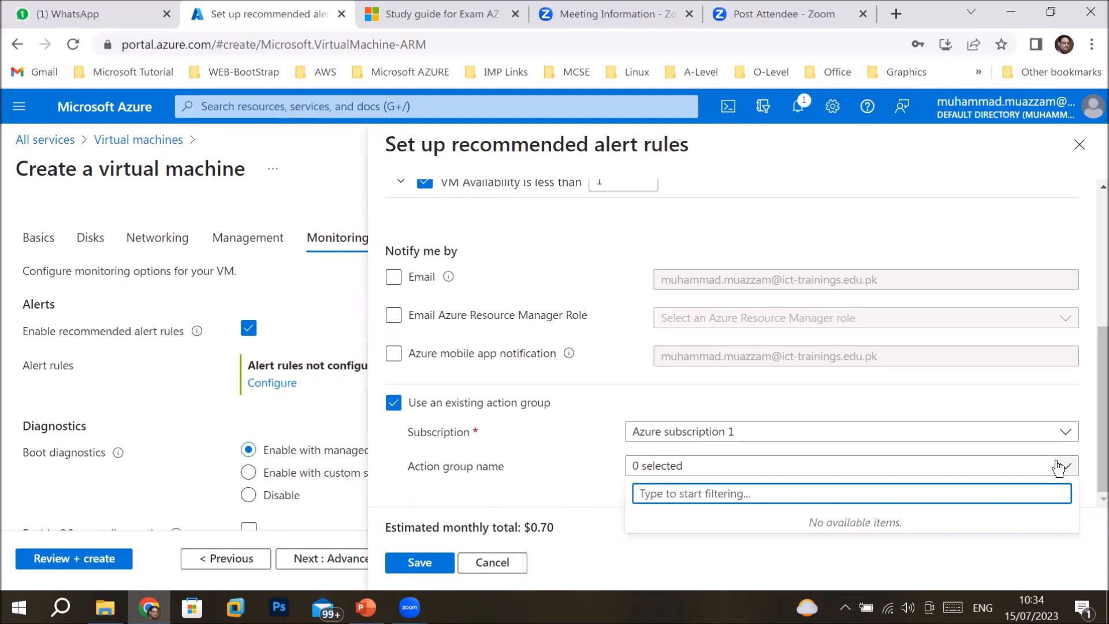
{"action": "left_click", "coordinate": [1057, 467]}
{"action": "left_click", "coordinate": [492, 563]}
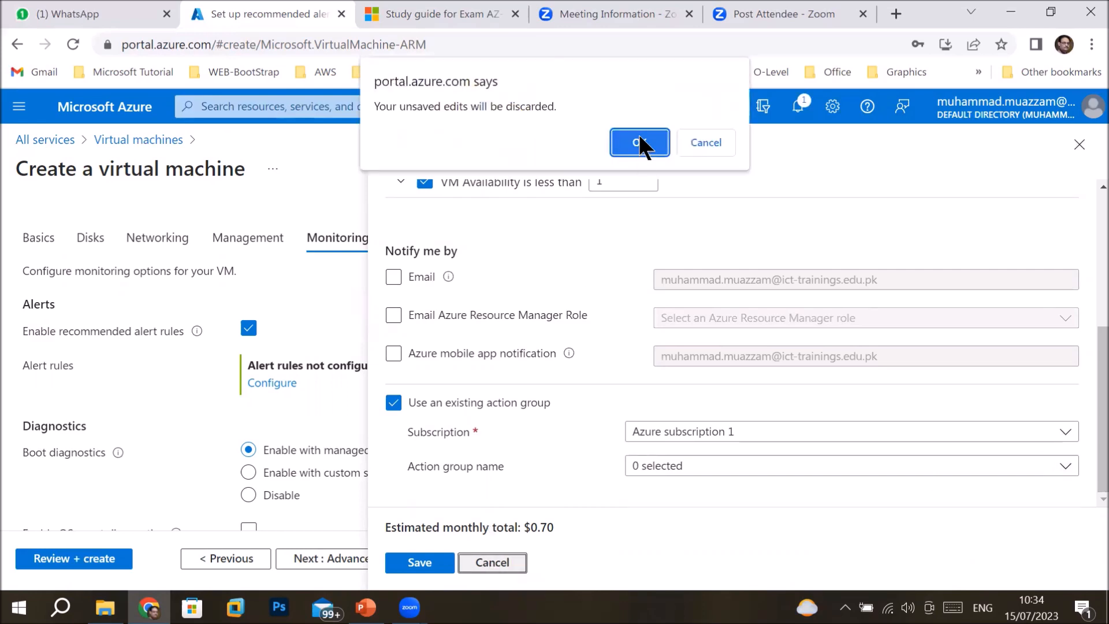
Discard the unsaved alert rule edits and move past Advanced to the Tags step.
{"action": "left_click", "coordinate": [639, 140]}
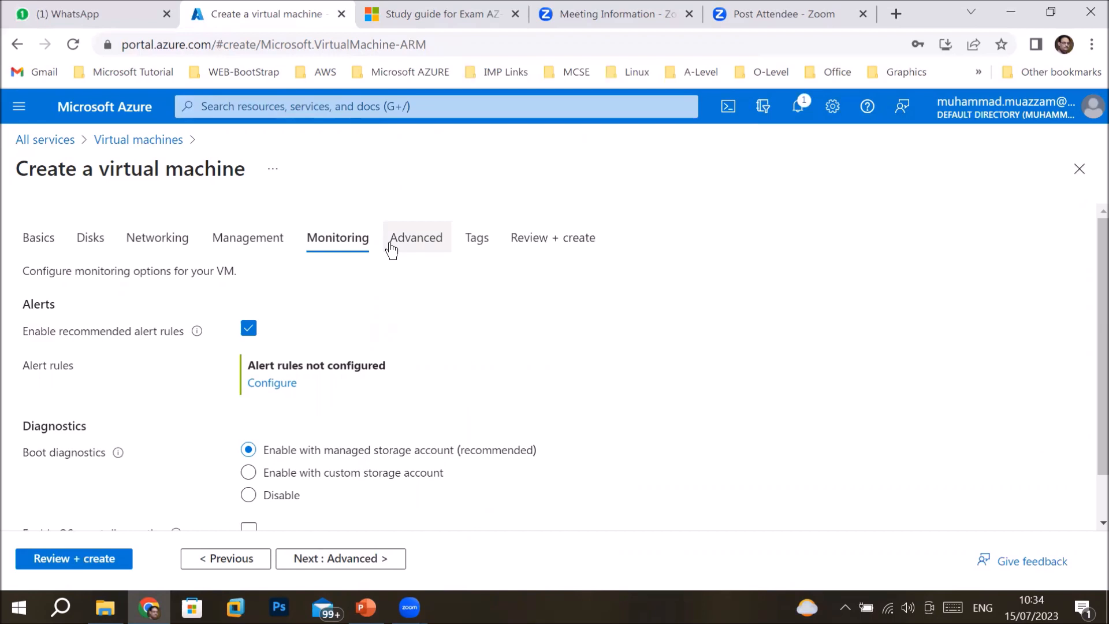
{"action": "left_click", "coordinate": [340, 559]}
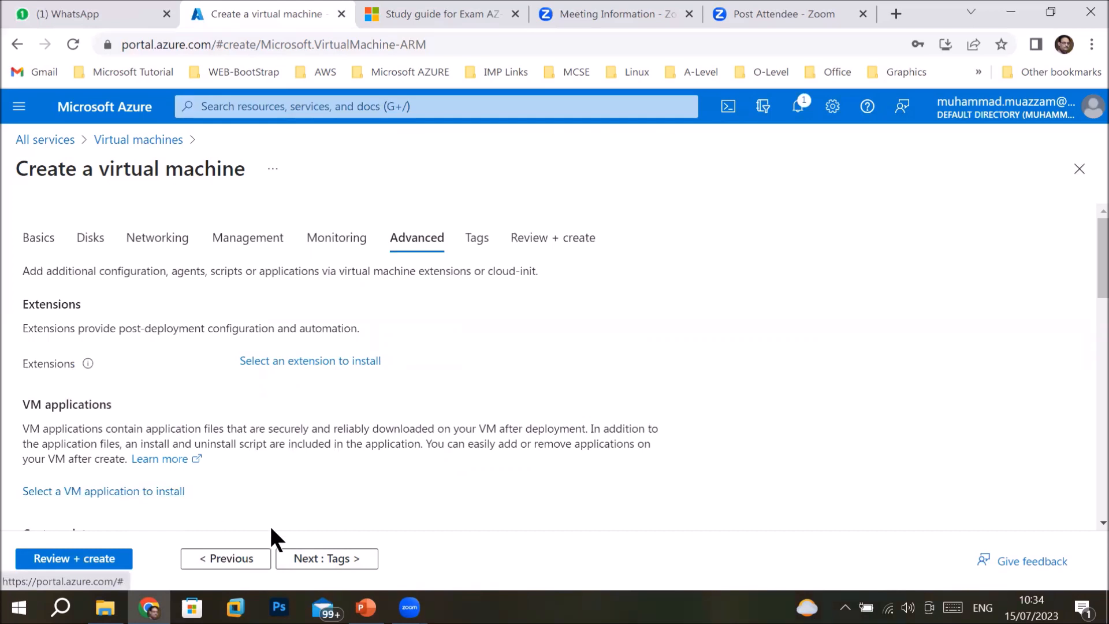
{"action": "left_click", "coordinate": [296, 561]}
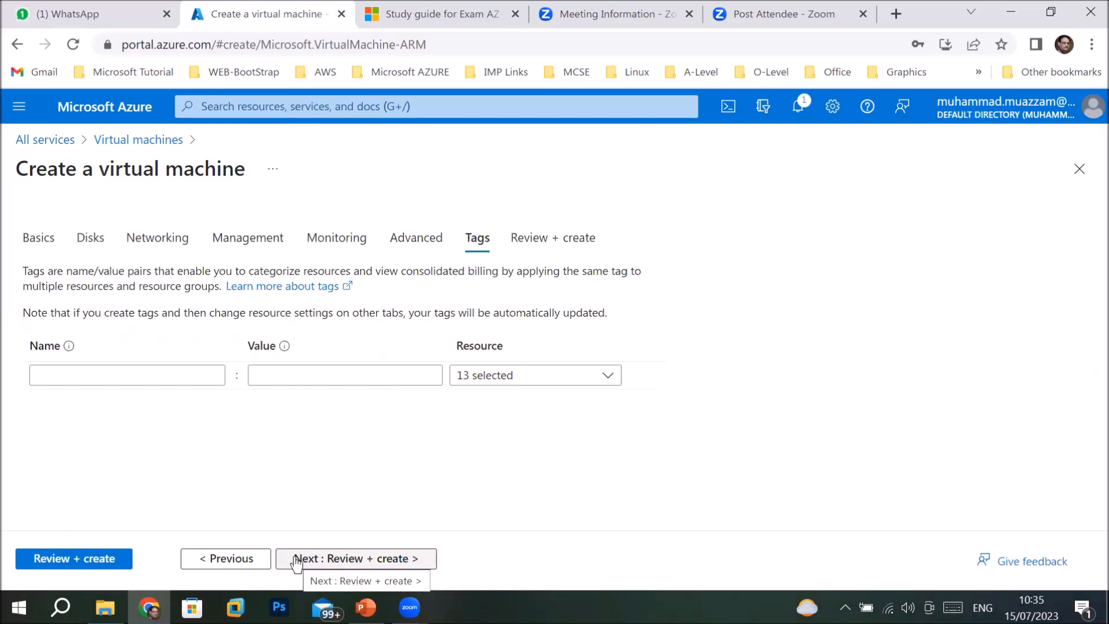
Disable recommended alert rules on the Monitoring tab so review validation passes at 0.1260 USD/hr.
{"action": "left_click", "coordinate": [296, 562]}
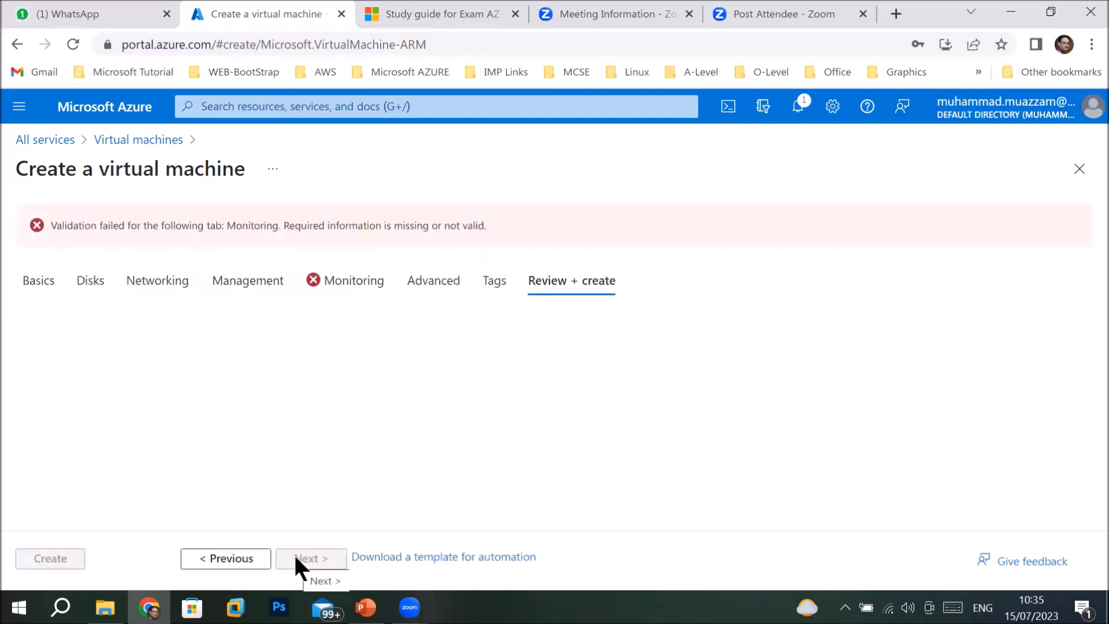
{"action": "left_click", "coordinate": [344, 282]}
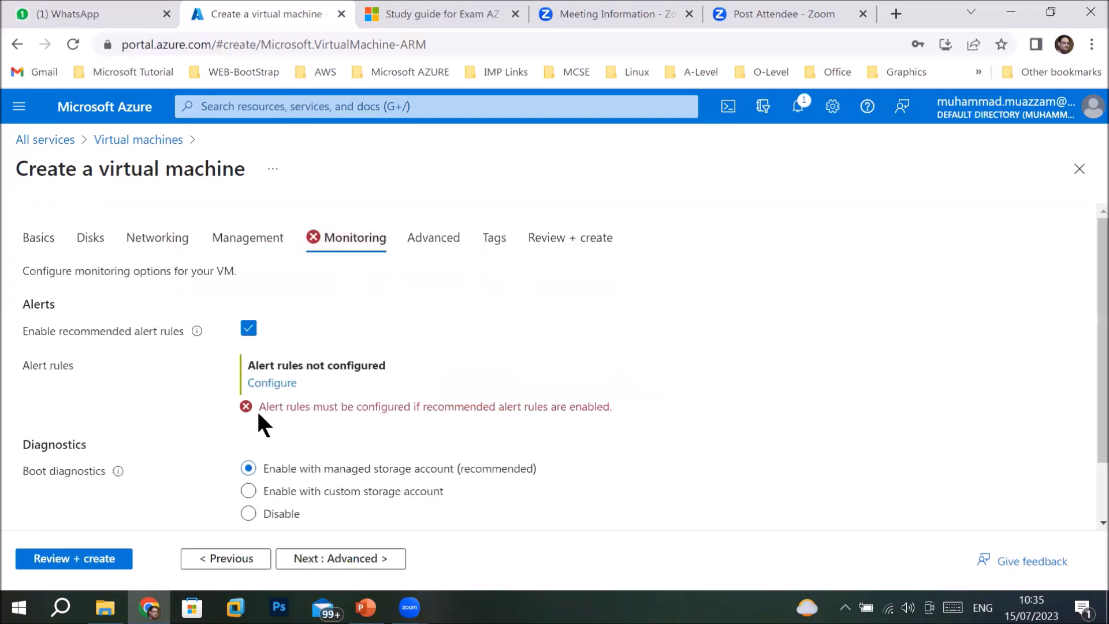
{"action": "left_click", "coordinate": [248, 331]}
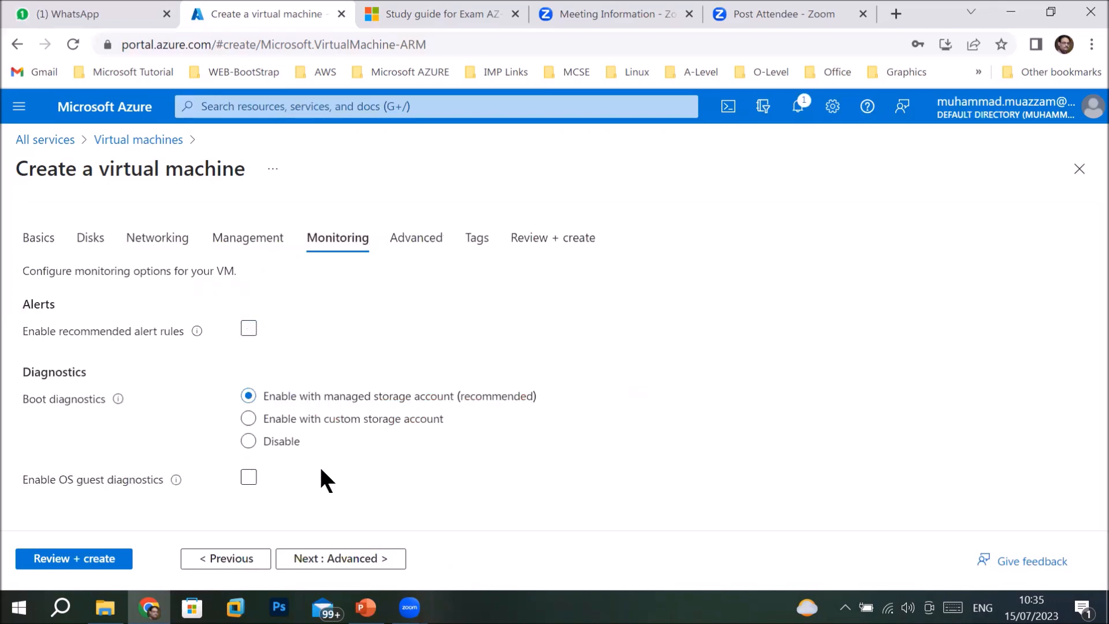
{"action": "left_click", "coordinate": [121, 555]}
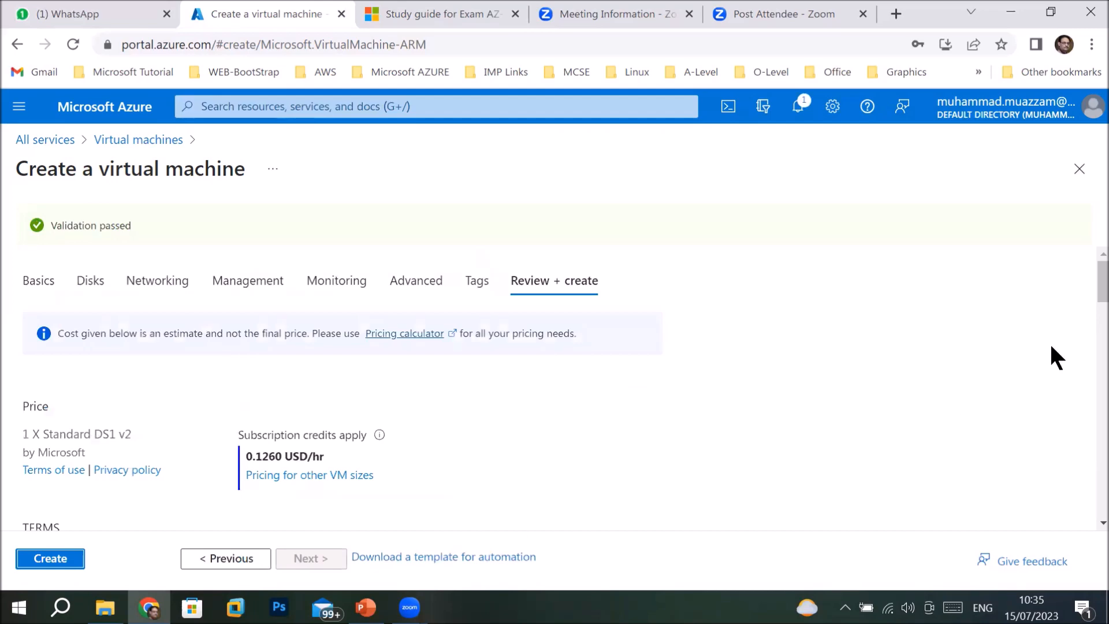
Deploy WebsrvVM1 into resource group Trainingrg, then switch back to the PowerPoint agenda slide.
{"action": "left_click_drag", "start_coordinate": [1098, 287], "coordinate": [1096, 260]}
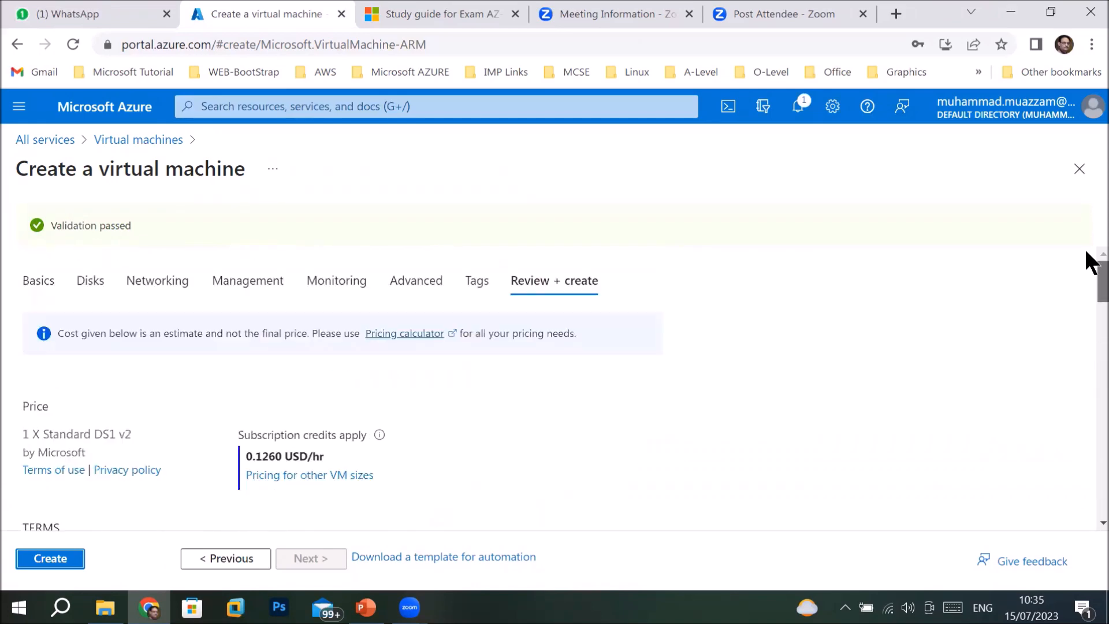
{"action": "left_click", "coordinate": [56, 566]}
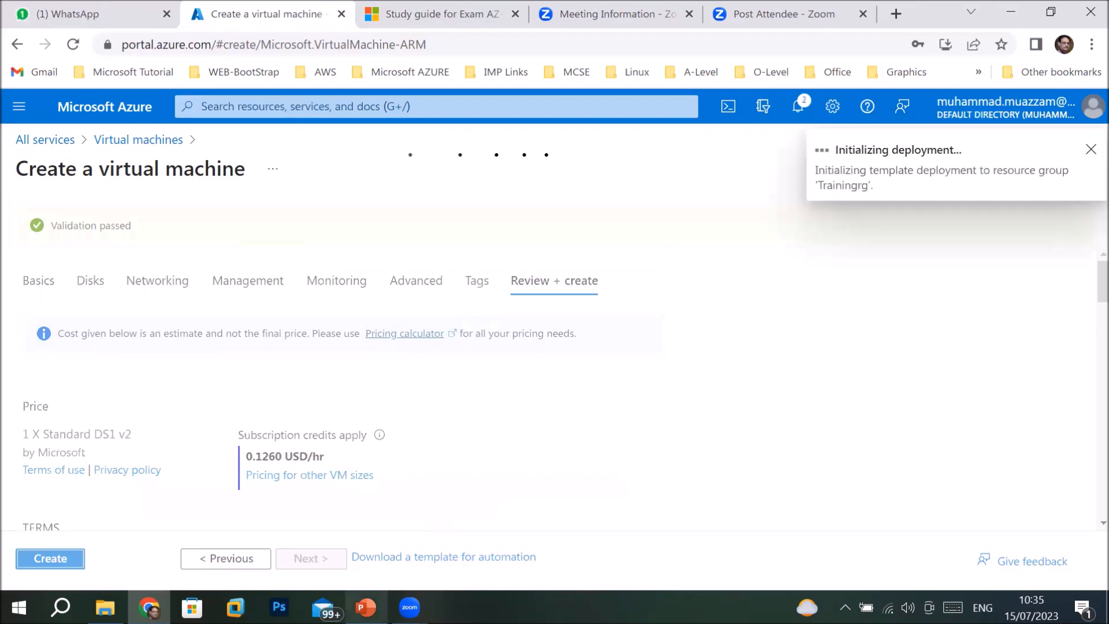
{"action": "left_click", "coordinate": [366, 607]}
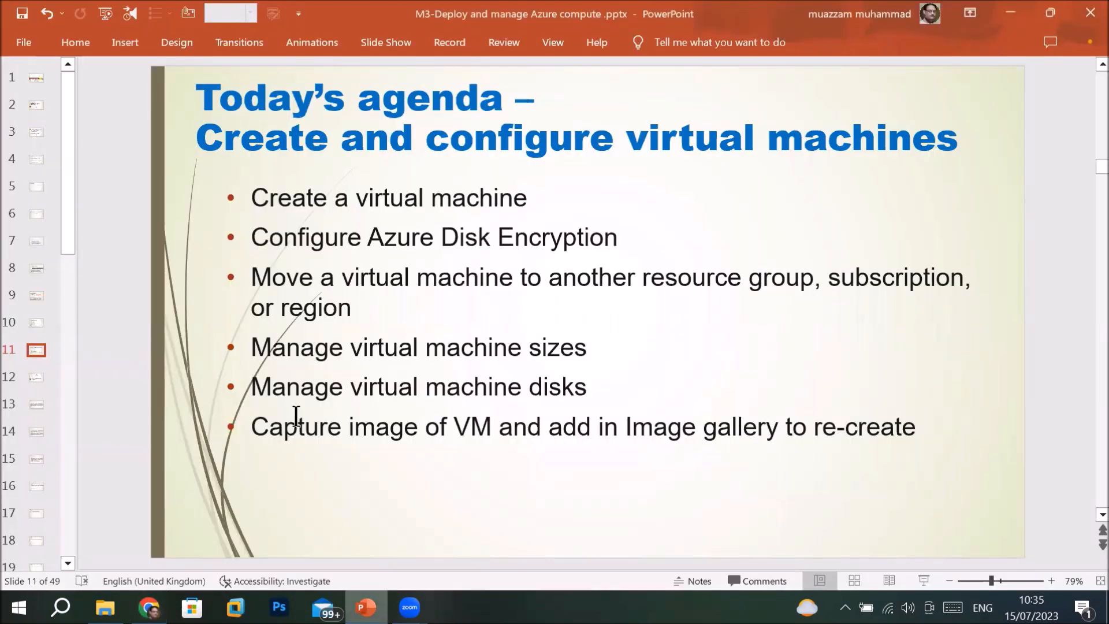
{"action": "left_click_drag", "start_coordinate": [253, 243], "coordinate": [362, 316]}
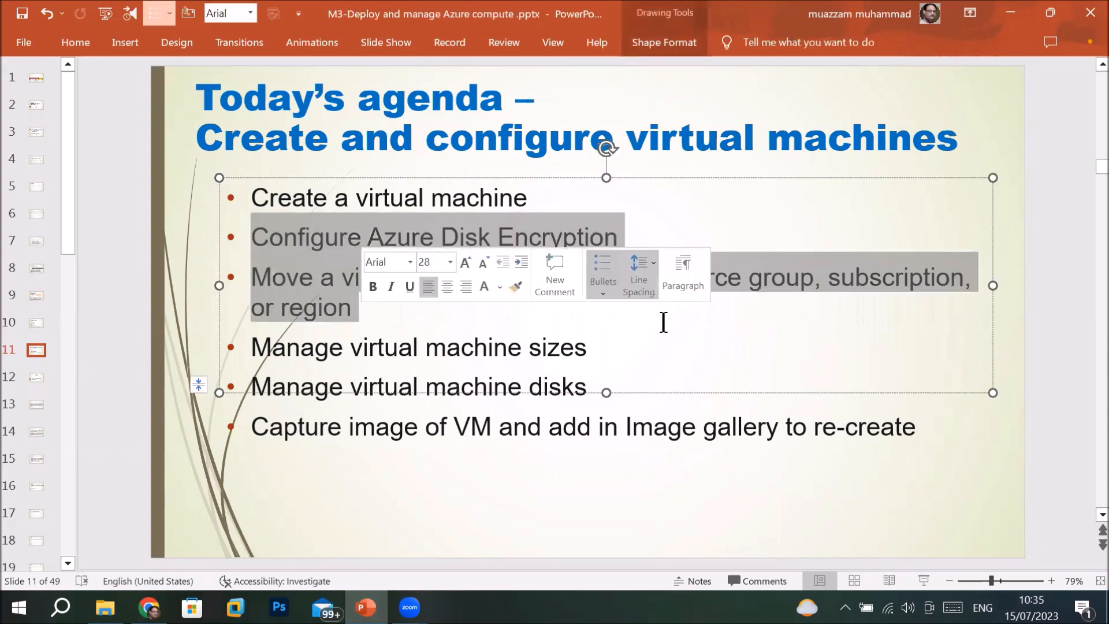
{"action": "left_click", "coordinate": [681, 359]}
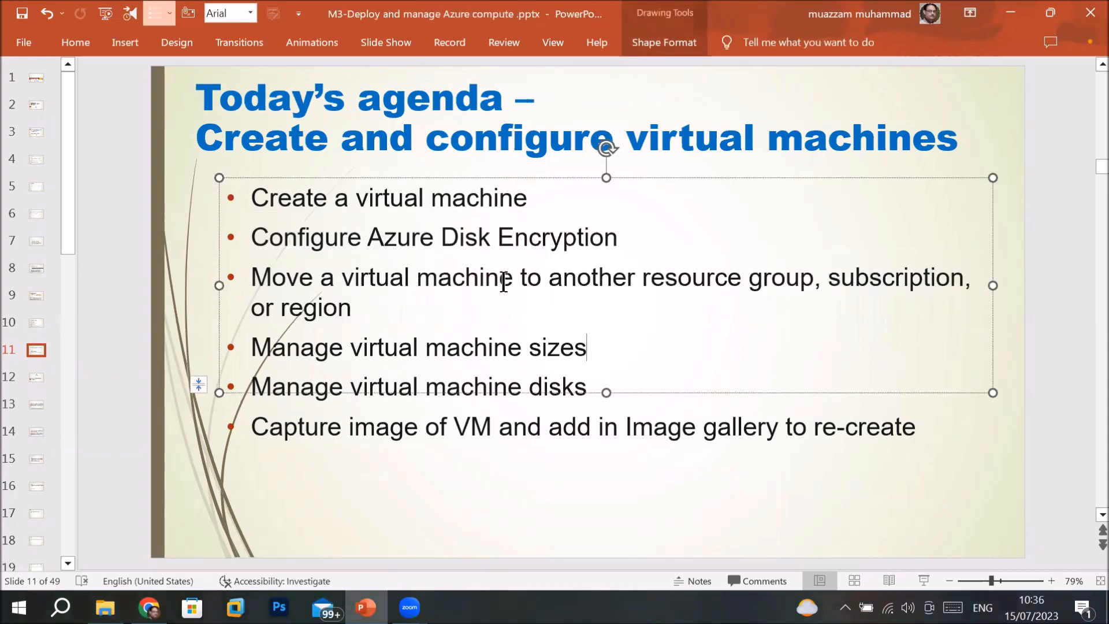
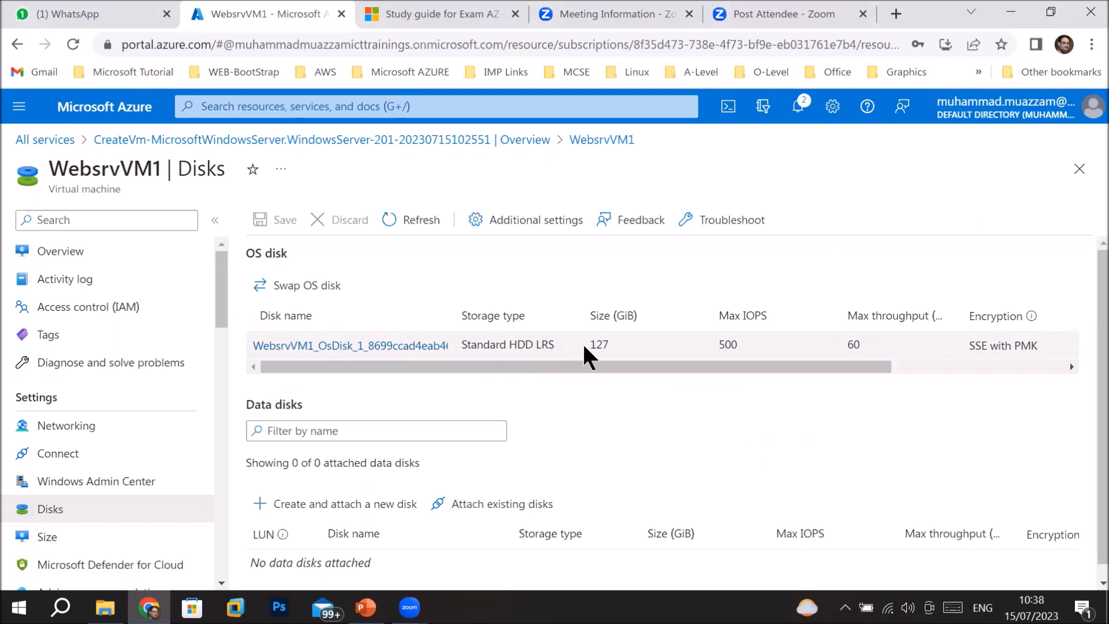
Check the 127 GiB OS disk and the DS1_v2 size details, then go back to WebsrvVM1's Overview.
{"action": "left_click_drag", "start_coordinate": [593, 340], "coordinate": [599, 344]}
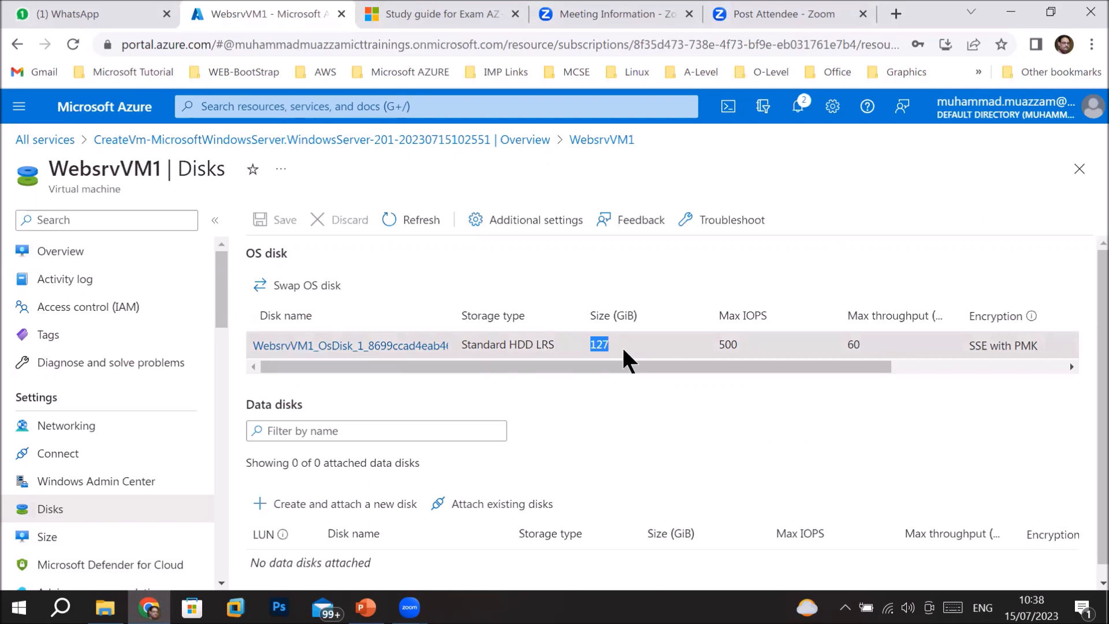
{"action": "left_click", "coordinate": [70, 546]}
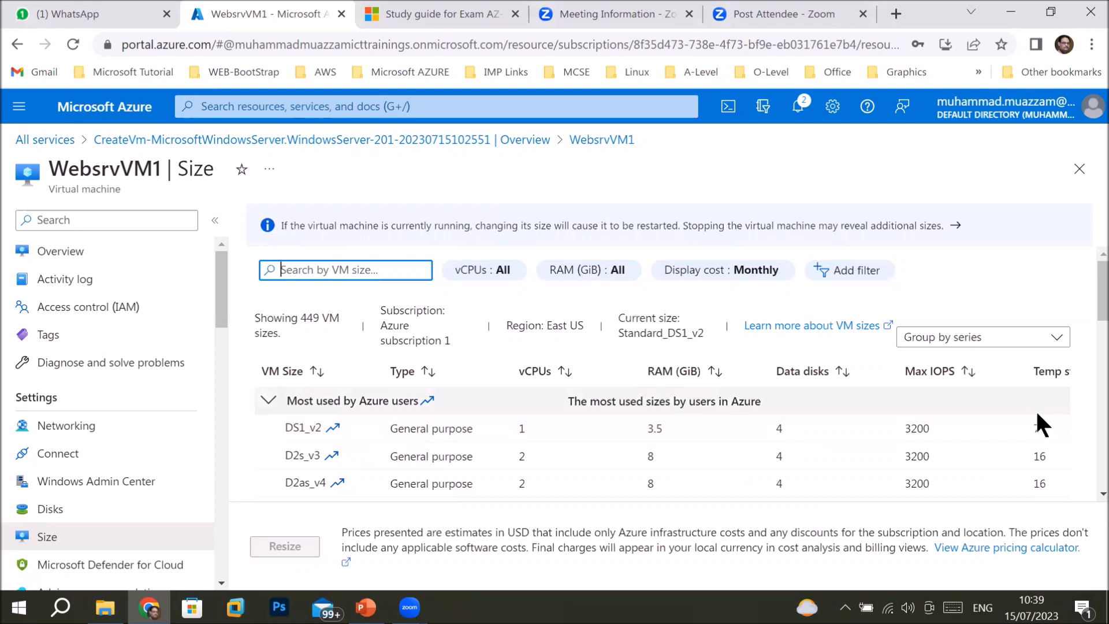
{"action": "double_click", "coordinate": [1035, 429]}
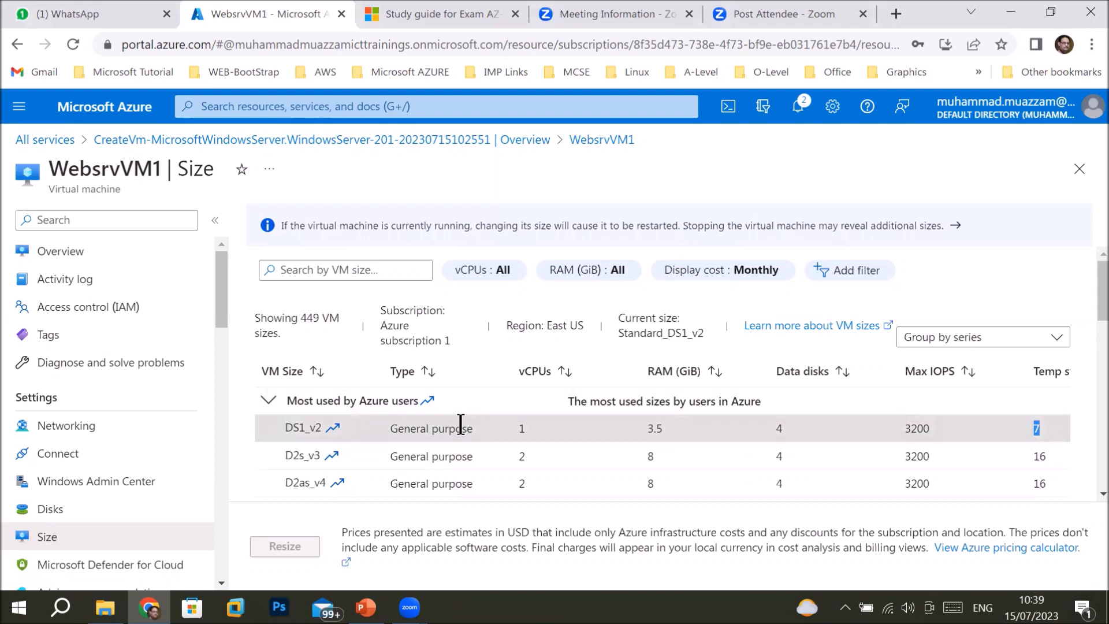
{"action": "left_click", "coordinate": [191, 589]}
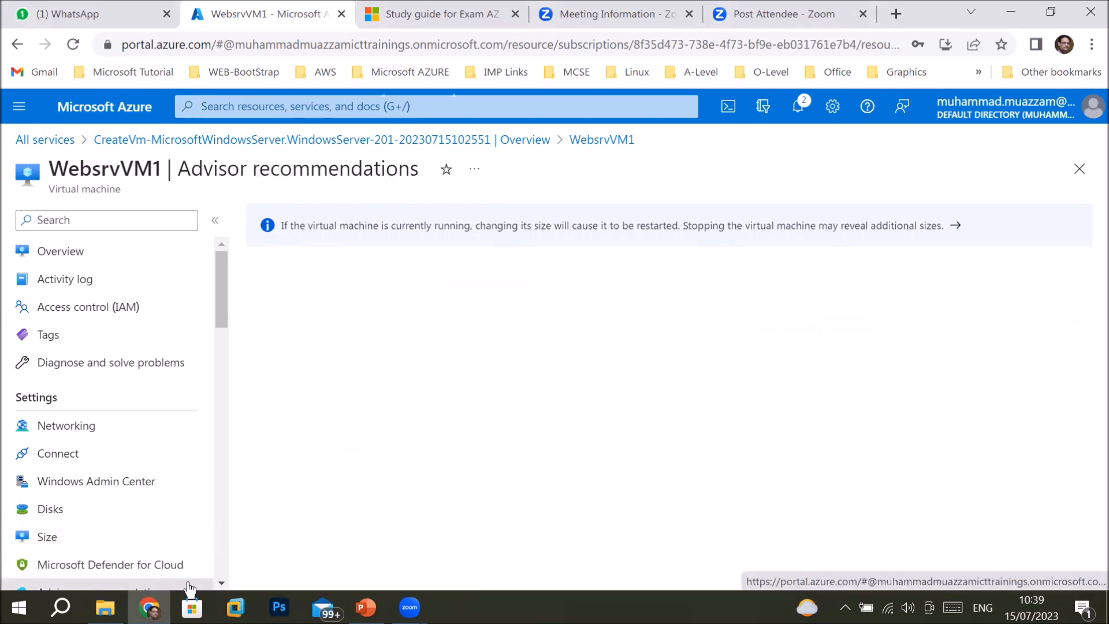
{"action": "left_click", "coordinate": [84, 265]}
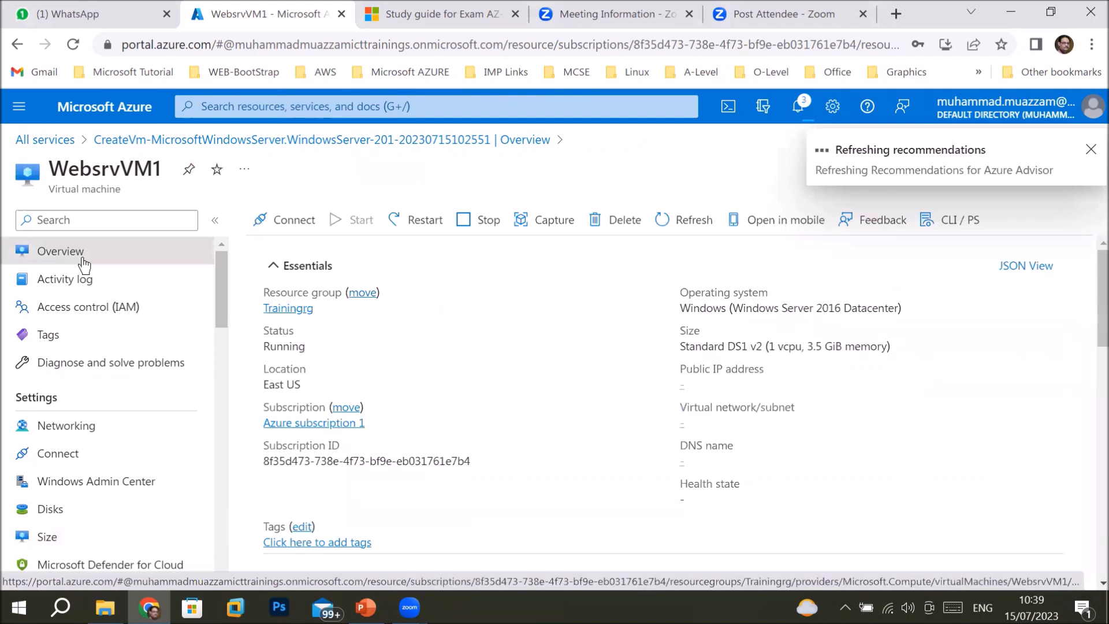
Download WebsrvVM1.rdp and open it, accepting the unknown publisher warning.
{"action": "left_click", "coordinate": [298, 220]}
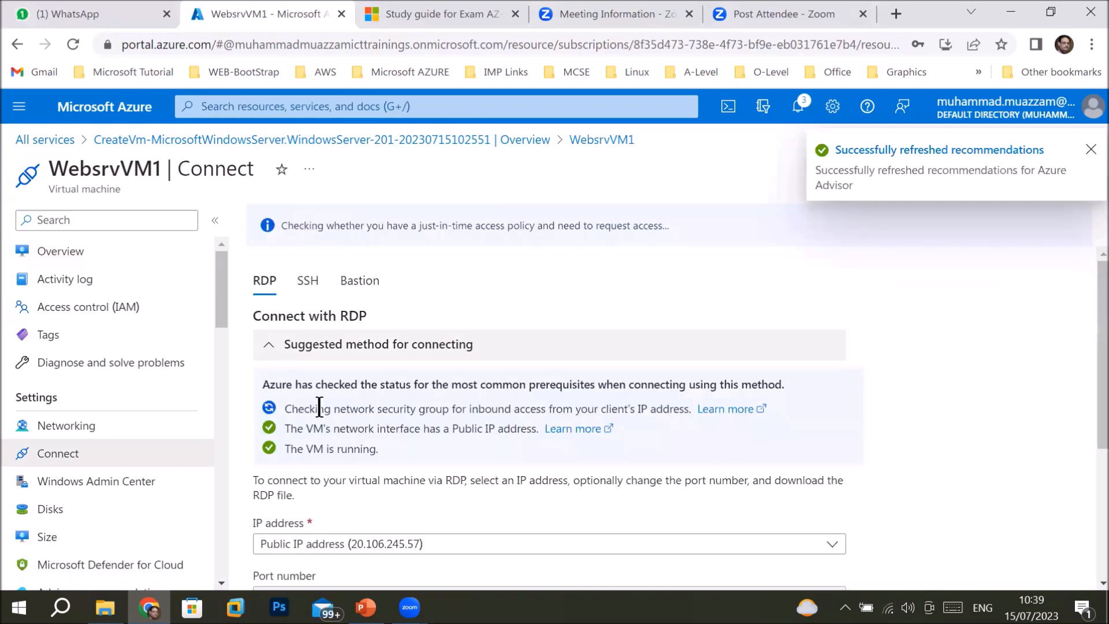
{"action": "scroll", "coordinate": [1087, 478], "scroll_direction": "down", "scroll_amount": 4}
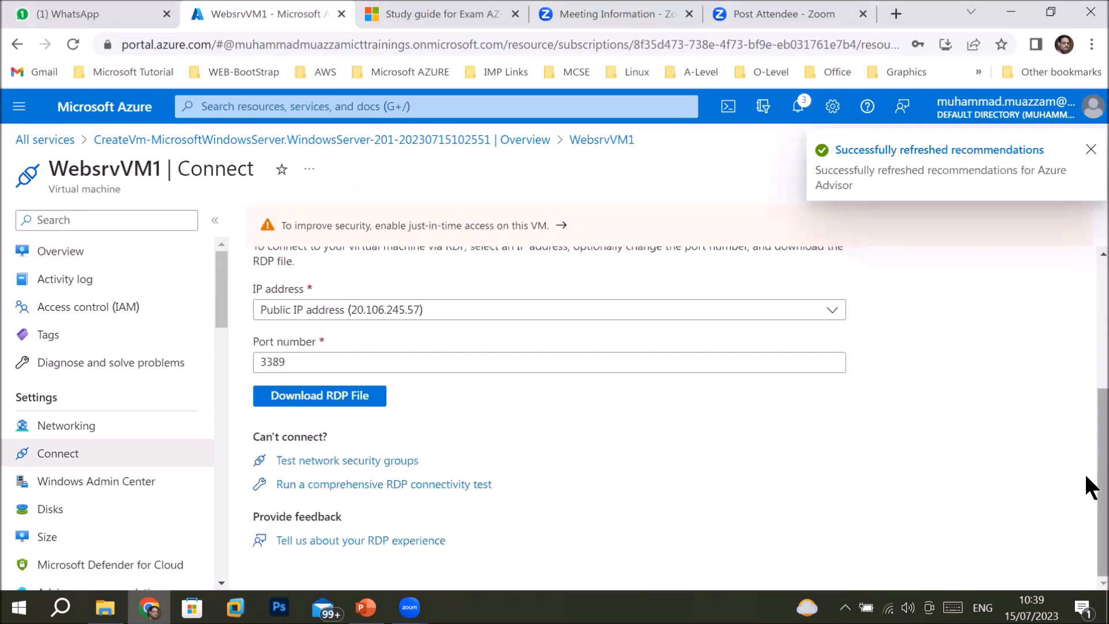
{"action": "left_click", "coordinate": [316, 401]}
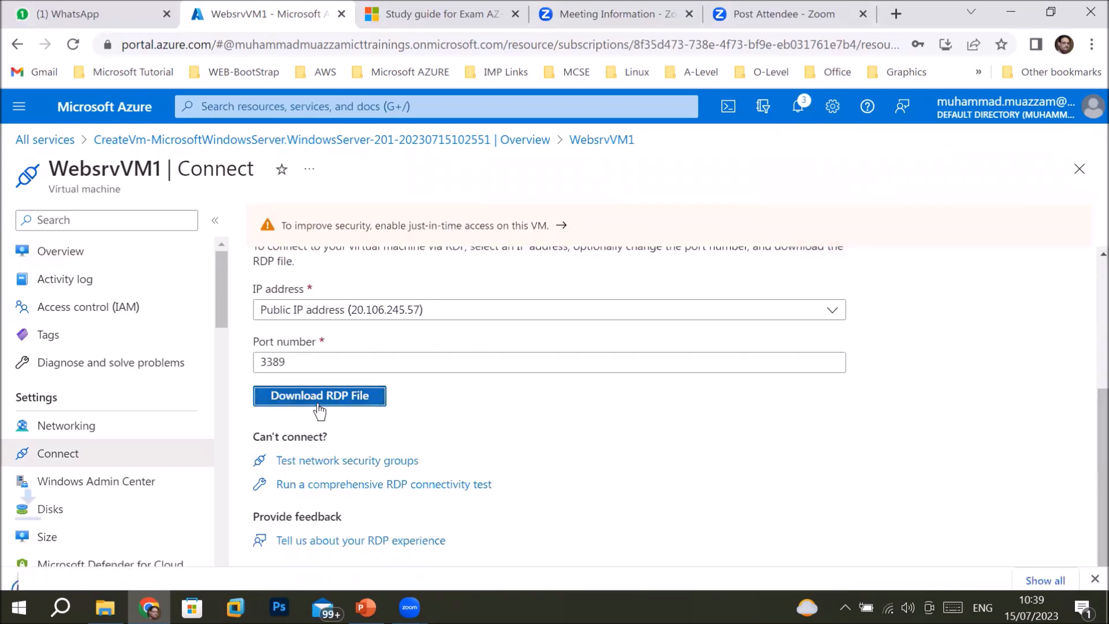
{"action": "left_click", "coordinate": [80, 565]}
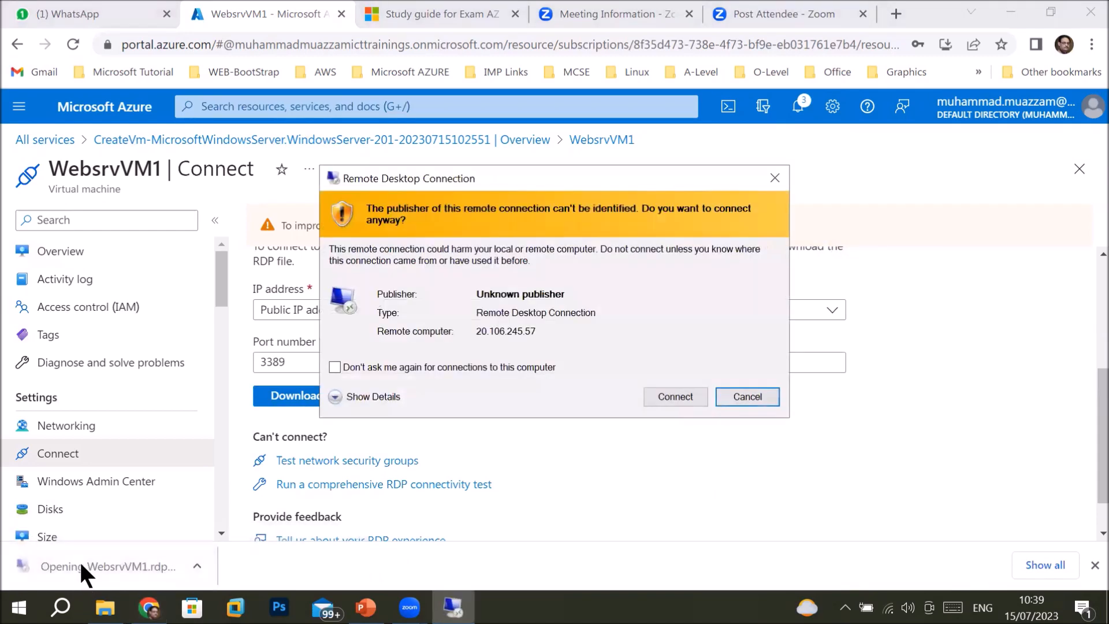
{"action": "left_click", "coordinate": [675, 397]}
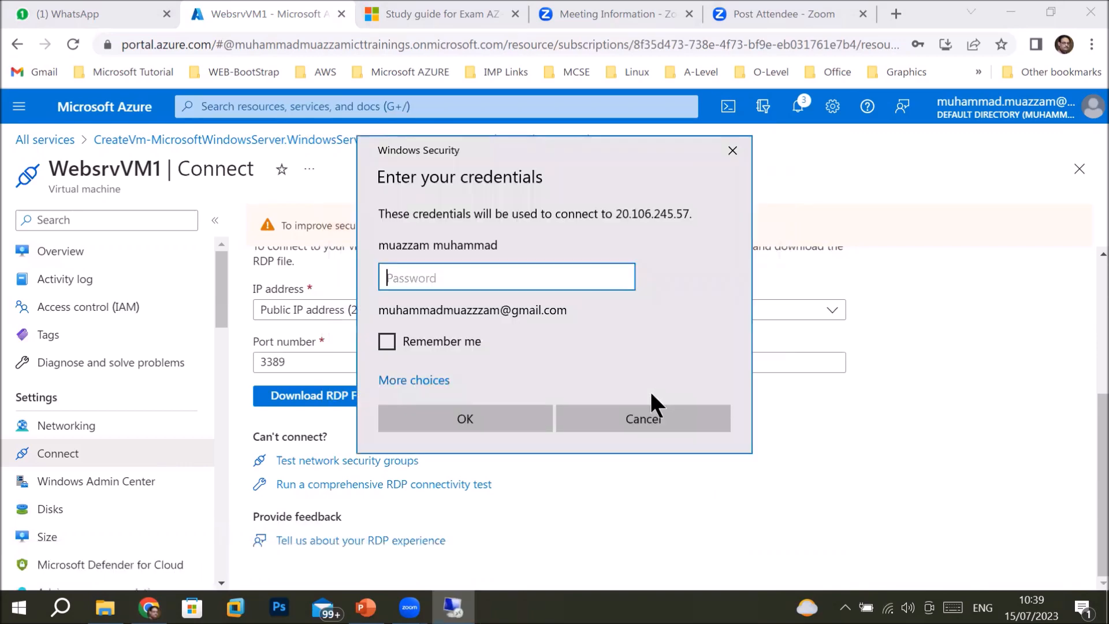
Sign in with a different account using the VM's admin username and password.
{"action": "left_click", "coordinate": [416, 381]}
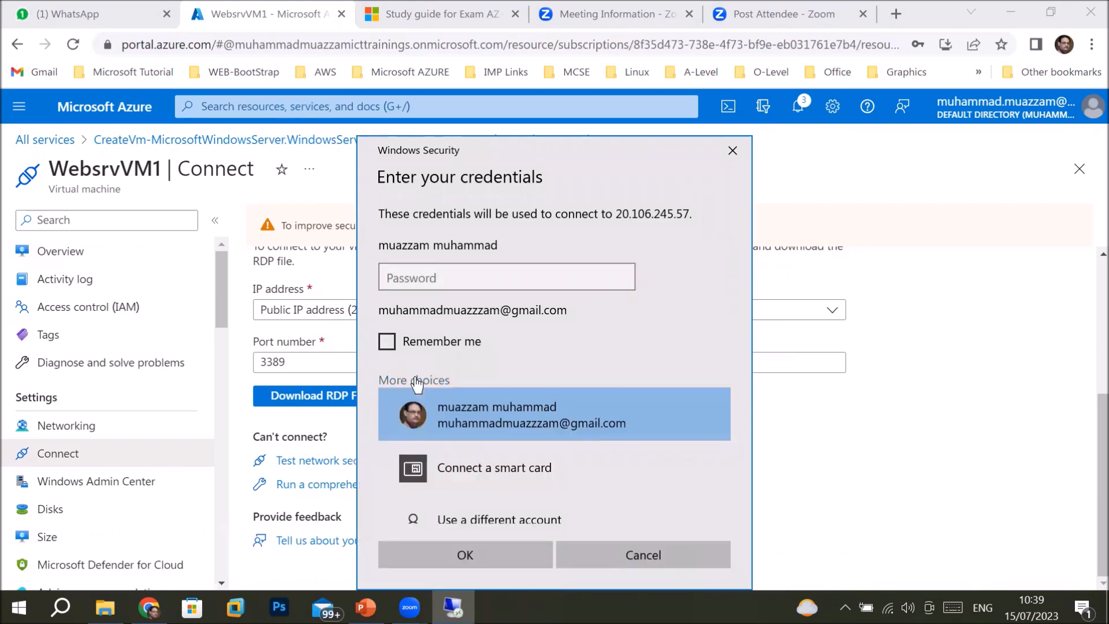
{"action": "left_click", "coordinate": [498, 519]}
{"action": "type", "text": "superuser"}
{"action": "key", "text": "Tab"}
{"action": "type", "text": "Password@1234"}
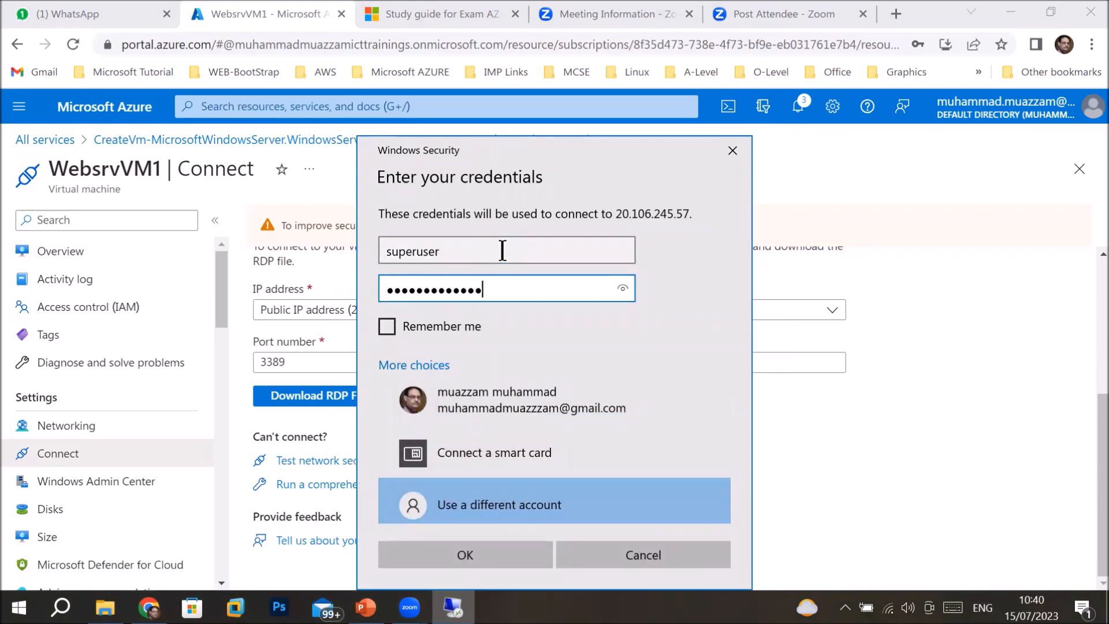
{"action": "key", "text": "Return"}
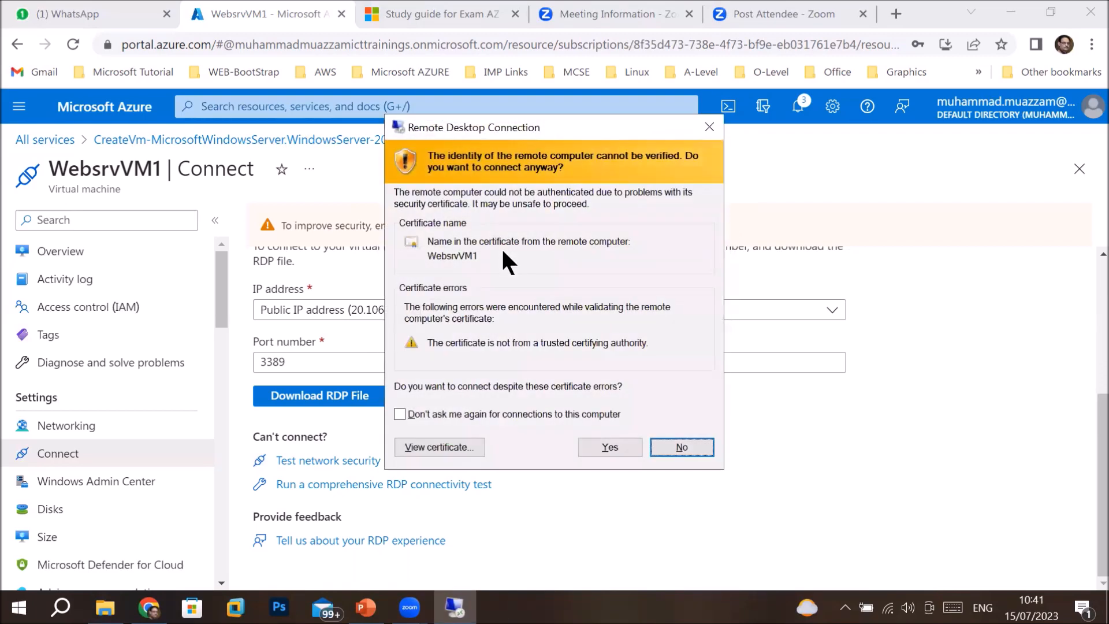
Accept the server certificate, allow network discoverability, and open File Explorer on the server.
{"action": "left_click", "coordinate": [611, 451]}
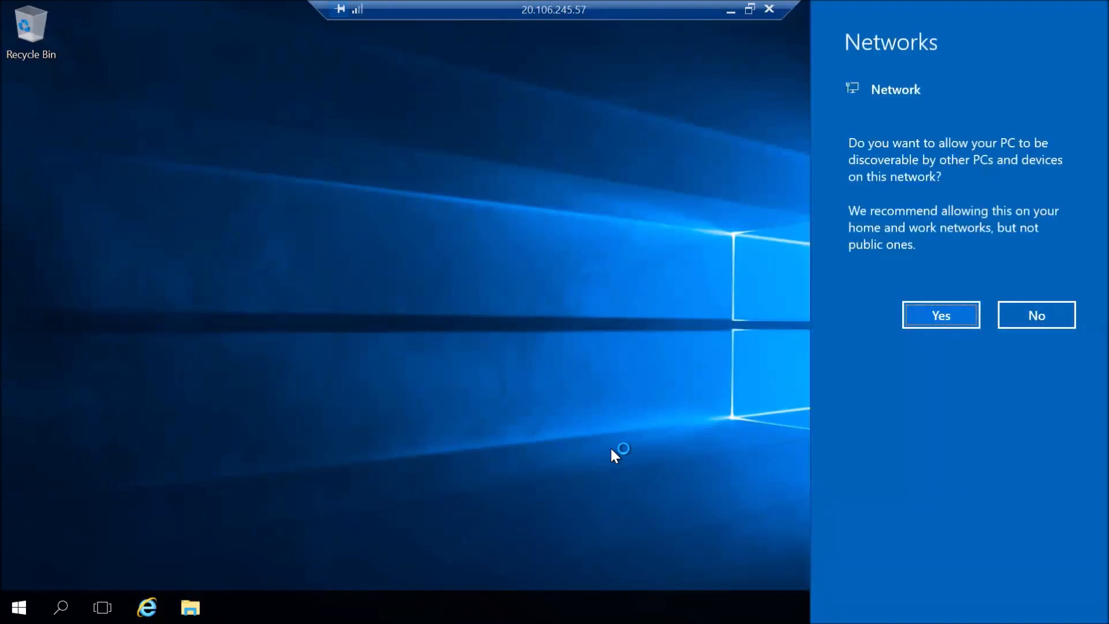
{"action": "left_click", "coordinate": [931, 315]}
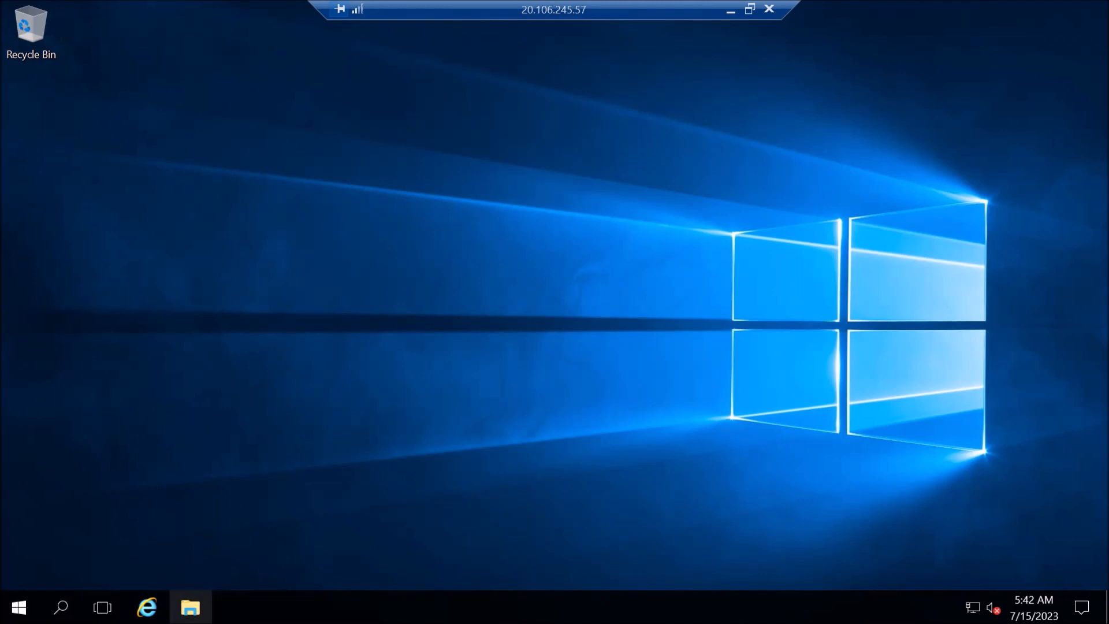
{"action": "left_click", "coordinate": [190, 607]}
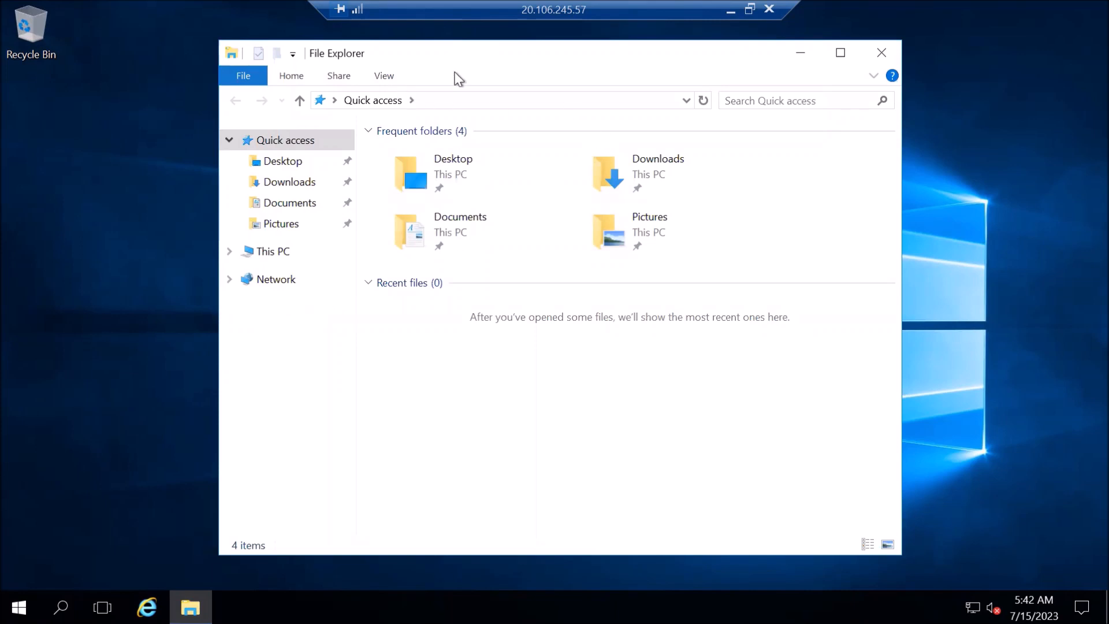
Go to This PC in File Explorer and open the Windows (C:) drive.
{"action": "left_click", "coordinate": [256, 253]}
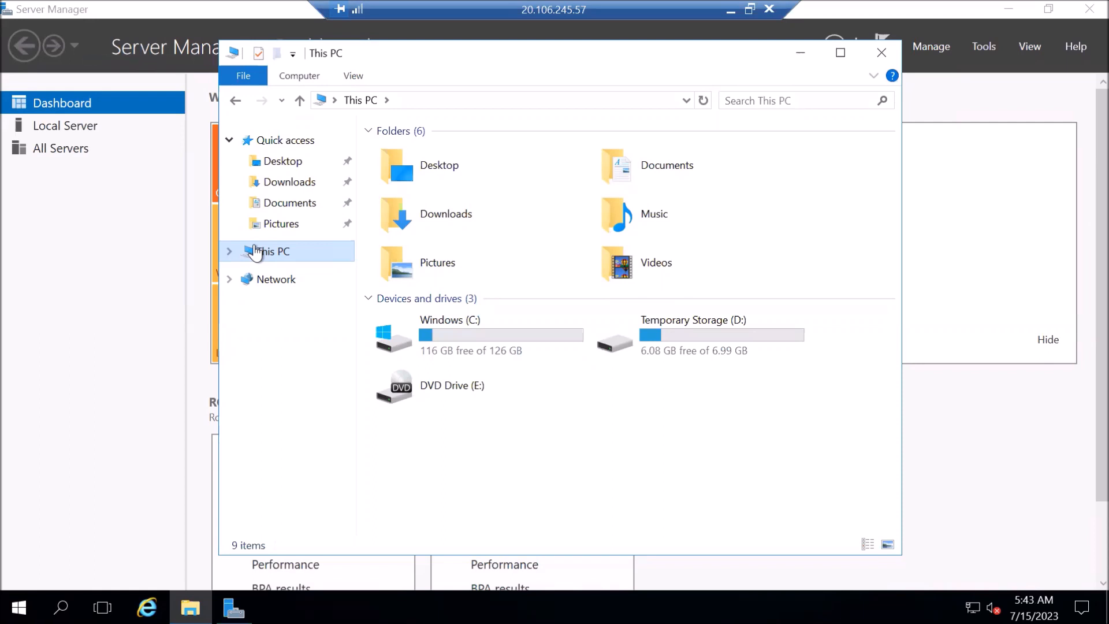
{"action": "left_click", "coordinate": [464, 338]}
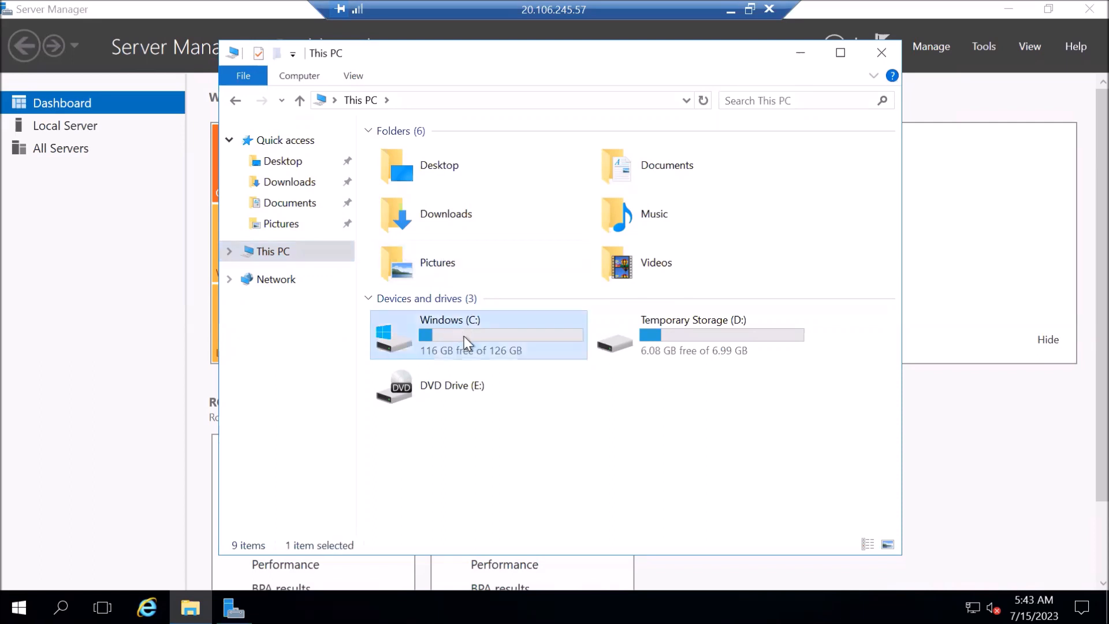
{"action": "double_click", "coordinate": [464, 337]}
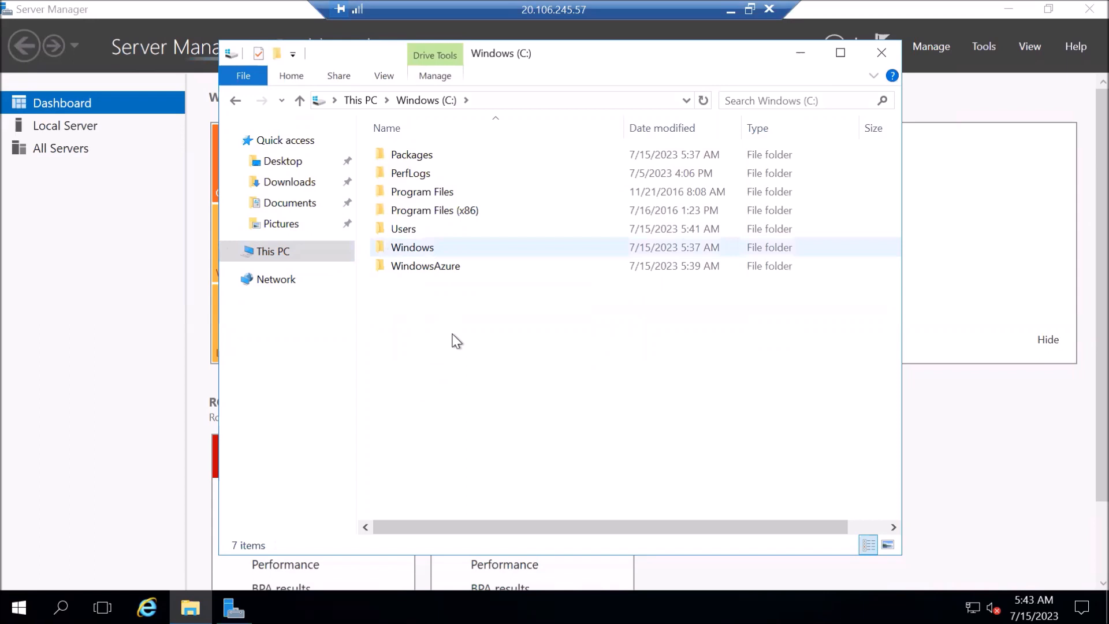
Create a new folder named Data on C: and open it.
{"action": "right_click", "coordinate": [453, 334]}
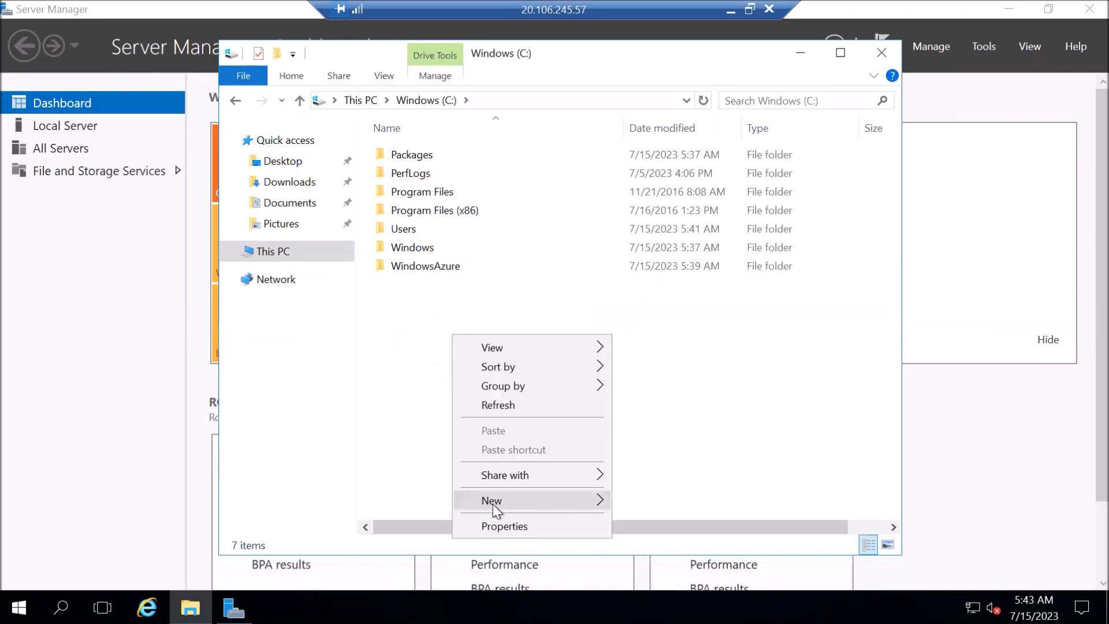
{"action": "mouse_move", "coordinate": [493, 504]}
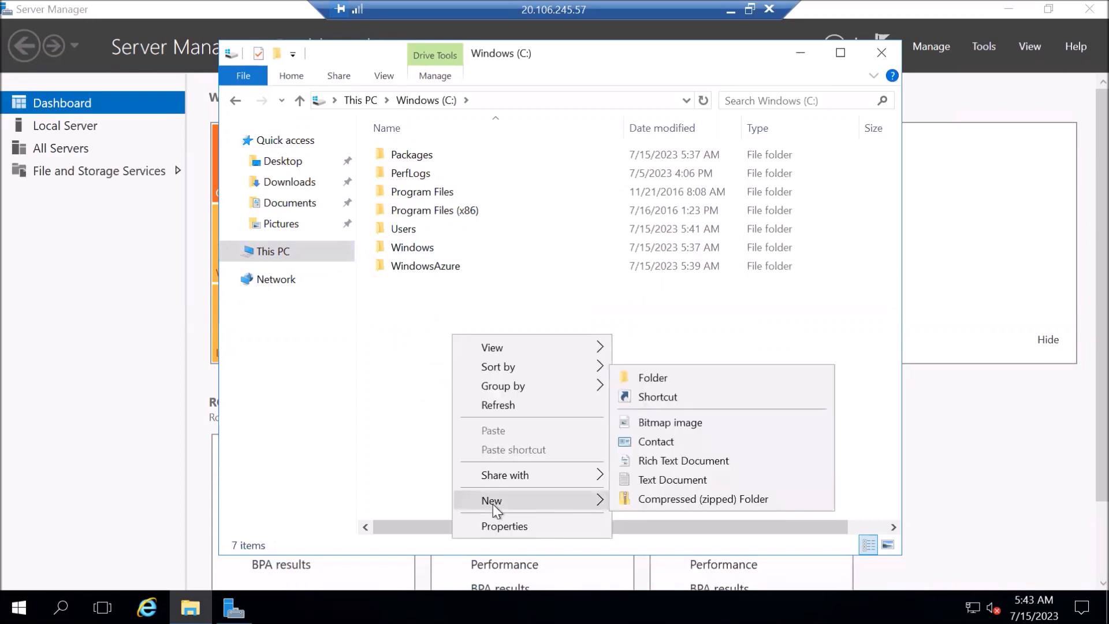
{"action": "left_click", "coordinate": [668, 378]}
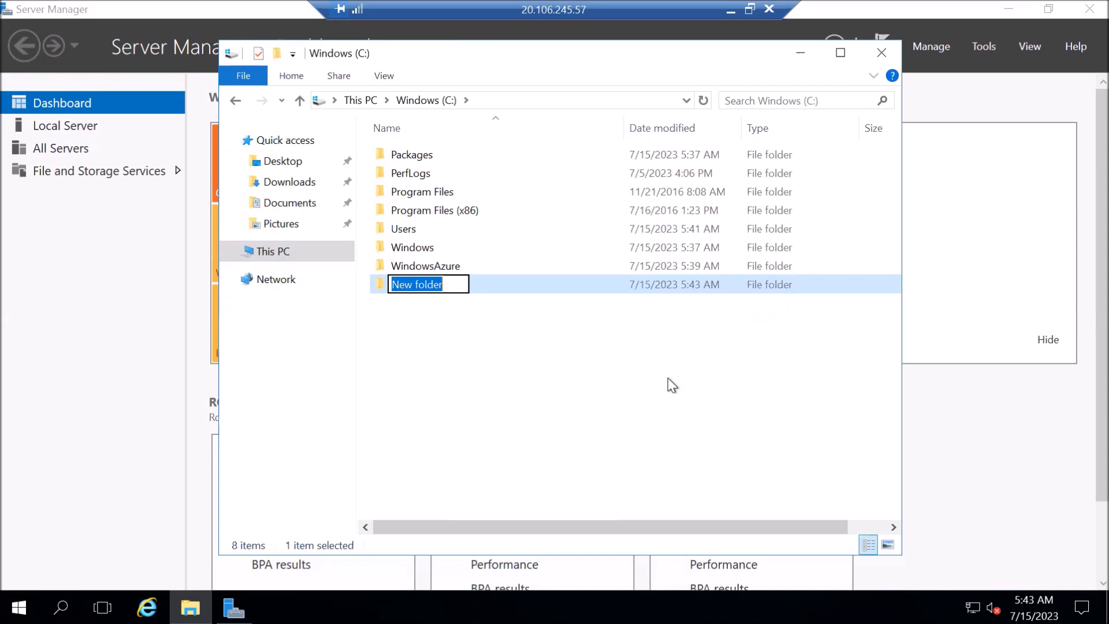
{"action": "type", "text": "Data"}
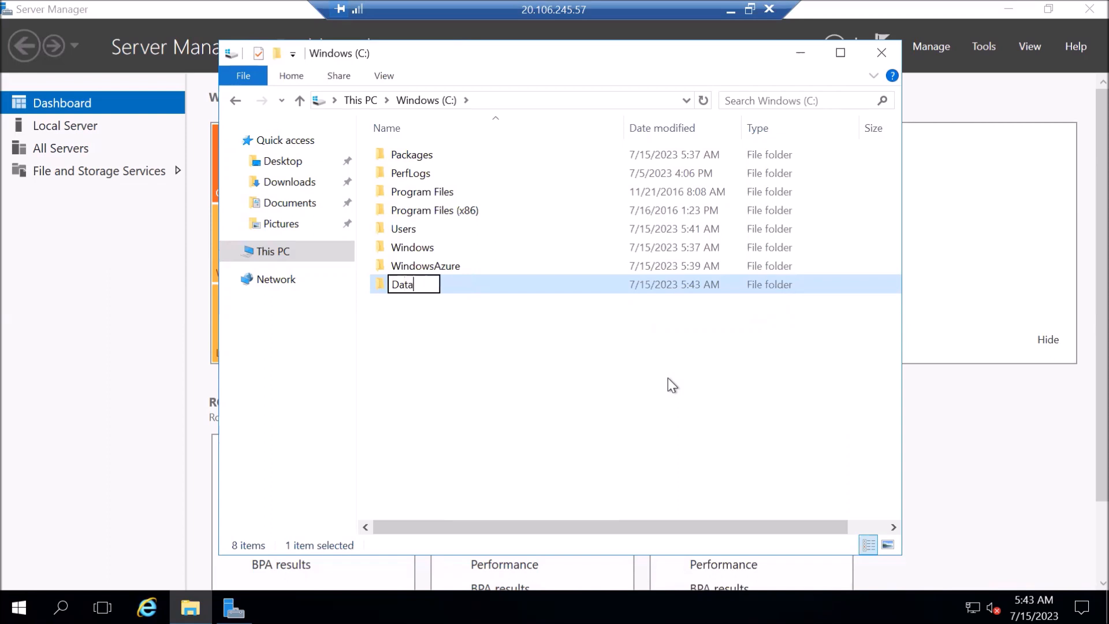
{"action": "key", "text": "Return"}
{"action": "key", "text": "Return"}
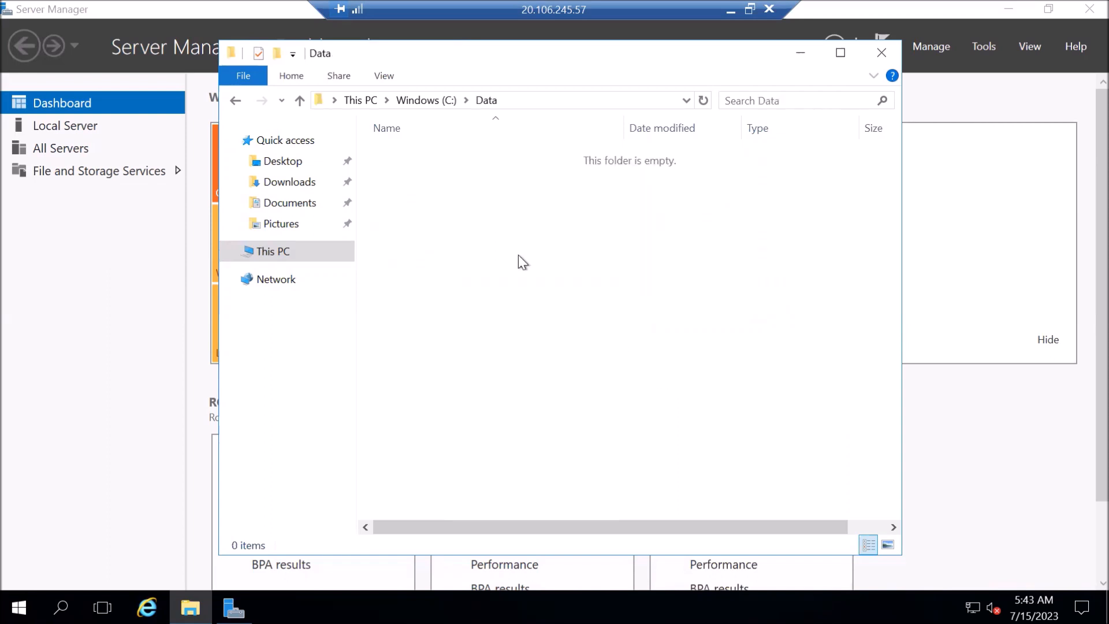
Create a text document named testfile inside Data and open it.
{"action": "right_click", "coordinate": [495, 245]}
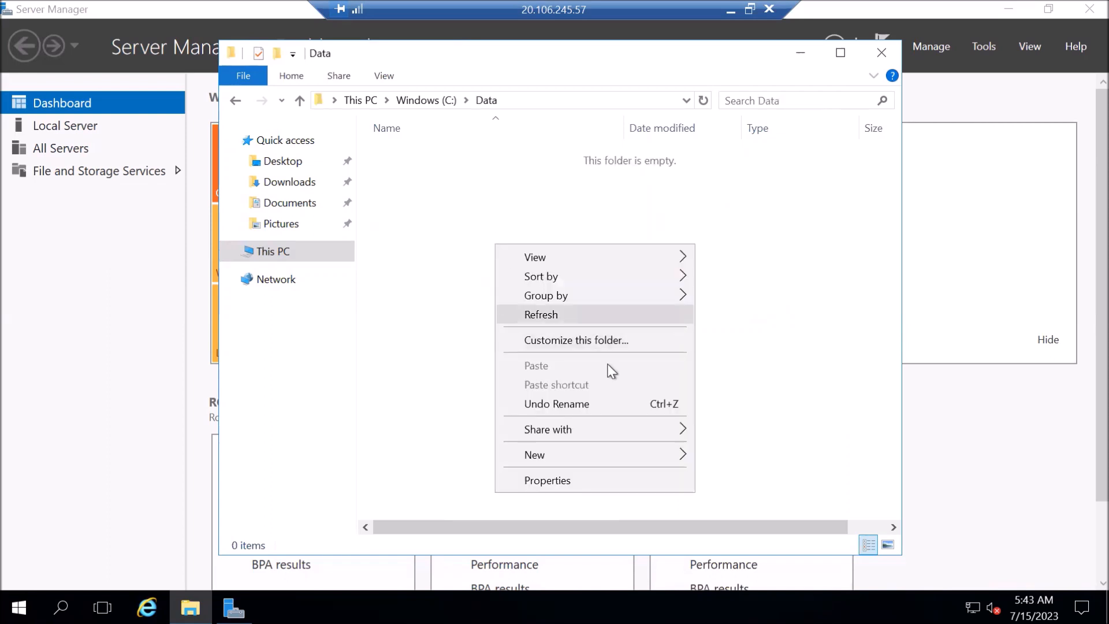
{"action": "mouse_move", "coordinate": [580, 460]}
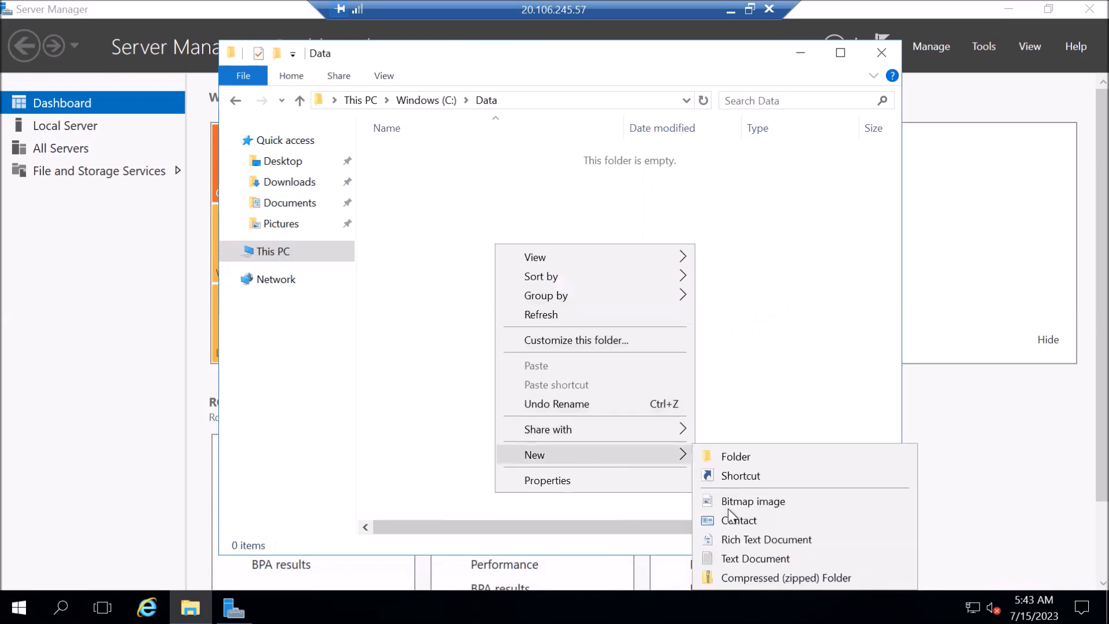
{"action": "left_click", "coordinate": [738, 553]}
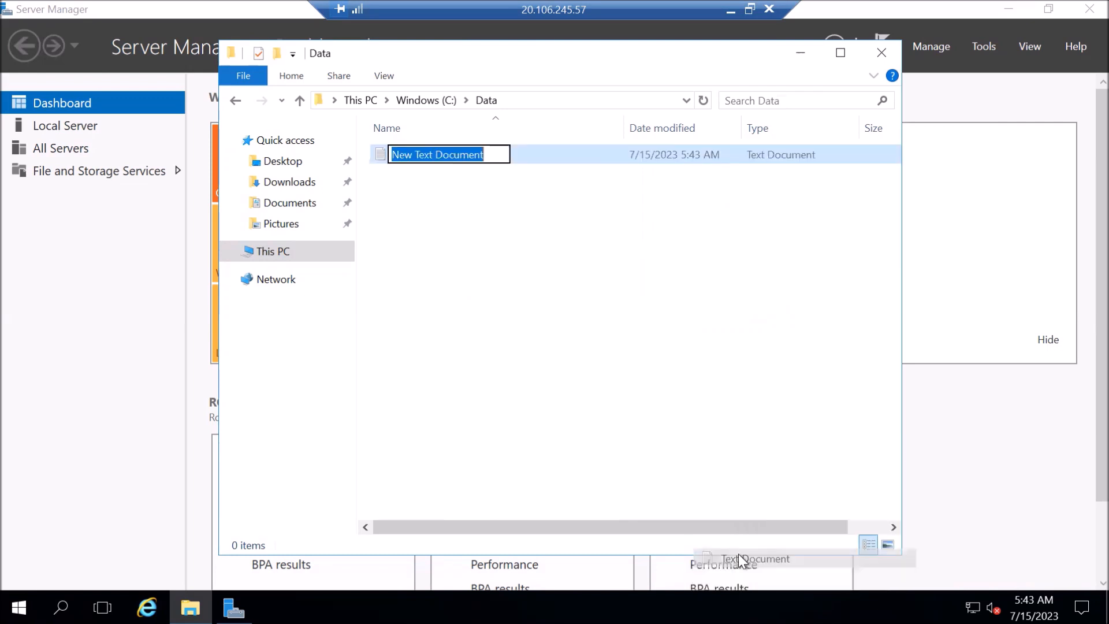
{"action": "type", "text": "testfile"}
{"action": "key", "text": "Return"}
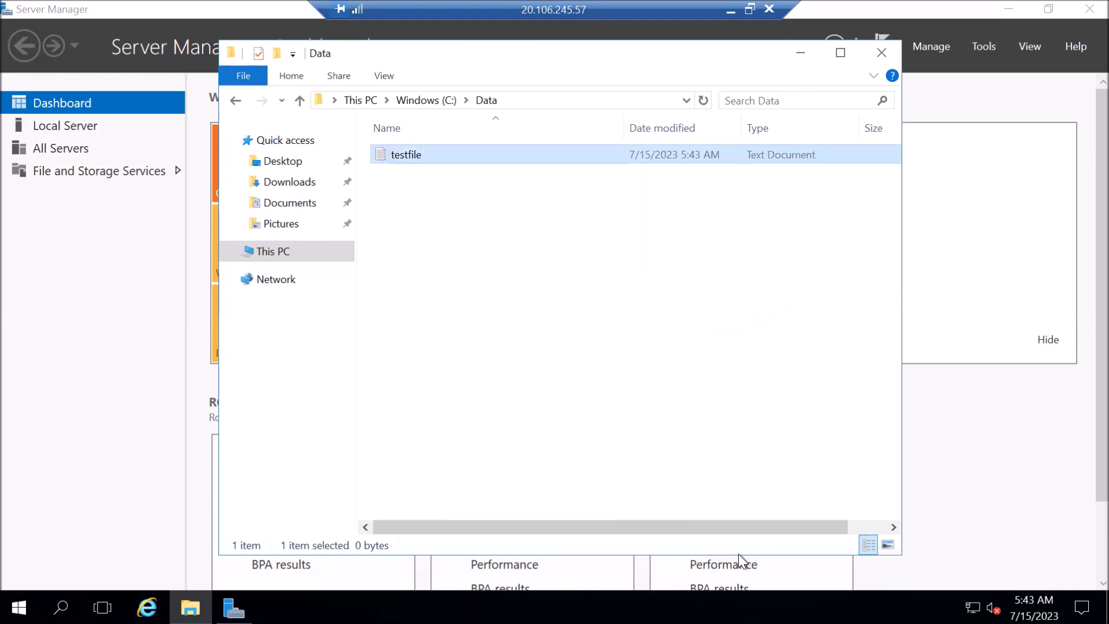
{"action": "key", "text": "Return"}
Type 'This is test file' into testfile, save it on closing Notepad, and close the Data folder.
{"action": "type", "text": "This is test "}
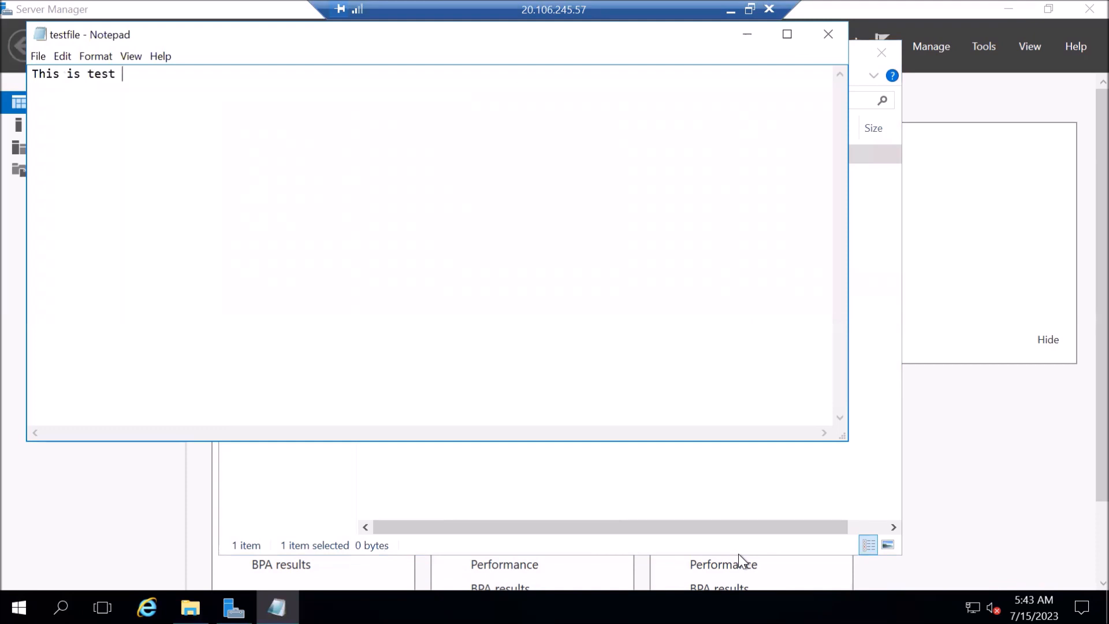
{"action": "type", "text": "file"}
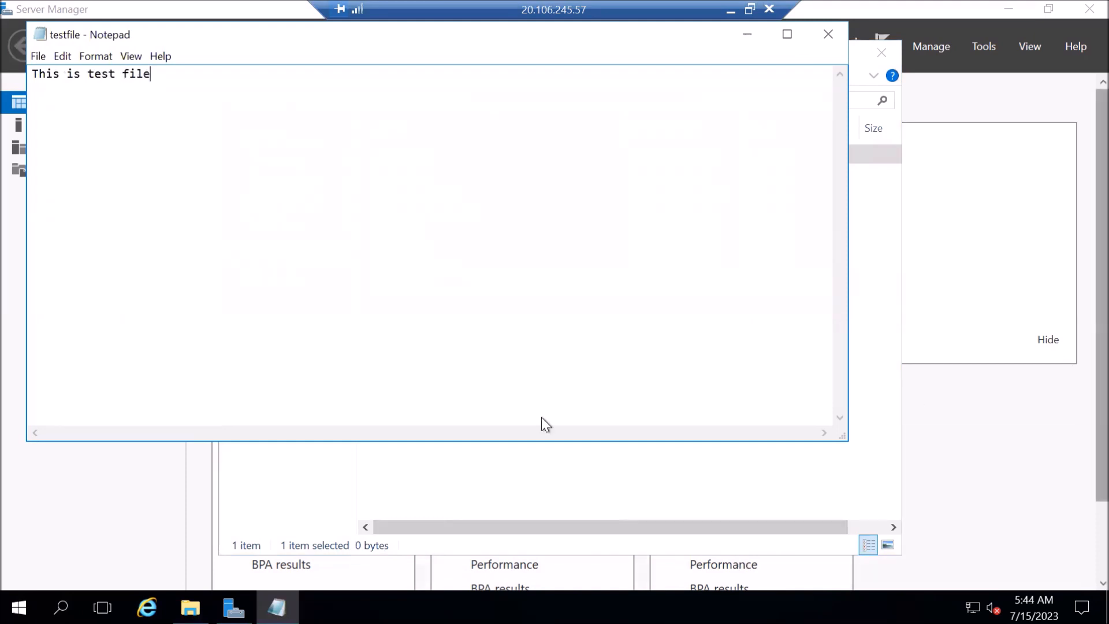
{"action": "left_click_drag", "start_coordinate": [83, 36], "coordinate": [565, 164]}
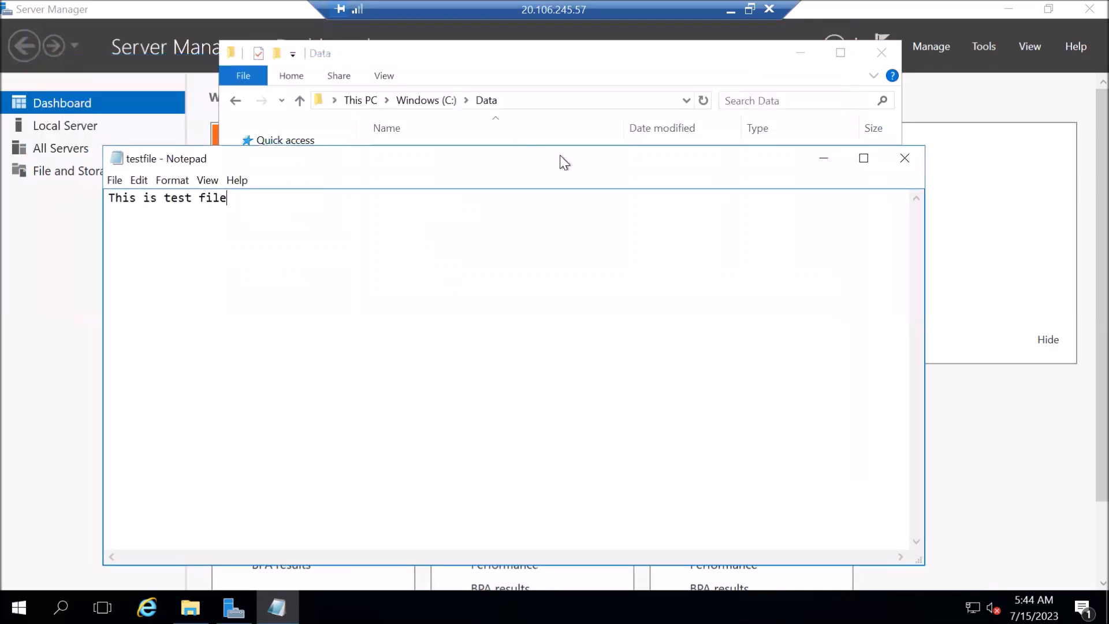
{"action": "left_click", "coordinate": [903, 157]}
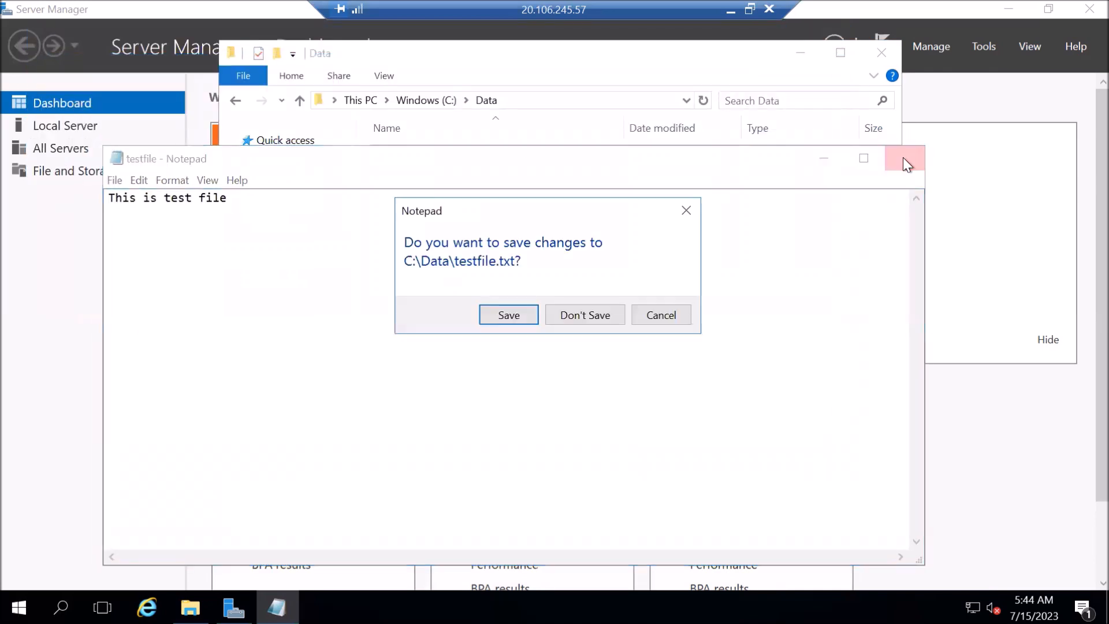
{"action": "left_click", "coordinate": [490, 317]}
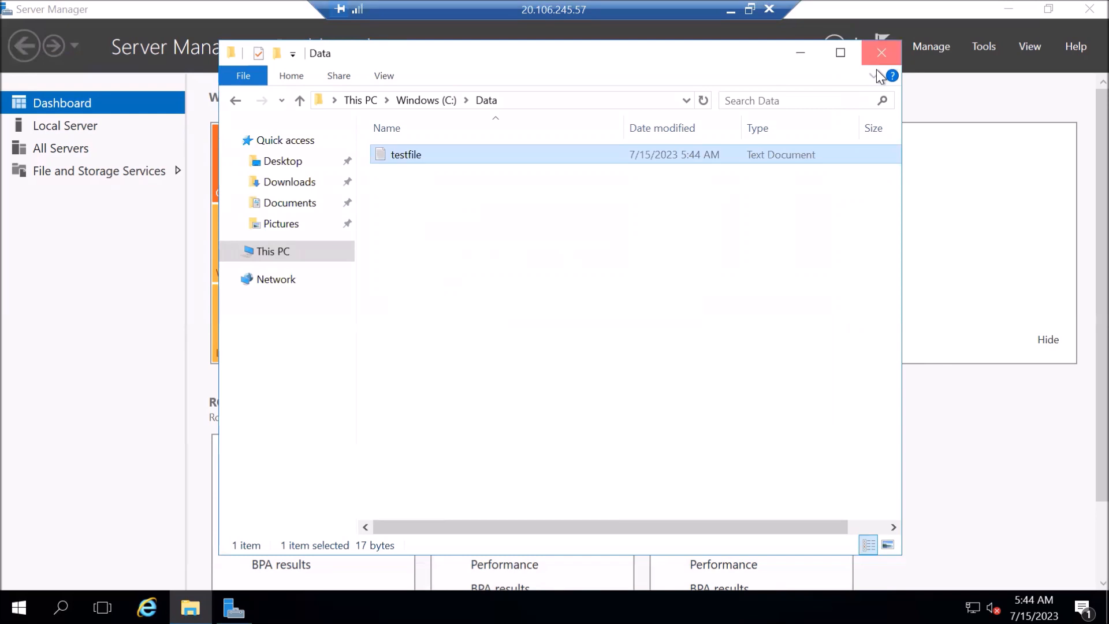
{"action": "left_click", "coordinate": [876, 68]}
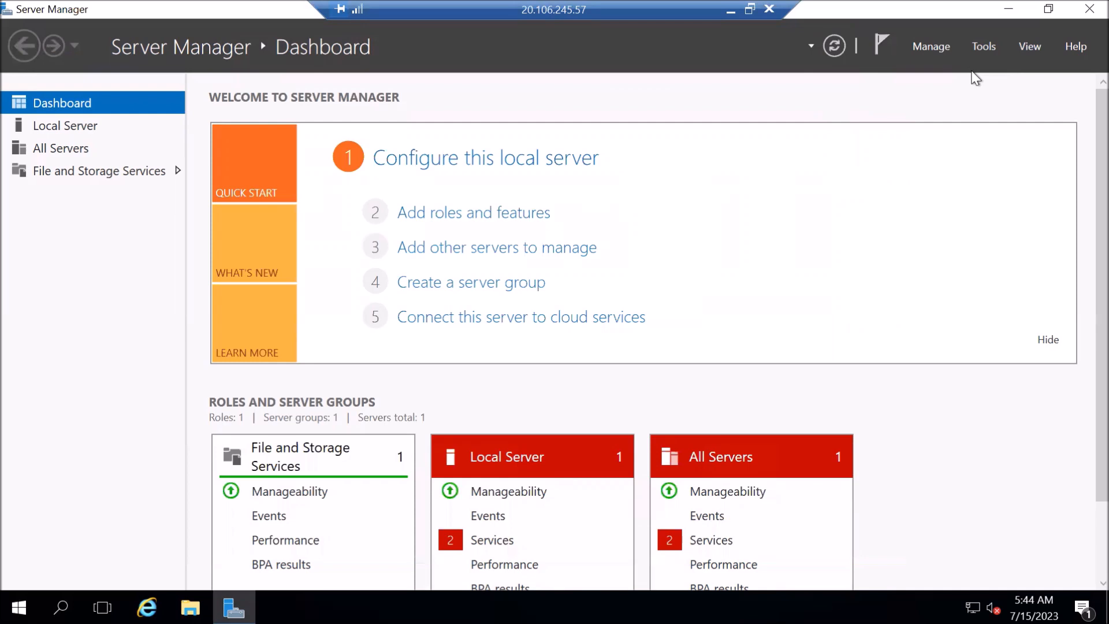
Launch Computer Management from Server Manager's Tools menu.
{"action": "left_click", "coordinate": [983, 46]}
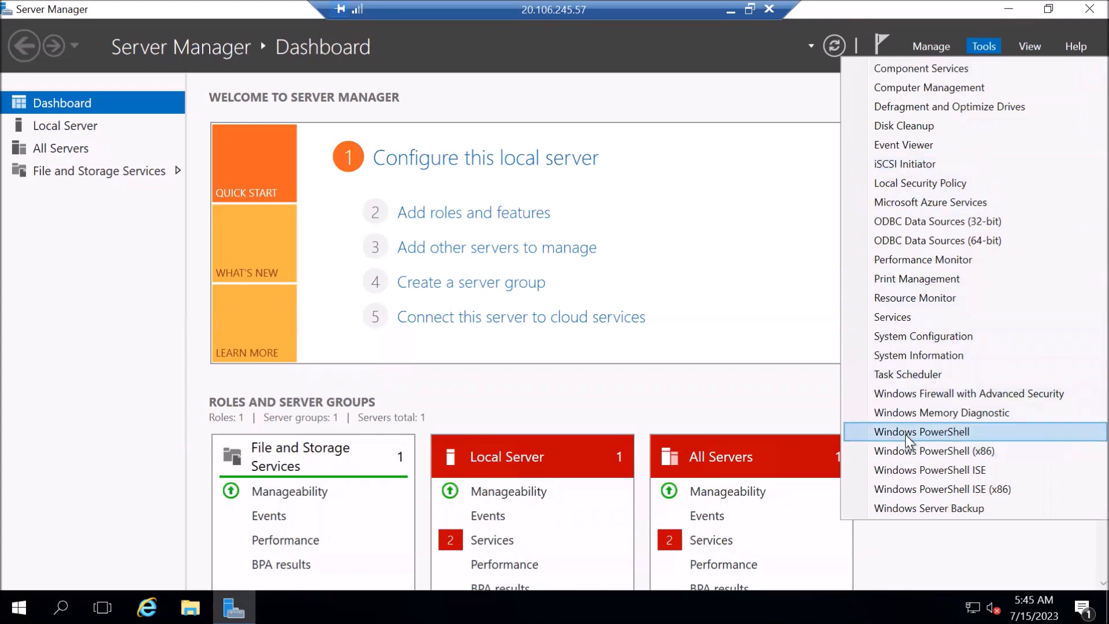
{"action": "key", "text": "Down"}
{"action": "key", "text": "Down"}
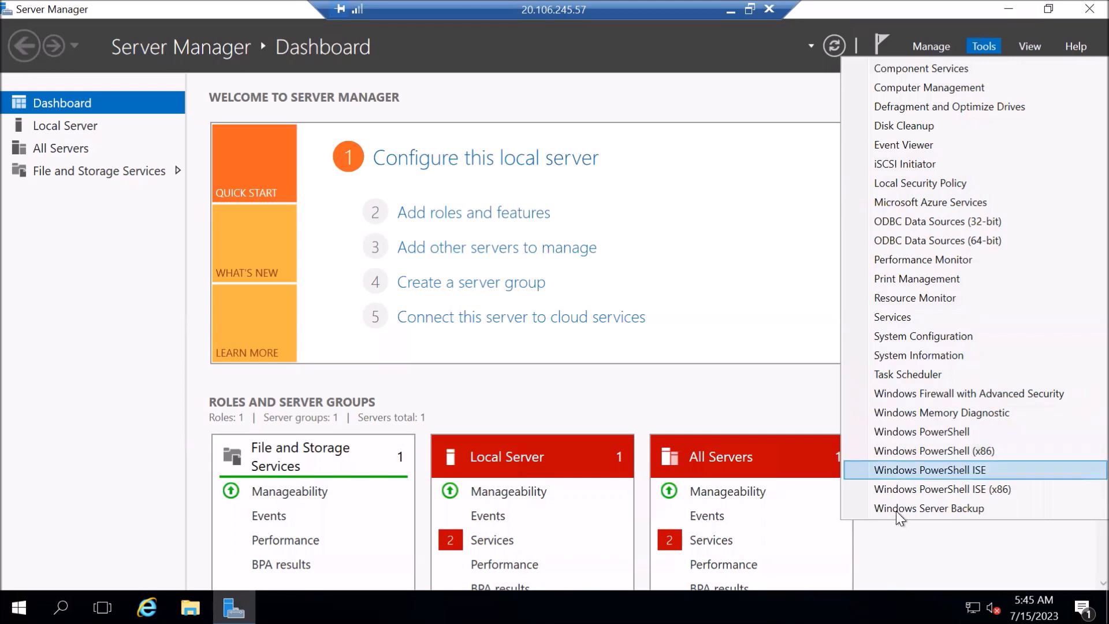
{"action": "key", "text": "Down"}
{"action": "key", "text": "Down"}
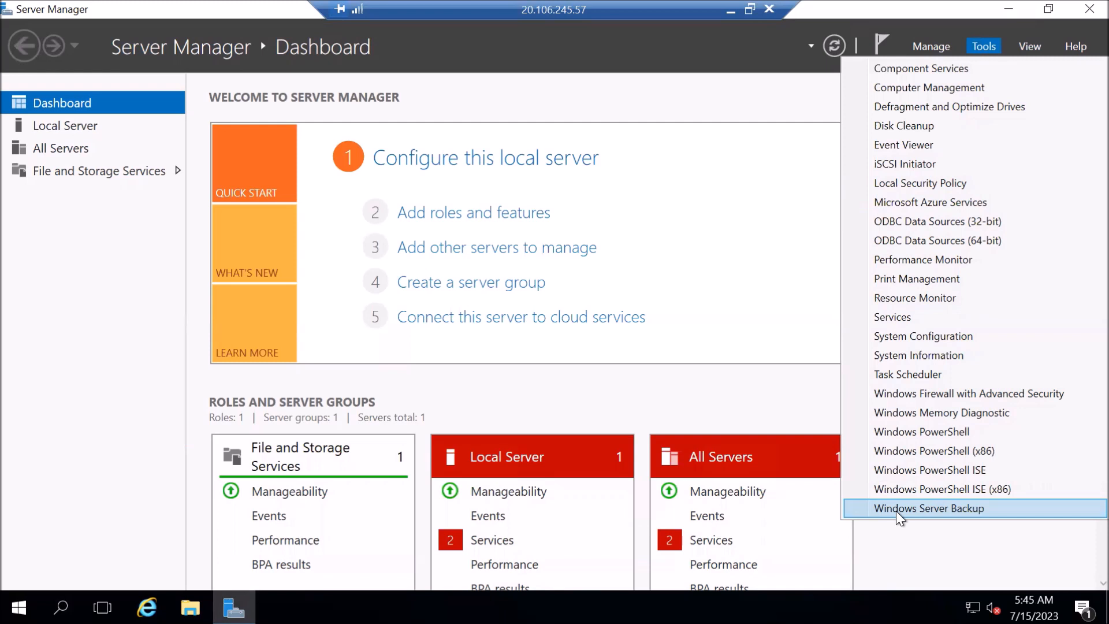
{"action": "left_click", "coordinate": [925, 88]}
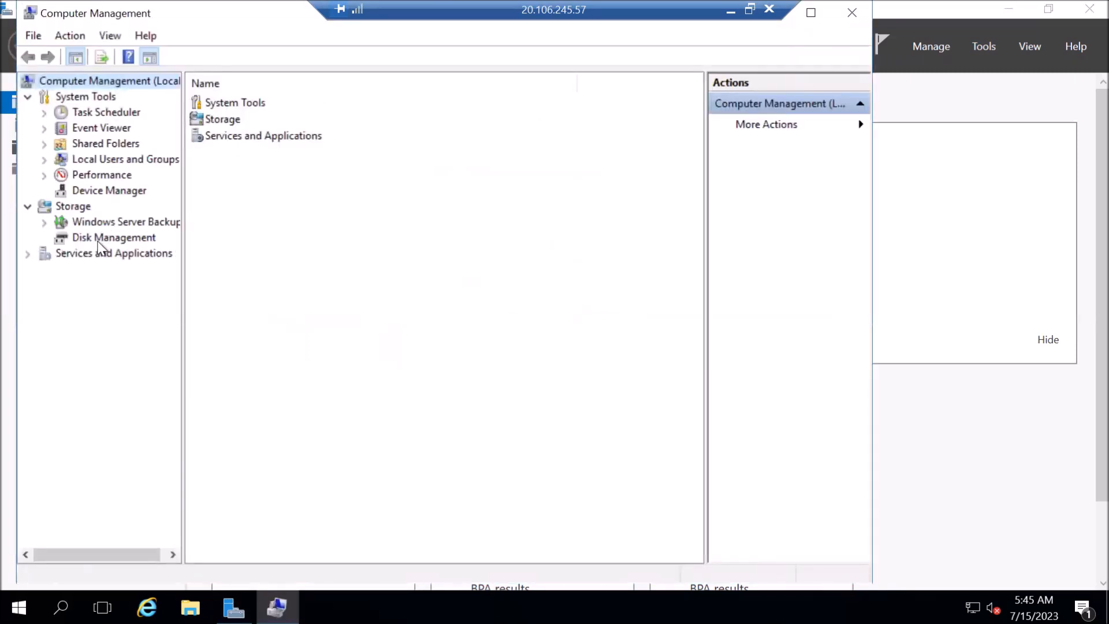
Open Disk Management and inspect the Temporary Storage (D:) and Windows (C:) partitions.
{"action": "left_click", "coordinate": [98, 242]}
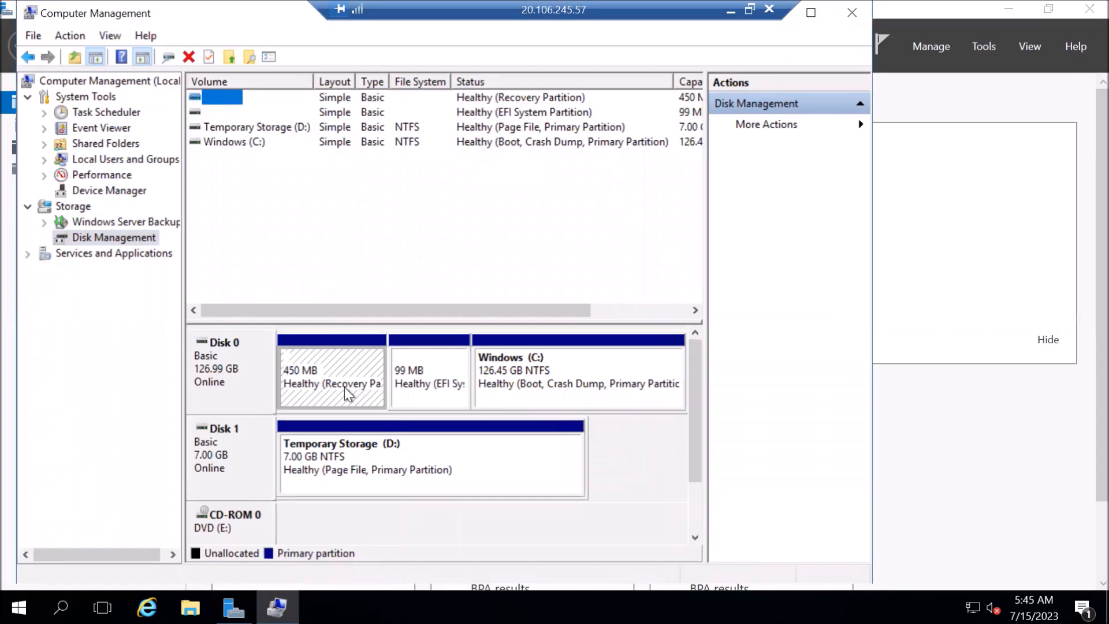
{"action": "left_click", "coordinate": [343, 471]}
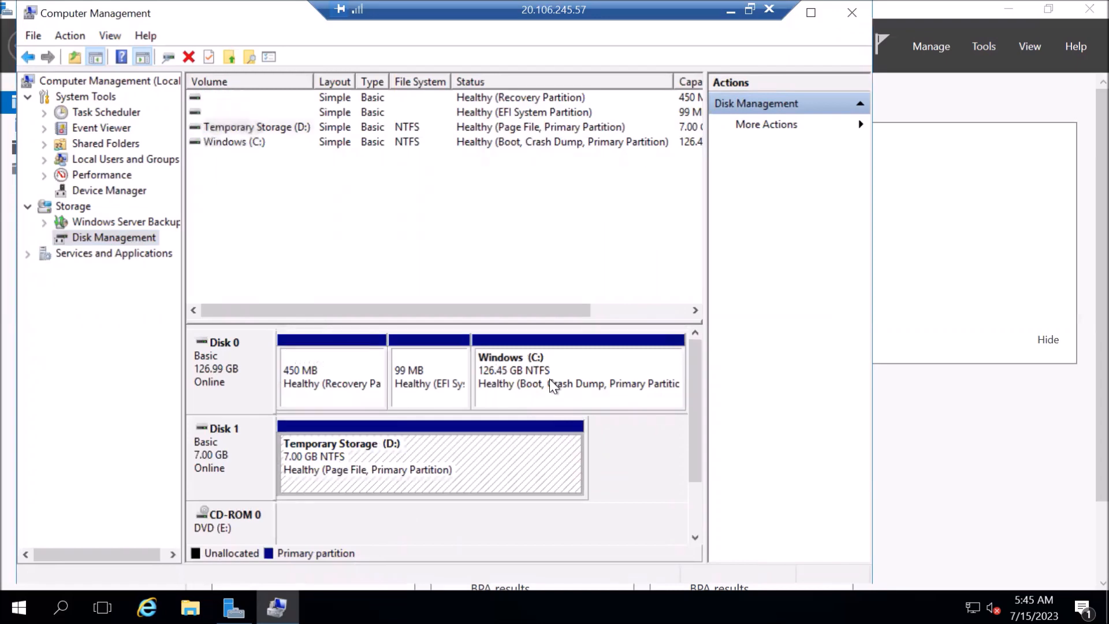
{"action": "left_click", "coordinate": [584, 365]}
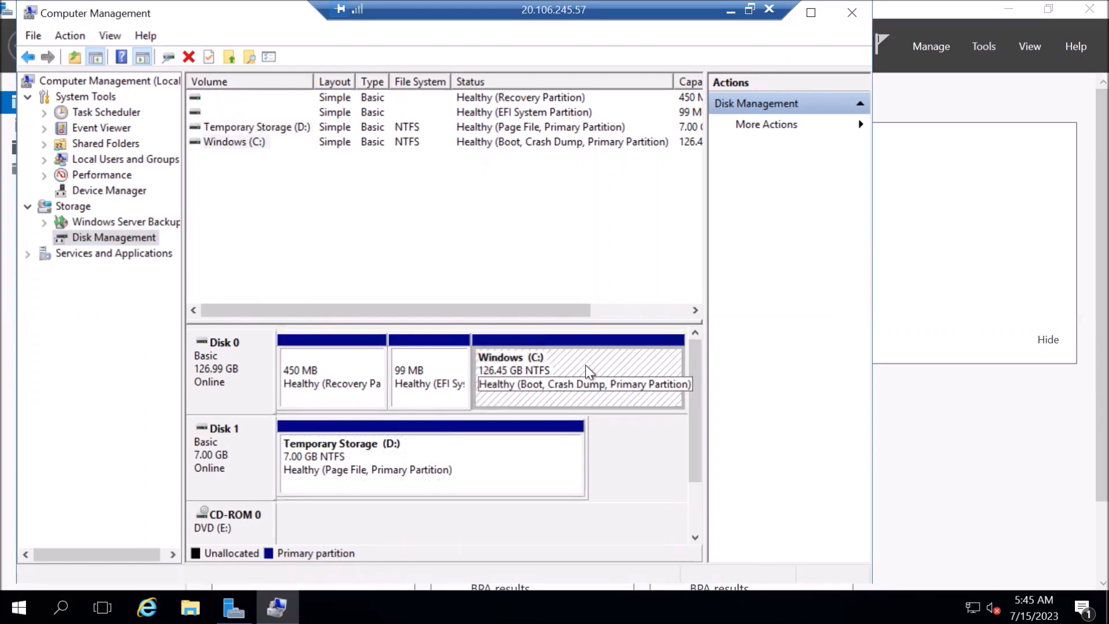
{"action": "right_click", "coordinate": [585, 365]}
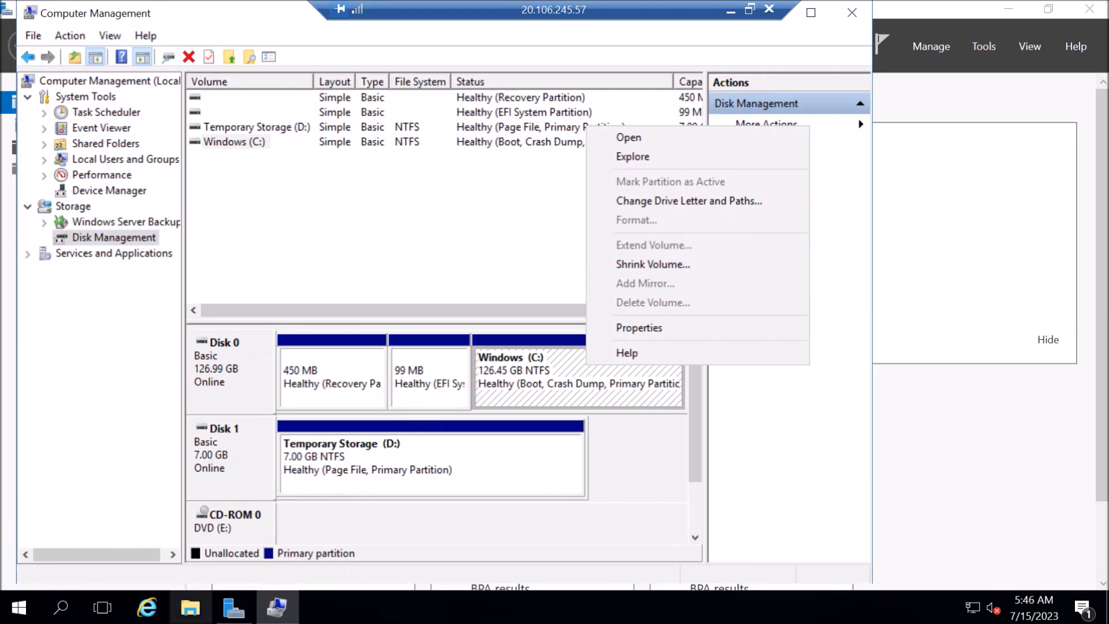
{"action": "left_click", "coordinate": [191, 608]}
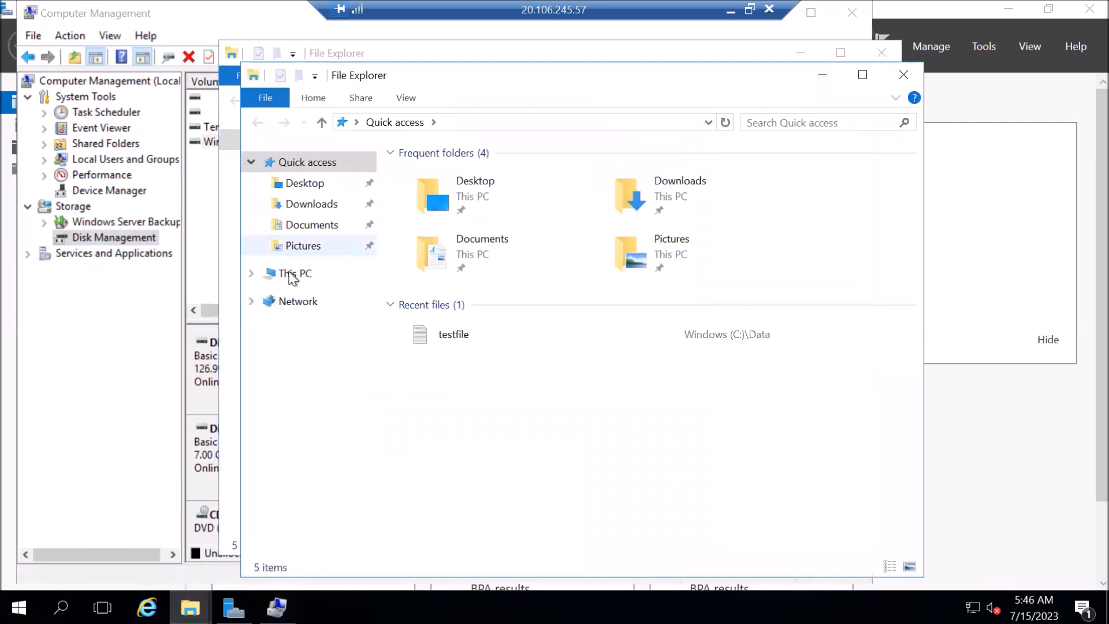
Review This PC's drives and the server's system properties, then minimise the Remote Desktop session.
{"action": "left_click", "coordinate": [291, 276]}
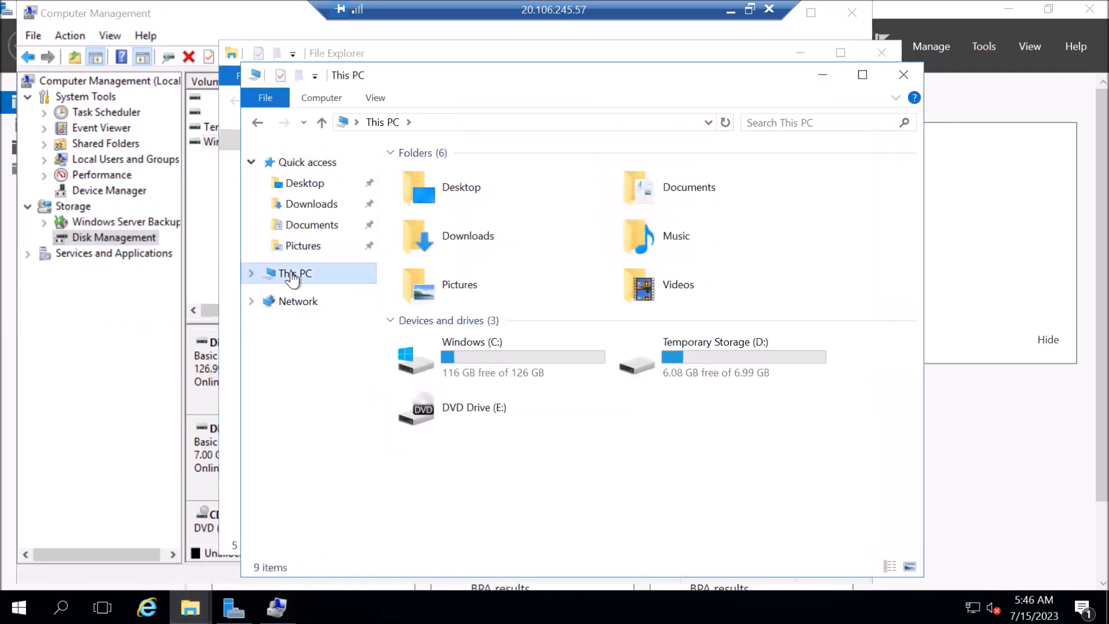
{"action": "right_click", "coordinate": [292, 275]}
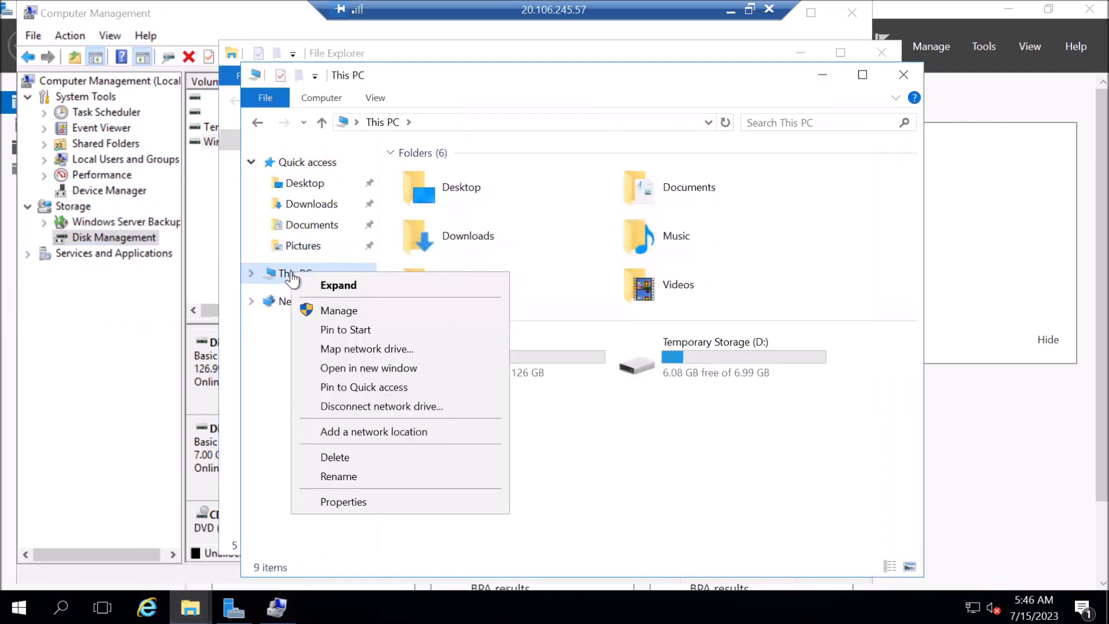
{"action": "left_click", "coordinate": [345, 503]}
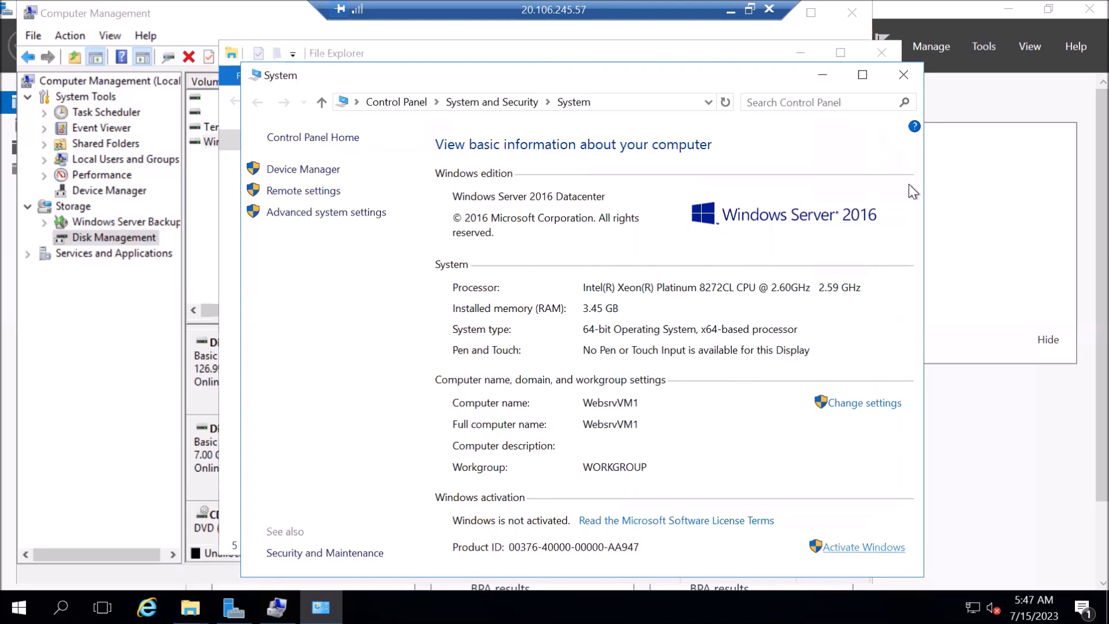
{"action": "left_click", "coordinate": [905, 77]}
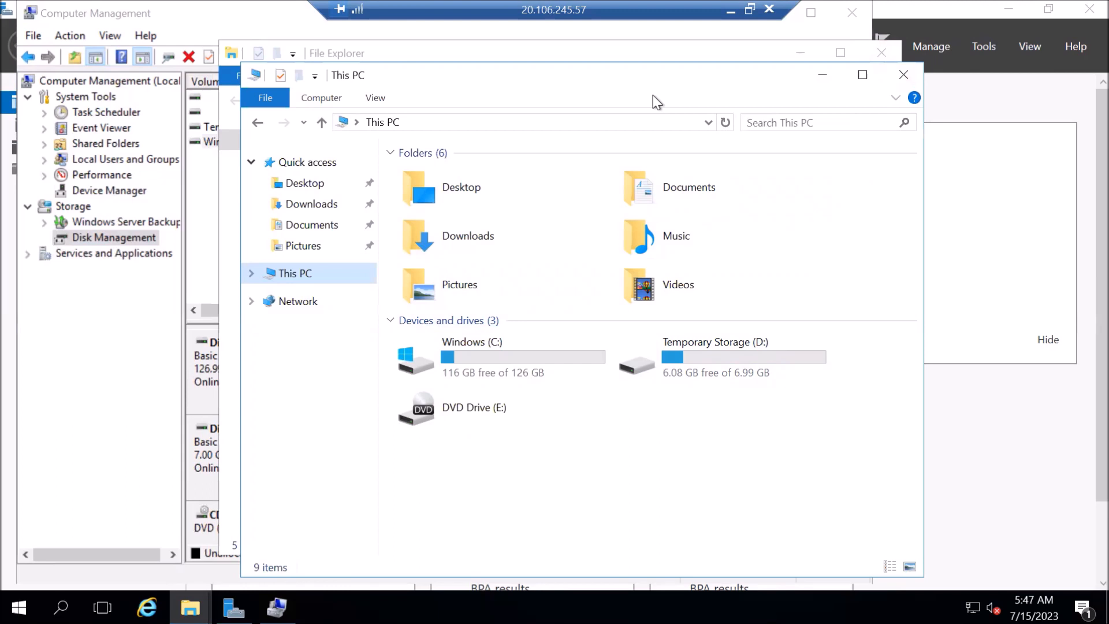
{"action": "left_click", "coordinate": [729, 9]}
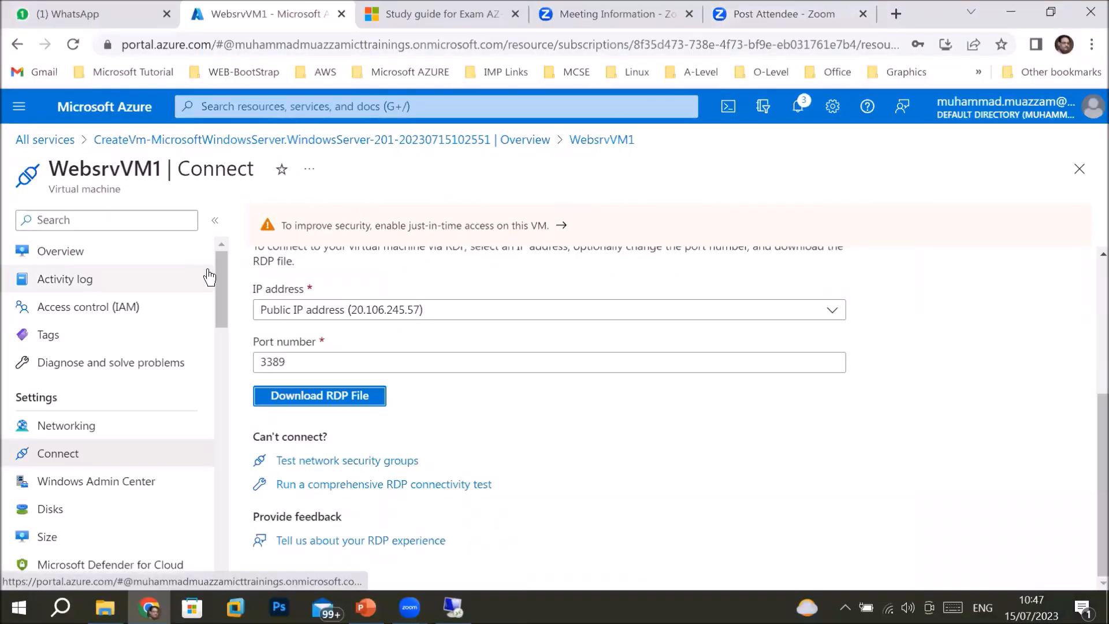
Go from WebsrvVM1's Overview to its Disks page and scroll to the empty Data disks list.
{"action": "left_click", "coordinate": [105, 258]}
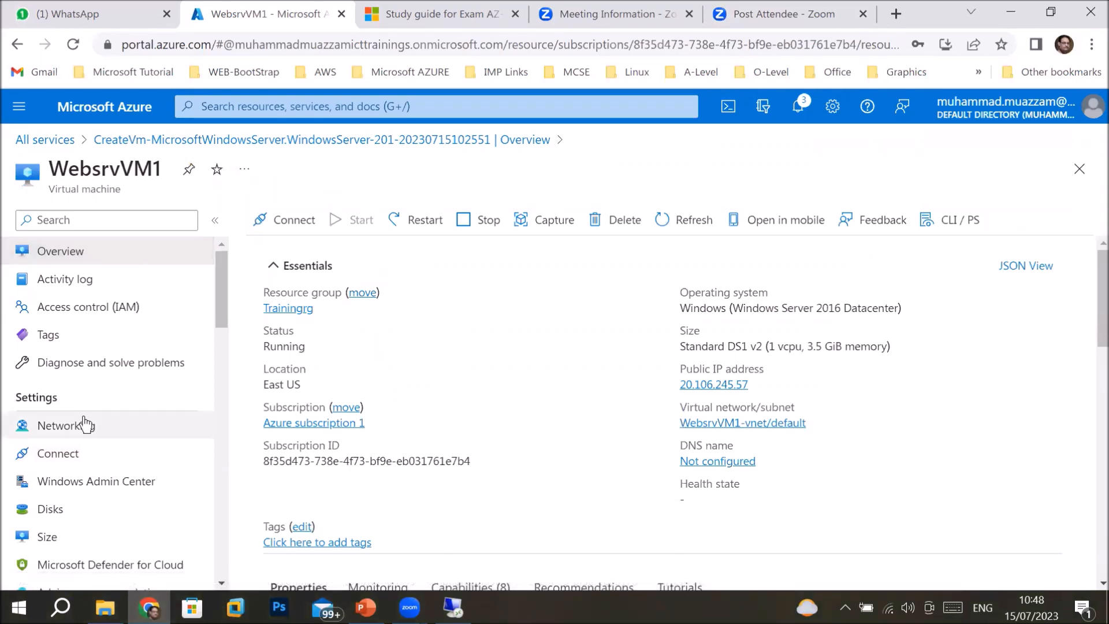
{"action": "left_click", "coordinate": [44, 513]}
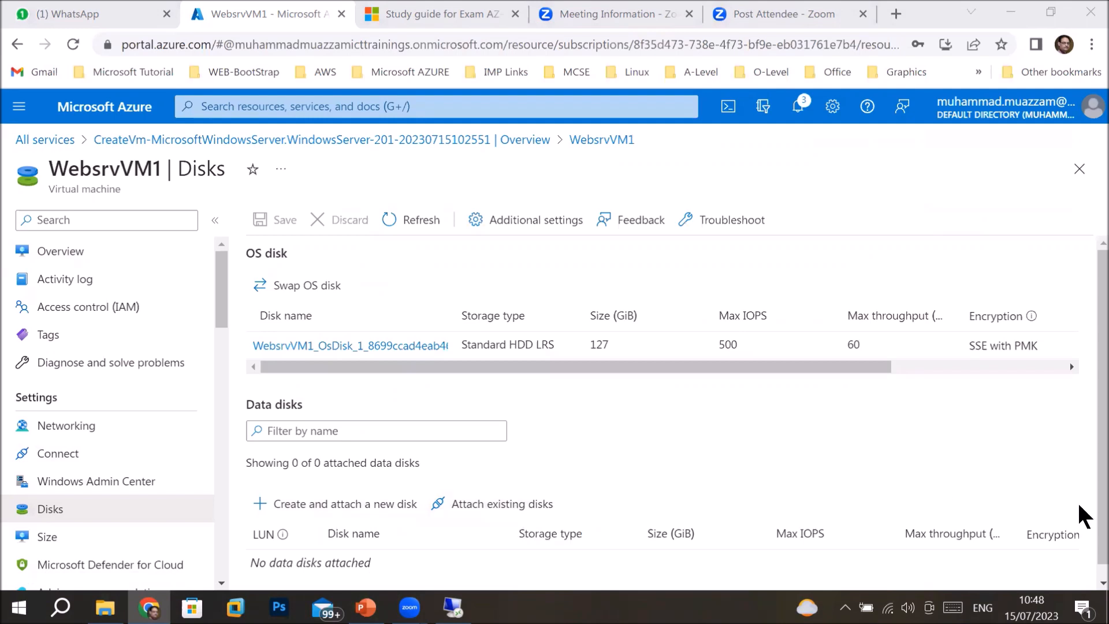
{"action": "scroll", "coordinate": [1086, 527], "scroll_direction": "down", "scroll_amount": 1}
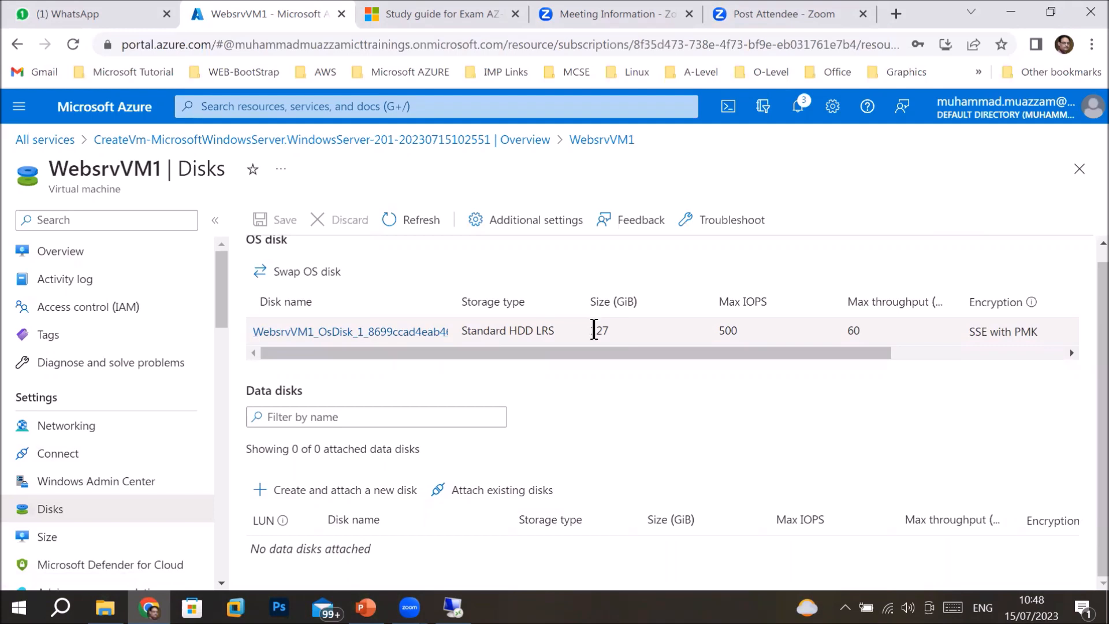
Add a new data disk at LUN 0 named Extradisk1.
{"action": "left_click", "coordinate": [256, 492]}
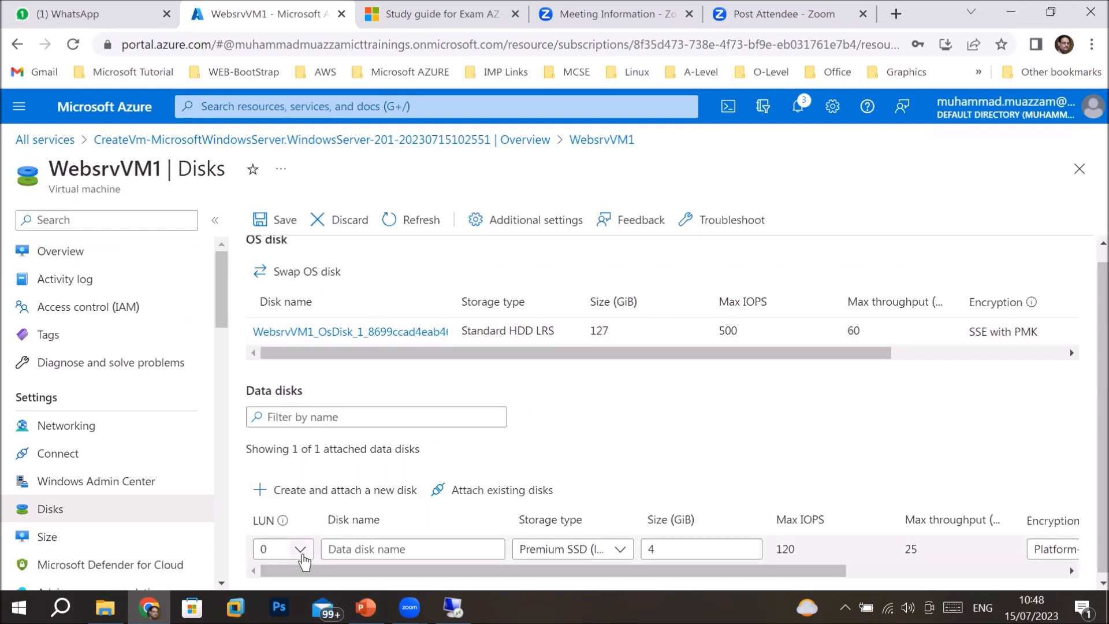
{"action": "left_click", "coordinate": [301, 550]}
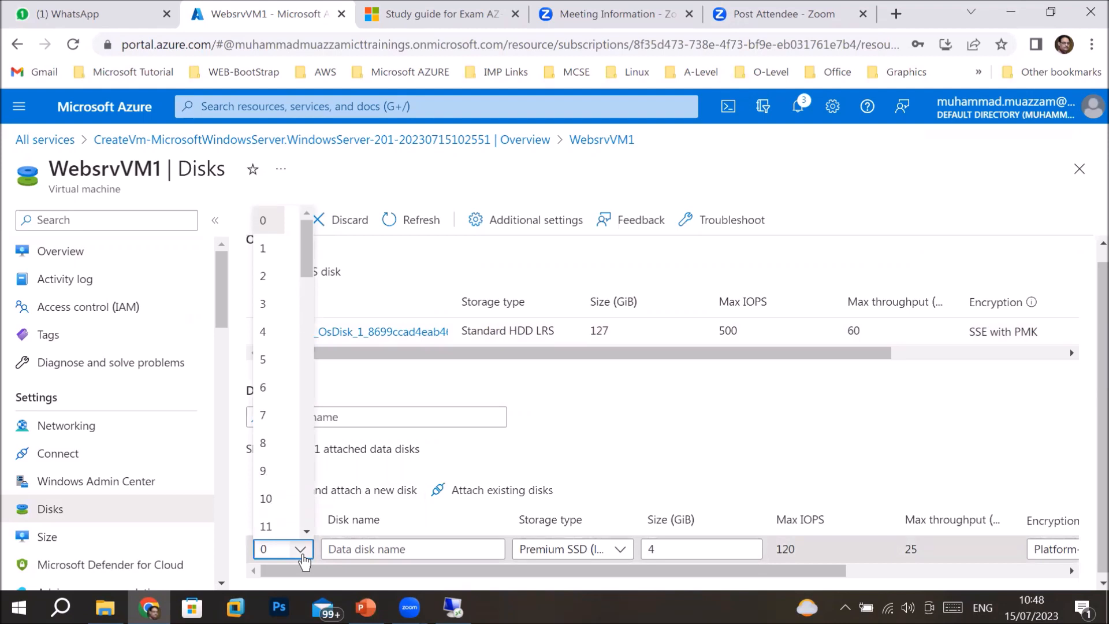
{"action": "left_click", "coordinate": [300, 550]}
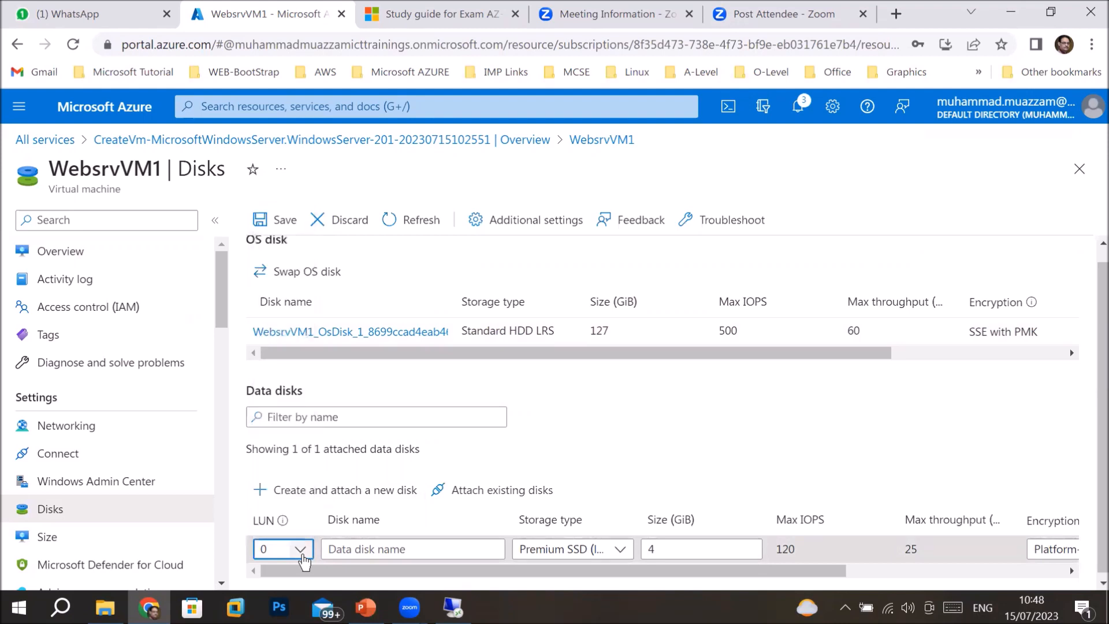
{"action": "left_click", "coordinate": [399, 547]}
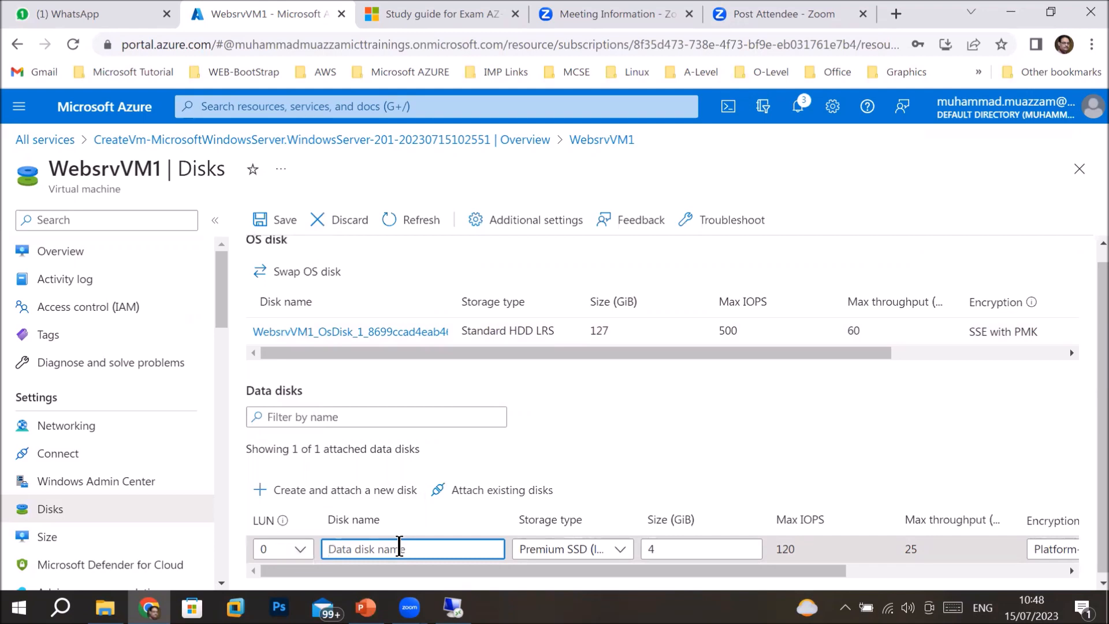
{"action": "type", "text": "Extradisk1"}
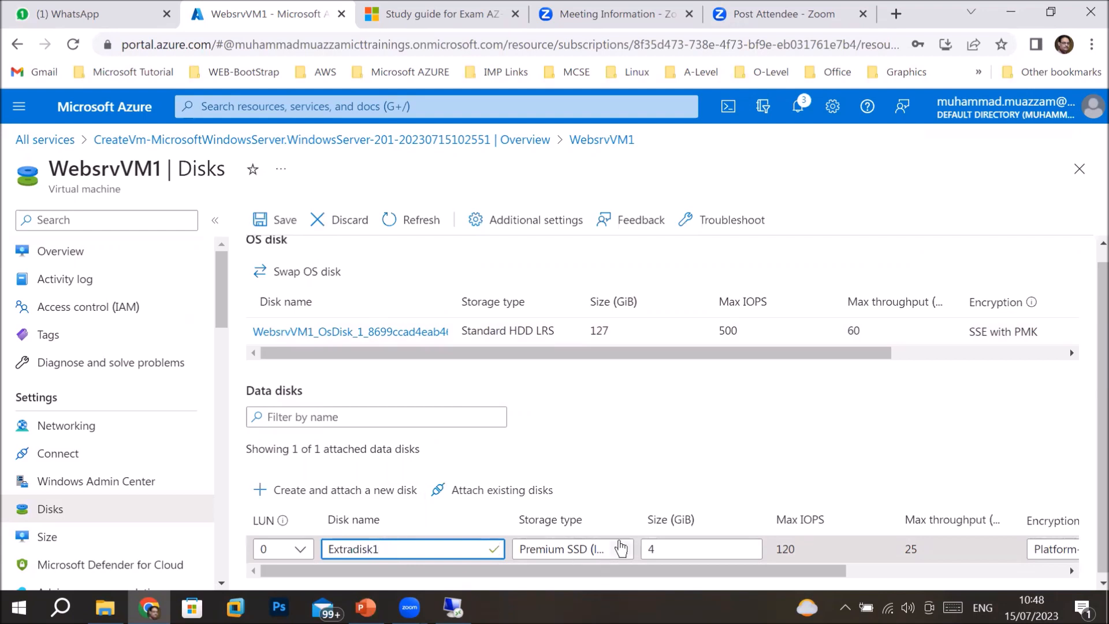
Set Extradisk1's storage type to Standard HDD and review its size field.
{"action": "left_click", "coordinate": [619, 551]}
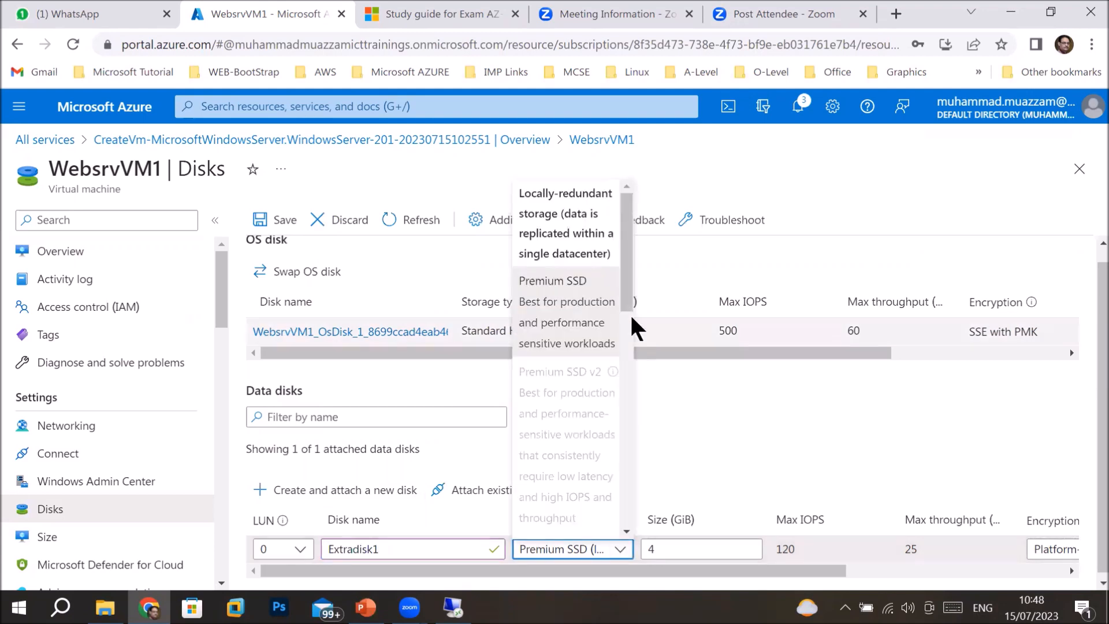
{"action": "left_click_drag", "start_coordinate": [626, 302], "coordinate": [621, 382]}
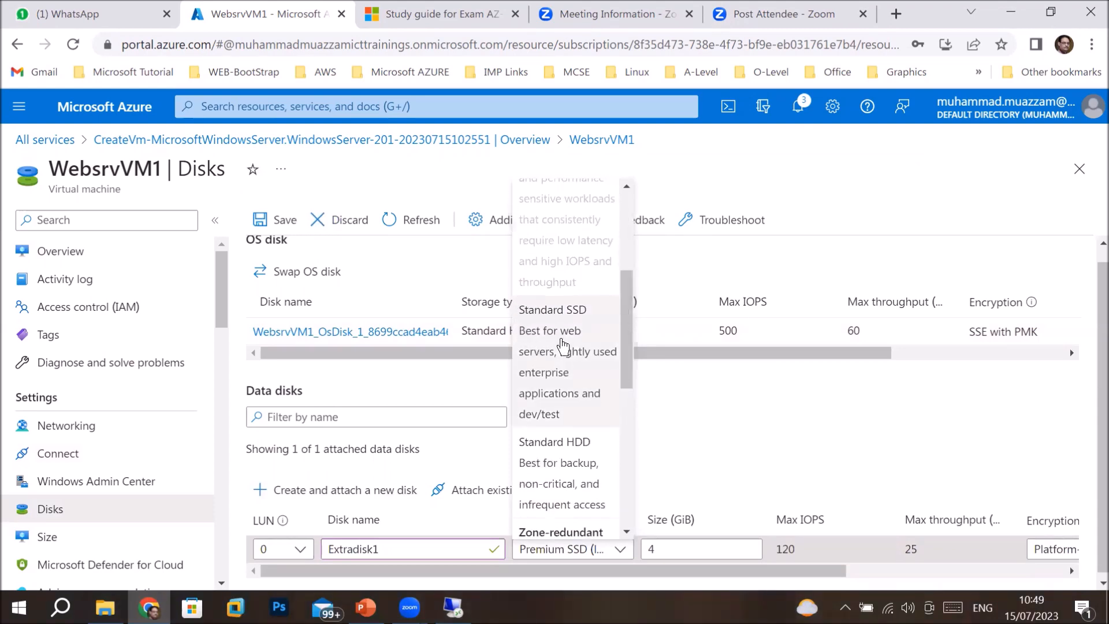
{"action": "left_click", "coordinate": [582, 480]}
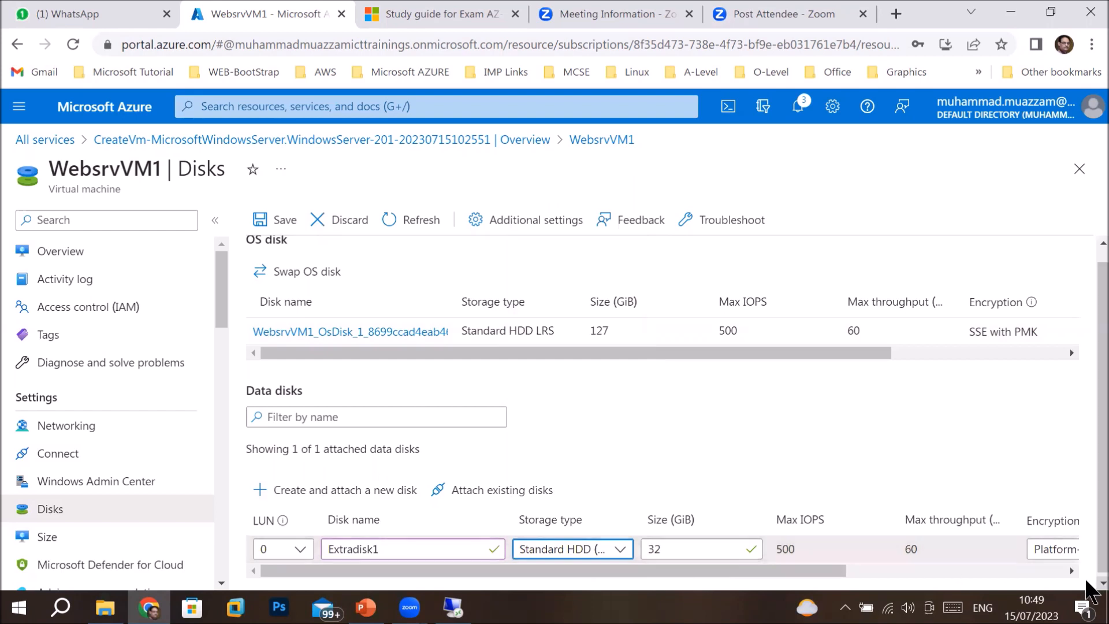
{"action": "scroll", "coordinate": [1086, 580], "scroll_direction": "down", "scroll_amount": 1}
{"action": "left_click", "coordinate": [689, 548]}
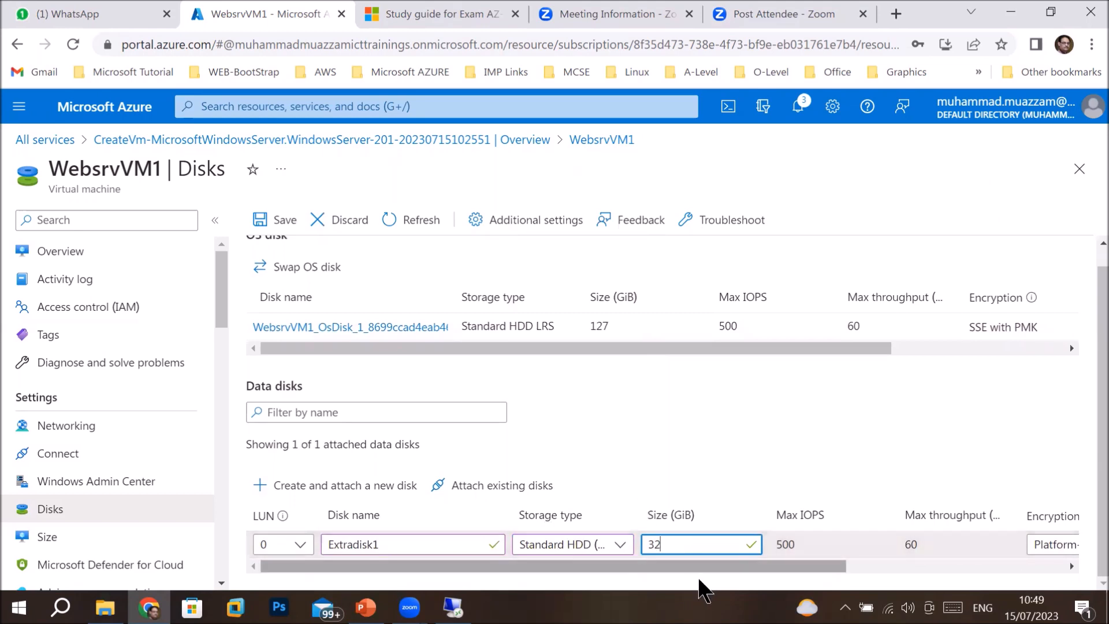
{"action": "left_click_drag", "start_coordinate": [715, 562], "coordinate": [948, 542]}
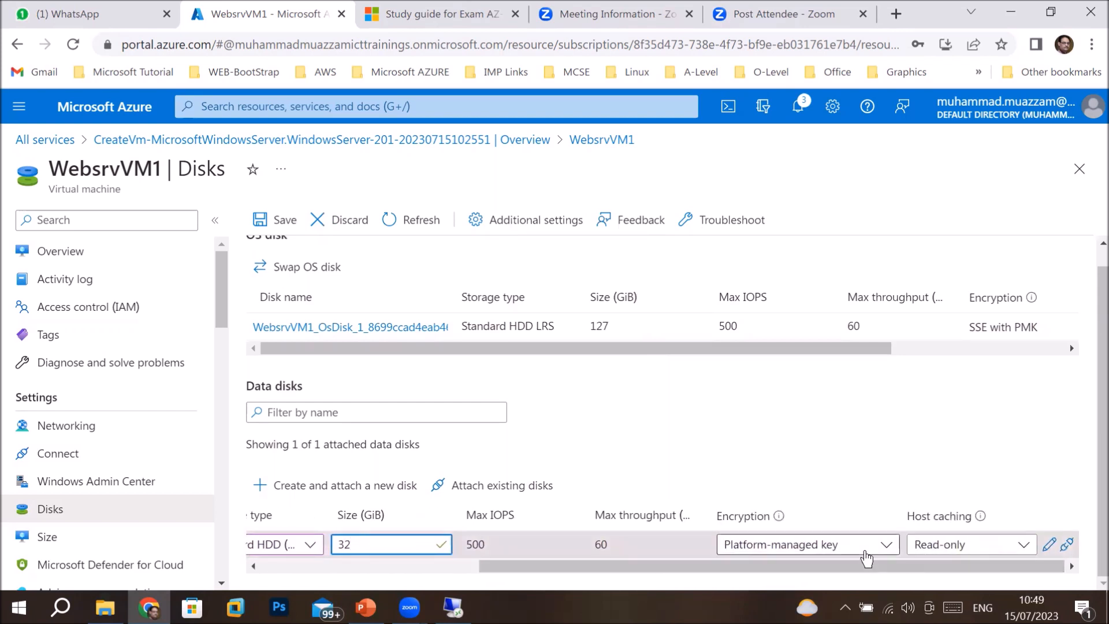
Leave the disk's encryption at its default and open Extradisk1's editable settings.
{"action": "left_click", "coordinate": [885, 546]}
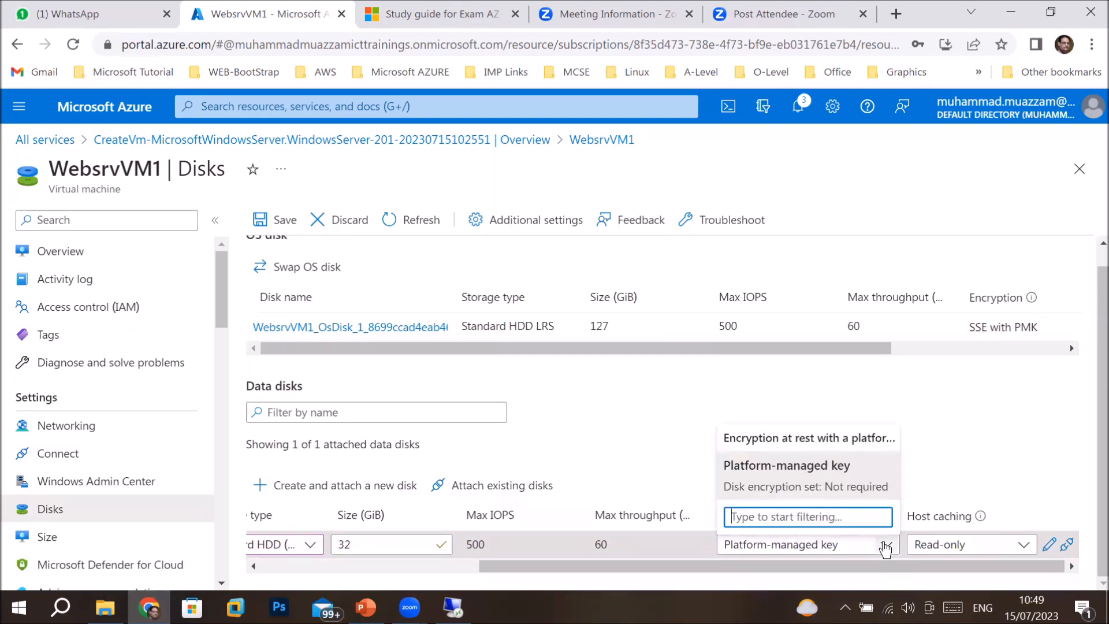
{"action": "left_click", "coordinate": [886, 546]}
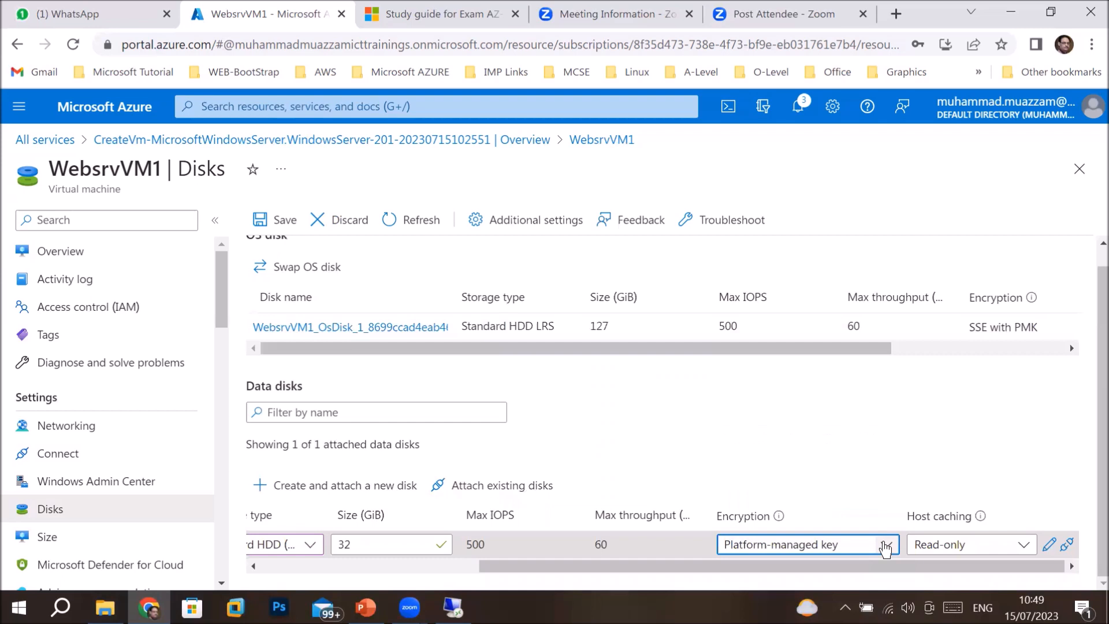
{"action": "left_click", "coordinate": [1049, 546]}
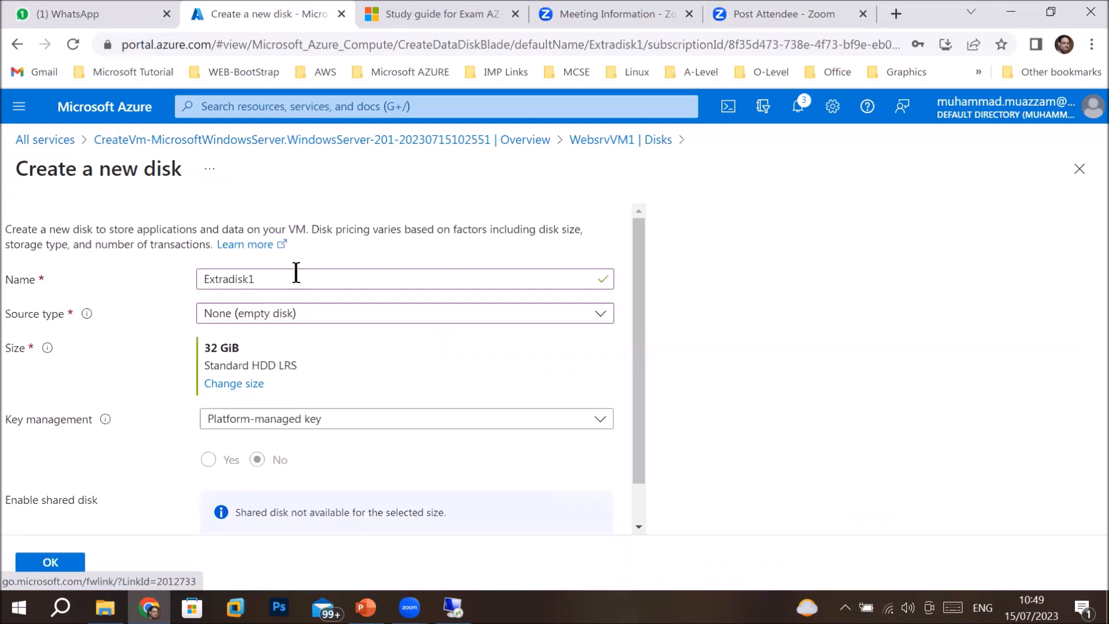
Keep the source type as None (empty disk) and bring up the disk size list.
{"action": "left_click", "coordinate": [340, 327]}
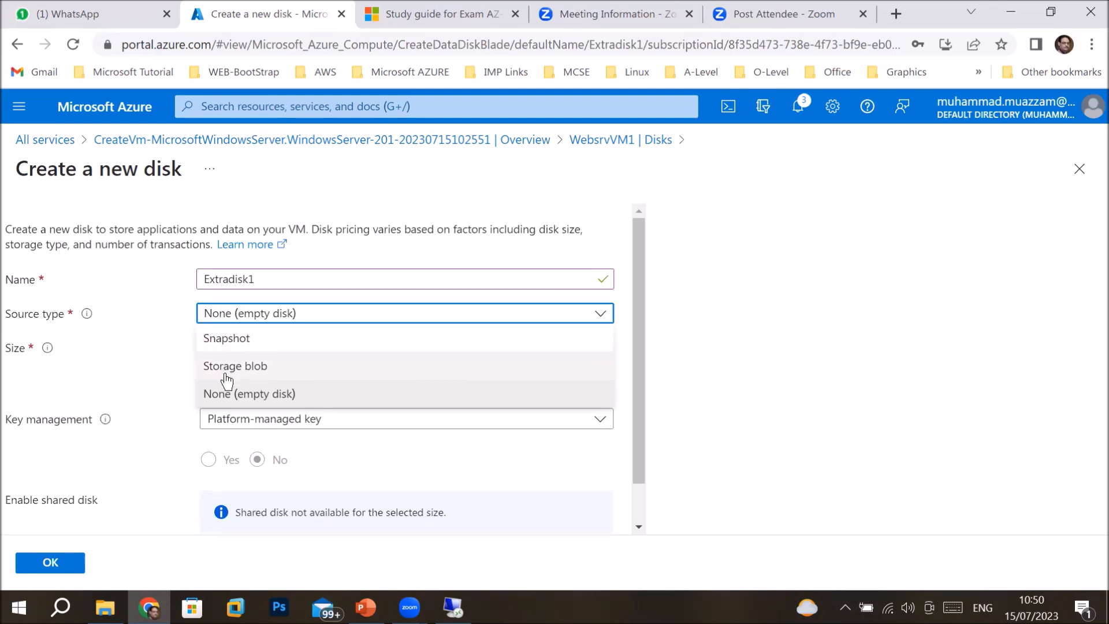
{"action": "left_click", "coordinate": [354, 319]}
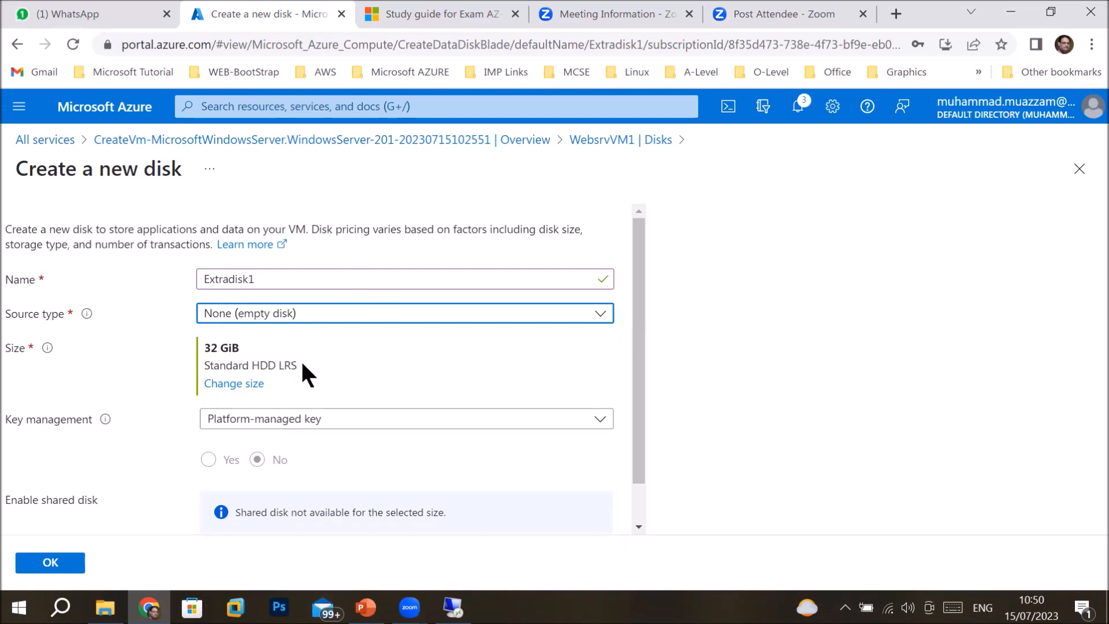
{"action": "left_click", "coordinate": [221, 385]}
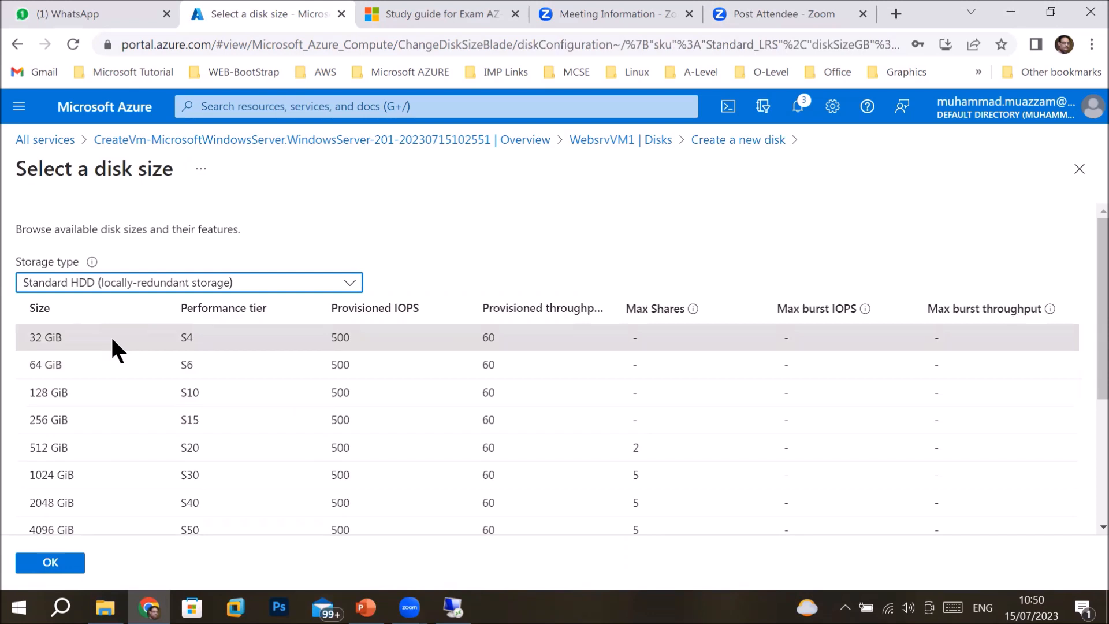
Select the 2048 GiB size, then the 32767 GiB maximum size.
{"action": "key", "text": "Up"}
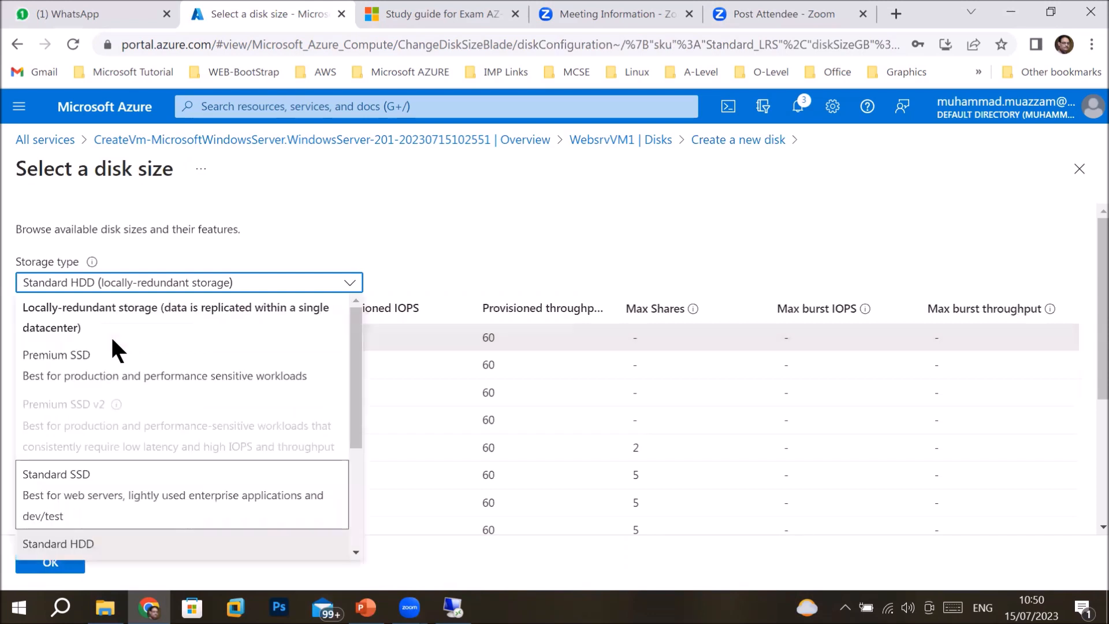
{"action": "left_click", "coordinate": [436, 336]}
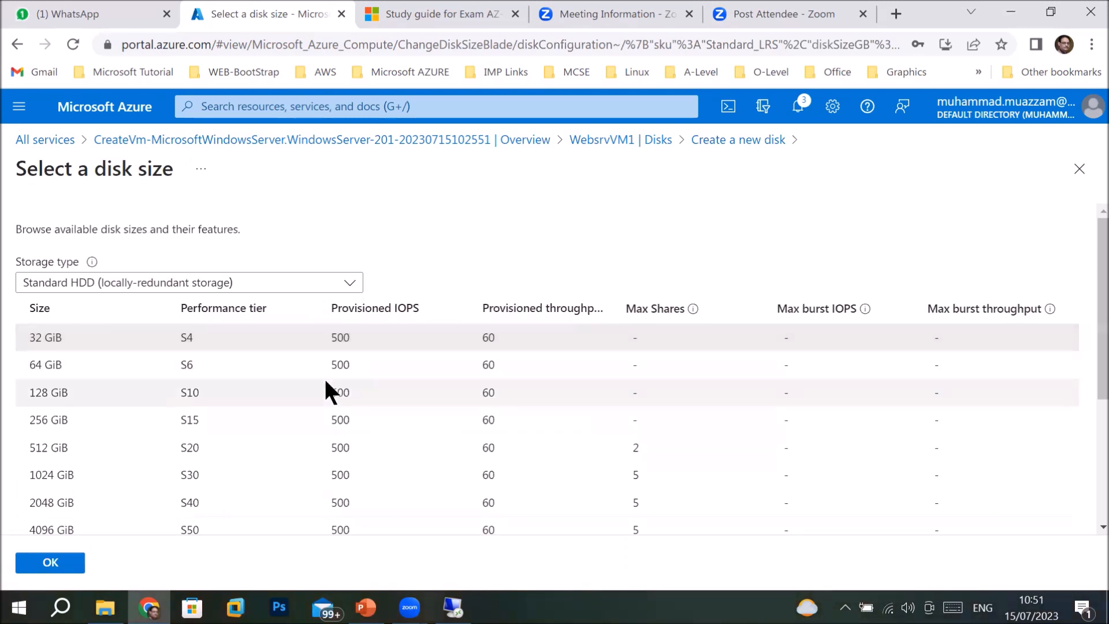
{"action": "left_click", "coordinate": [144, 498]}
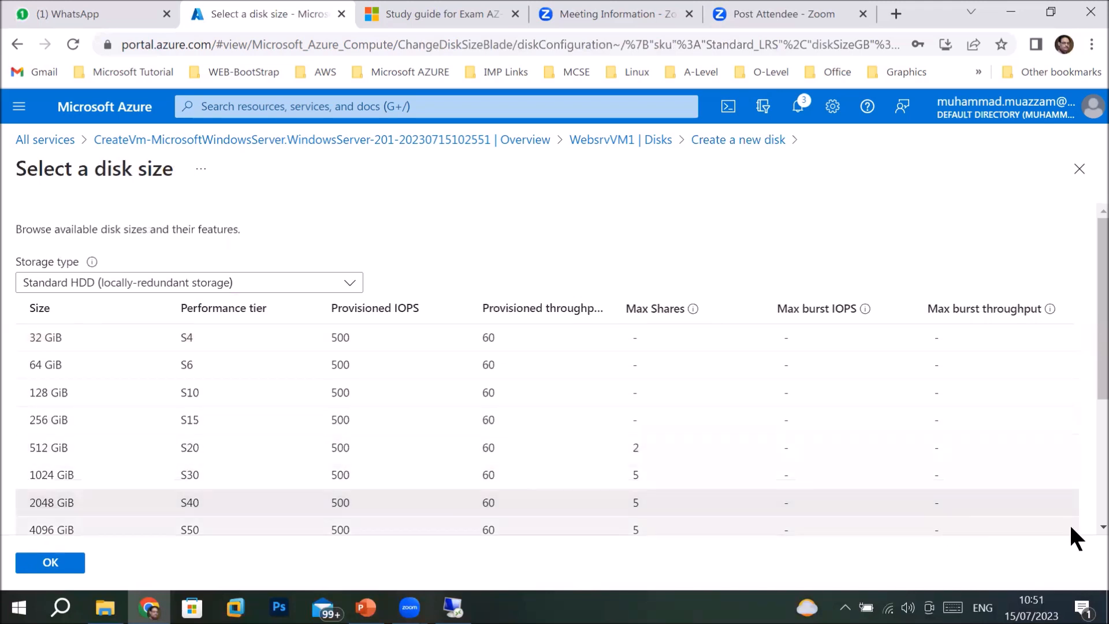
{"action": "scroll", "coordinate": [1088, 523], "scroll_direction": "down", "scroll_amount": 4}
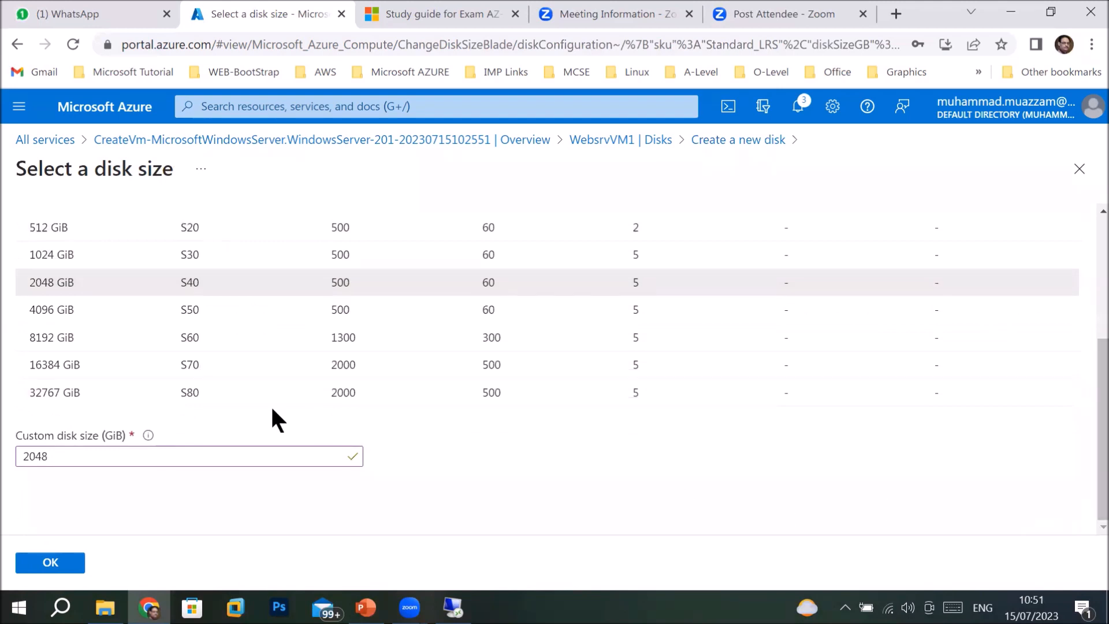
{"action": "left_click", "coordinate": [60, 381]}
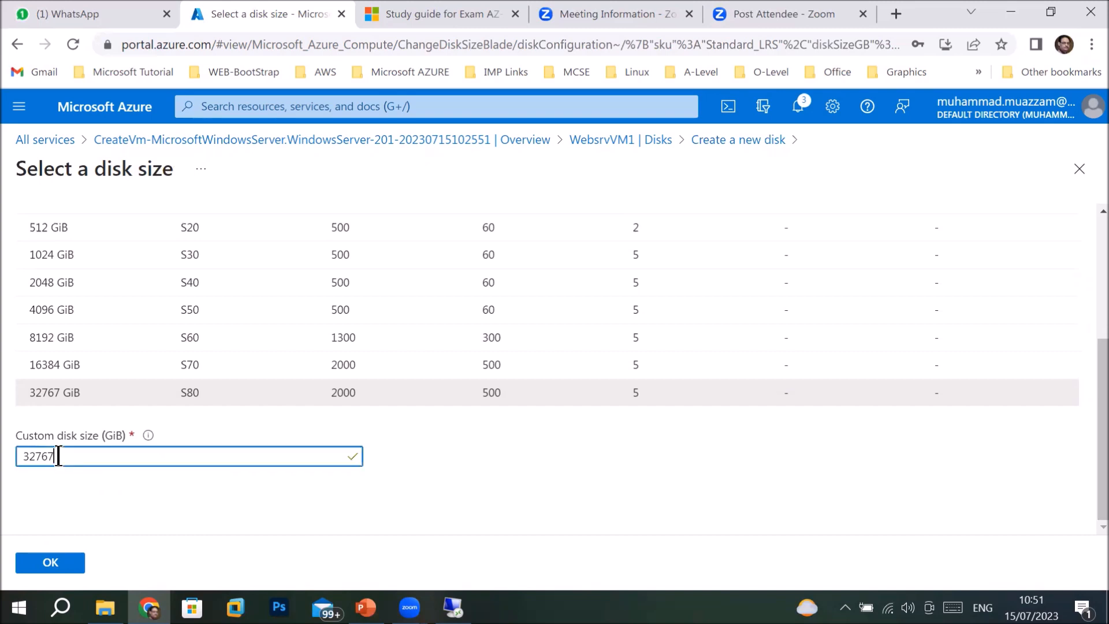
Switch the size list's storage type to Premium SSD.
{"action": "key", "text": "Home"}
{"action": "scroll", "coordinate": [1083, 235], "scroll_direction": "up", "scroll_amount": 4}
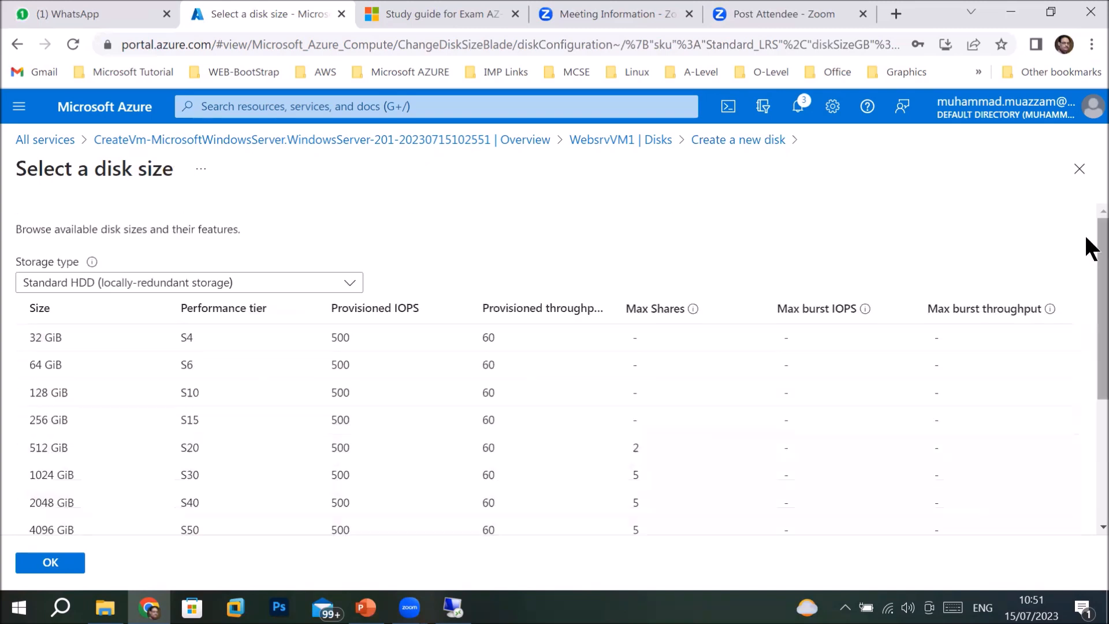
{"action": "left_click", "coordinate": [341, 289]}
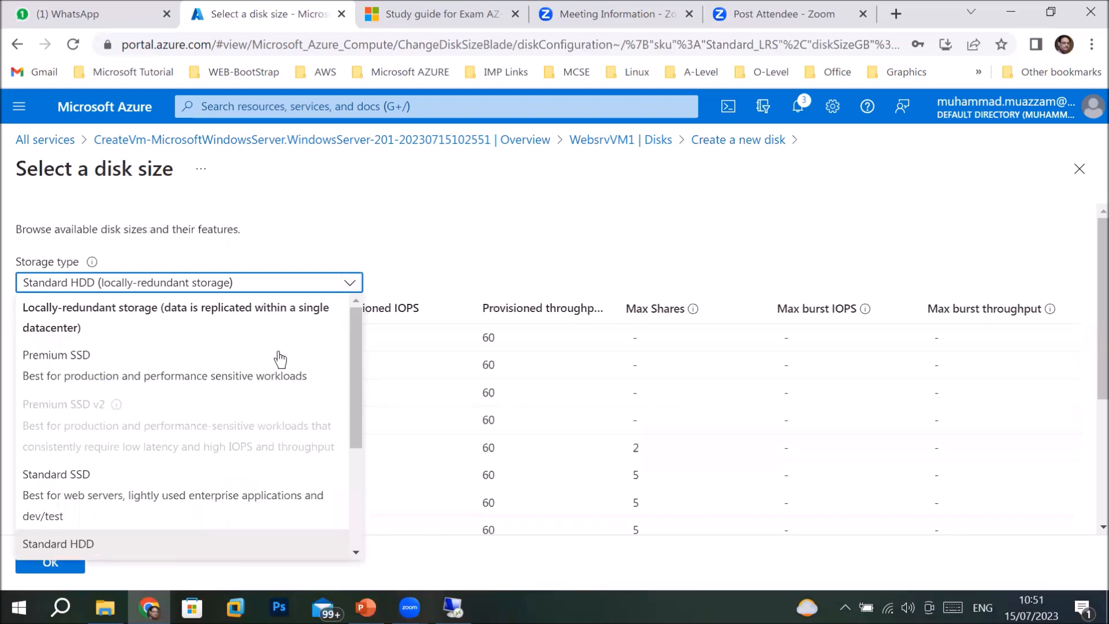
{"action": "left_click", "coordinate": [254, 365]}
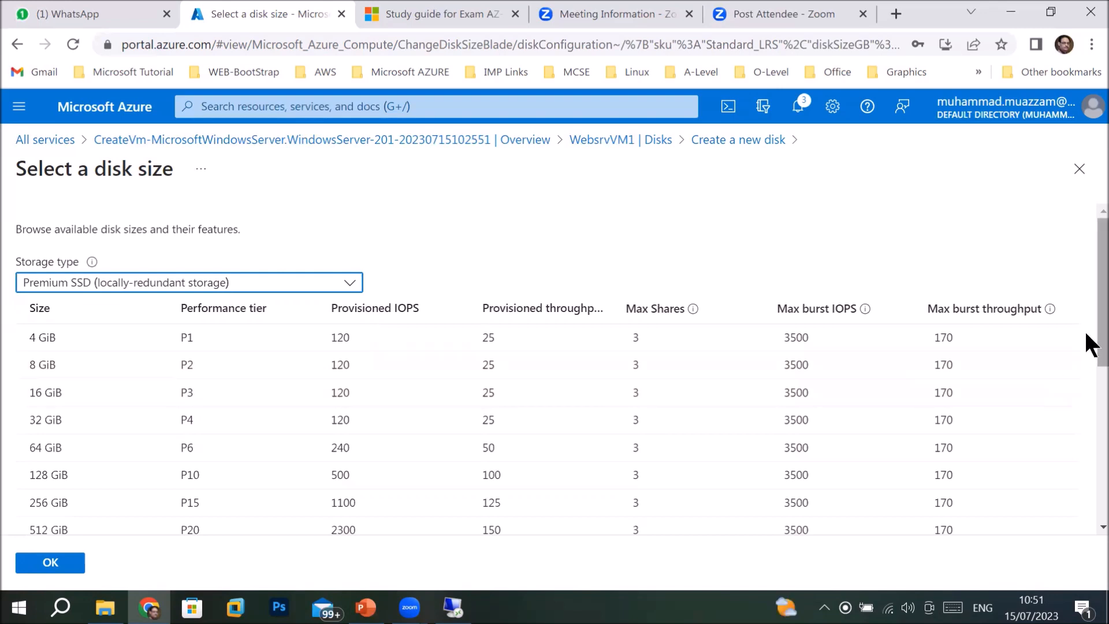
Enter a custom disk size of 40000 GiB, which is rejected above 32767.
{"action": "left_click_drag", "start_coordinate": [1087, 333], "coordinate": [1065, 514]}
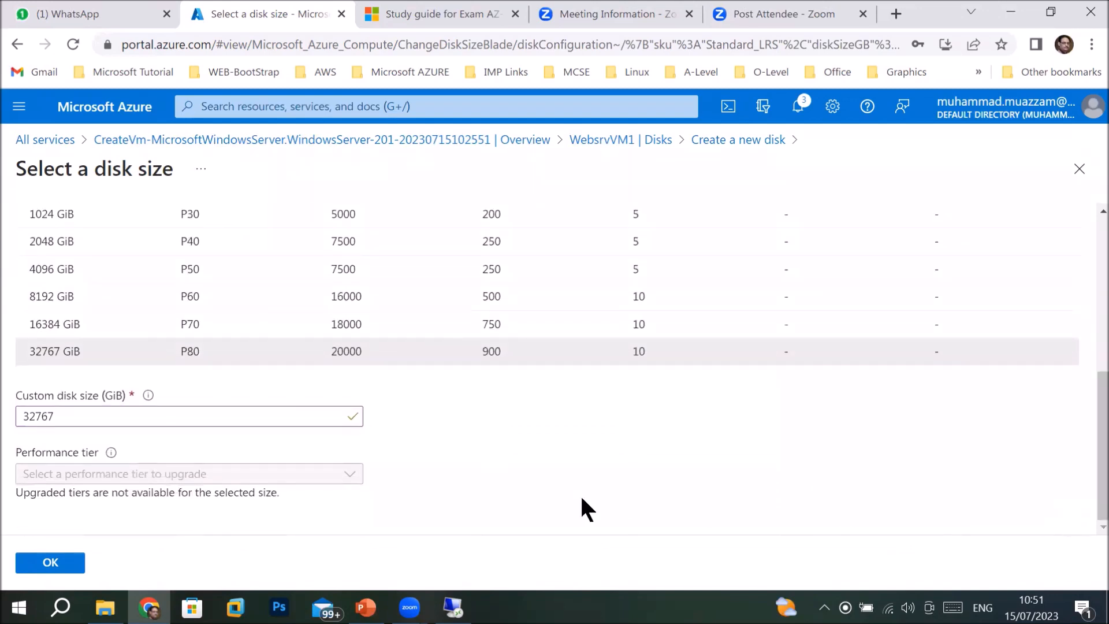
{"action": "mouse_move", "coordinate": [150, 400]}
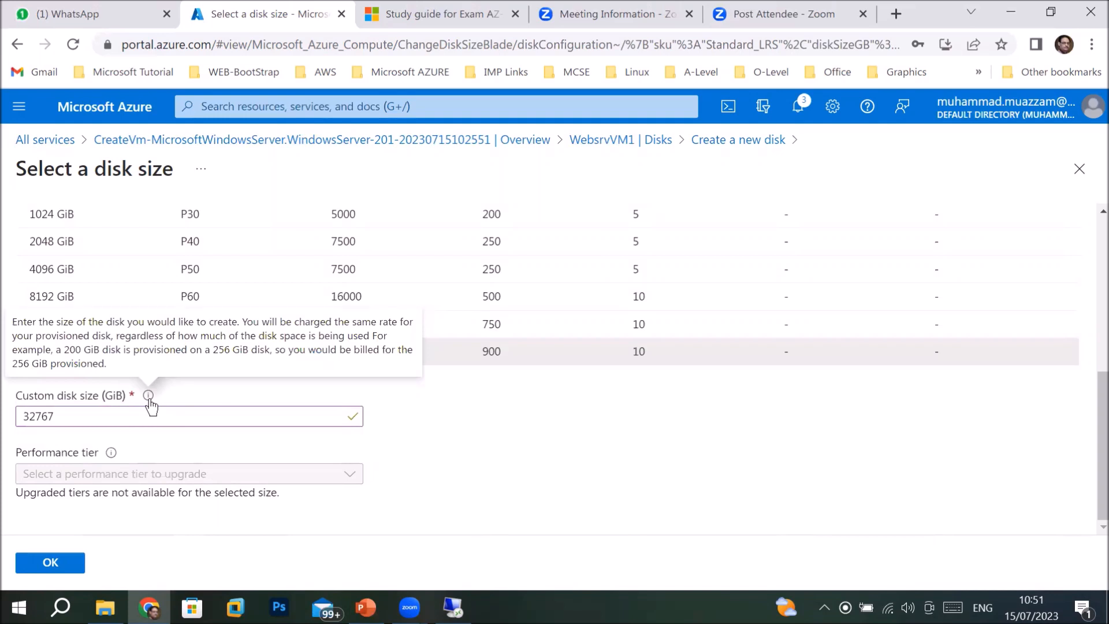
{"action": "left_click", "coordinate": [89, 422]}
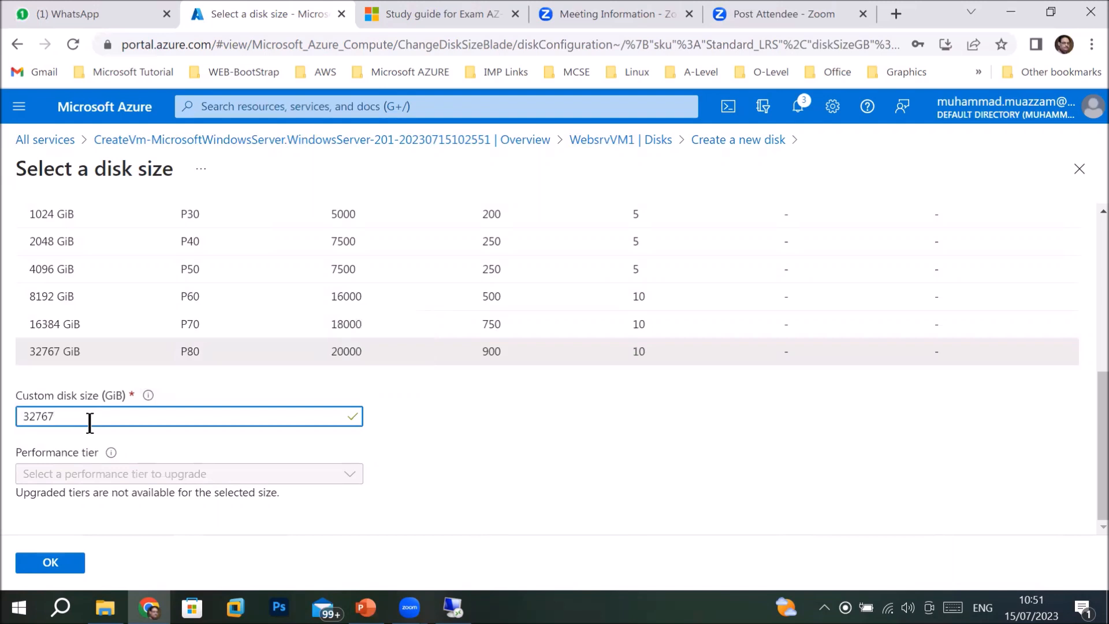
{"action": "key", "text": "BackSpace"}
{"action": "key", "text": "BackSpace"}
{"action": "key", "text": "BackSpace"}
{"action": "key", "text": "BackSpace"}
{"action": "key", "text": "BackSpace"}
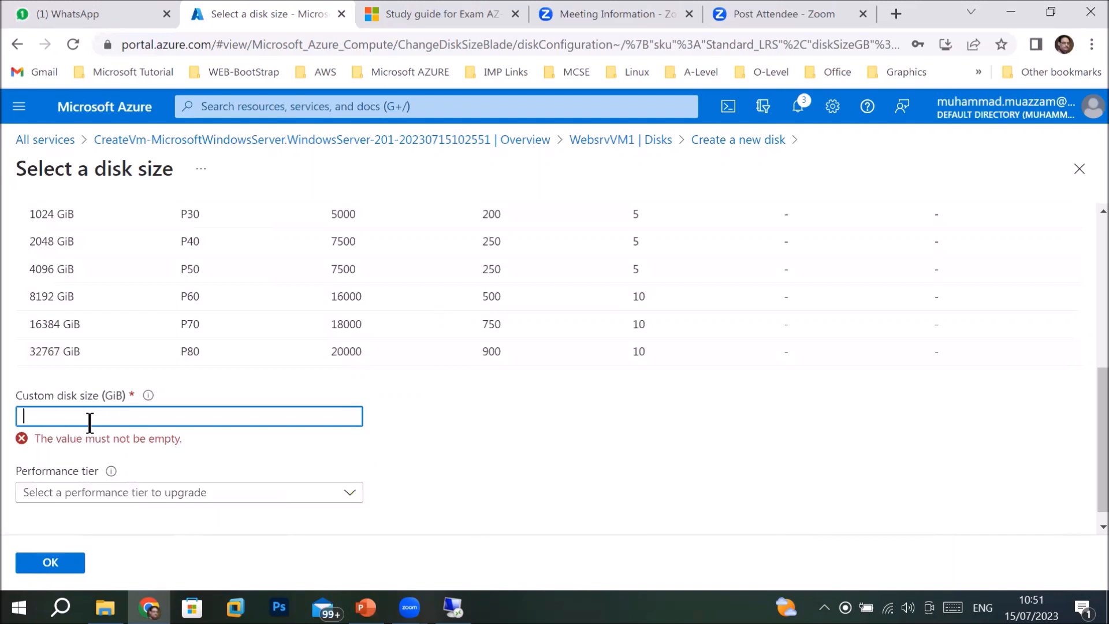
{"action": "type", "text": "400"}
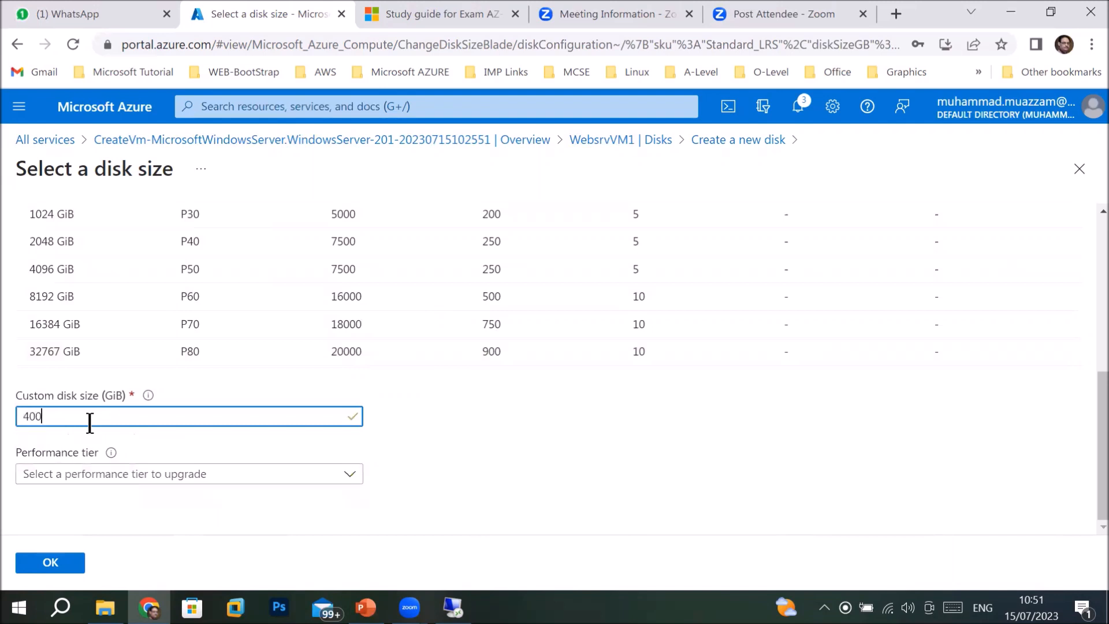
{"action": "type", "text": "0"}
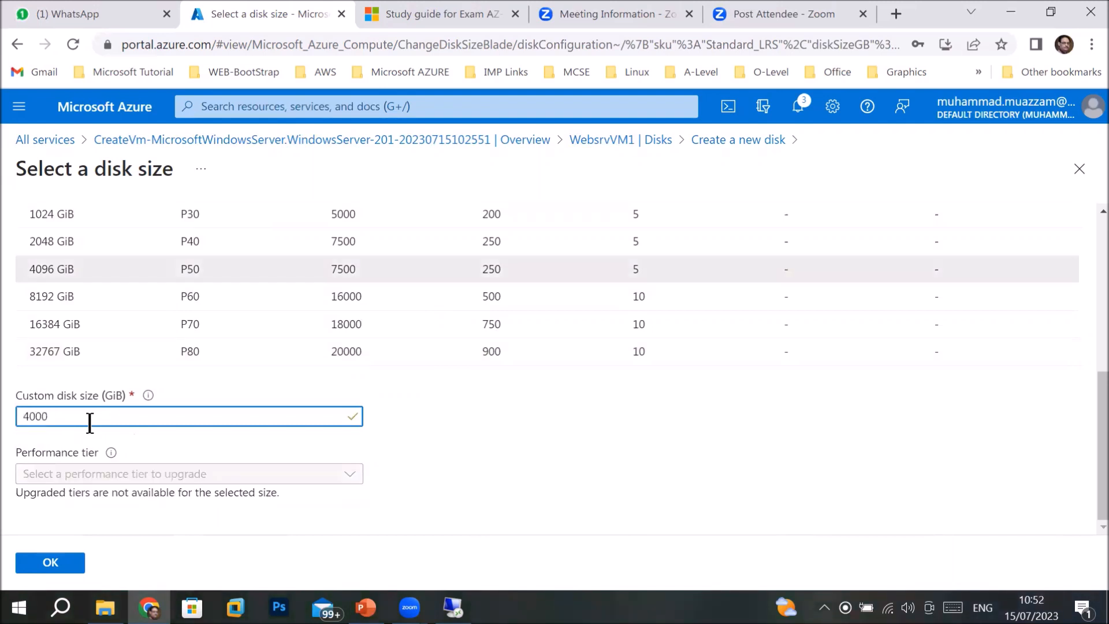
{"action": "type", "text": "0"}
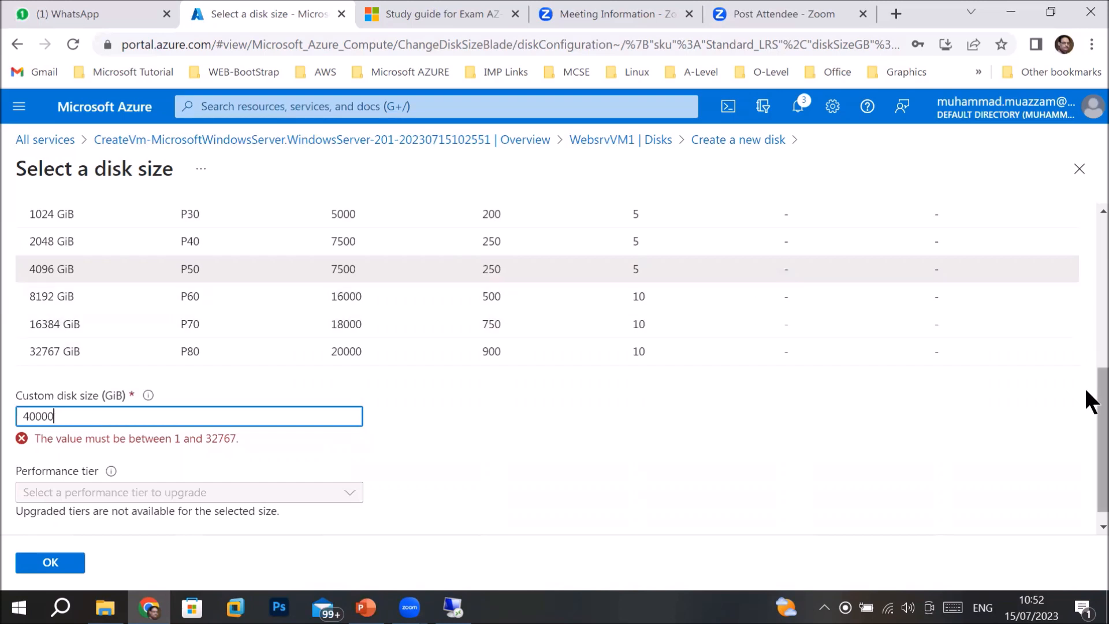
Switch the storage type back to Standard HDD.
{"action": "scroll", "coordinate": [1086, 389], "scroll_direction": "up", "scroll_amount": 1}
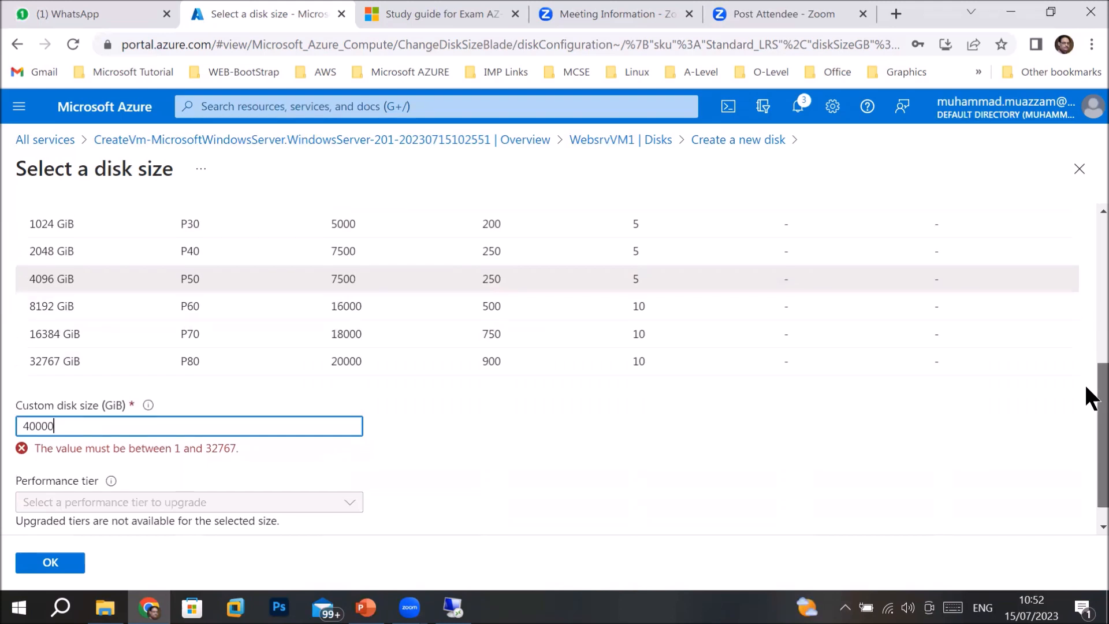
{"action": "scroll", "coordinate": [1087, 370], "scroll_direction": "up", "scroll_amount": 6}
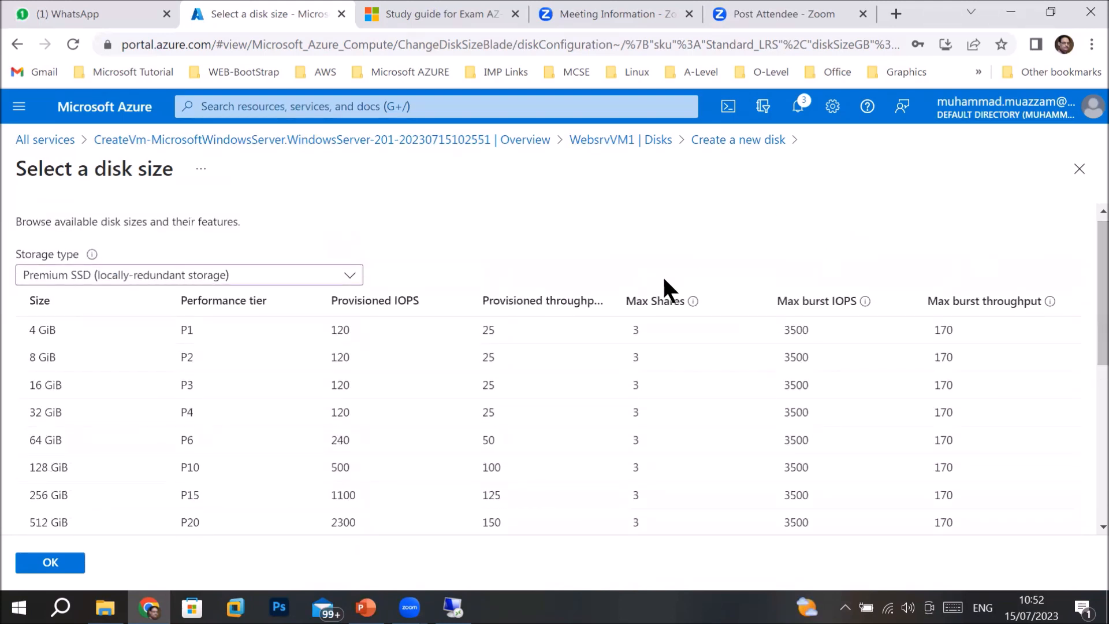
{"action": "left_click", "coordinate": [322, 279]}
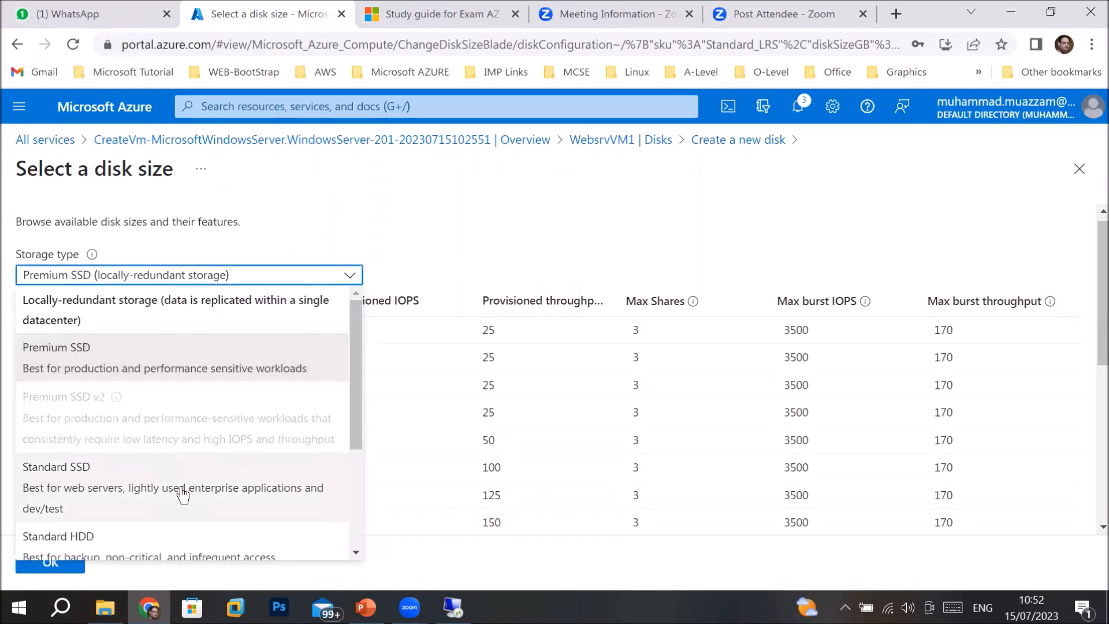
{"action": "left_click", "coordinate": [161, 546]}
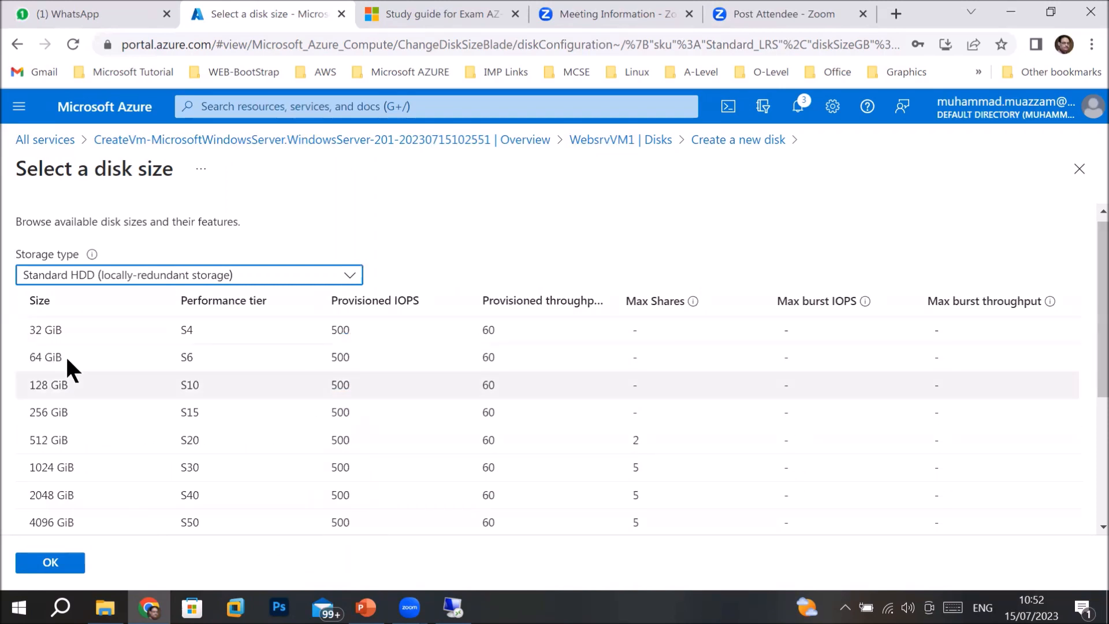
Confirm a 32 GiB Standard HDD size for Extradisk1, then reopen the size choices.
{"action": "left_click", "coordinate": [60, 325]}
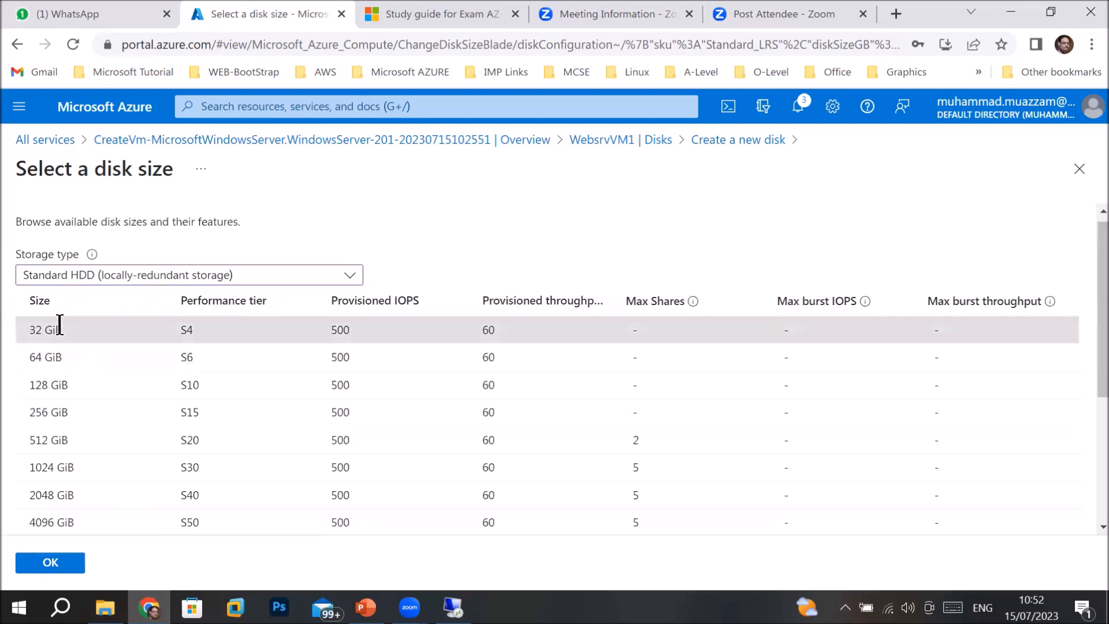
{"action": "left_click", "coordinate": [32, 567]}
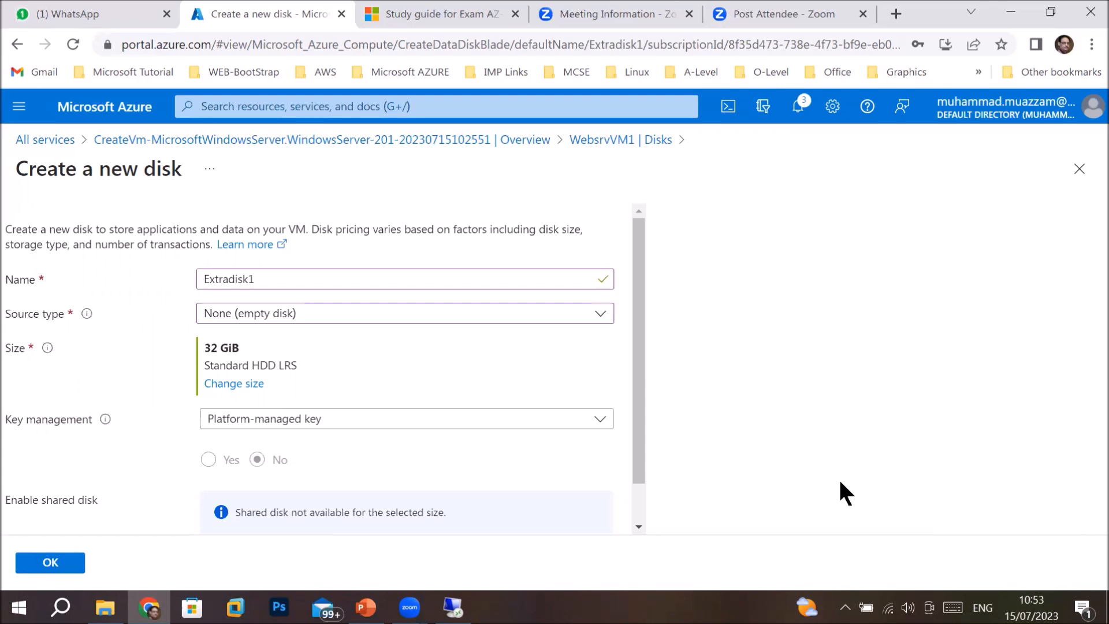
{"action": "left_click_drag", "start_coordinate": [635, 434], "coordinate": [637, 504]}
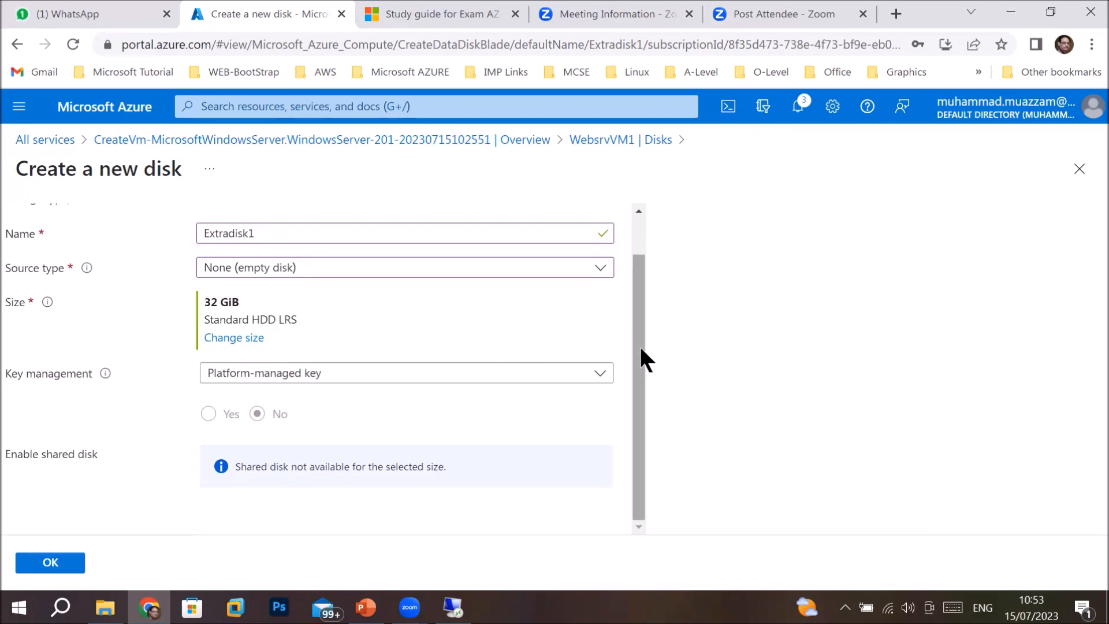
{"action": "left_click_drag", "start_coordinate": [640, 347], "coordinate": [641, 279]}
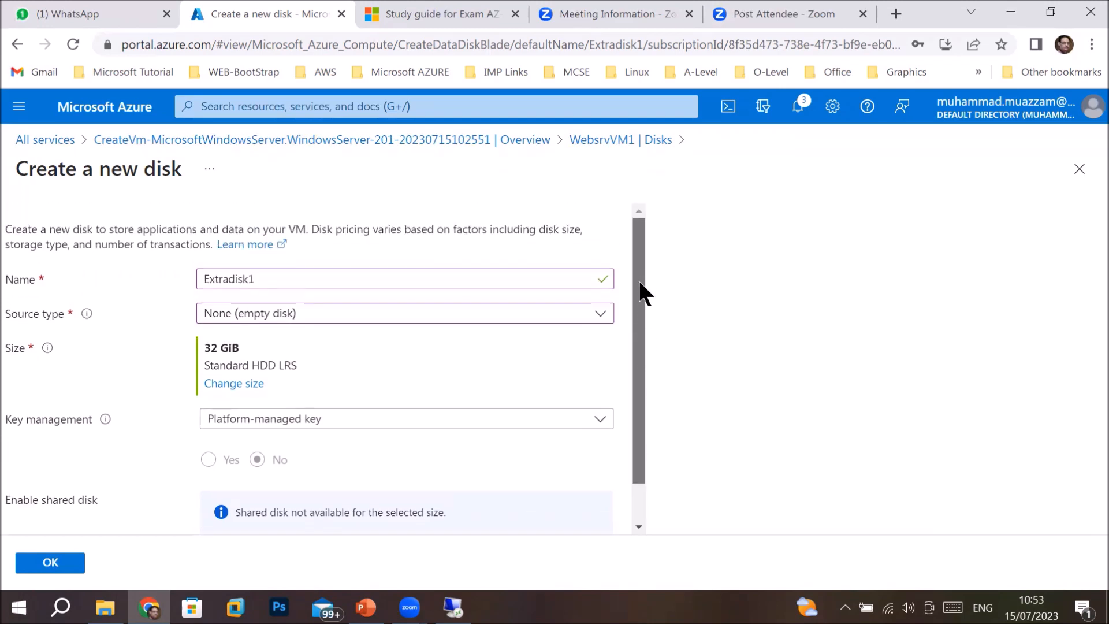
{"action": "left_click_drag", "start_coordinate": [634, 329], "coordinate": [621, 362]}
{"action": "scroll", "coordinate": [619, 347], "scroll_direction": "up", "scroll_amount": 2}
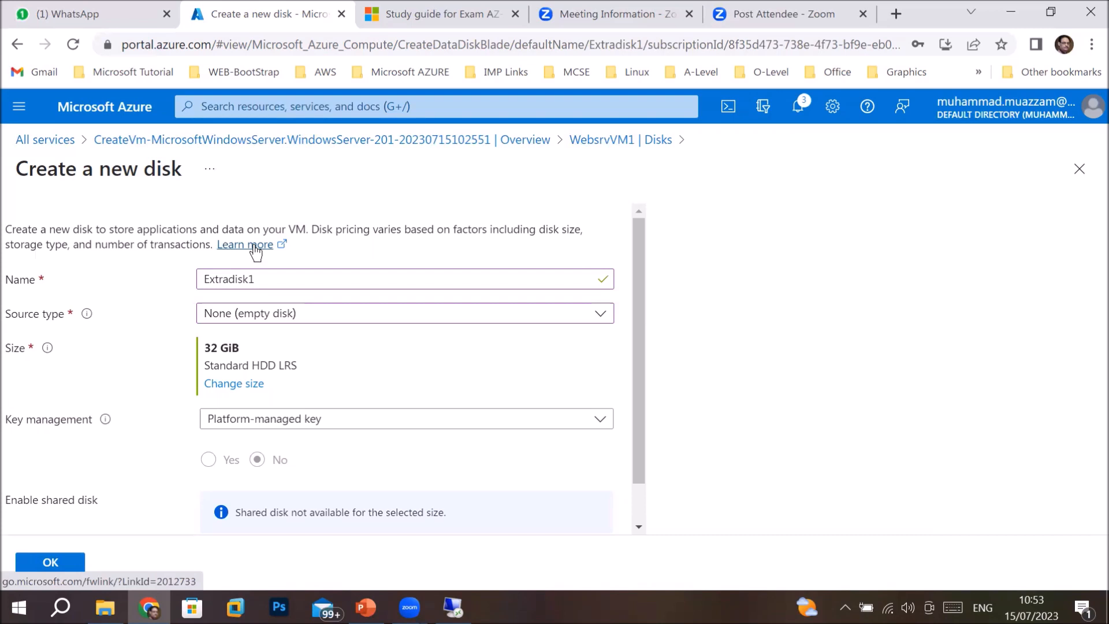
{"action": "left_click", "coordinate": [236, 384]}
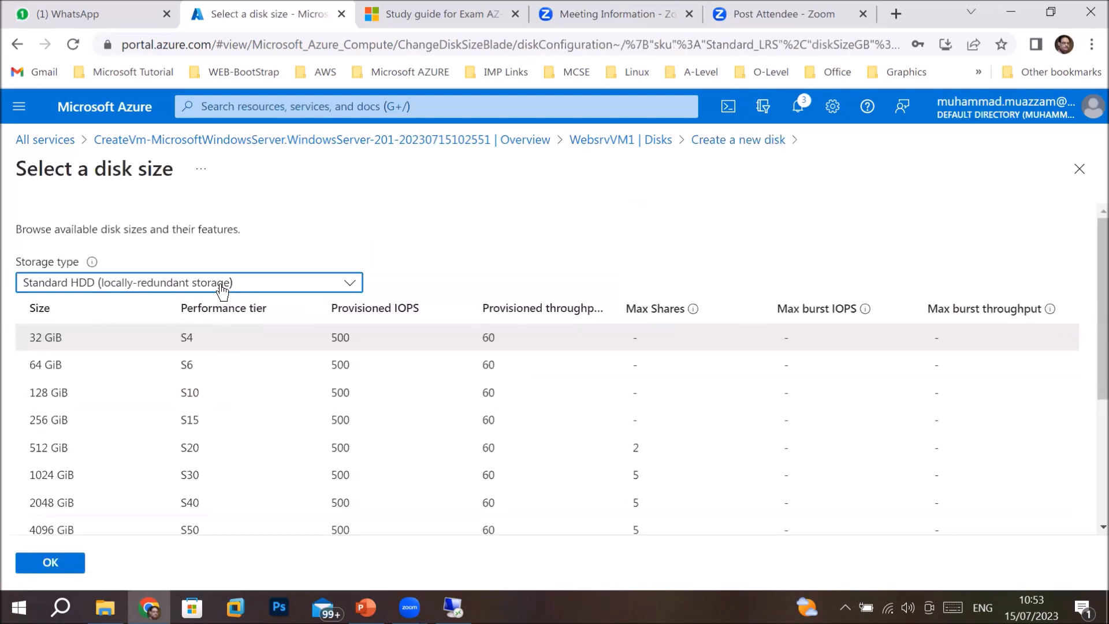
Change Extradisk1 to a 32 GiB Premium SSD.
{"action": "left_click", "coordinate": [223, 287]}
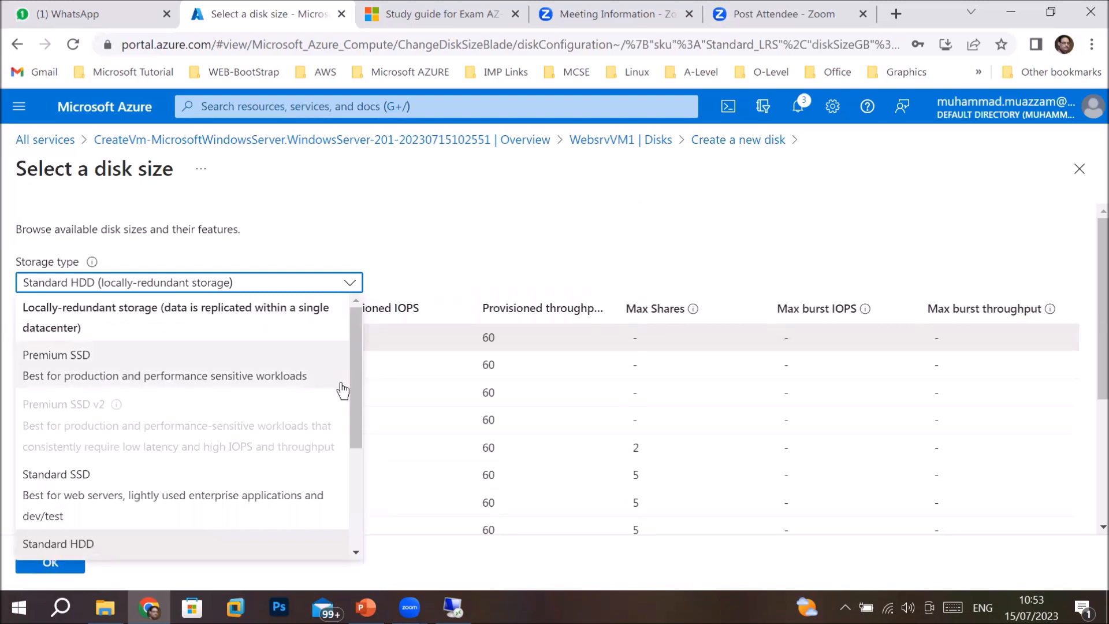
{"action": "left_click", "coordinate": [135, 360]}
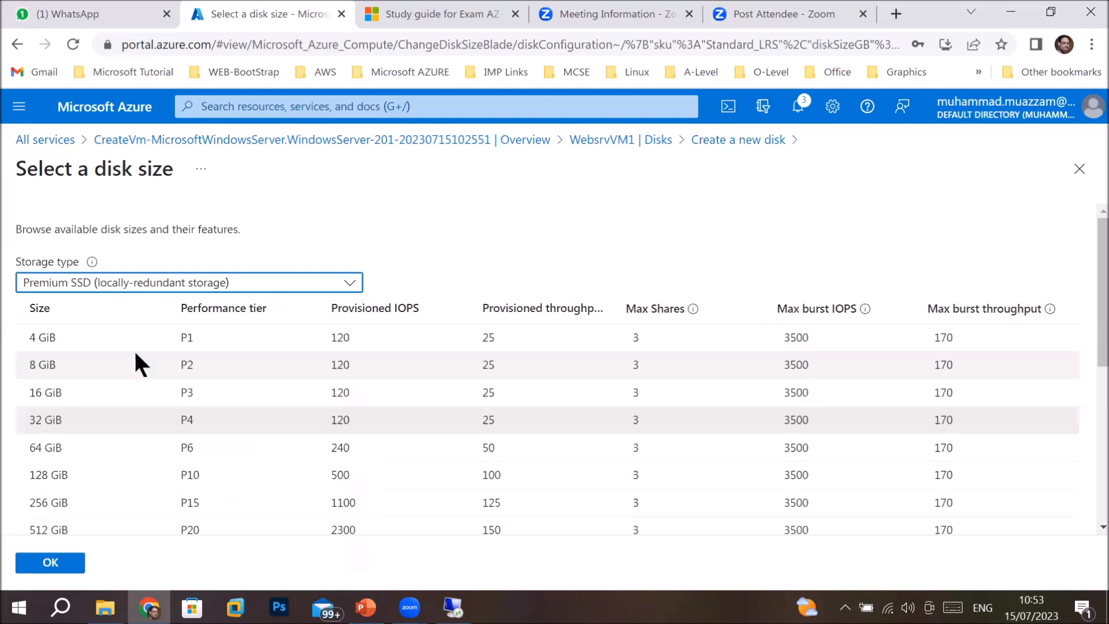
{"action": "left_click", "coordinate": [57, 568]}
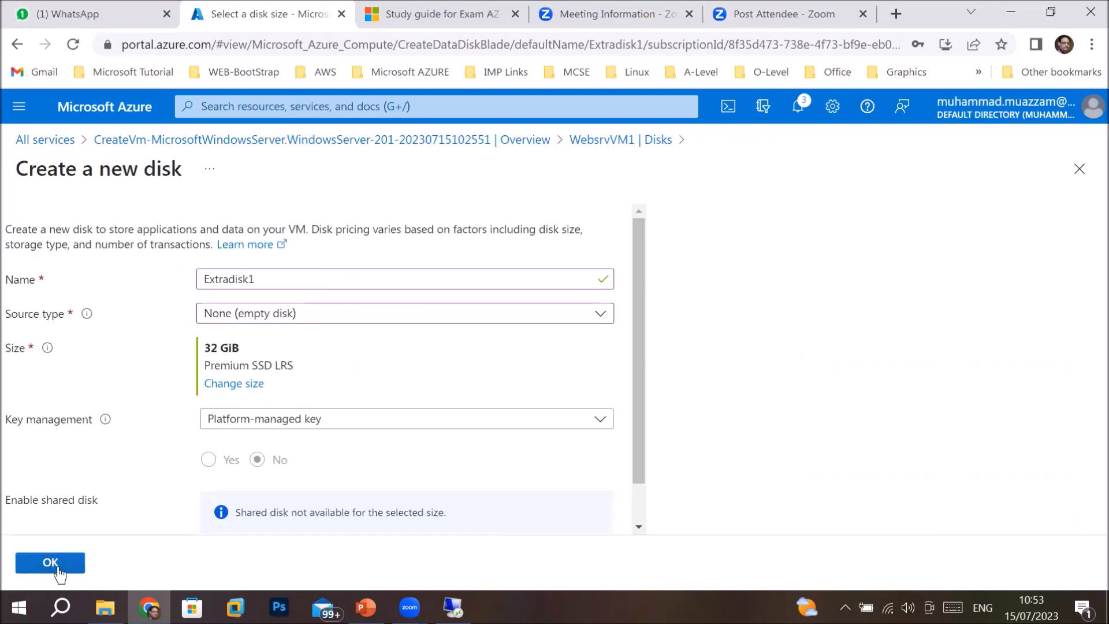
Keep the platform-managed key, try enabling shared disk, and reopen the size choices.
{"action": "left_click", "coordinate": [253, 420]}
{"action": "left_click", "coordinate": [253, 420]}
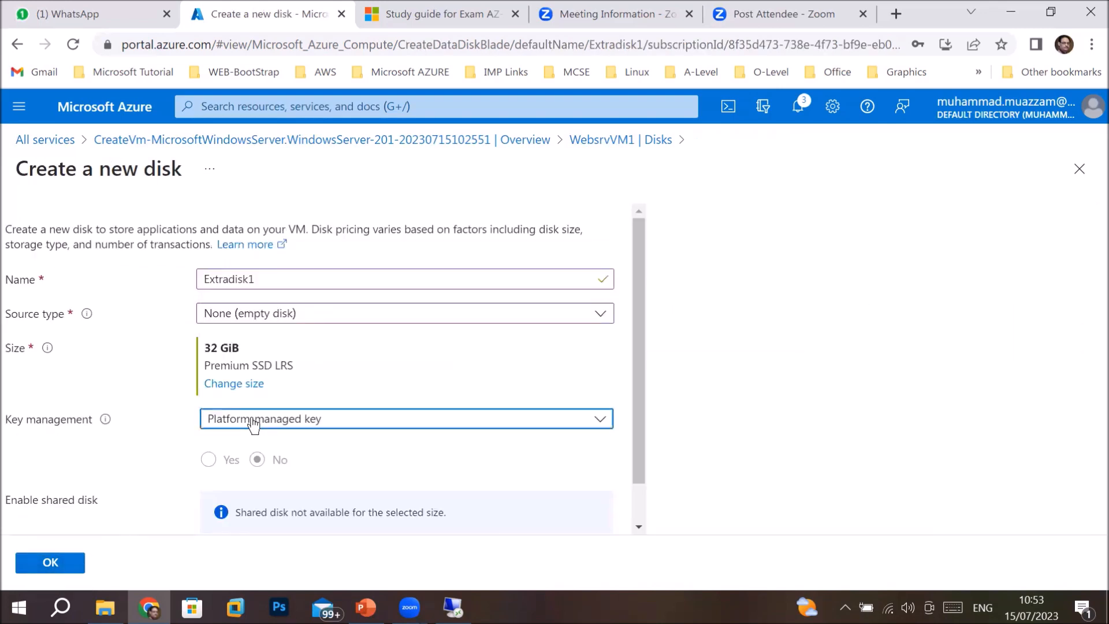
{"action": "left_click", "coordinate": [207, 456]}
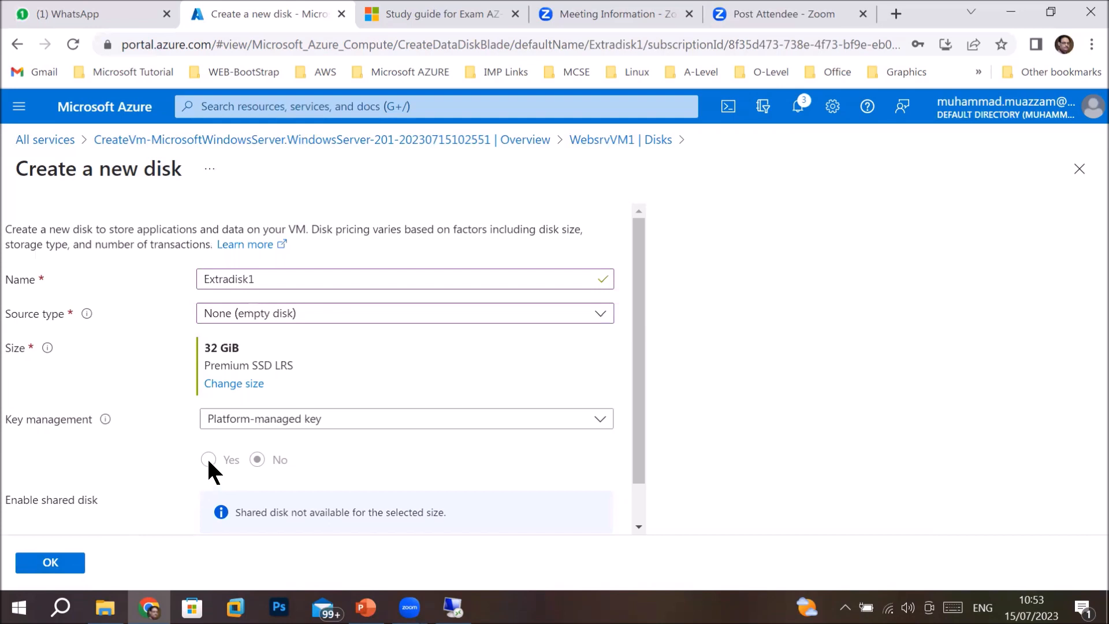
{"action": "left_click_drag", "start_coordinate": [638, 456], "coordinate": [633, 512]}
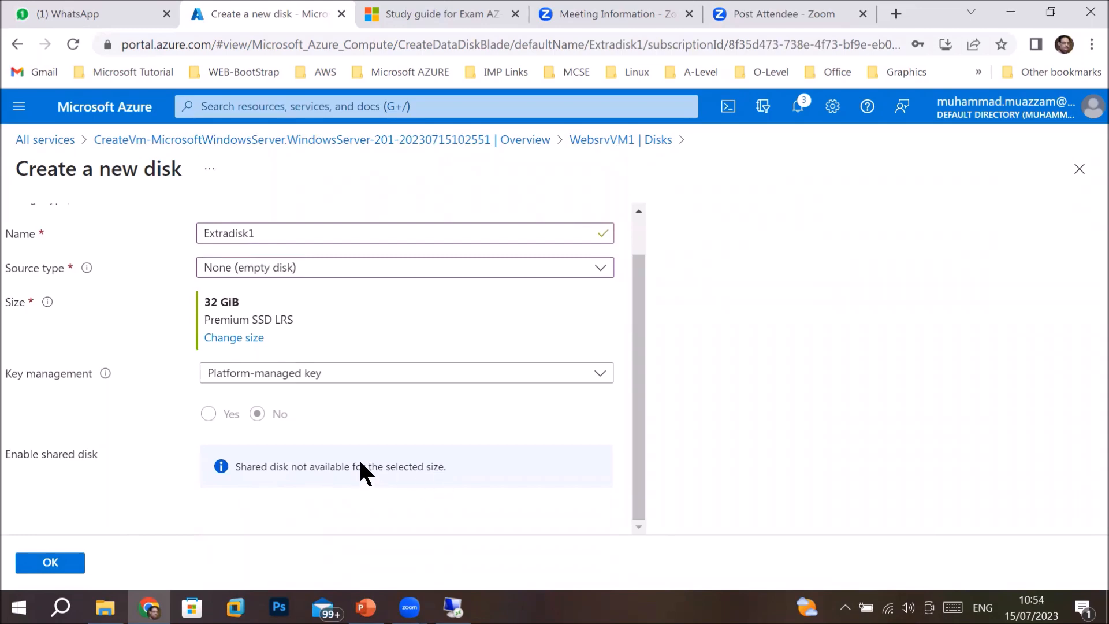
{"action": "left_click", "coordinate": [208, 336]}
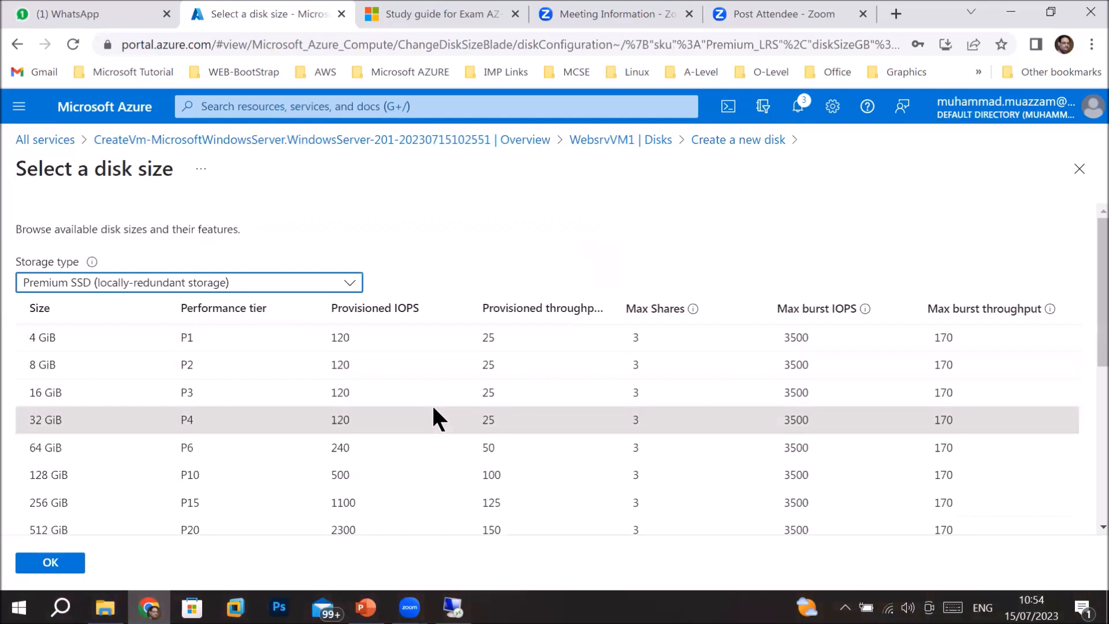
Choose and confirm the 16384 GiB P70 Premium SSD size.
{"action": "scroll", "coordinate": [1090, 490], "scroll_direction": "down", "scroll_amount": 3}
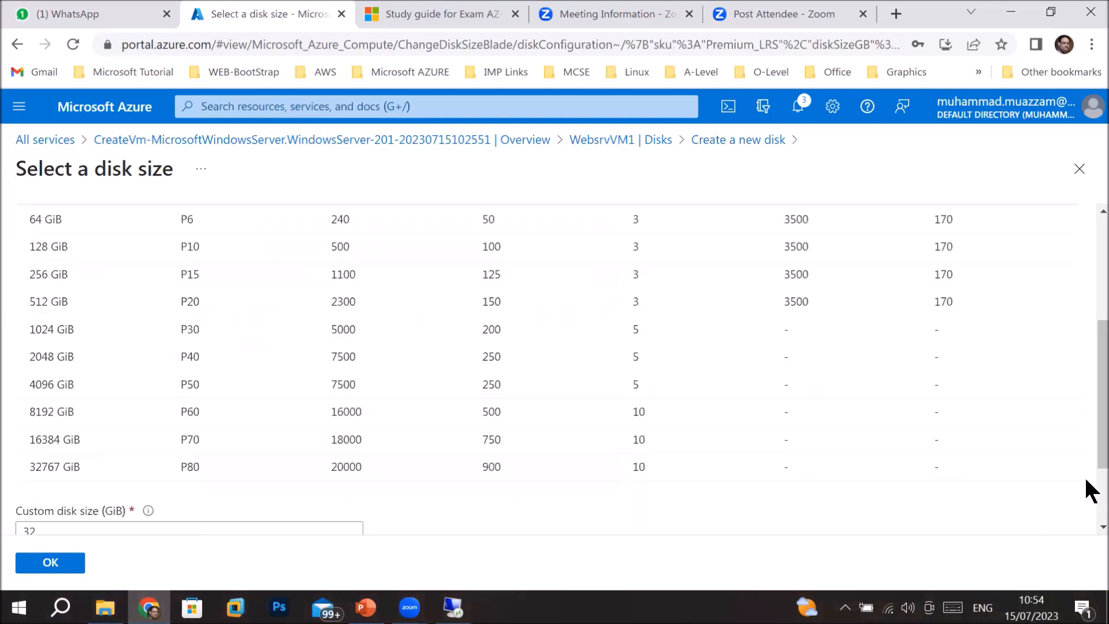
{"action": "scroll", "coordinate": [1090, 490], "scroll_direction": "down", "scroll_amount": 1}
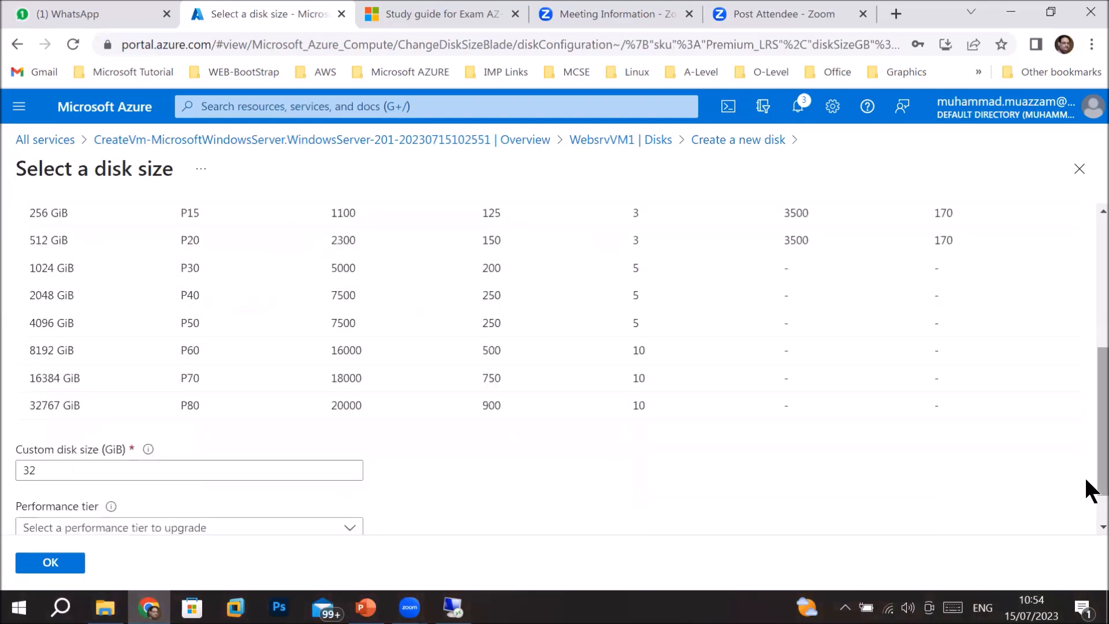
{"action": "left_click", "coordinate": [278, 386]}
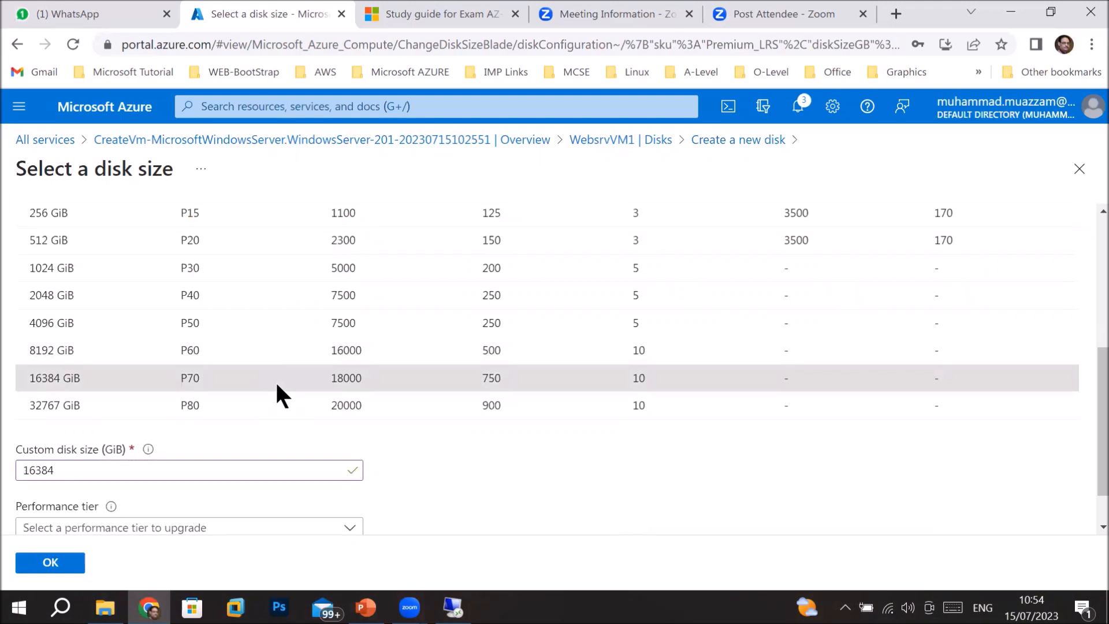
{"action": "left_click", "coordinate": [60, 565]}
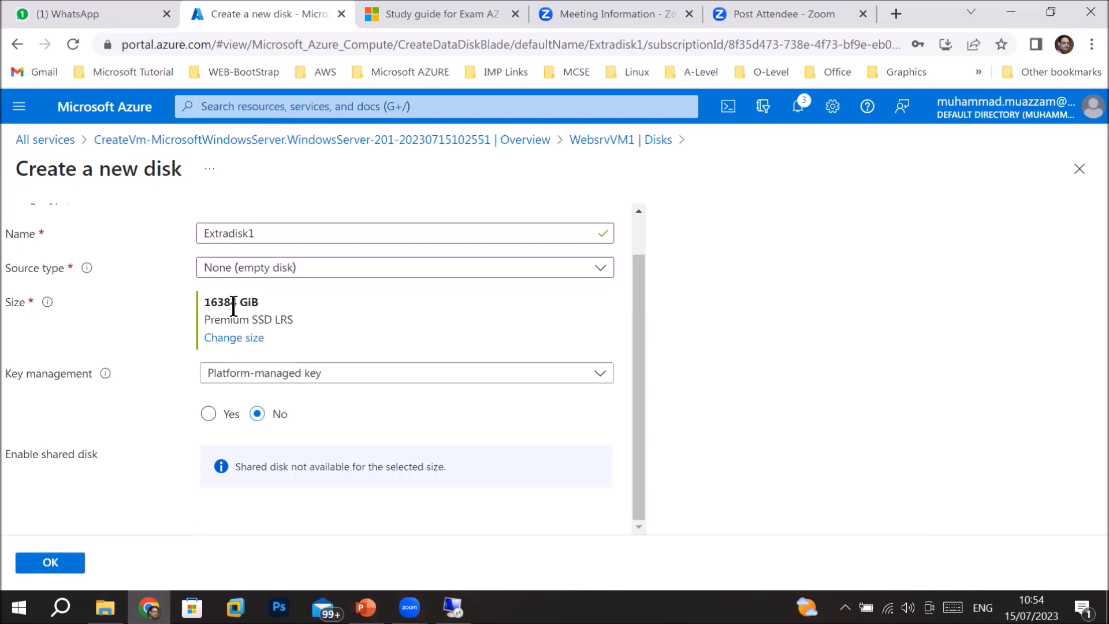
Select Yes for Enable shared disk and scroll to the Max shares field.
{"action": "left_click", "coordinate": [209, 415]}
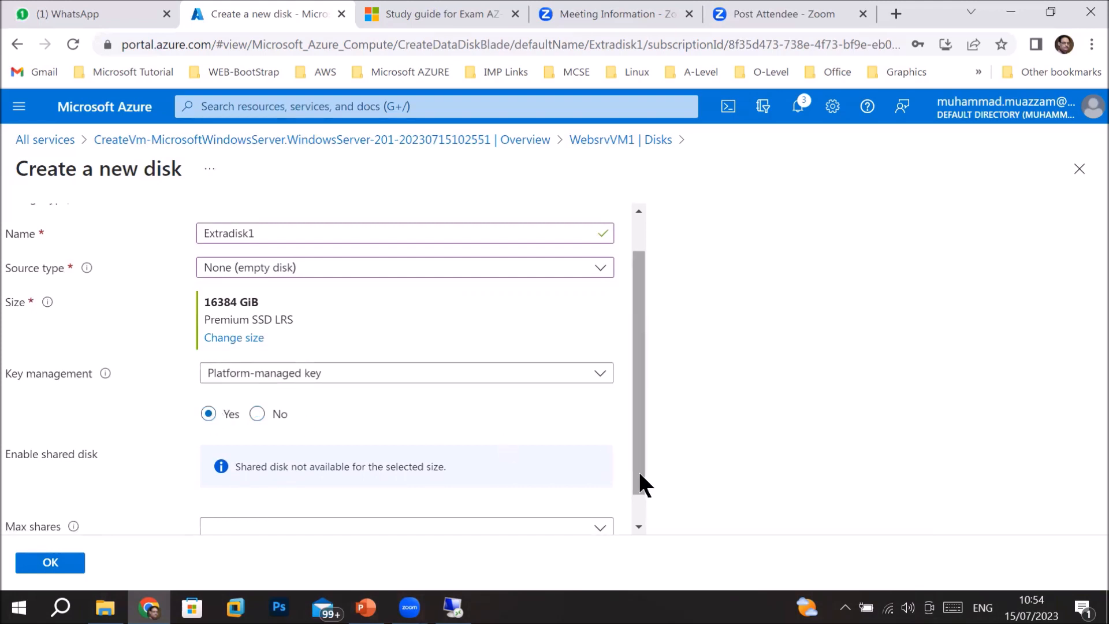
{"action": "left_click_drag", "start_coordinate": [639, 475], "coordinate": [634, 513]}
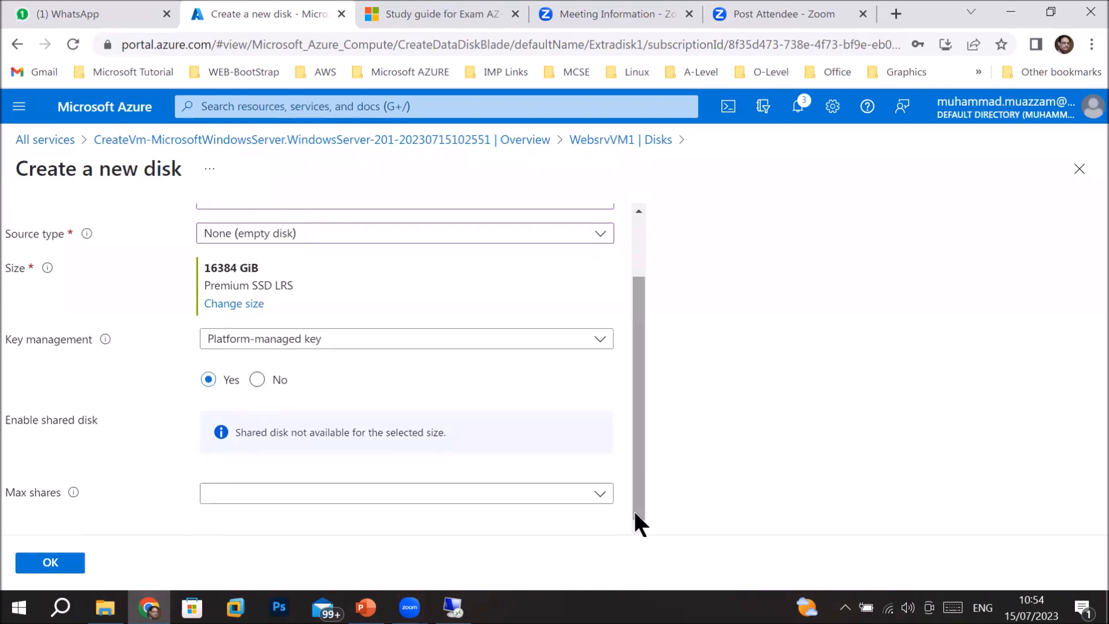
Set Max shares to 10, then switch shared disk back to No.
{"action": "left_click", "coordinate": [600, 495]}
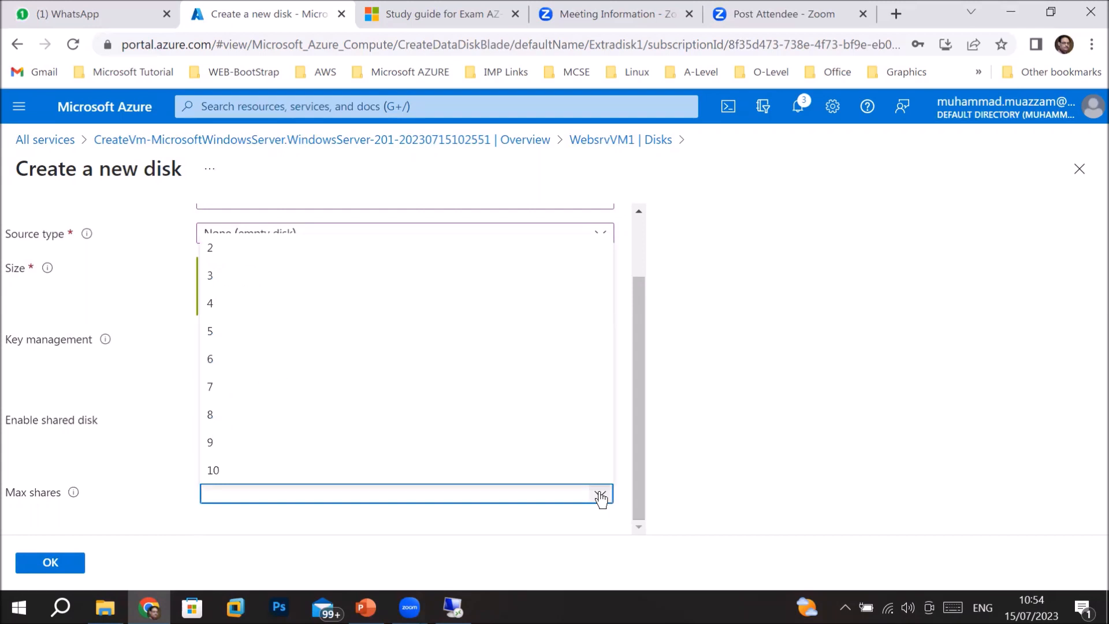
{"action": "left_click", "coordinate": [446, 471]}
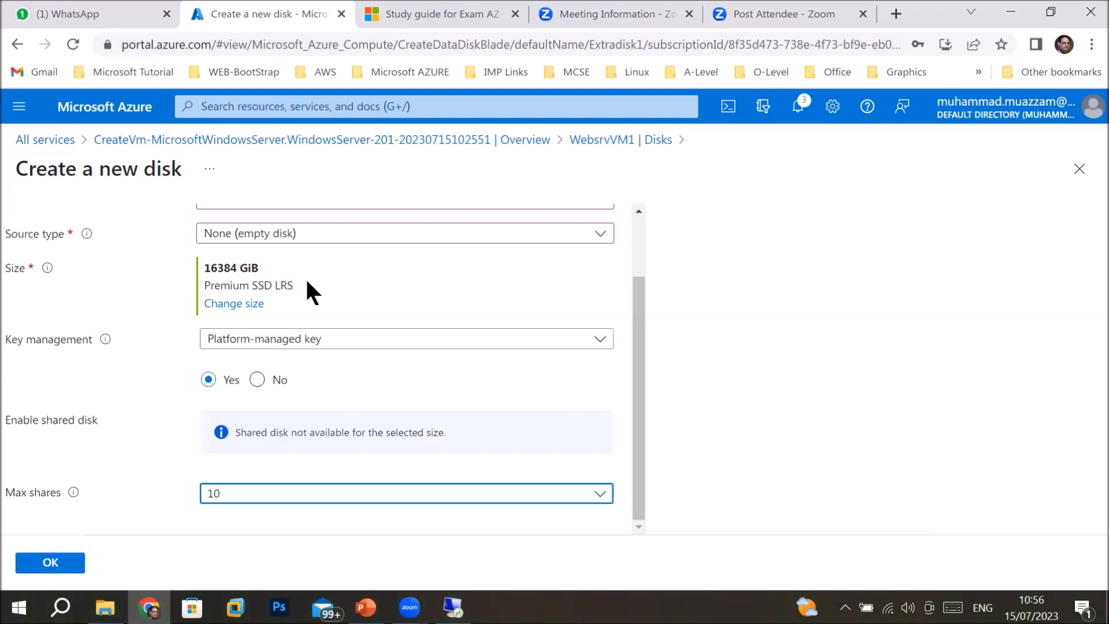
{"action": "left_click", "coordinate": [257, 380]}
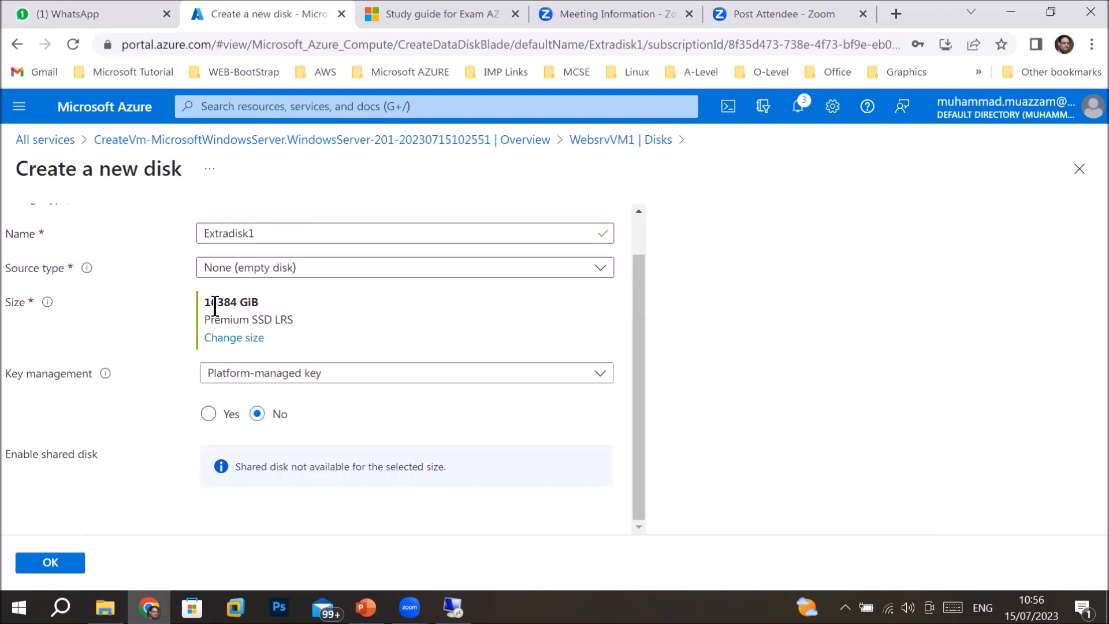
Resize Extradisk1 to 32 GiB Standard HDD (S4) and attach it to WebsrvVM1.
{"action": "left_click", "coordinate": [230, 340]}
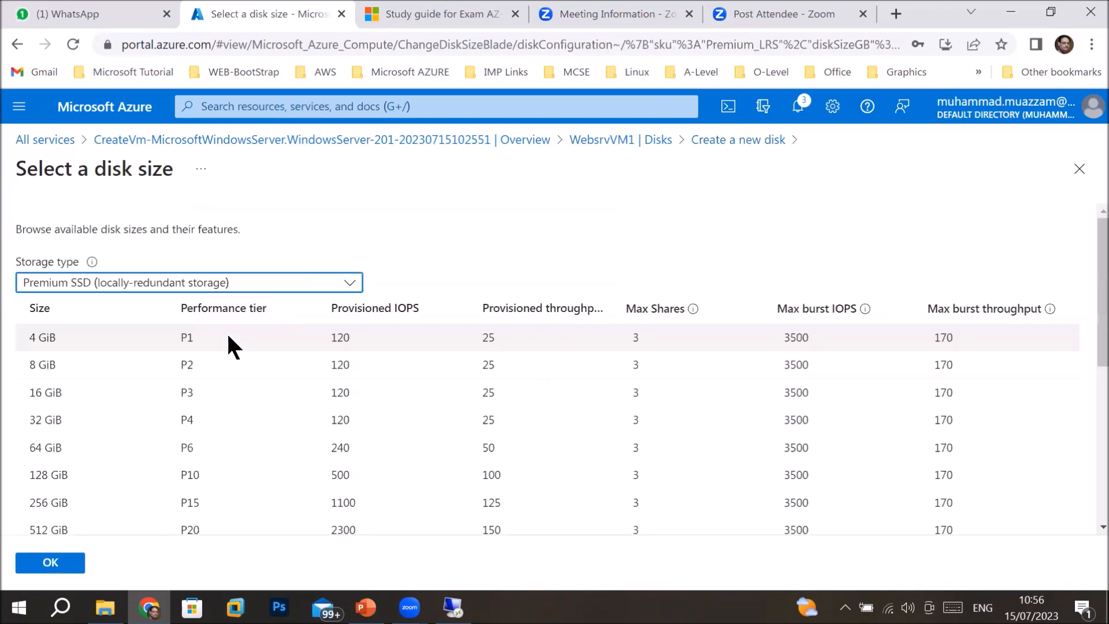
{"action": "left_click", "coordinate": [153, 286]}
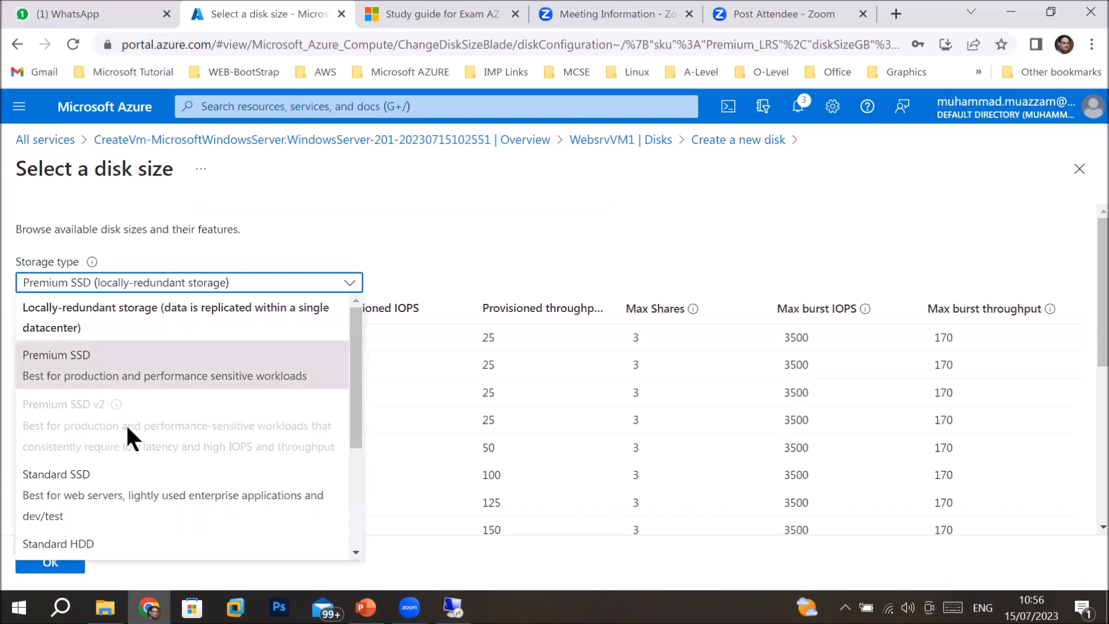
{"action": "left_click_drag", "start_coordinate": [359, 434], "coordinate": [354, 493]}
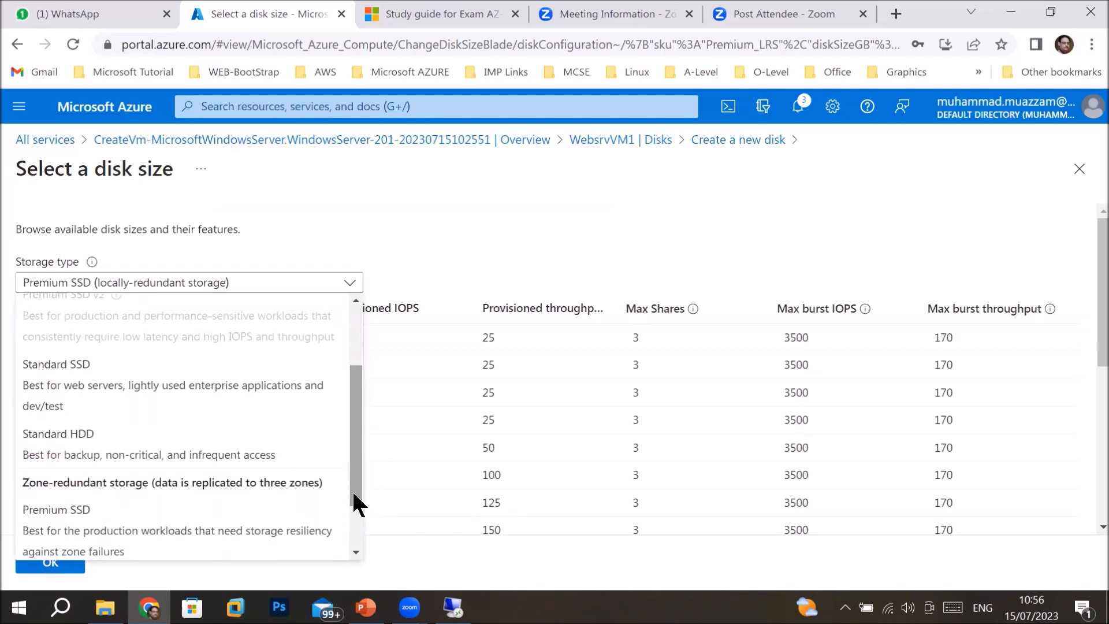
{"action": "left_click", "coordinate": [189, 454]}
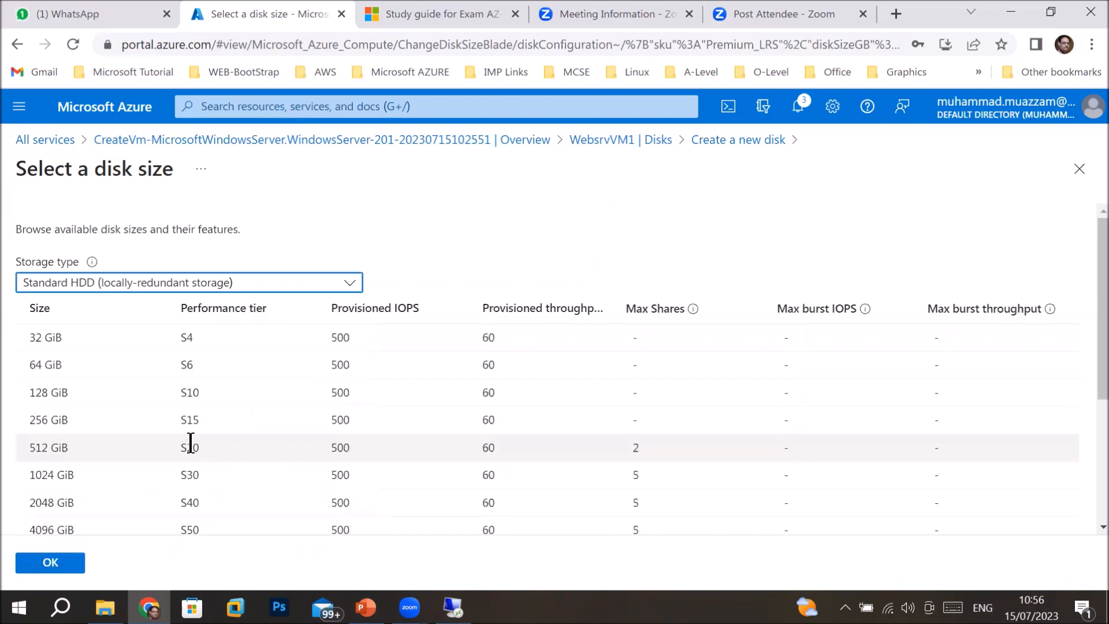
{"action": "left_click", "coordinate": [151, 342]}
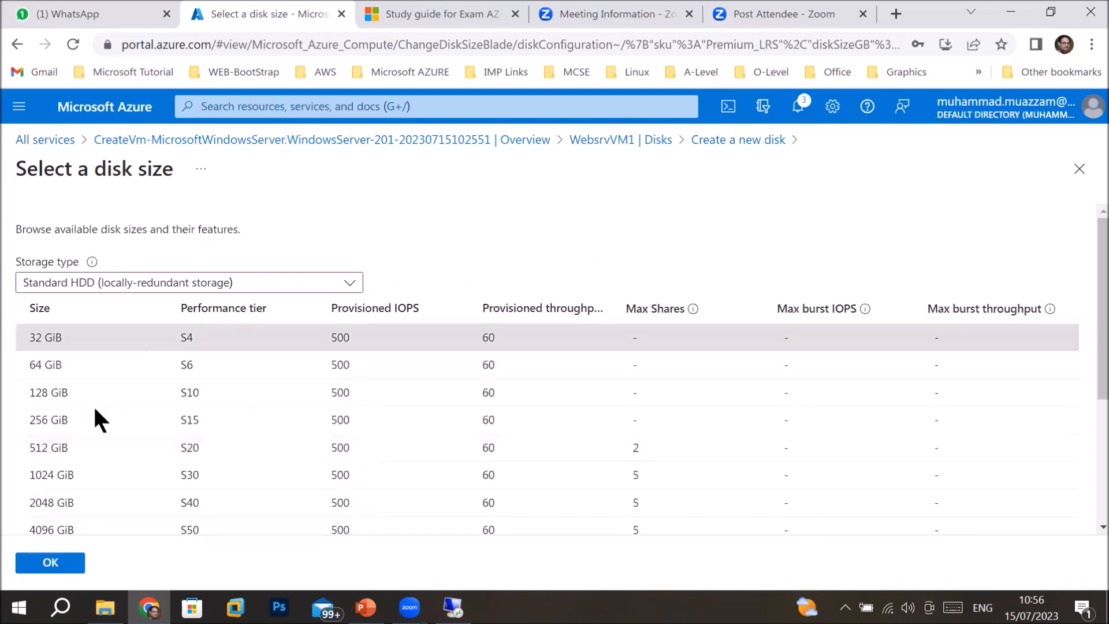
{"action": "left_click", "coordinate": [52, 563]}
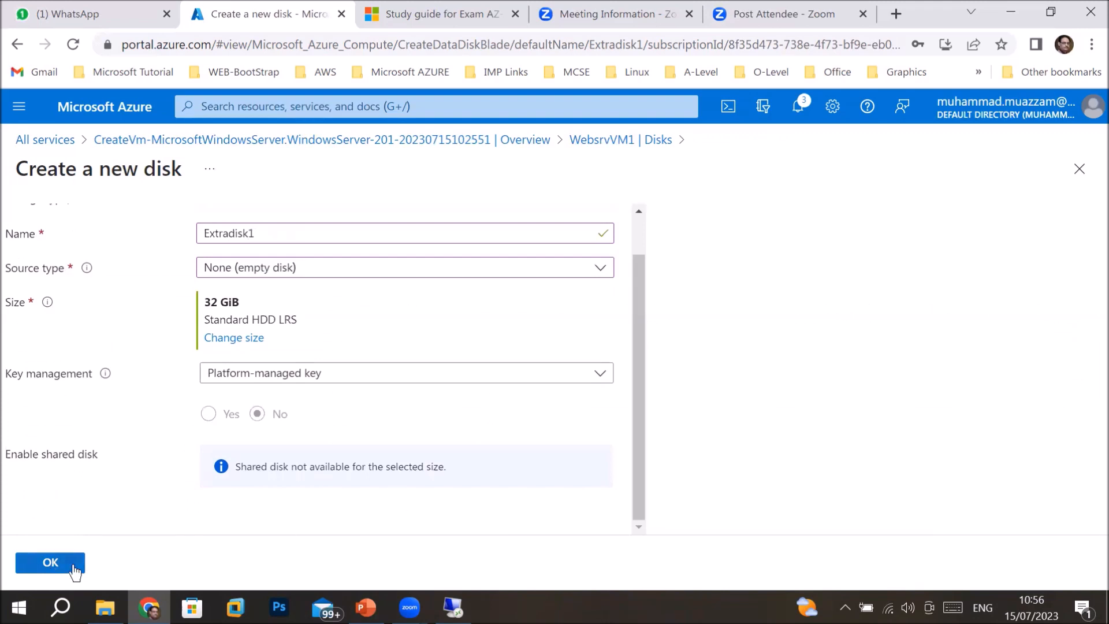
{"action": "left_click", "coordinate": [74, 571]}
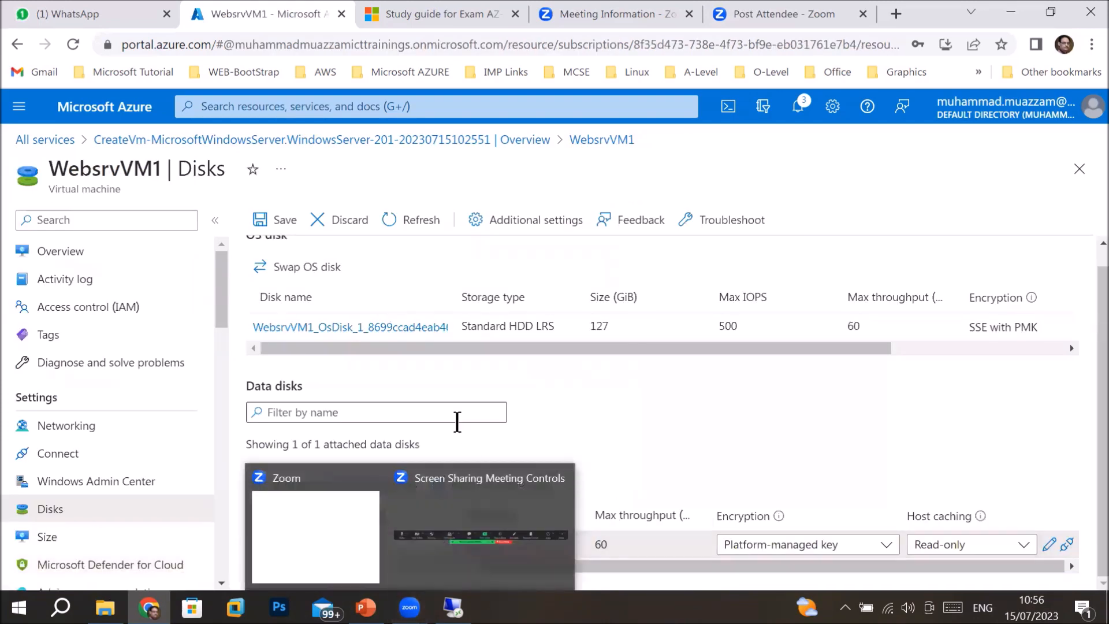
Enter 20 GiB as Extradisk1's size, which is flagged invalid (must be 32–32767).
{"action": "left_click", "coordinate": [368, 542]}
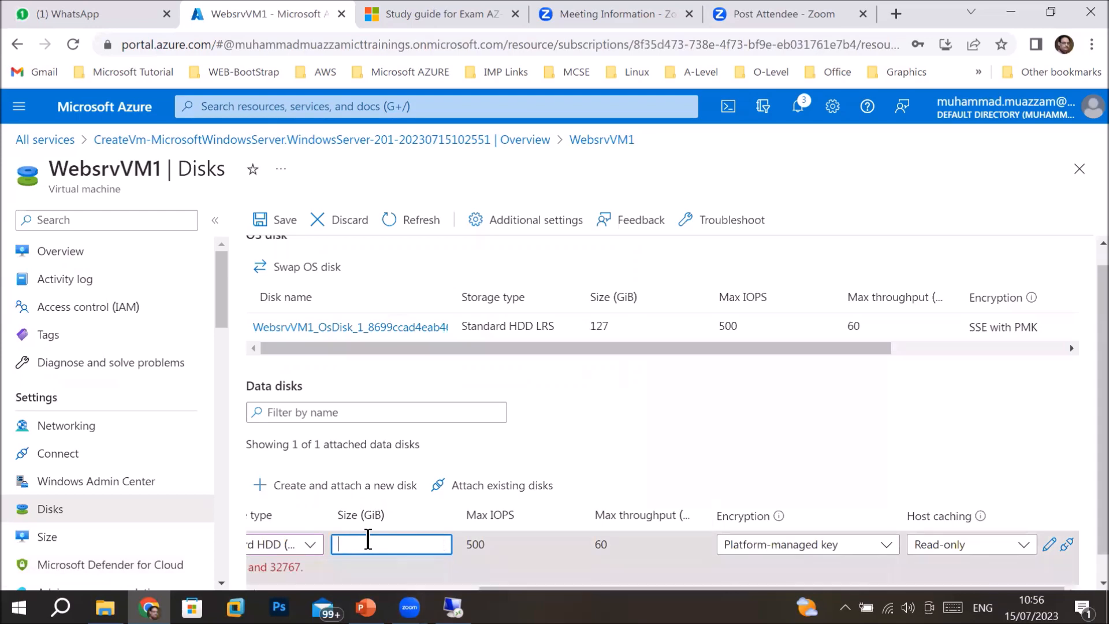
{"action": "type", "text": "20"}
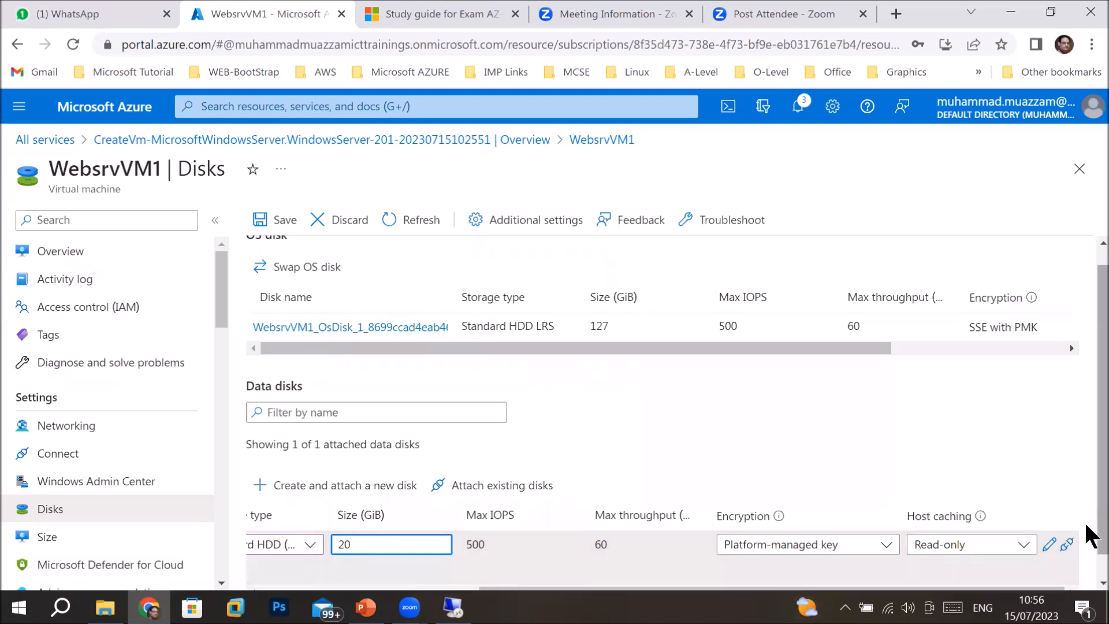
{"action": "scroll", "coordinate": [1088, 537], "scroll_direction": "down", "scroll_amount": 1}
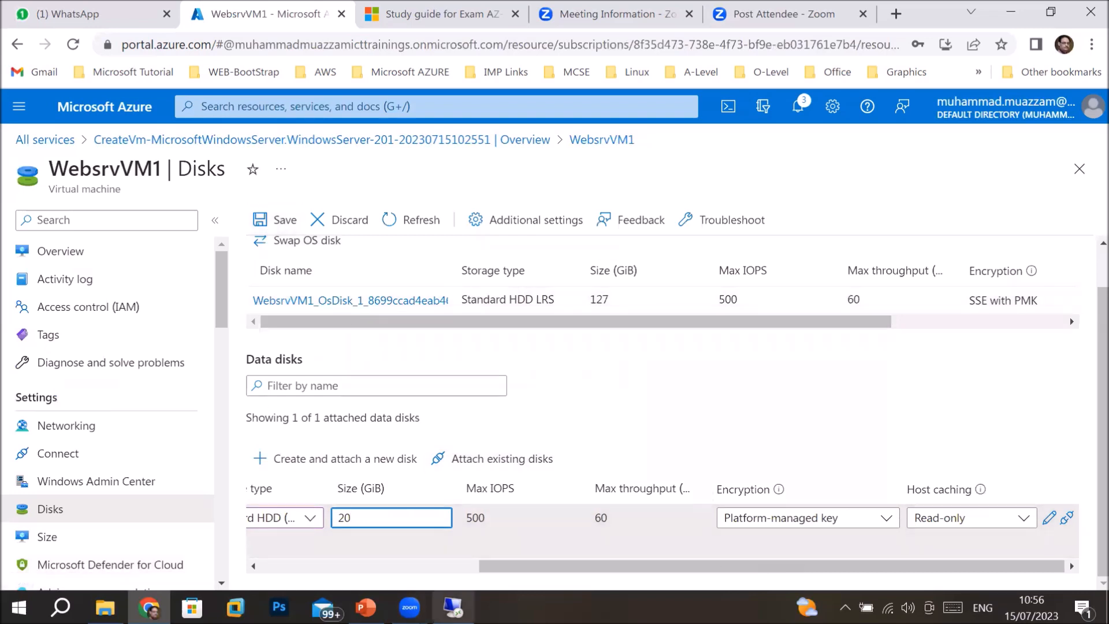
{"action": "left_click_drag", "start_coordinate": [518, 567], "coordinate": [246, 598]}
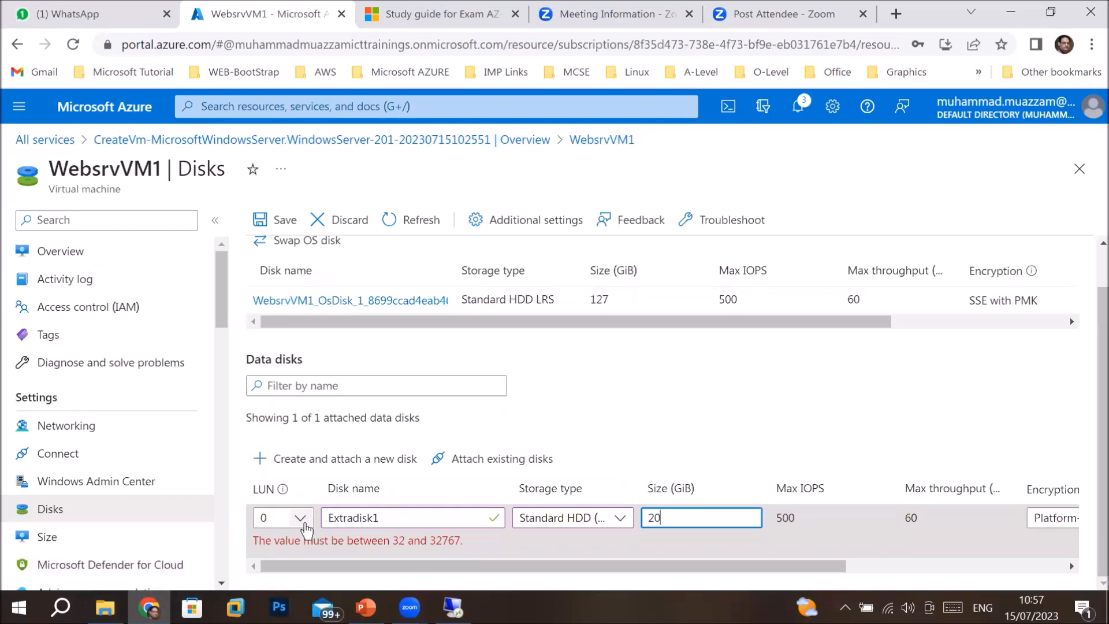
Switch the disk's LUN to 1 and back to 0, then add two new data disks.
{"action": "left_click", "coordinate": [302, 519]}
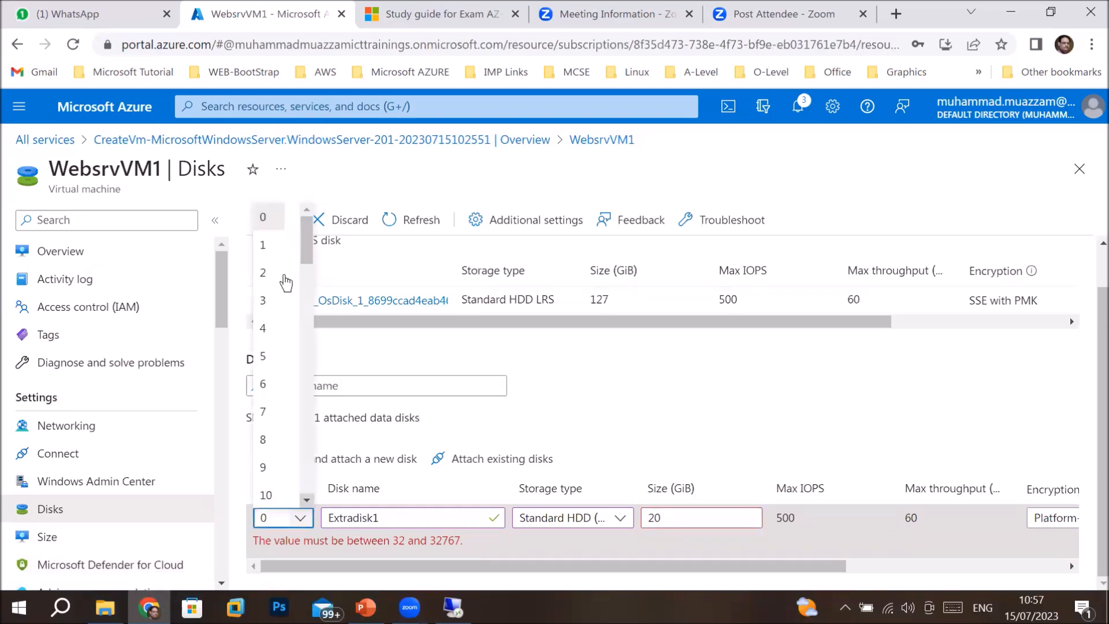
{"action": "left_click", "coordinate": [275, 255]}
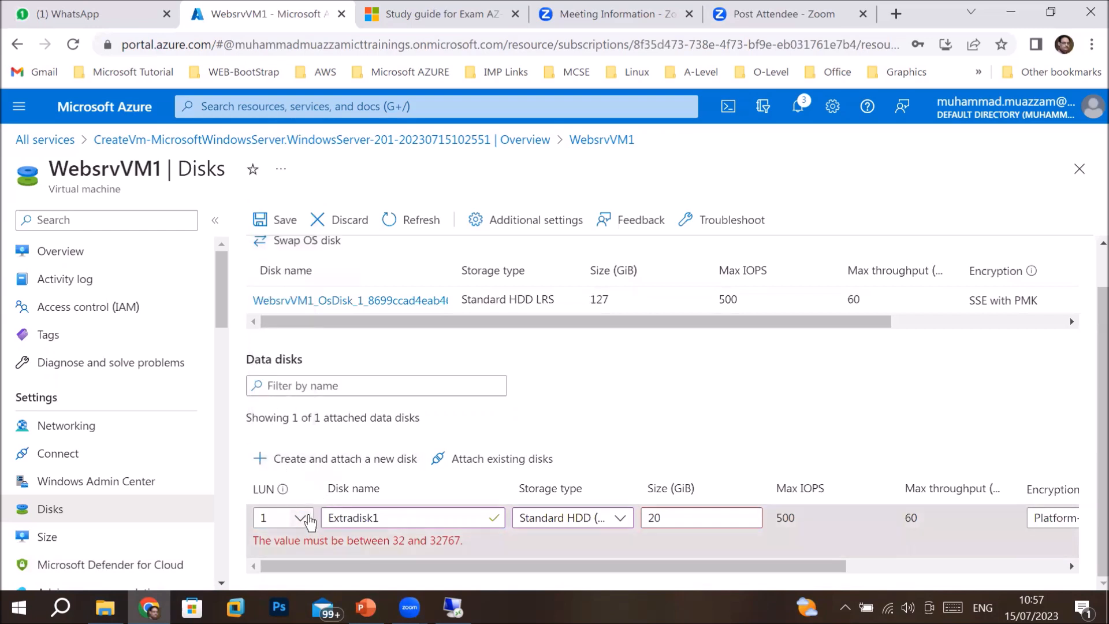
{"action": "left_click", "coordinate": [308, 520]}
{"action": "left_click", "coordinate": [276, 220]}
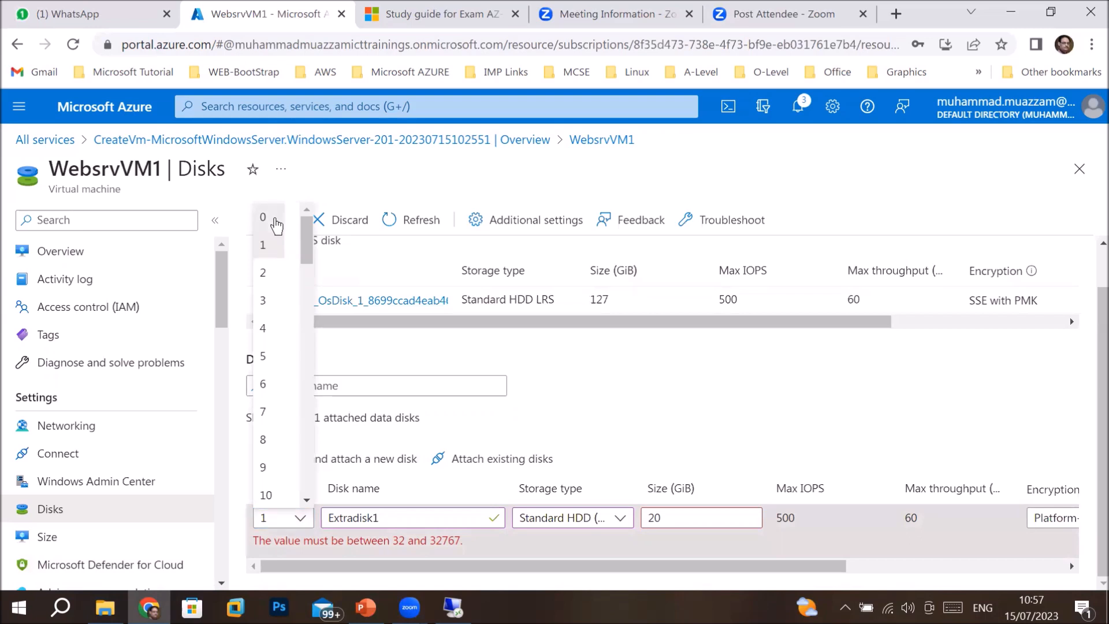
{"action": "left_click", "coordinate": [259, 461]}
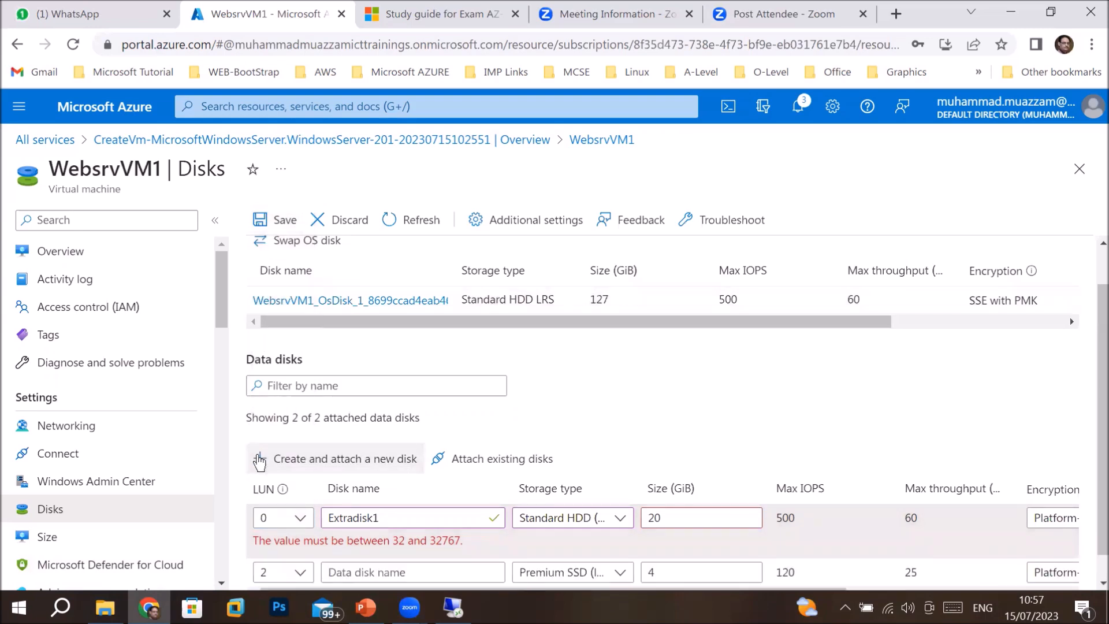
{"action": "left_click", "coordinate": [259, 460]}
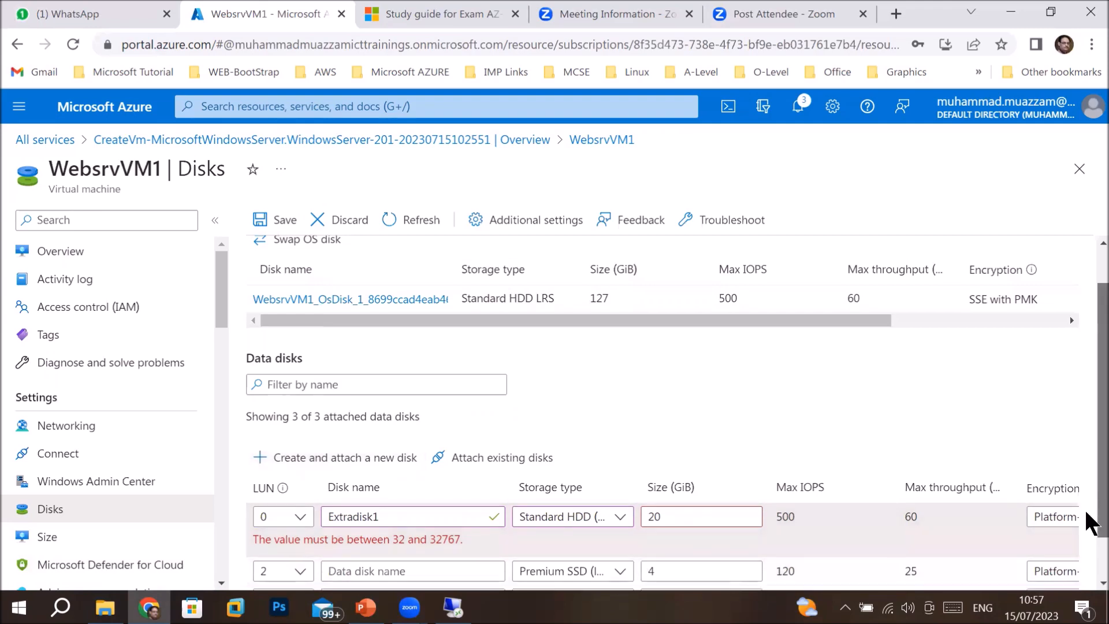
Detach the two unnamed 4 GiB data disks from WebsrvVM1.
{"action": "scroll", "coordinate": [1087, 509], "scroll_direction": "down", "scroll_amount": 1}
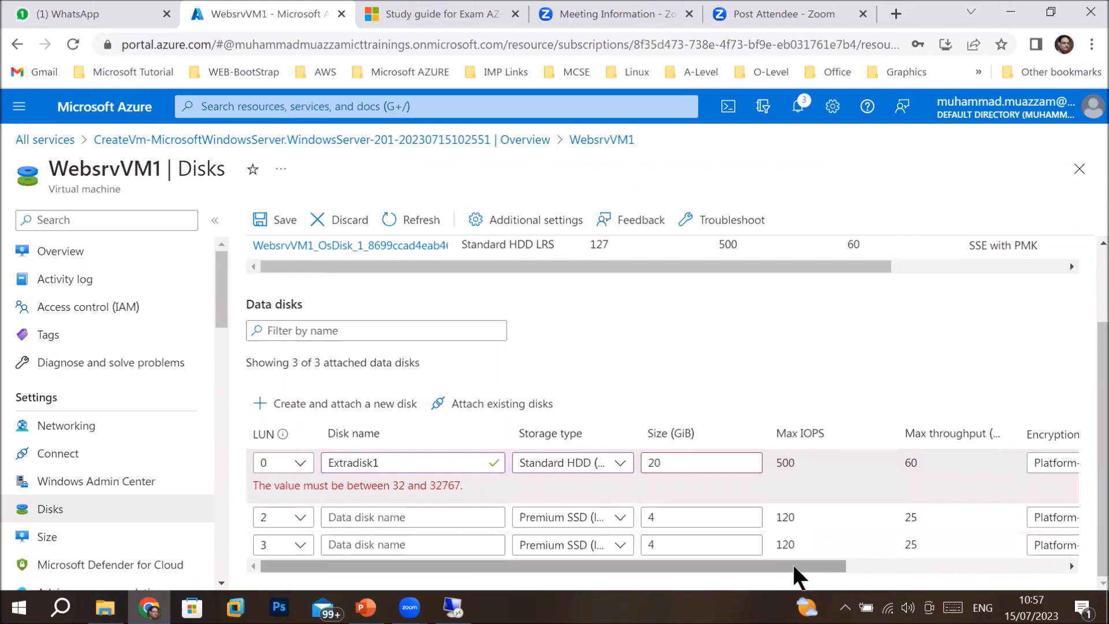
{"action": "left_click_drag", "start_coordinate": [793, 565], "coordinate": [1061, 563]}
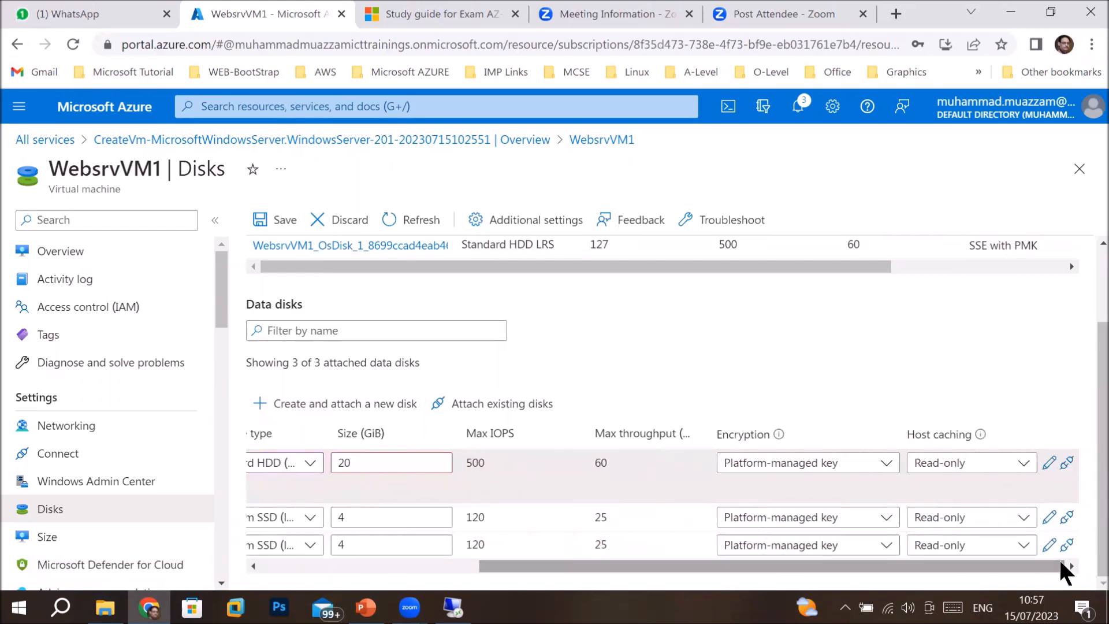
{"action": "left_click", "coordinate": [1067, 519]}
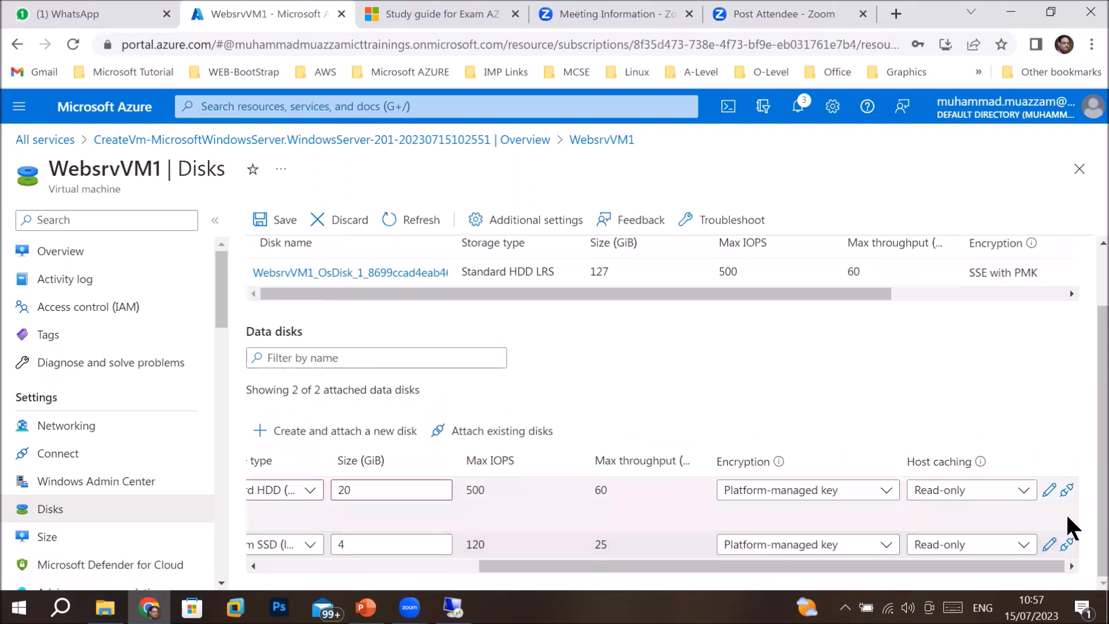
{"action": "left_click", "coordinate": [1067, 550]}
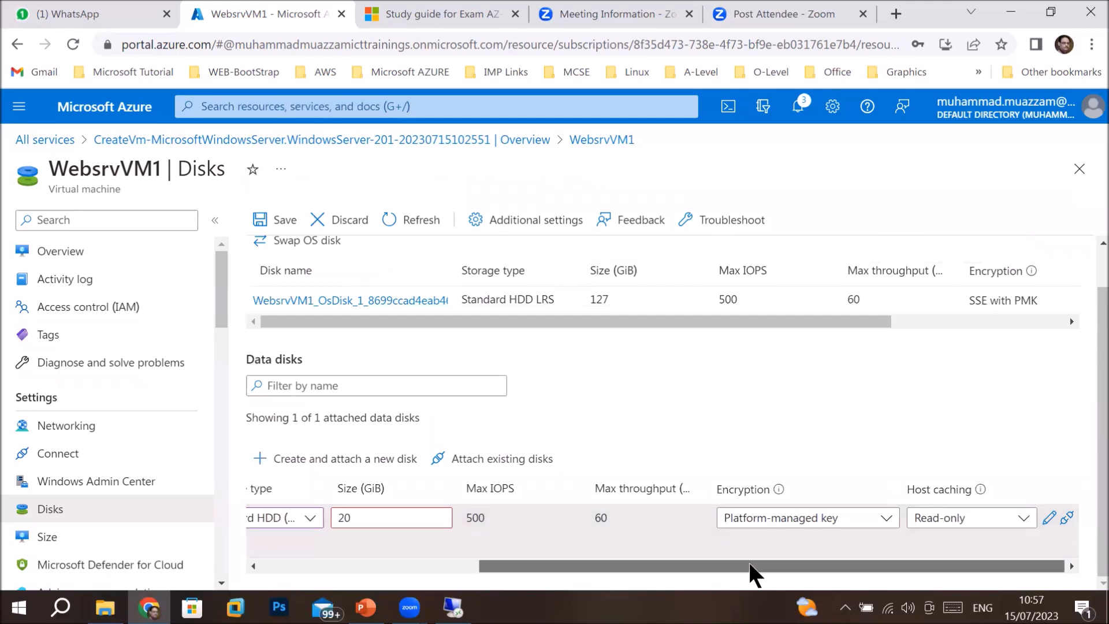
{"action": "left_click_drag", "start_coordinate": [748, 561], "coordinate": [481, 589]}
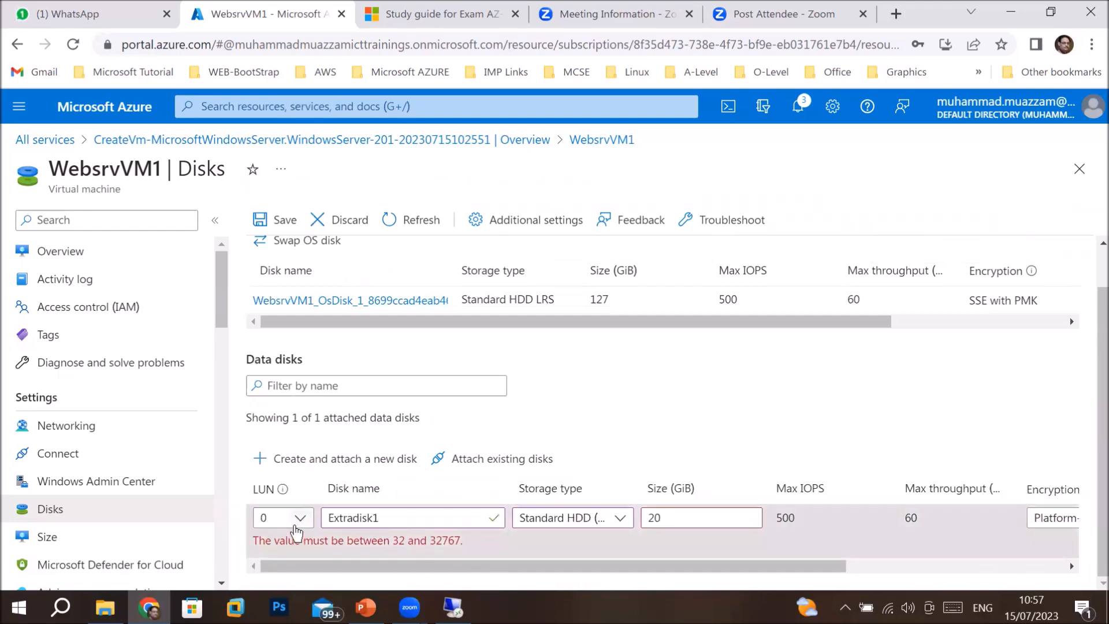
Change Extradisk1's size from 20 to 32 GiB, save, and confirm the update in Notifications.
{"action": "left_click", "coordinate": [280, 218]}
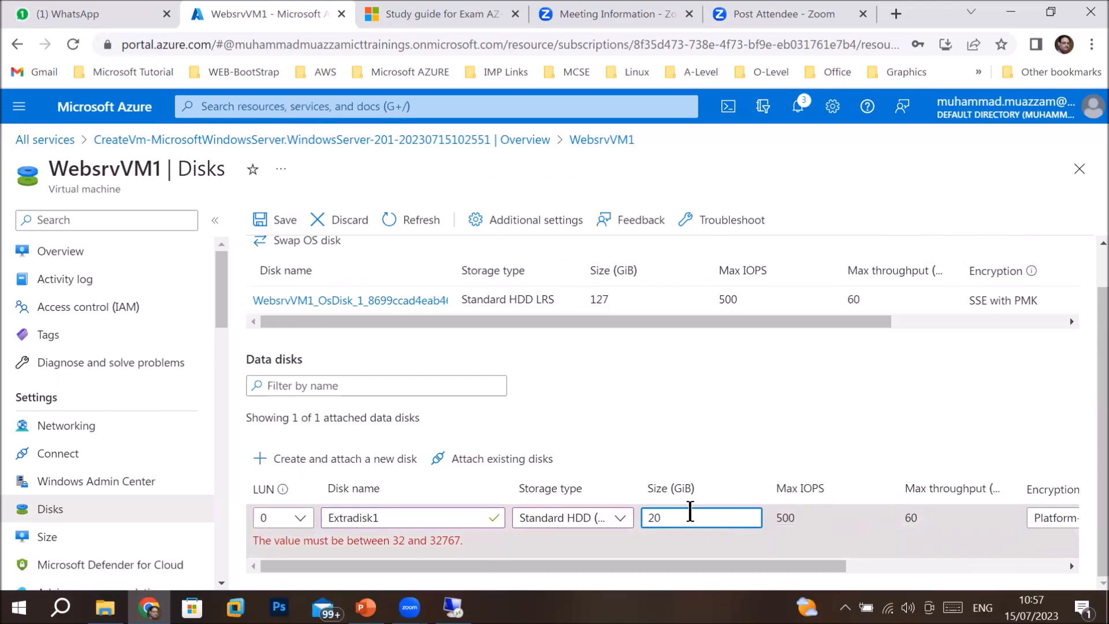
{"action": "key", "text": "BackSpace"}
{"action": "key", "text": "BackSpace"}
{"action": "type", "text": "32"}
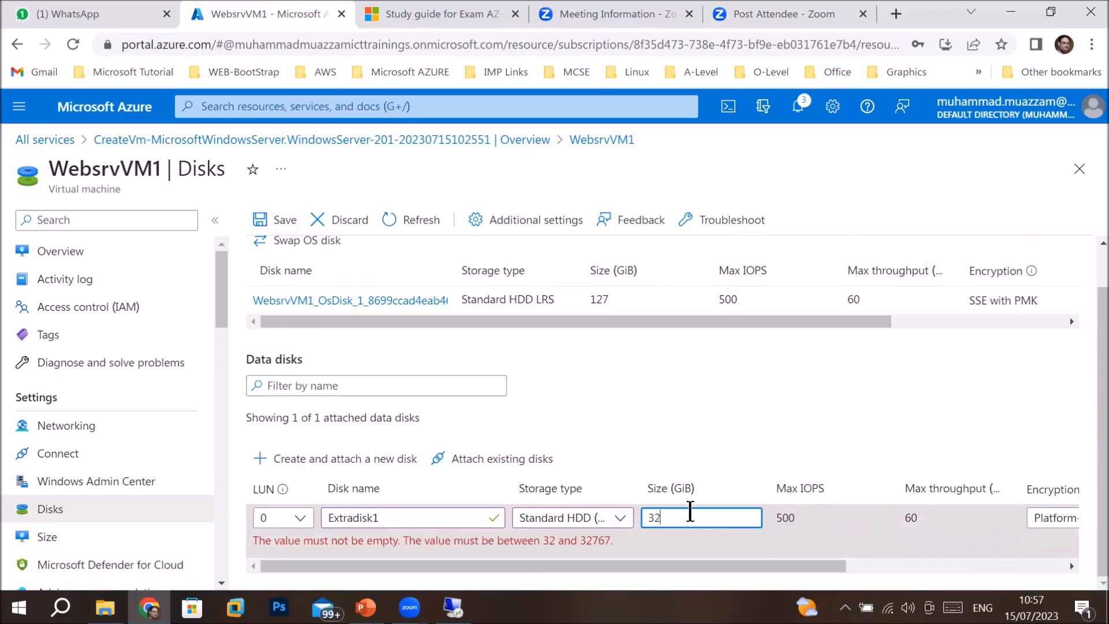
{"action": "left_click", "coordinate": [277, 220]}
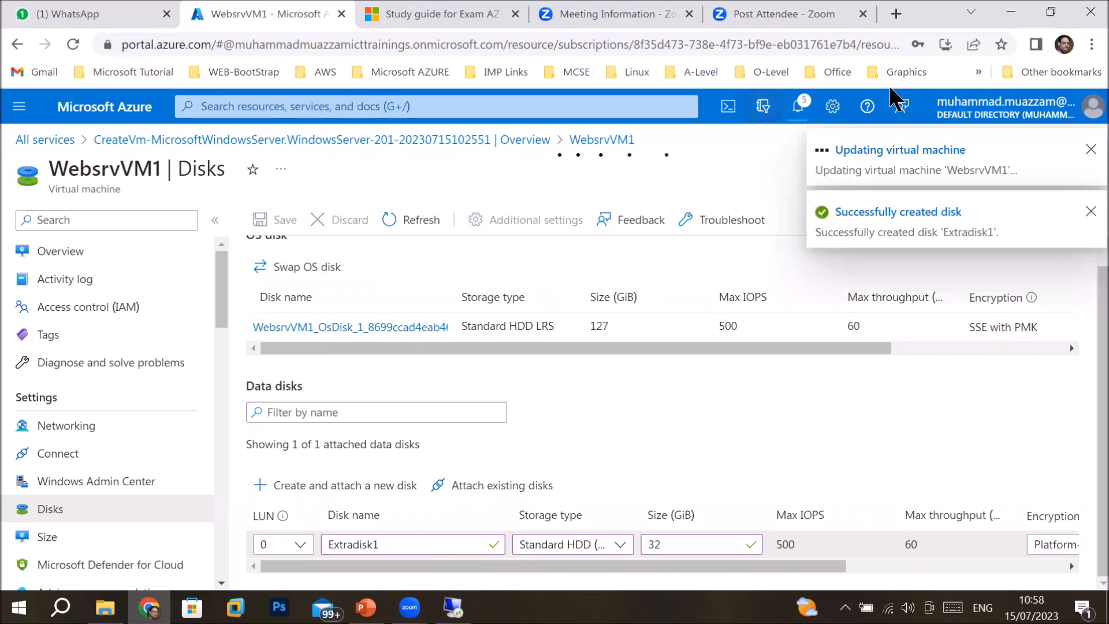
{"action": "left_click", "coordinate": [801, 104]}
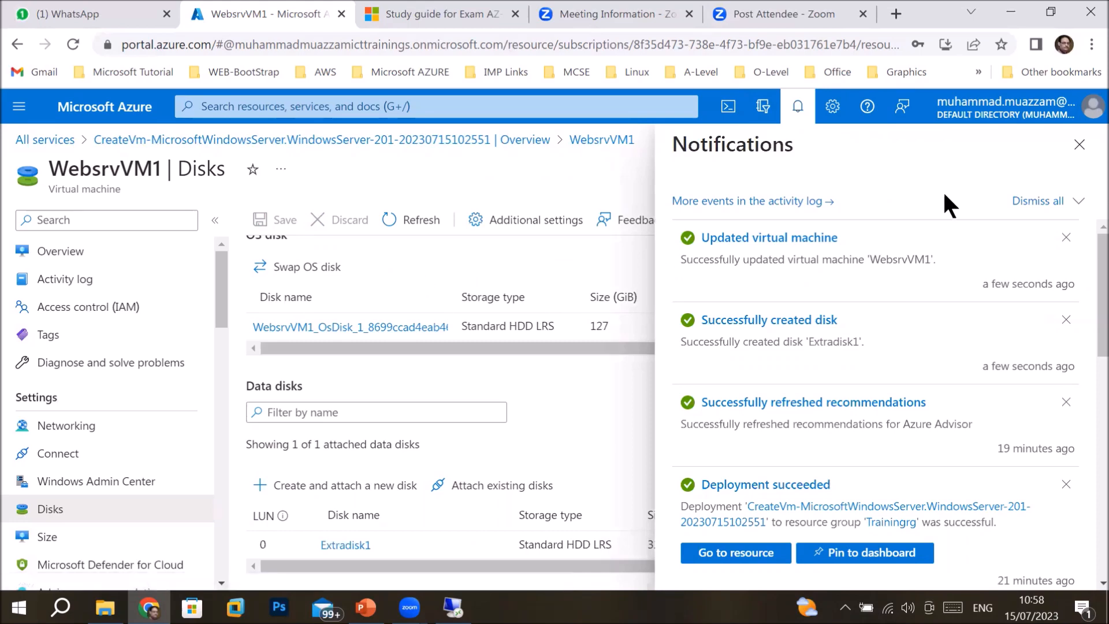
{"action": "left_click", "coordinate": [1078, 144]}
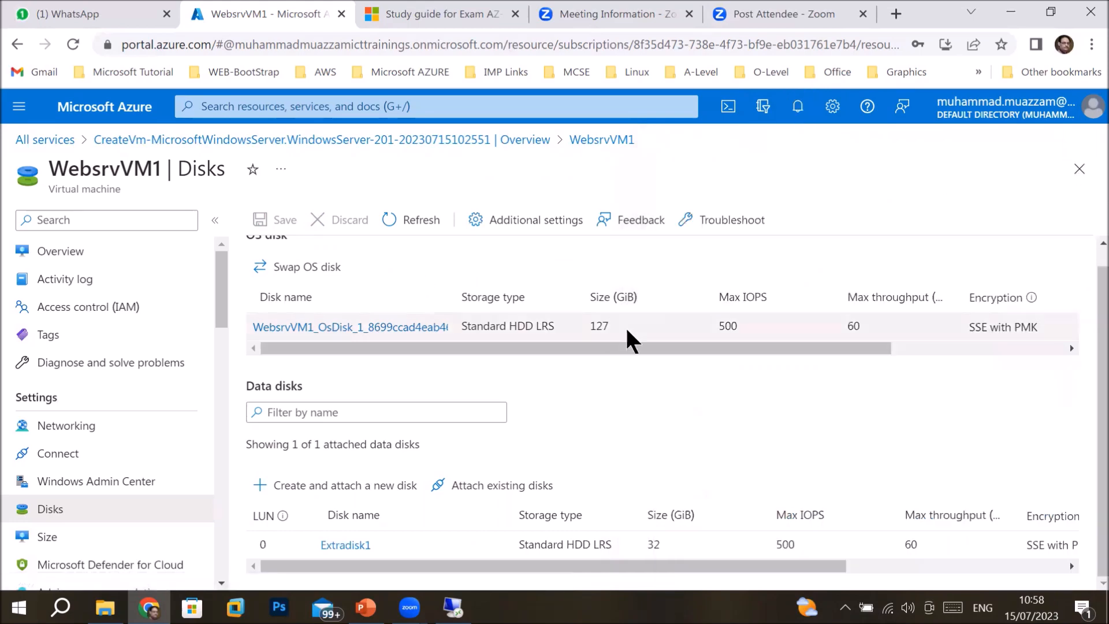
In the remote server's Disk Management, select the new 32 GB Disk 2 and open its actions menu.
{"action": "left_click", "coordinate": [454, 606]}
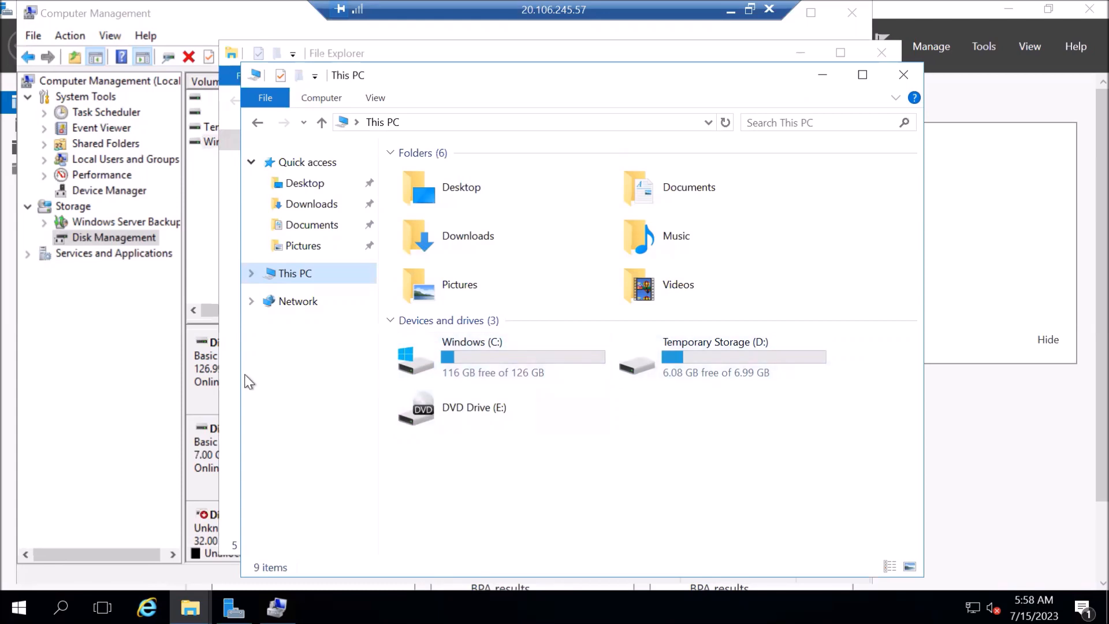
{"action": "left_click", "coordinate": [128, 236]}
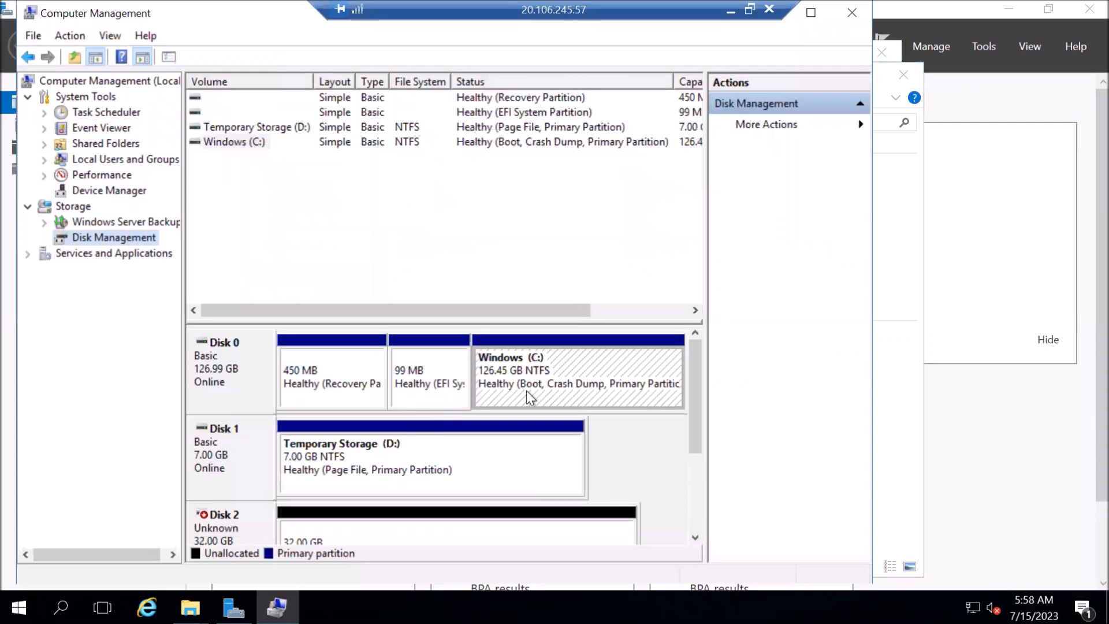
{"action": "left_click_drag", "start_coordinate": [694, 422], "coordinate": [678, 505]}
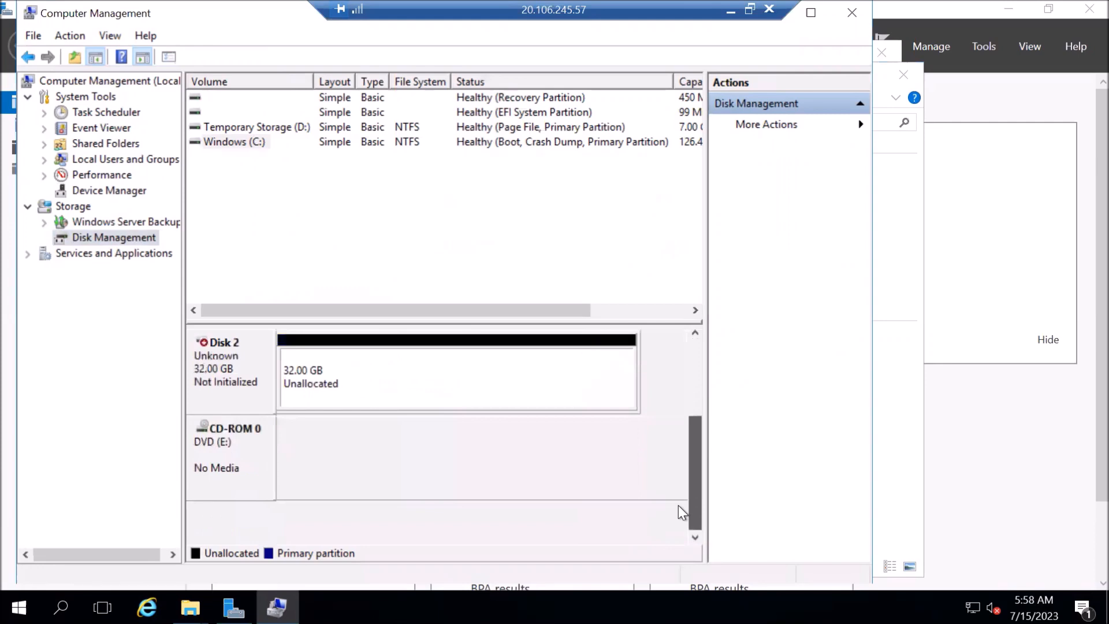
{"action": "left_click", "coordinate": [696, 333]}
{"action": "left_click", "coordinate": [695, 333]}
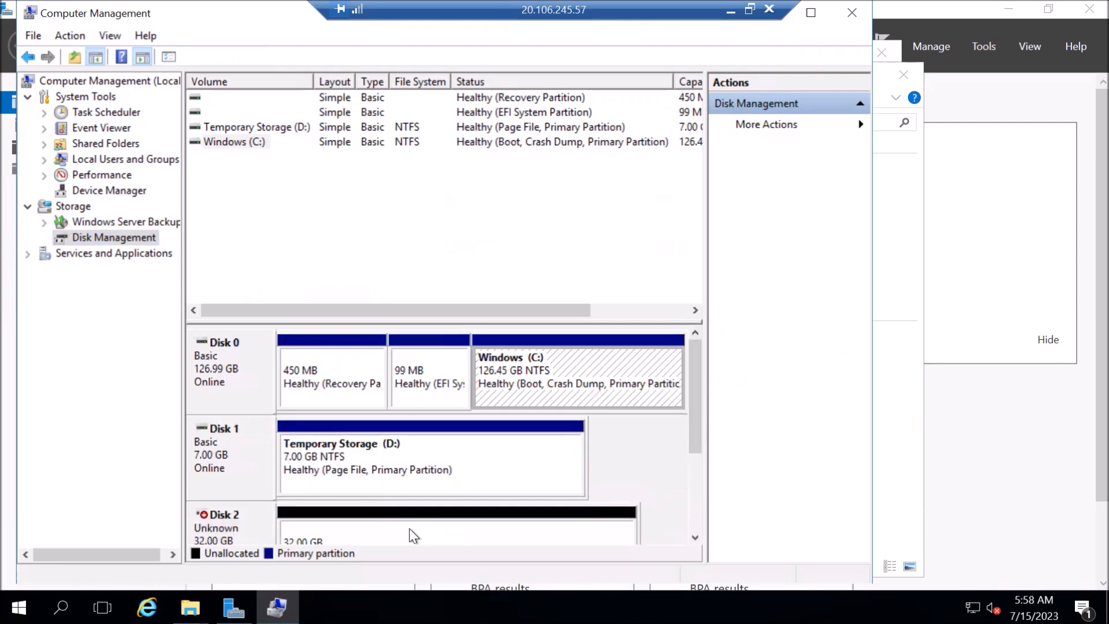
{"action": "left_click", "coordinate": [214, 516]}
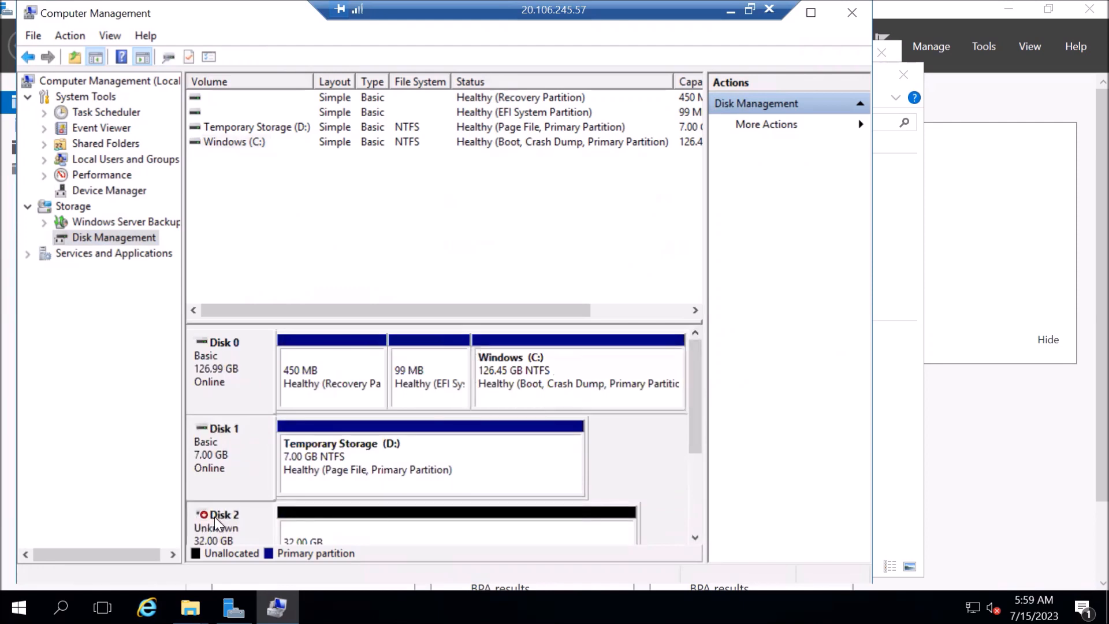
{"action": "right_click", "coordinate": [214, 517]}
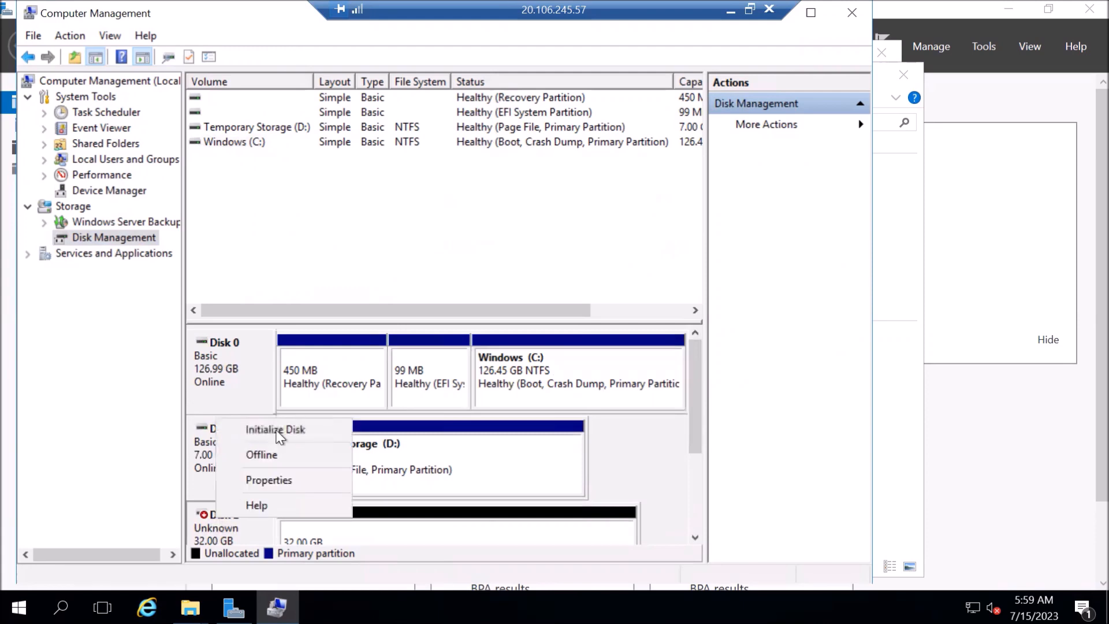
Initialize Disk 2 with the MBR (Master Boot Record) partition style.
{"action": "left_click", "coordinate": [280, 430]}
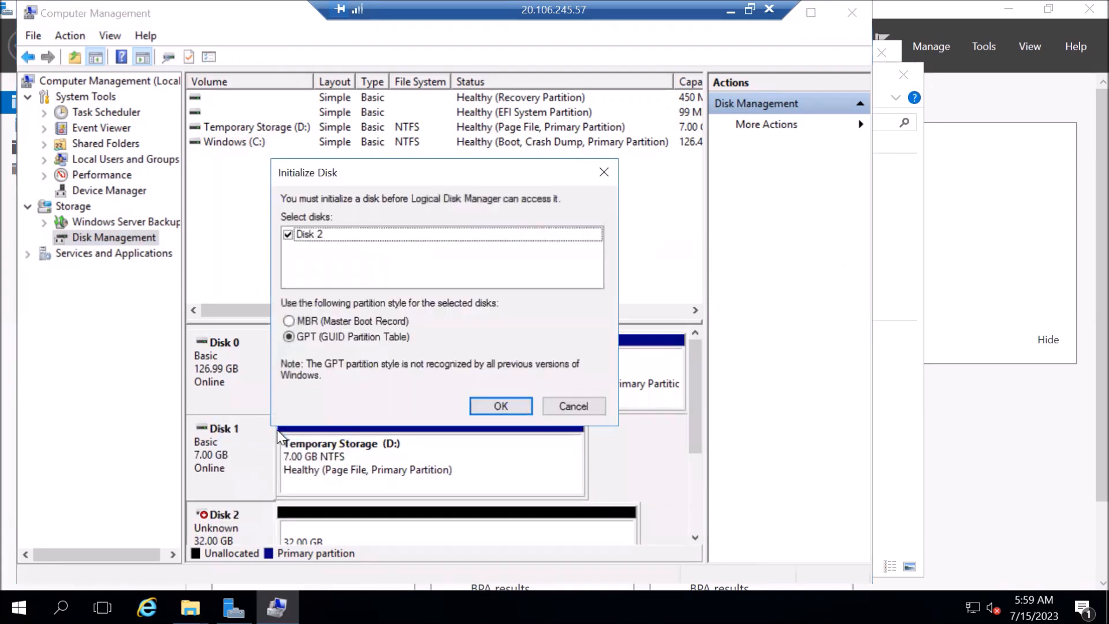
{"action": "left_click", "coordinate": [322, 327]}
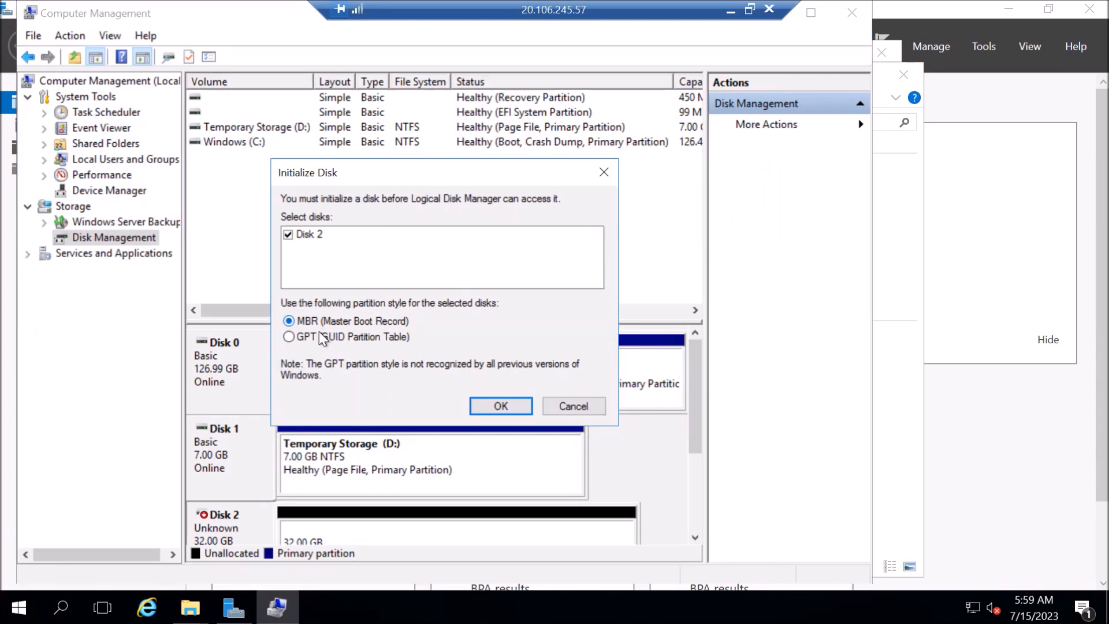
{"action": "left_click", "coordinate": [326, 320]}
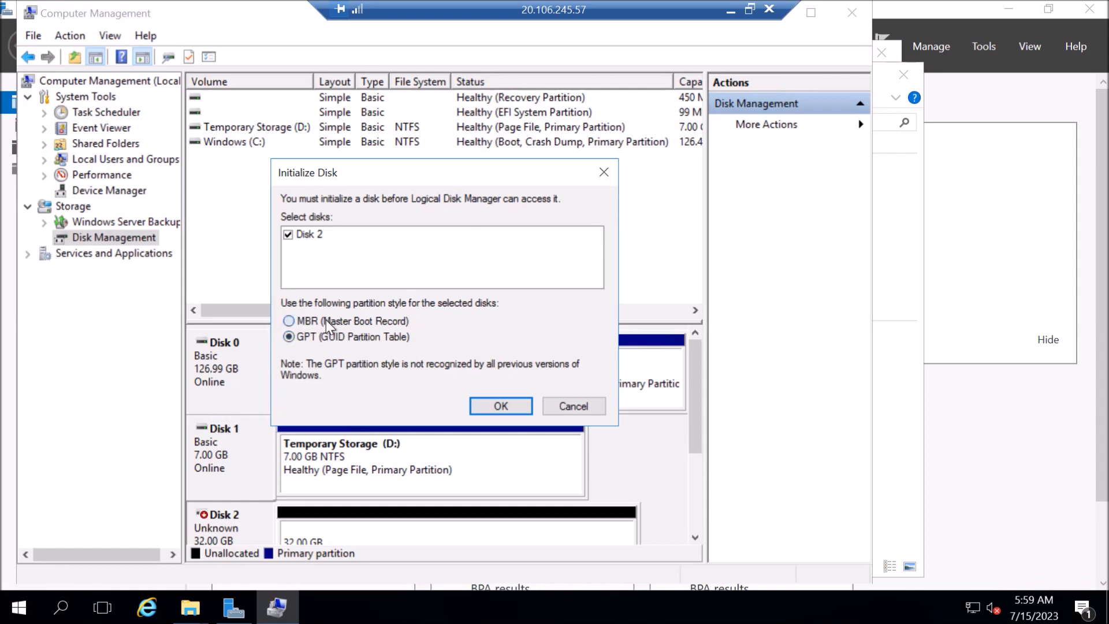
{"action": "left_click", "coordinate": [518, 406]}
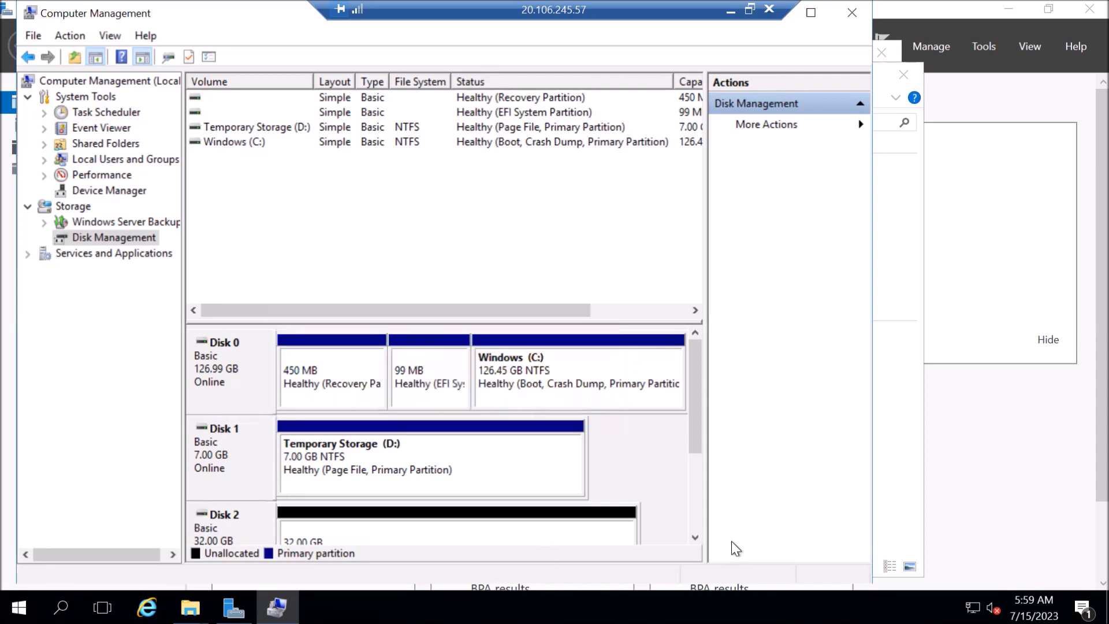
Check that Disk 2 now shows Basic, Online, with 32 GB unallocated.
{"action": "left_click", "coordinate": [696, 541]}
{"action": "left_click", "coordinate": [697, 540]}
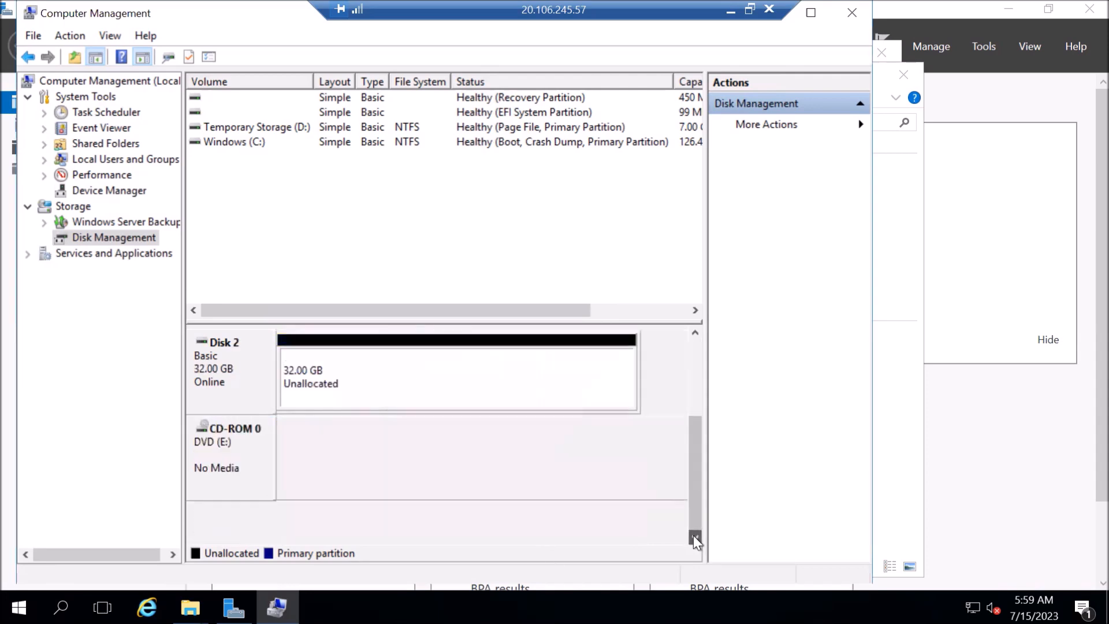
{"action": "left_click", "coordinate": [695, 332]}
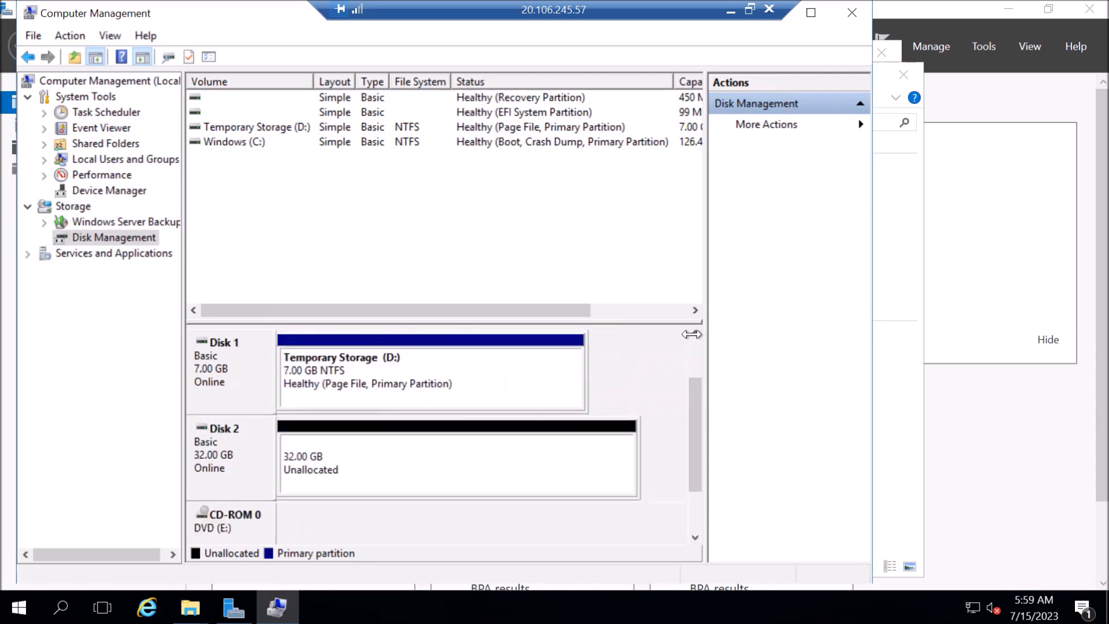
{"action": "left_click", "coordinate": [695, 334]}
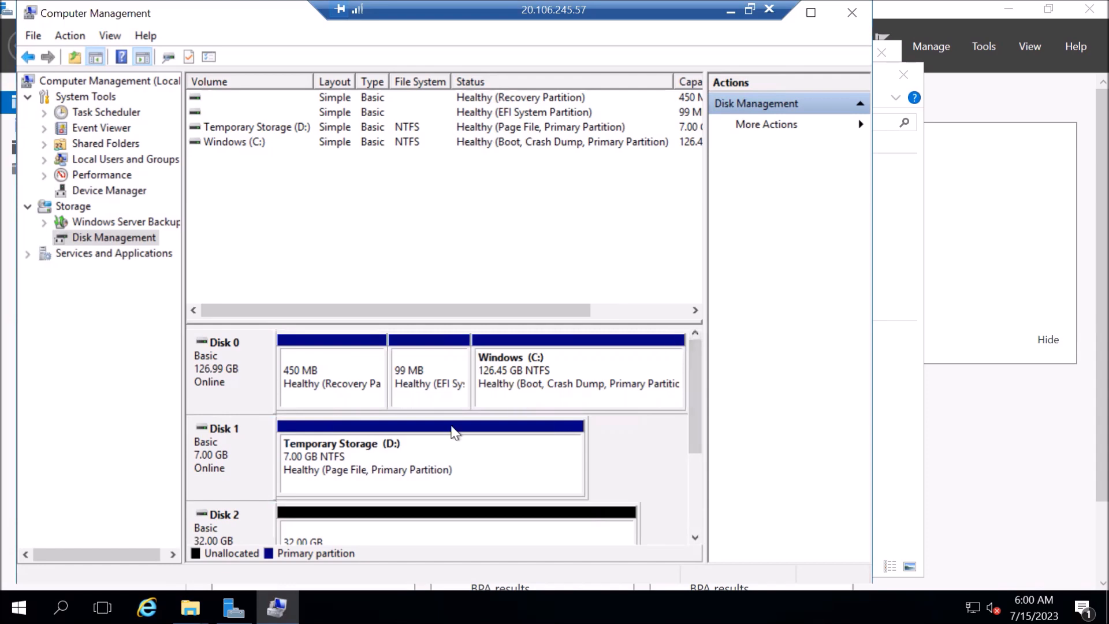
{"action": "left_click", "coordinate": [327, 535]}
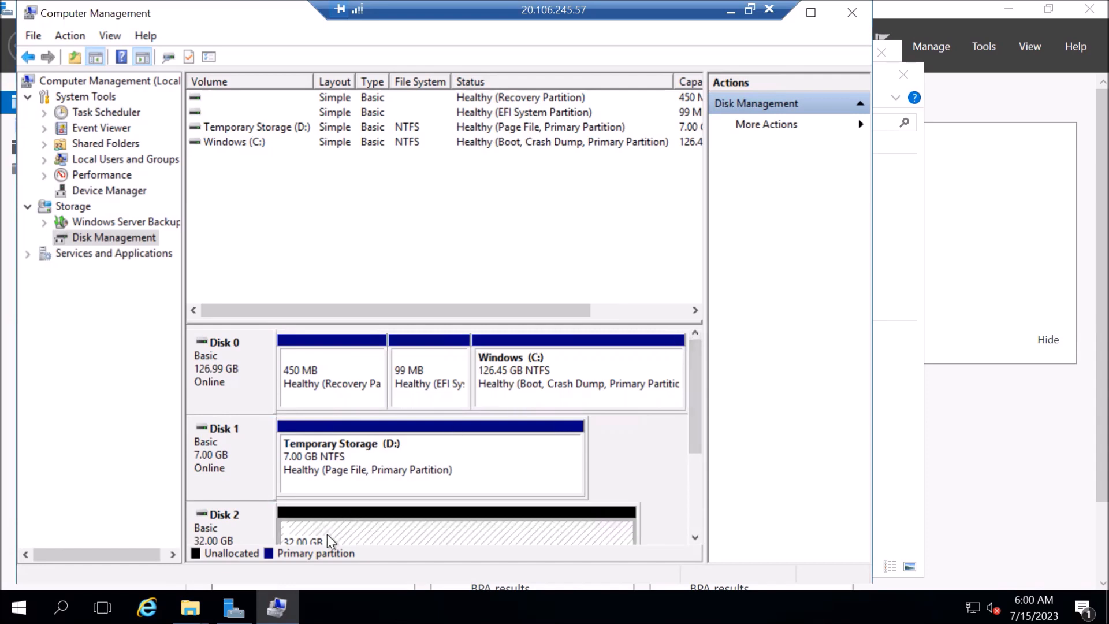
{"action": "left_click", "coordinate": [693, 542]}
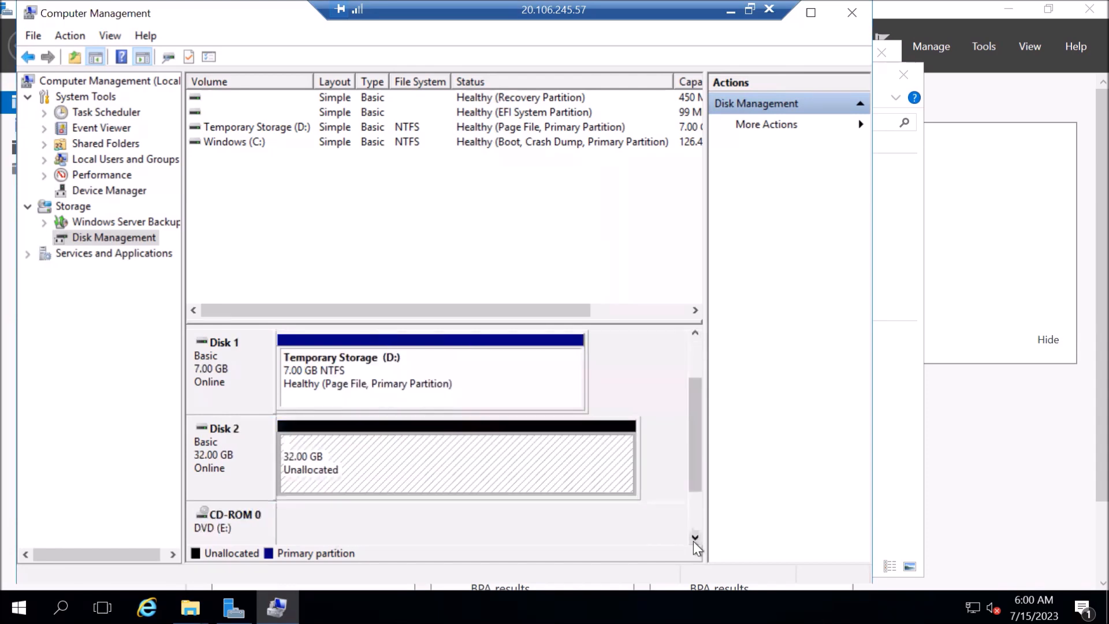
Start a New Simple Volume on Disk 2 using the full 32765 MB and drive letter F.
{"action": "right_click", "coordinate": [345, 450]}
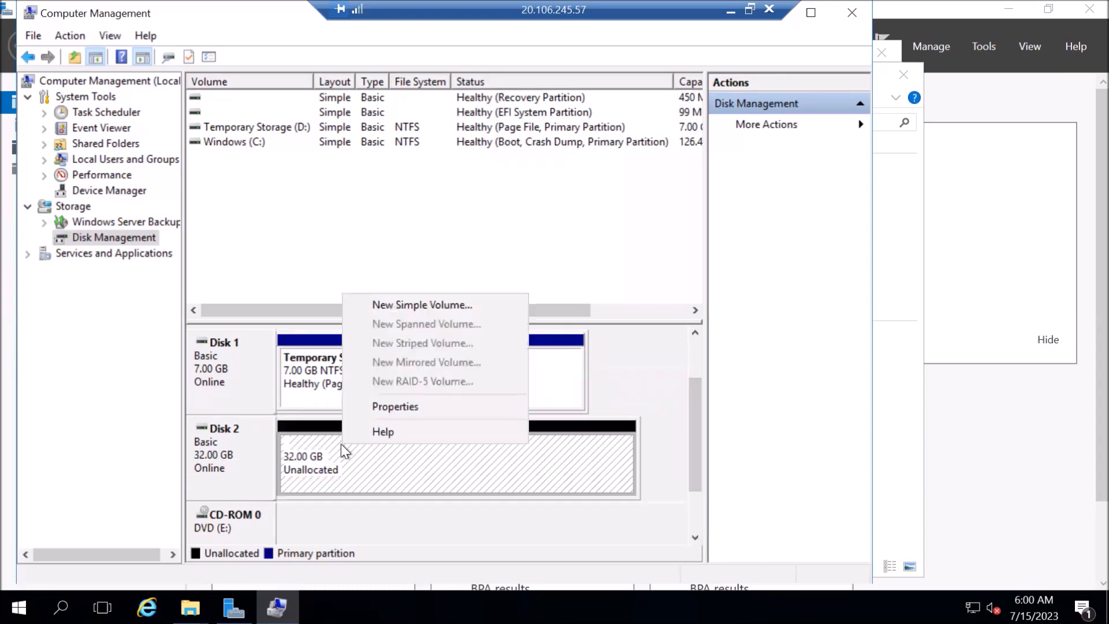
{"action": "left_click", "coordinate": [422, 305]}
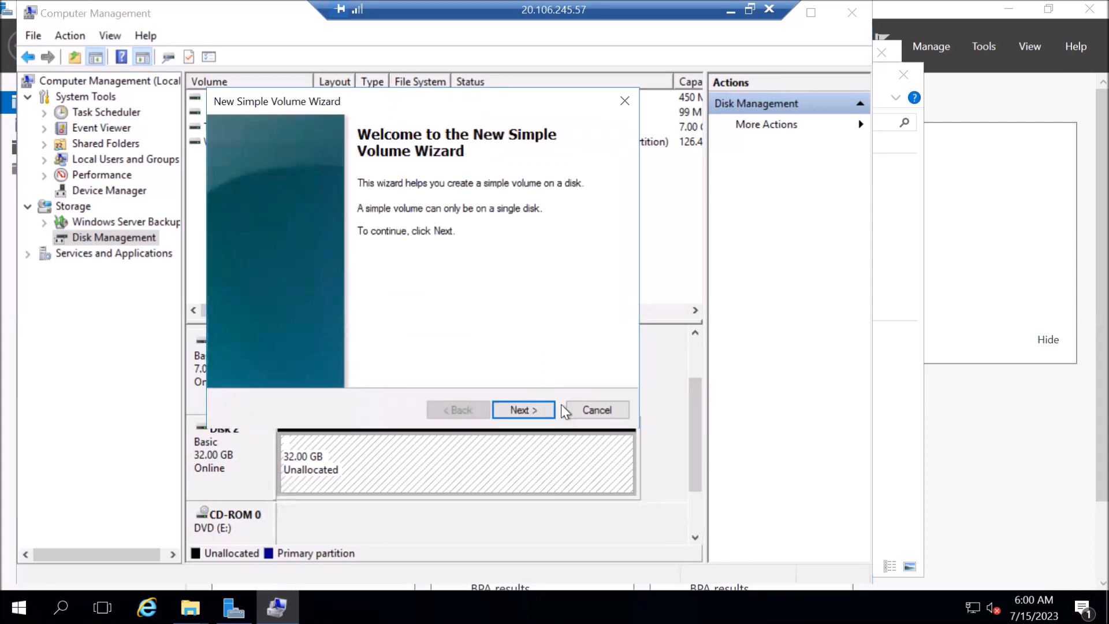
{"action": "left_click", "coordinate": [531, 405]}
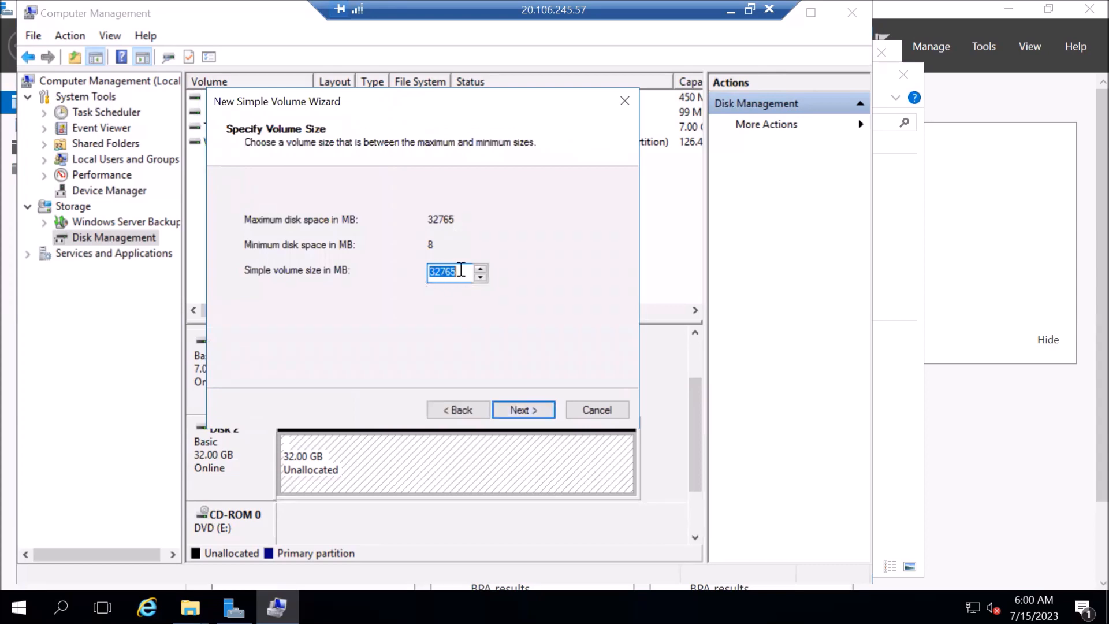
{"action": "left_click", "coordinate": [462, 269]}
{"action": "left_click", "coordinate": [524, 411]}
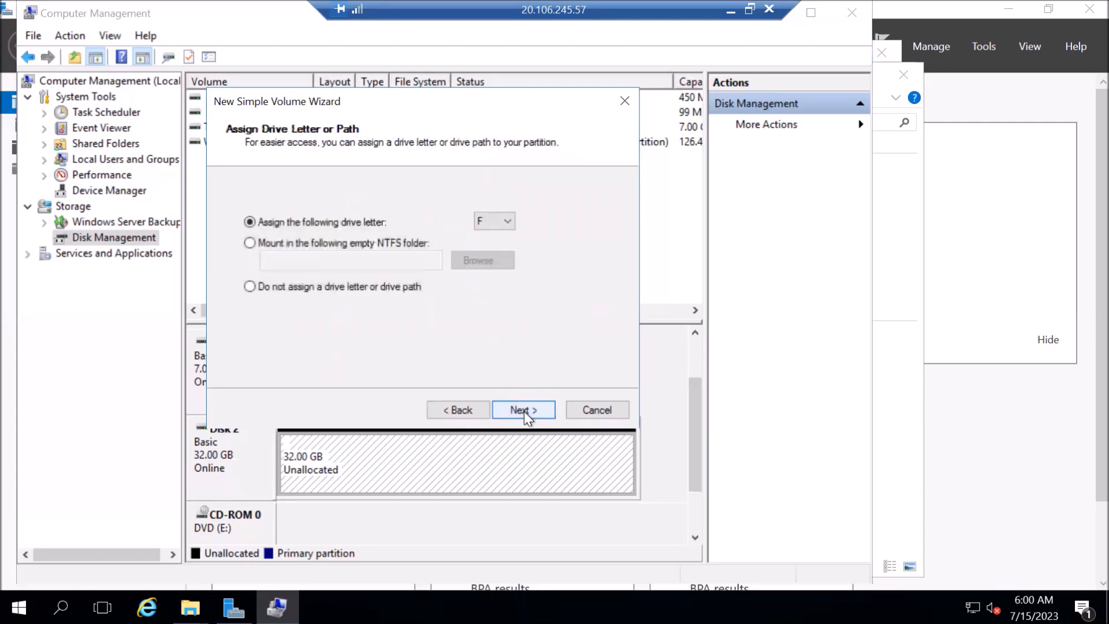
{"action": "left_click", "coordinate": [498, 224]}
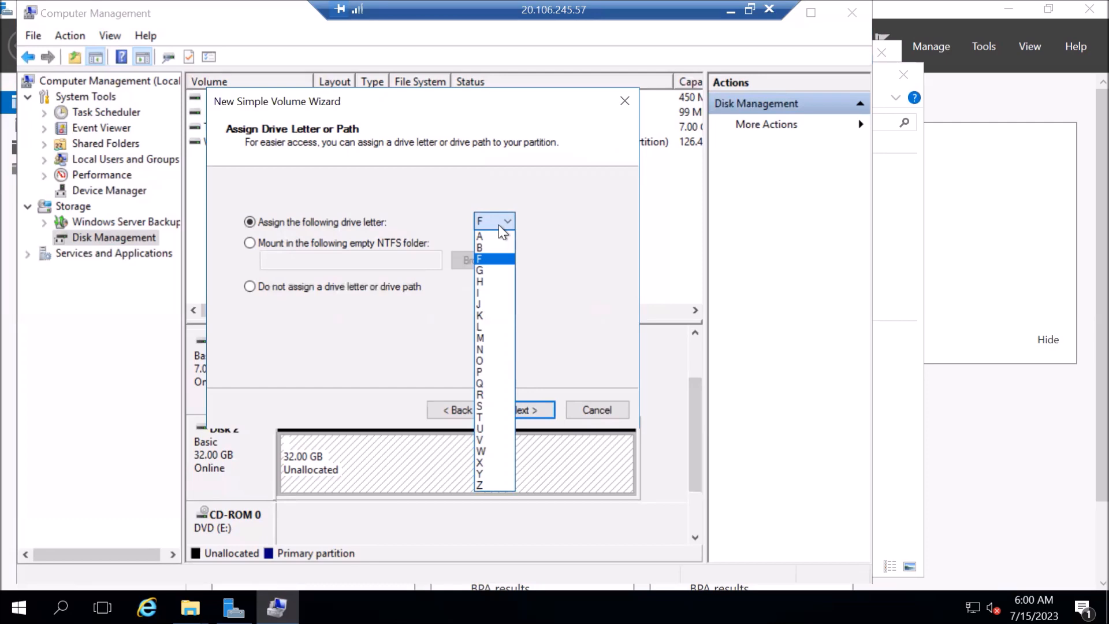
{"action": "left_click", "coordinate": [498, 224]}
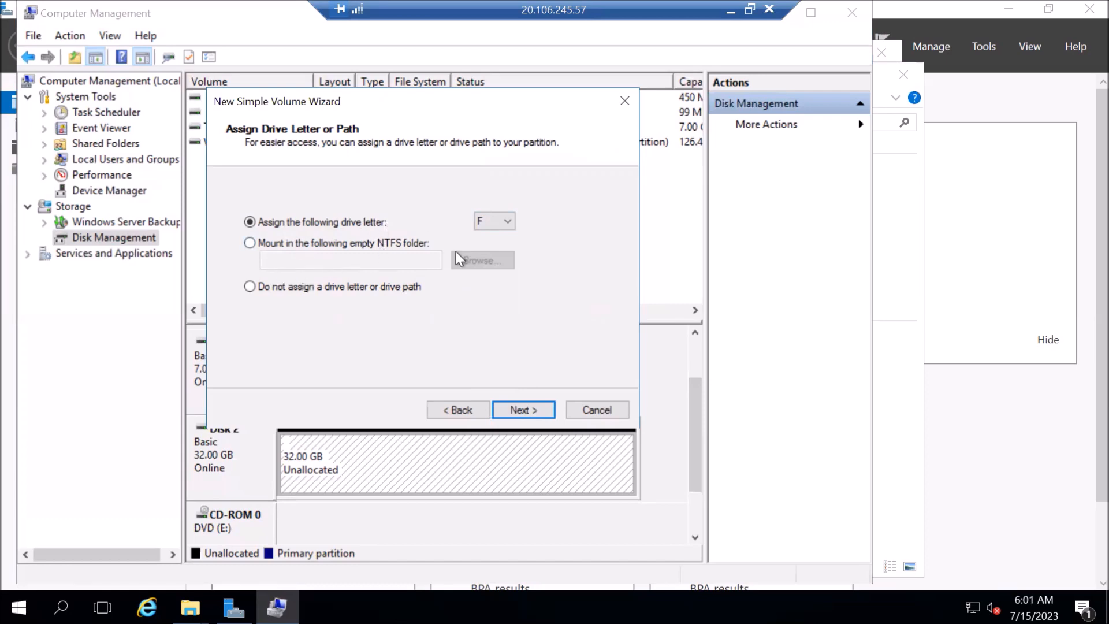
{"action": "left_click", "coordinate": [511, 411]}
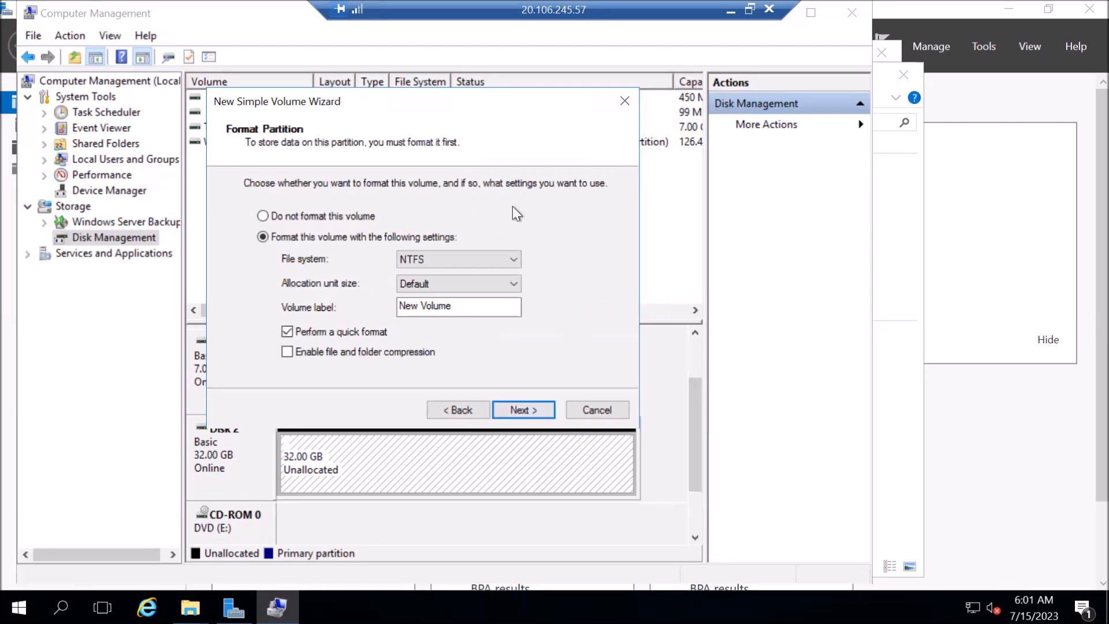
Format the new volume as NTFS with label 'MyStorge' and finish the wizard.
{"action": "left_click", "coordinate": [463, 264]}
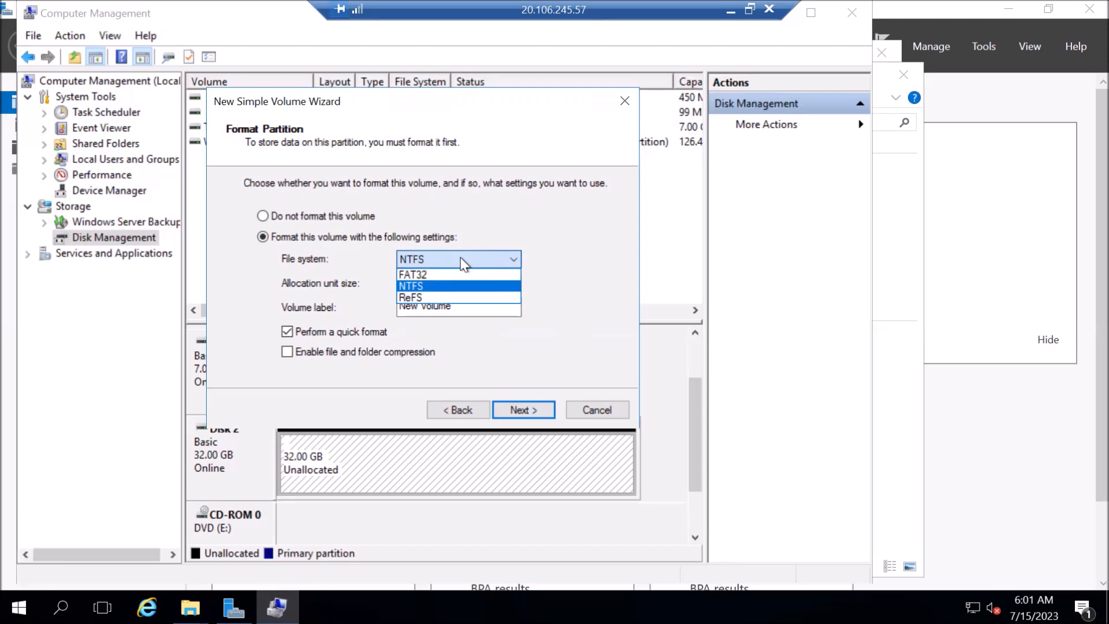
{"action": "left_click", "coordinate": [527, 219]}
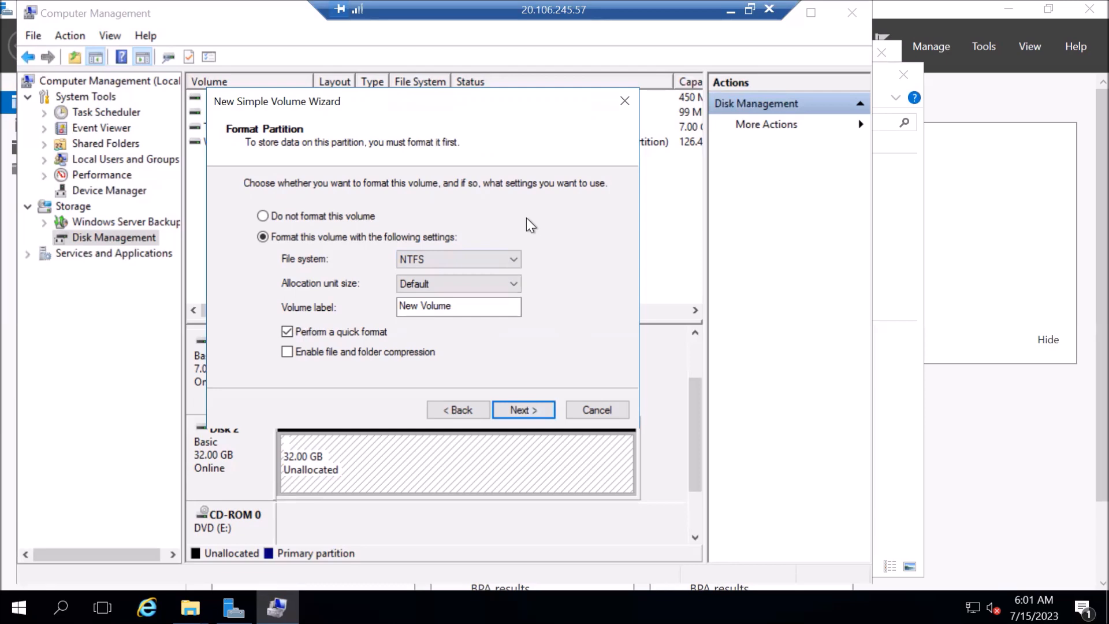
{"action": "left_click", "coordinate": [467, 304]}
{"action": "key", "text": "BackSpace"}
{"action": "key", "text": "BackSpace"}
{"action": "key", "text": "BackSpace"}
{"action": "key", "text": "BackSpace"}
{"action": "key", "text": "BackSpace"}
{"action": "key", "text": "BackSpace"}
{"action": "key", "text": "BackSpace"}
{"action": "key", "text": "BackSpace"}
{"action": "key", "text": "BackSpace"}
{"action": "key", "text": "BackSpace"}
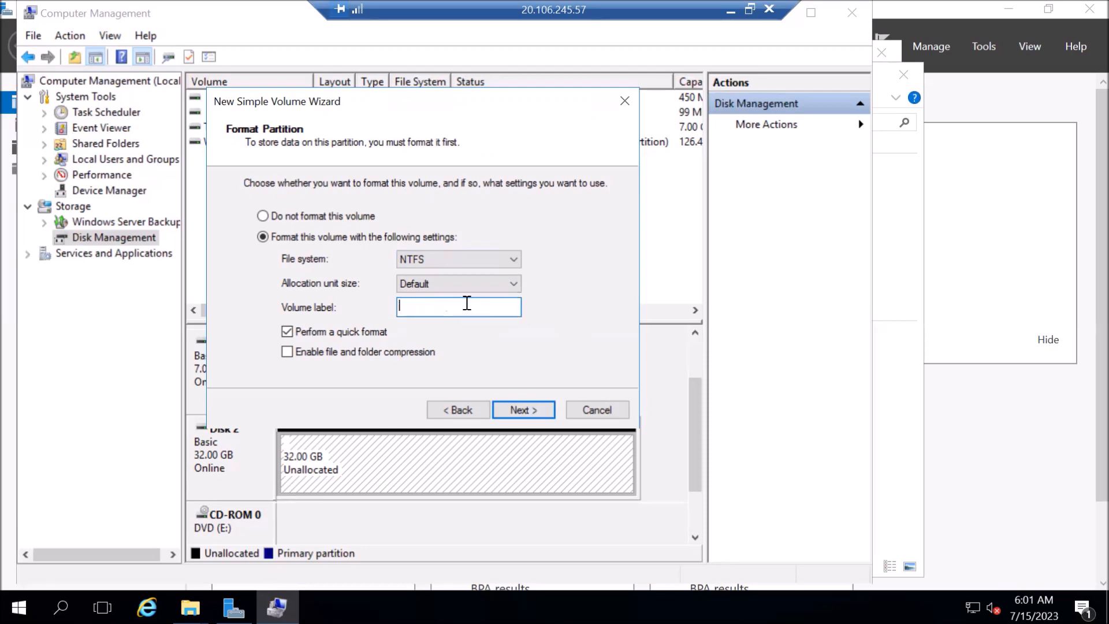
{"action": "type", "text": "MyStorge"}
{"action": "left_click", "coordinate": [517, 409]}
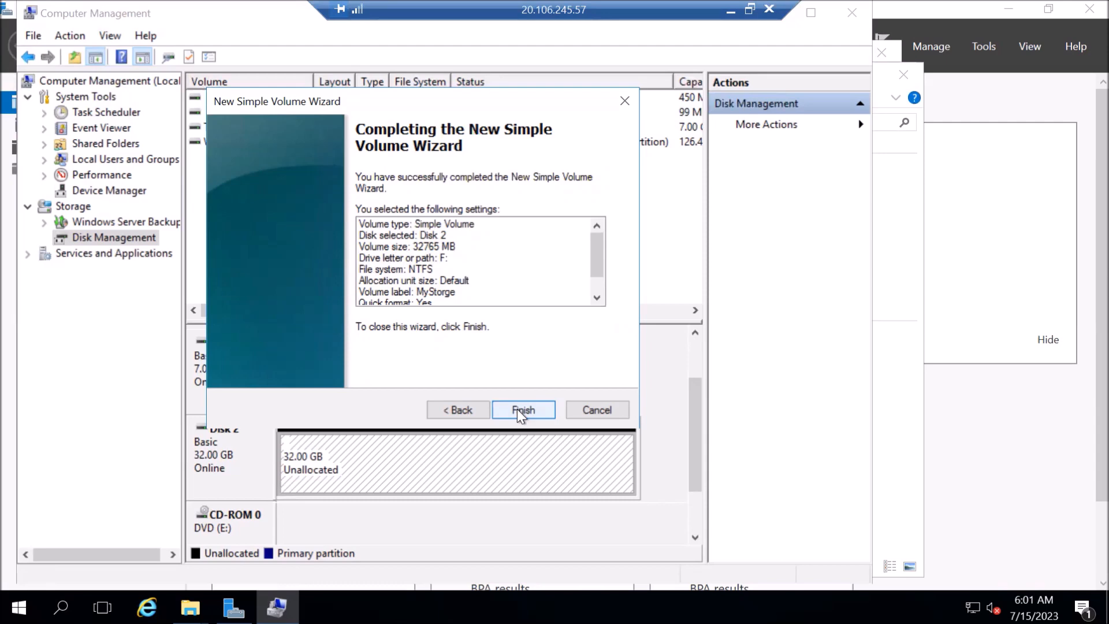
{"action": "left_click", "coordinate": [517, 409]}
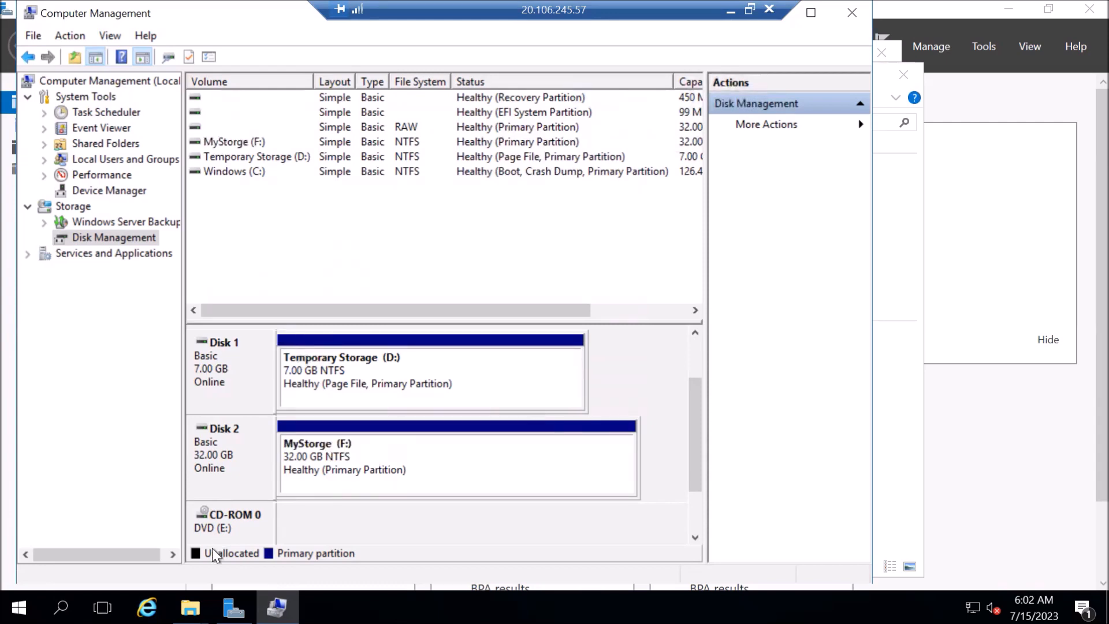
{"action": "left_click", "coordinate": [190, 606]}
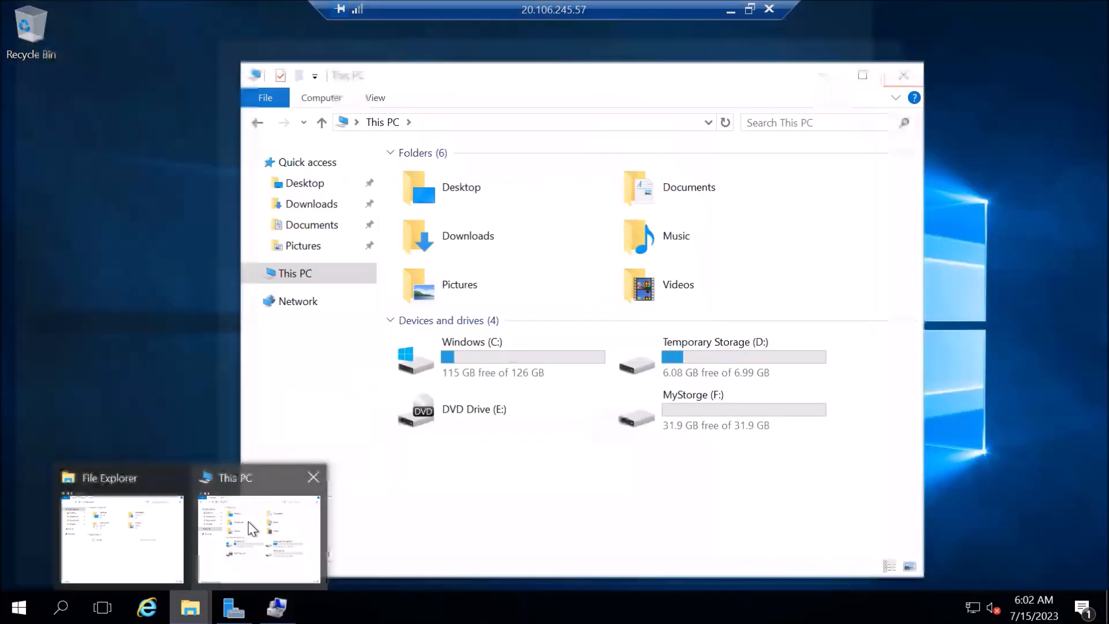
{"action": "left_click", "coordinate": [252, 528]}
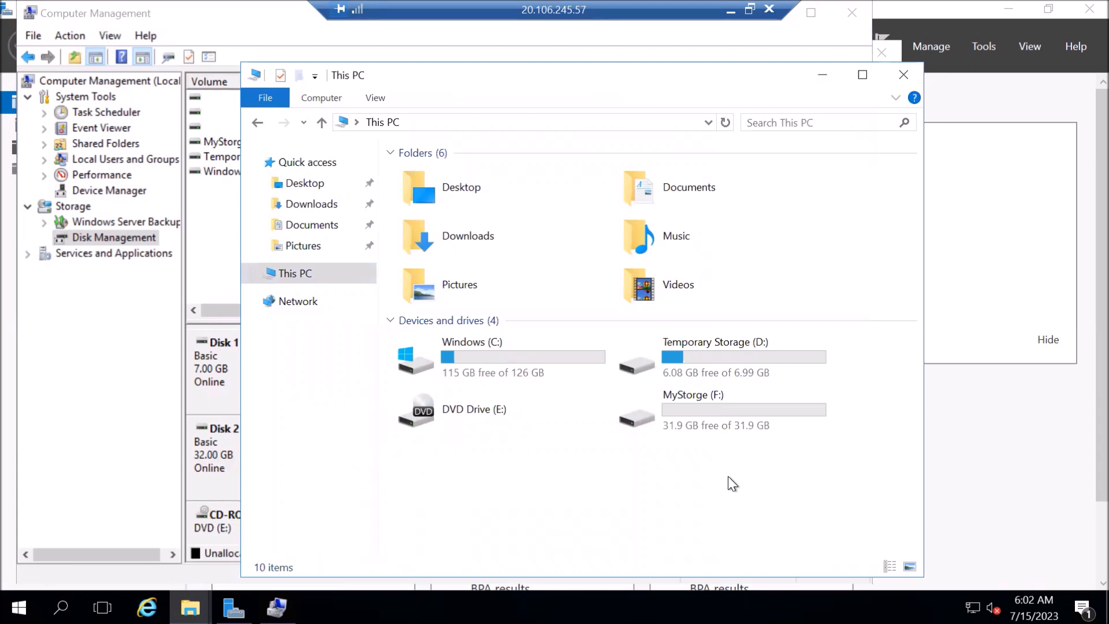
{"action": "left_click", "coordinate": [725, 422]}
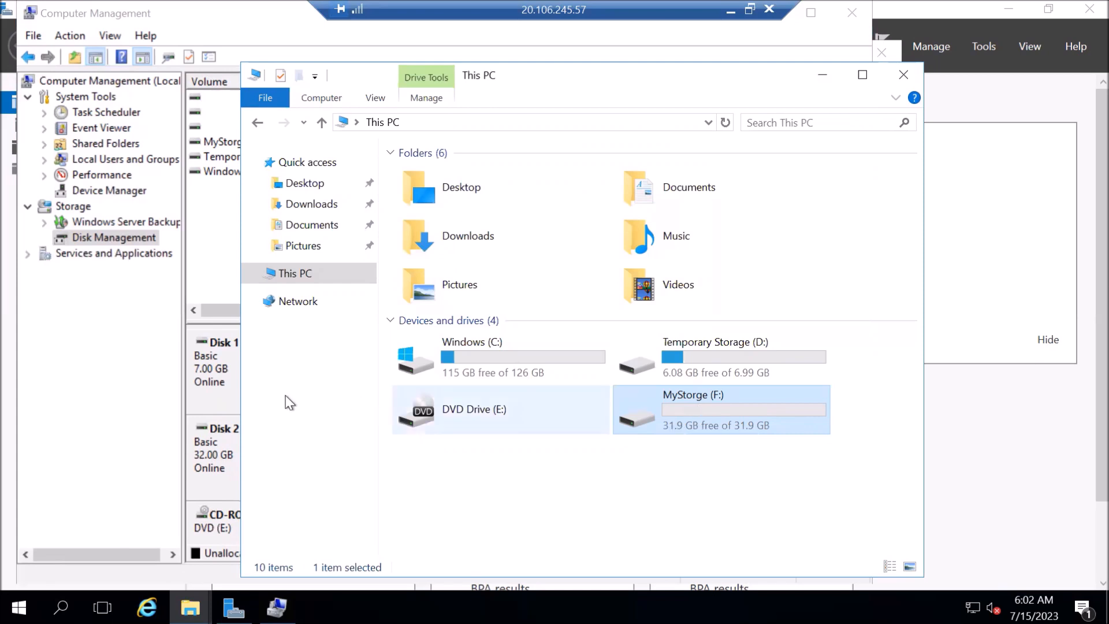
{"action": "left_click", "coordinate": [120, 235]}
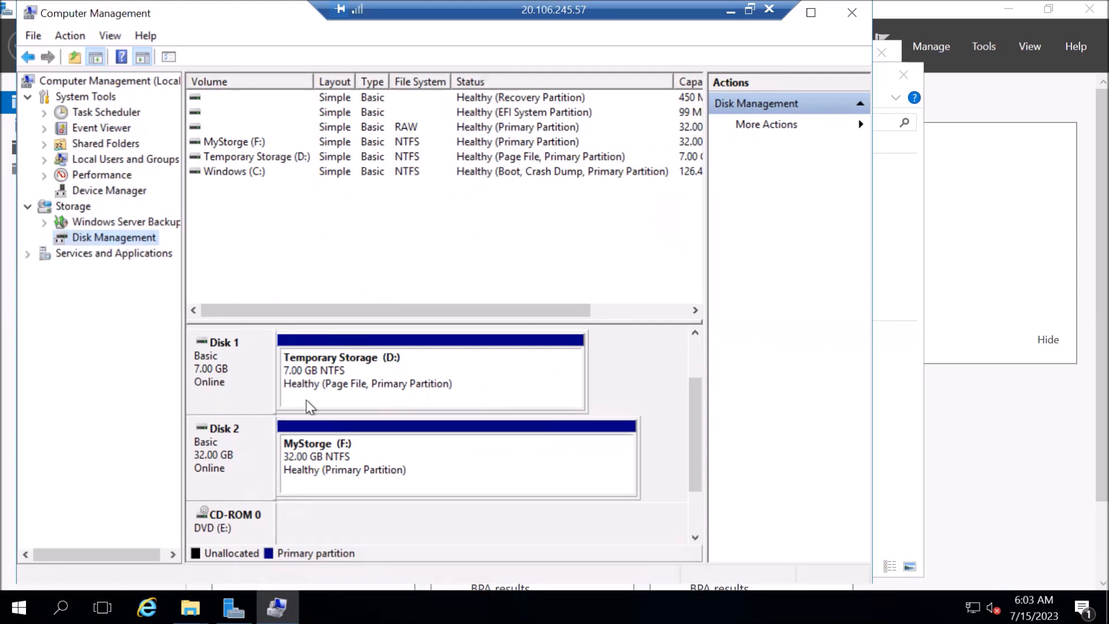
Delete the MyStorge (F:) volume, leaving Disk 2 as 32 GB unallocated.
{"action": "right_click", "coordinate": [373, 461]}
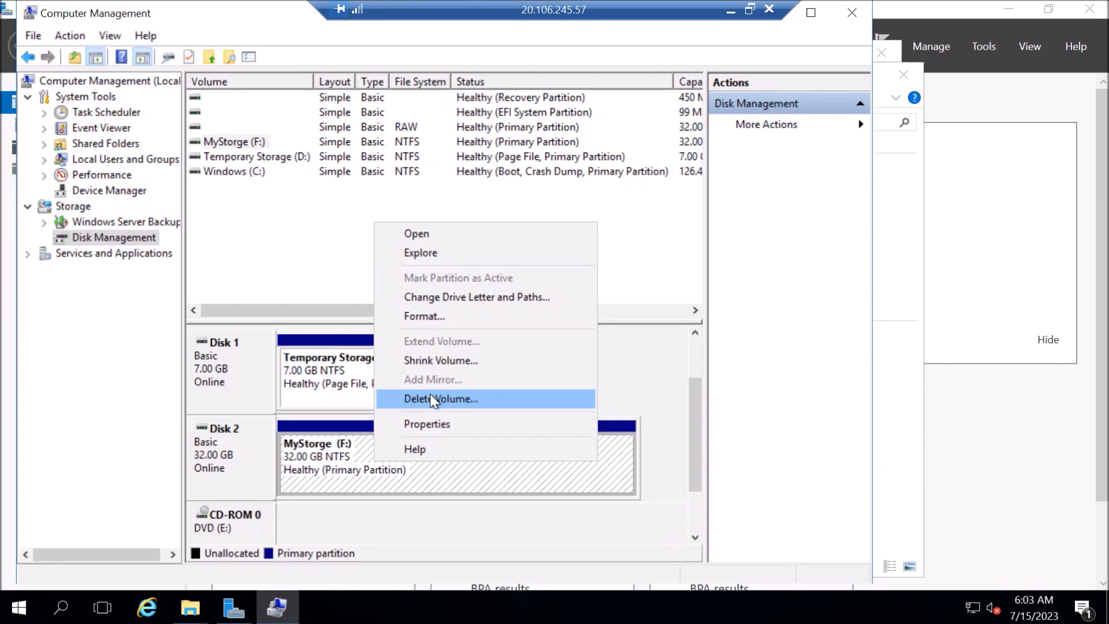
{"action": "left_click", "coordinate": [463, 401]}
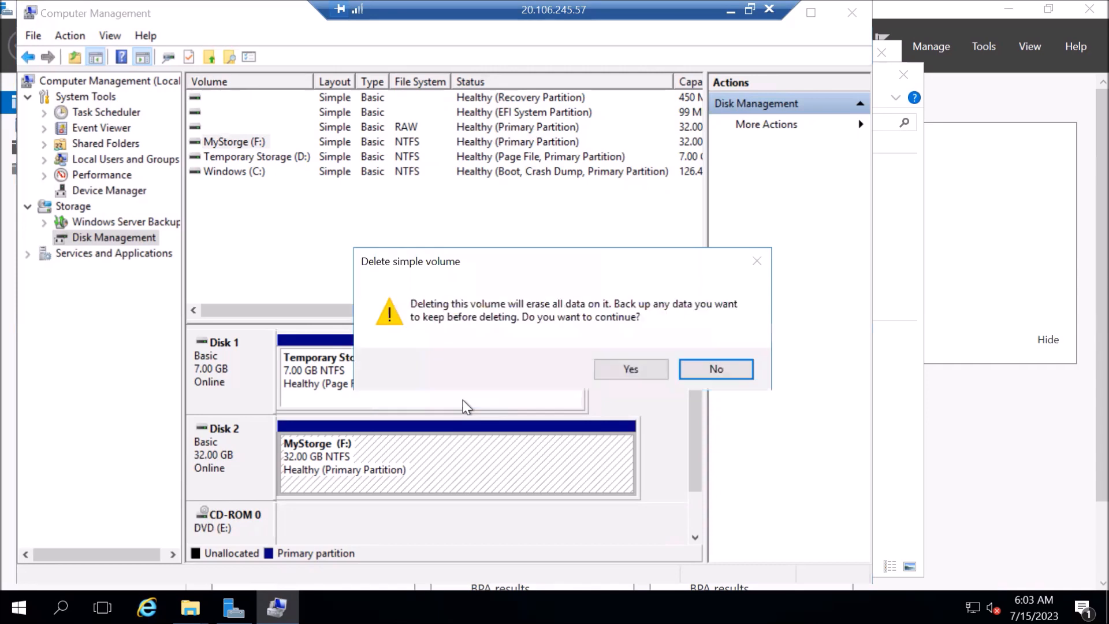
{"action": "left_click", "coordinate": [628, 375]}
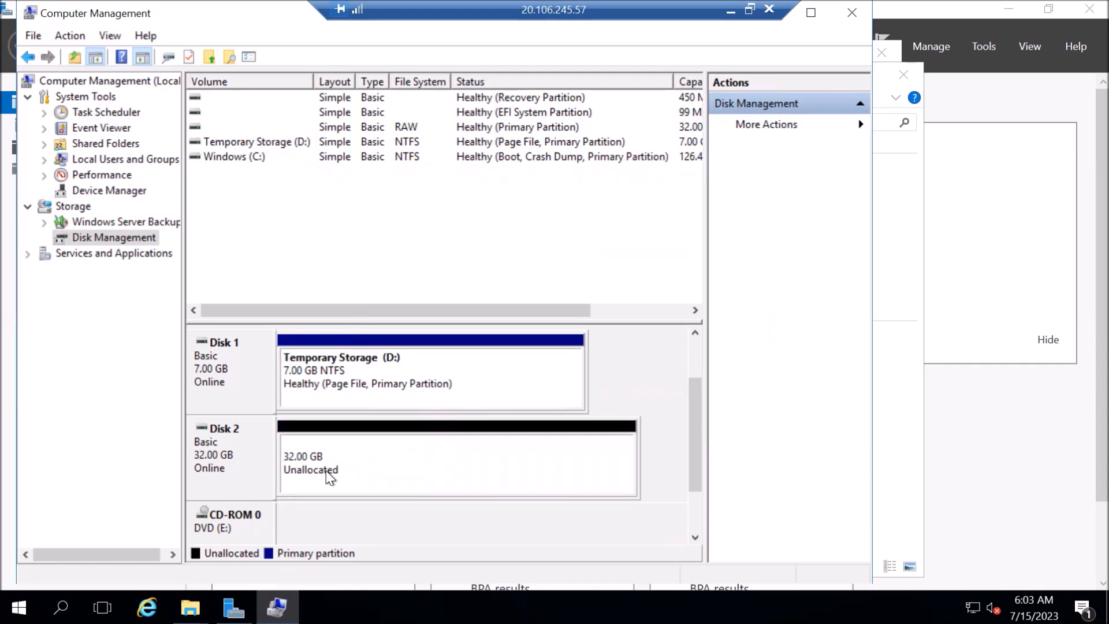
Take Disk 2 offline.
{"action": "left_click", "coordinate": [224, 458]}
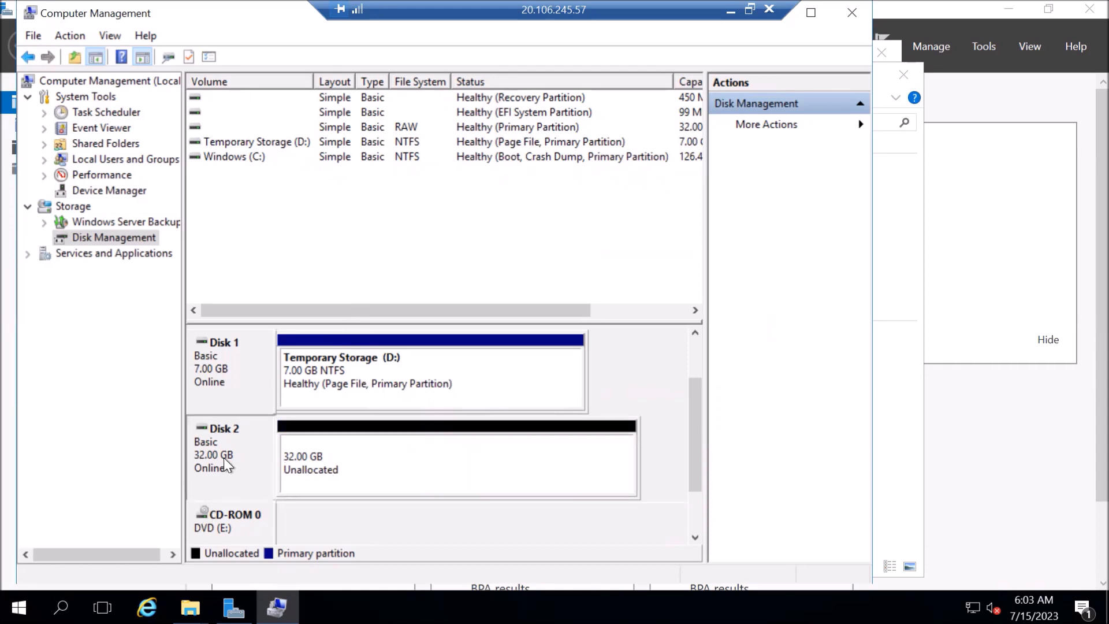
{"action": "right_click", "coordinate": [223, 458]}
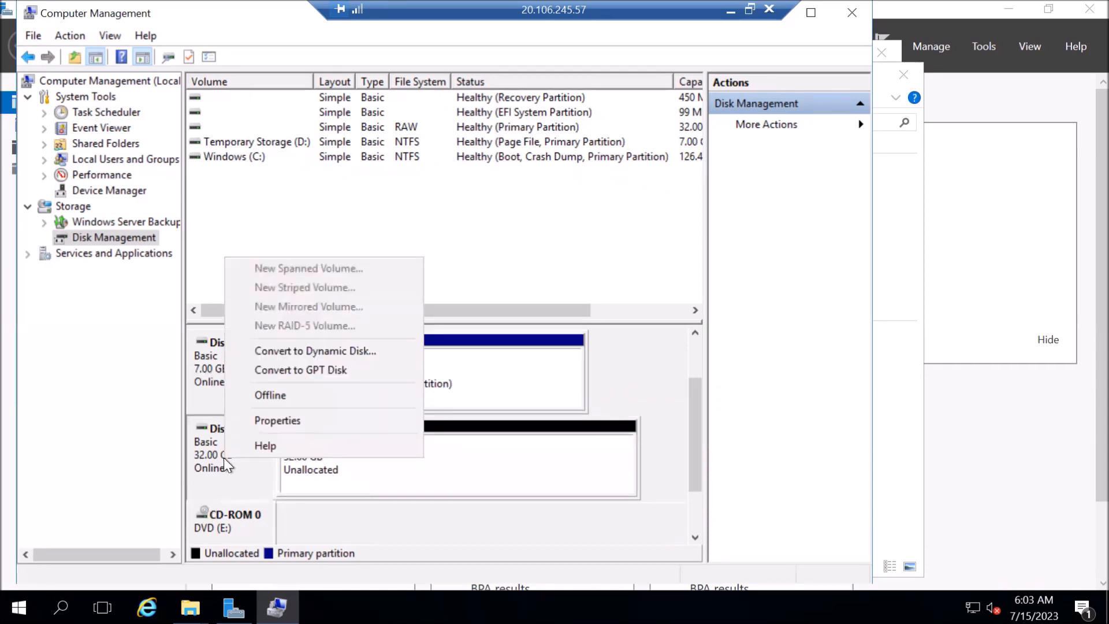
{"action": "left_click", "coordinate": [281, 396]}
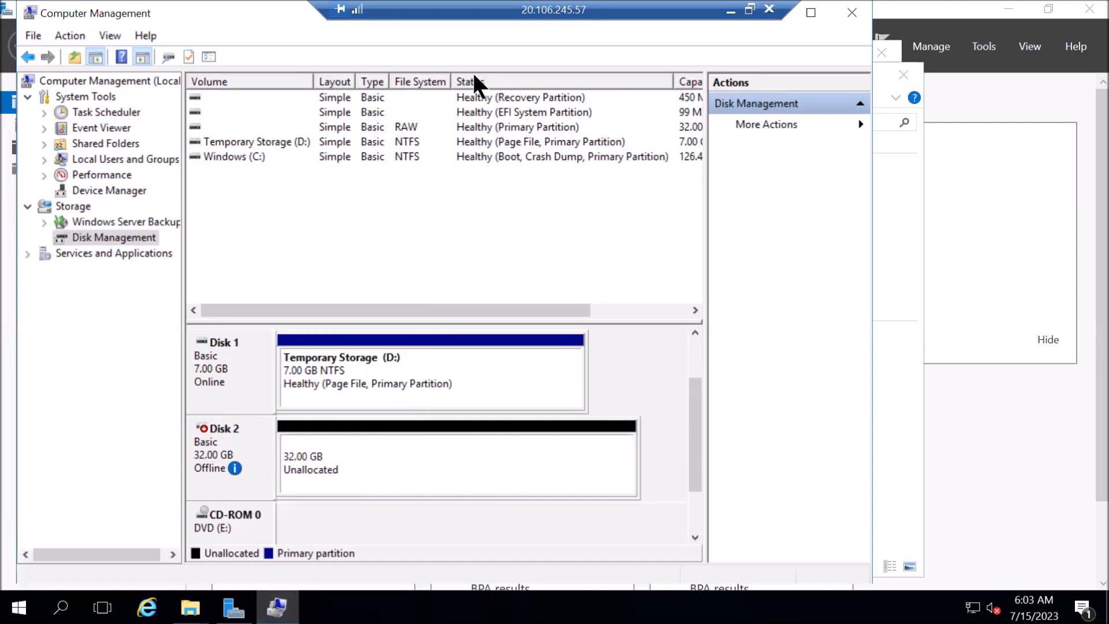
Minimize the Remote Desktop session to return to WebsrvVM1's Disks page in Azure.
{"action": "left_click", "coordinate": [732, 9]}
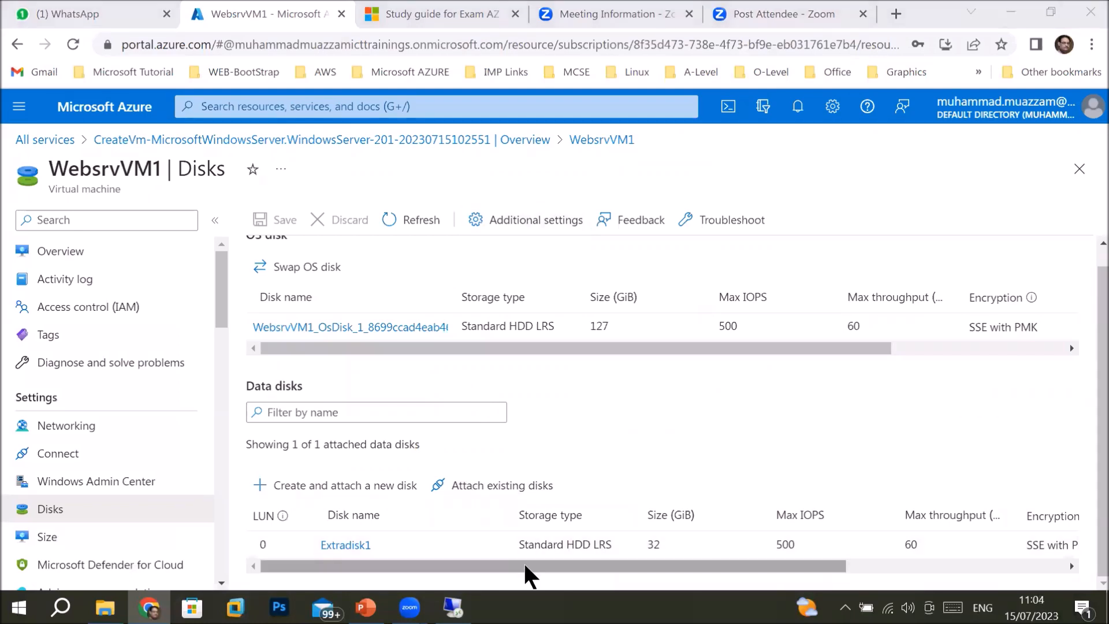
Detach Extradisk1 from WebsrvVM1's data disks and save the change.
{"action": "left_click_drag", "start_coordinate": [527, 568], "coordinate": [551, 568]}
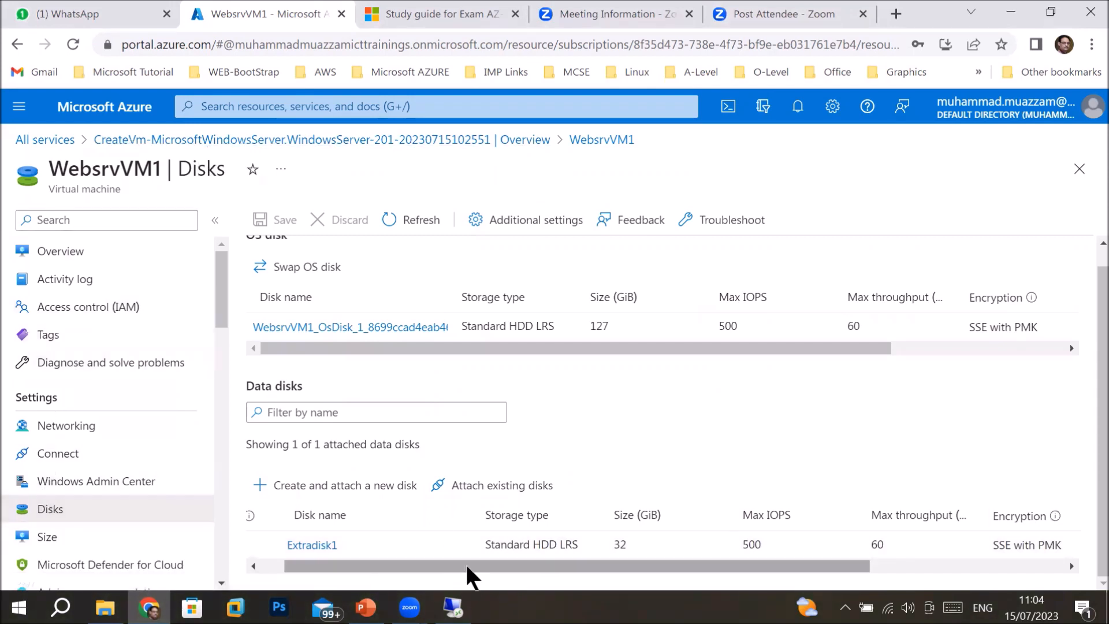
{"action": "left_click_drag", "start_coordinate": [468, 565], "coordinate": [773, 563]}
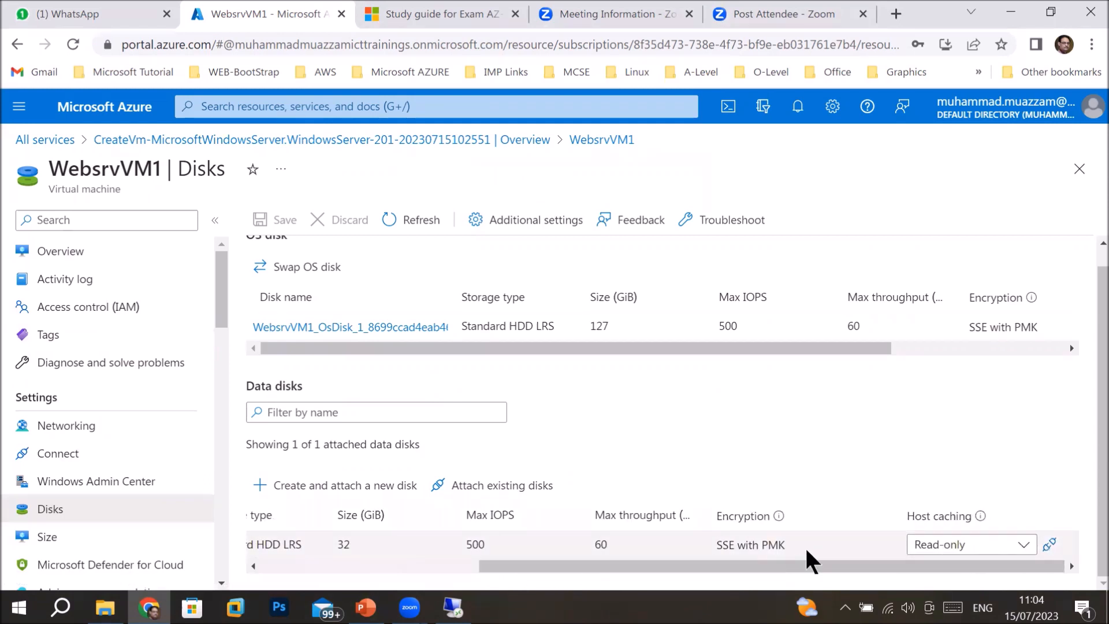
{"action": "left_click", "coordinate": [1050, 545]}
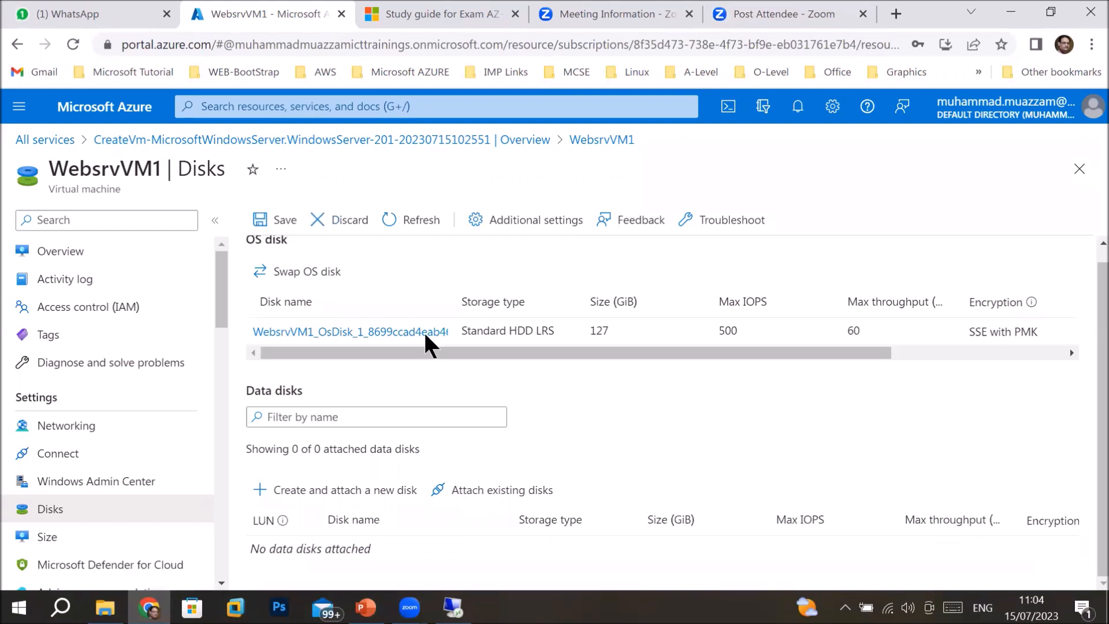
{"action": "left_click", "coordinate": [261, 222]}
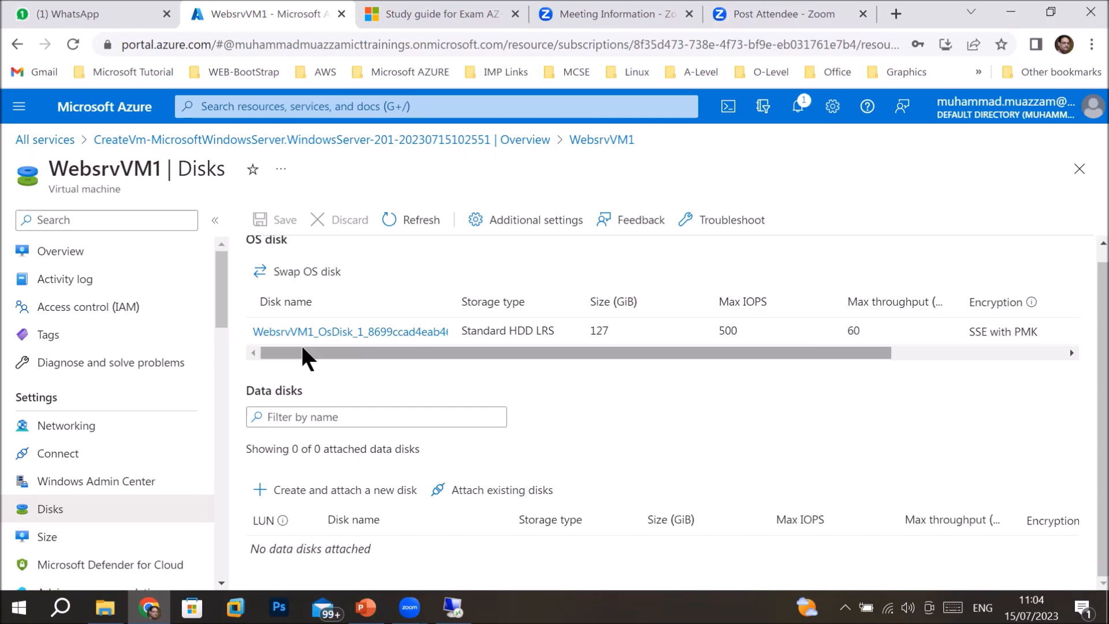
Make slide 11's 'Manage virtual machine sizes' agenda bullet bold, then return to the WebsrvVM1 session.
{"action": "left_click", "coordinate": [366, 608]}
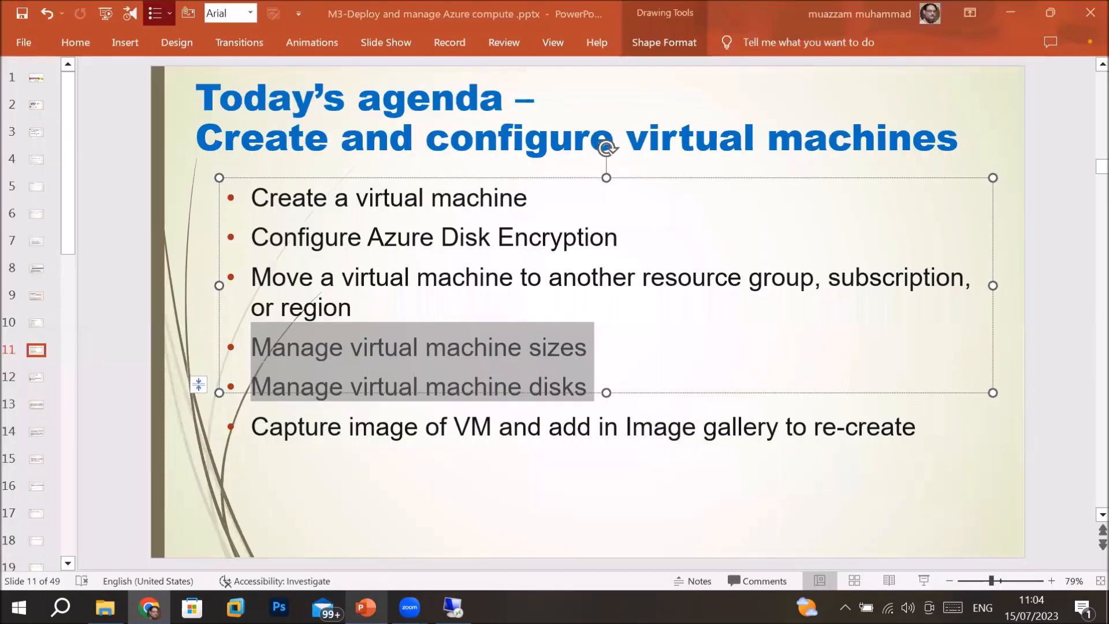
{"action": "left_click", "coordinate": [376, 398]}
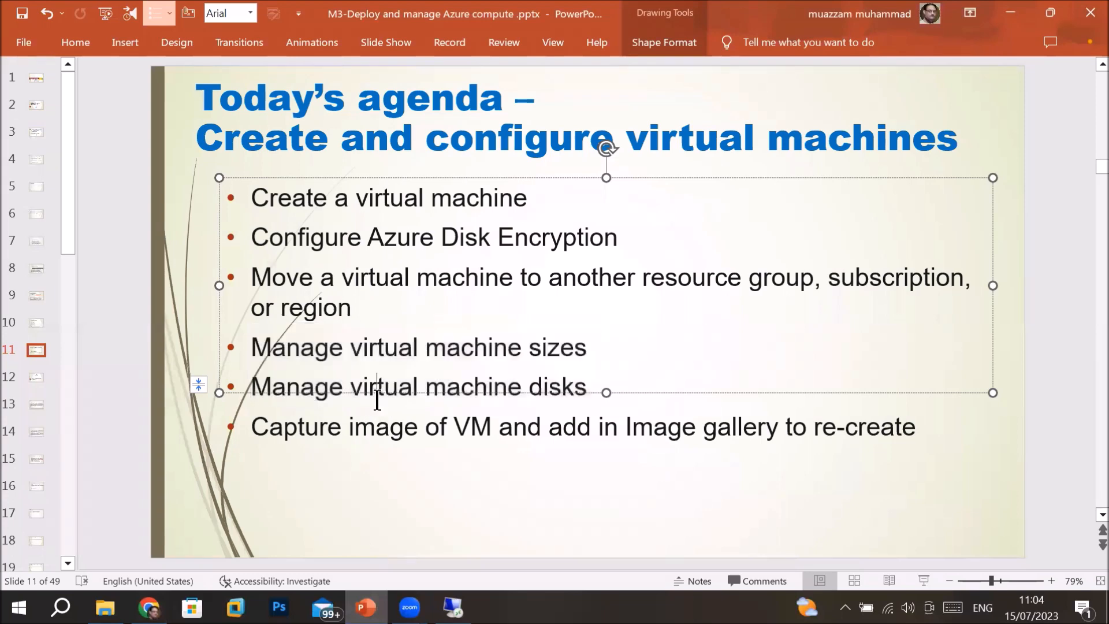
{"action": "left_click_drag", "start_coordinate": [247, 386], "coordinate": [409, 392]}
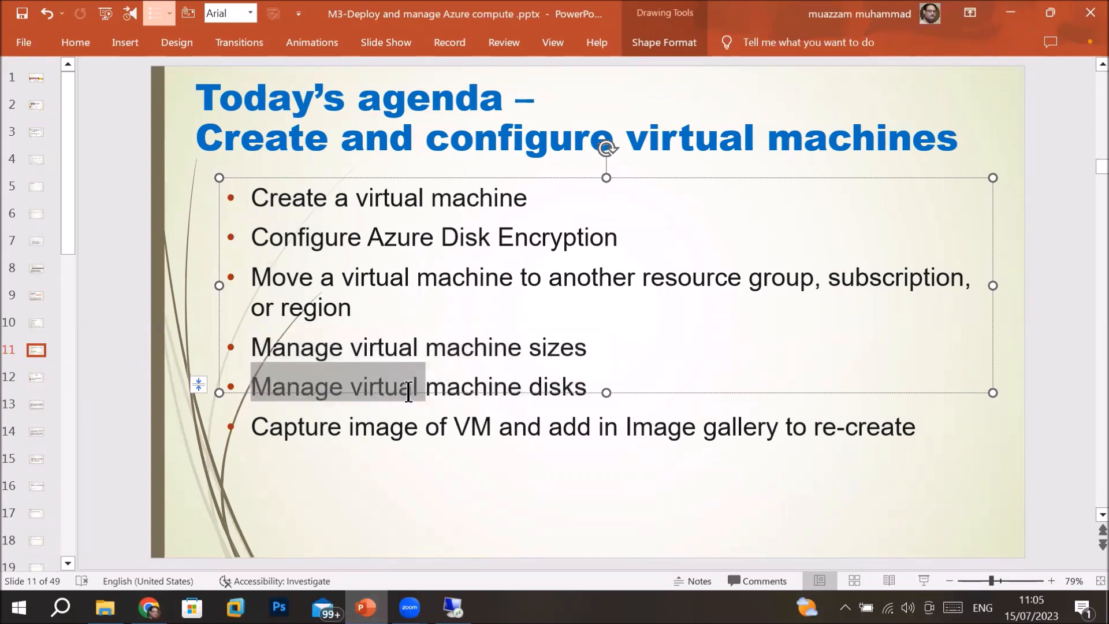
{"action": "left_click", "coordinate": [305, 350]}
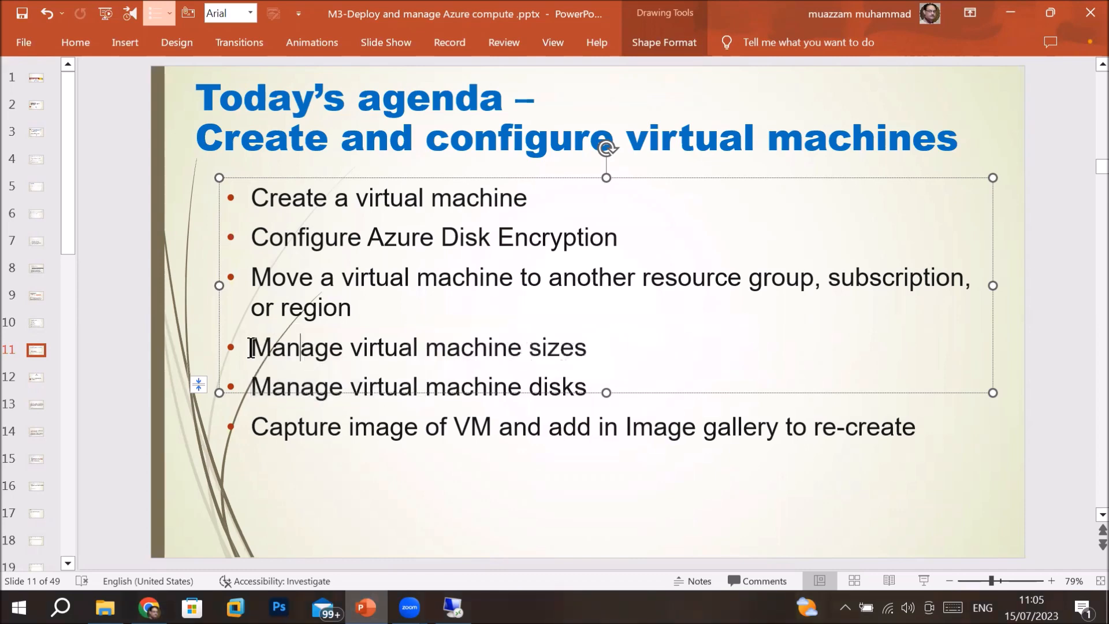
{"action": "left_click_drag", "start_coordinate": [250, 347], "coordinate": [592, 347]}
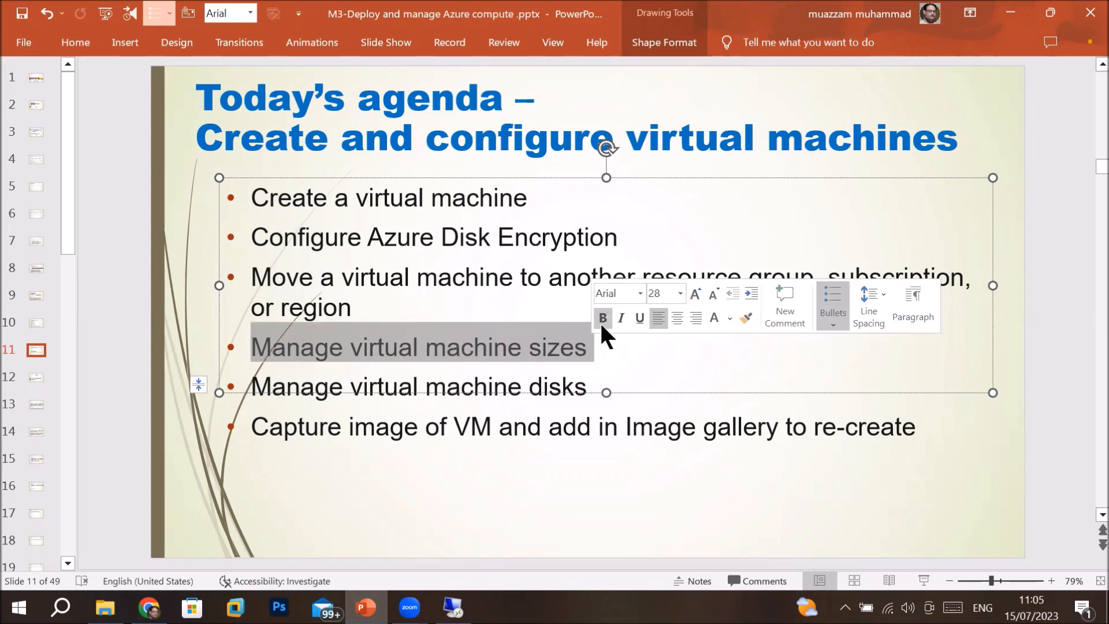
{"action": "left_click", "coordinate": [602, 319]}
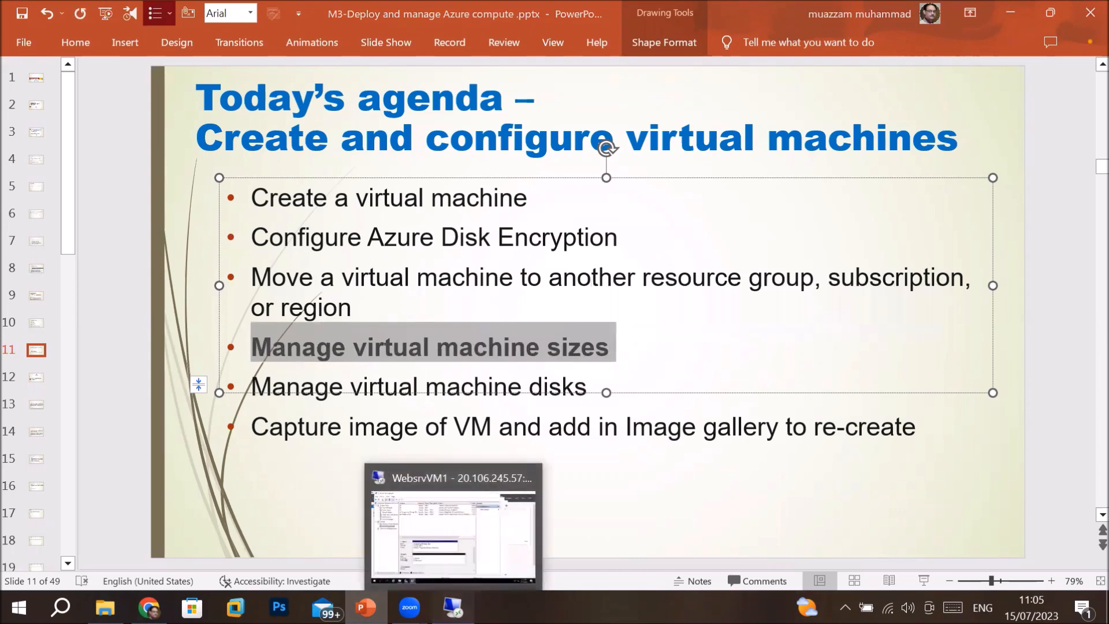
{"action": "left_click", "coordinate": [453, 607]}
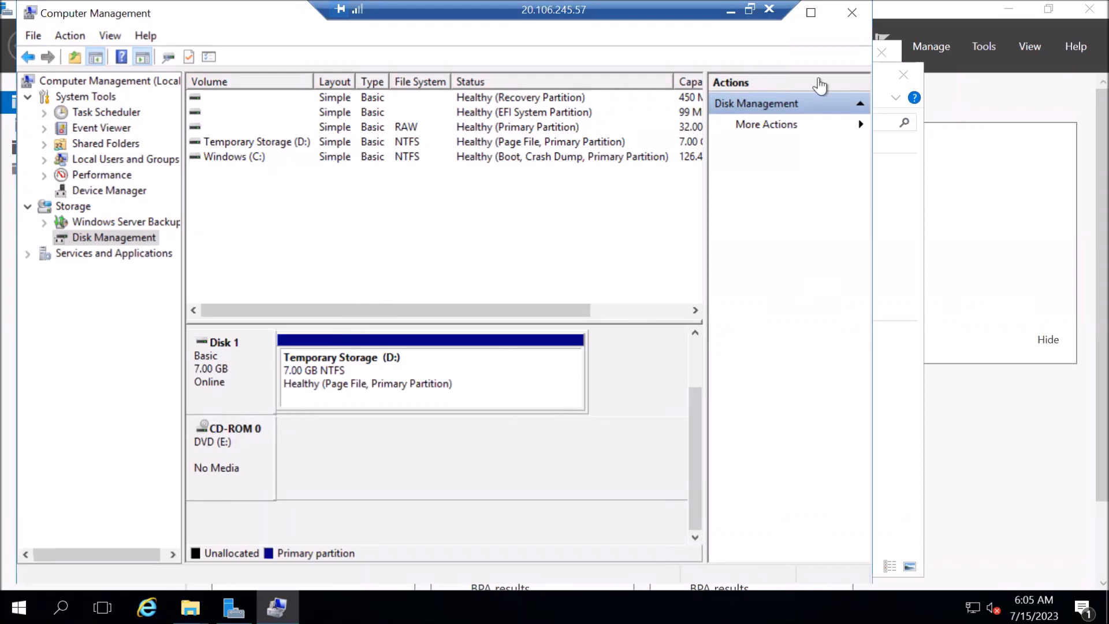
Close Computer Management, refresh This PC, and return to PowerPoint's slide 11 agenda.
{"action": "double_click", "coordinate": [27, 16]}
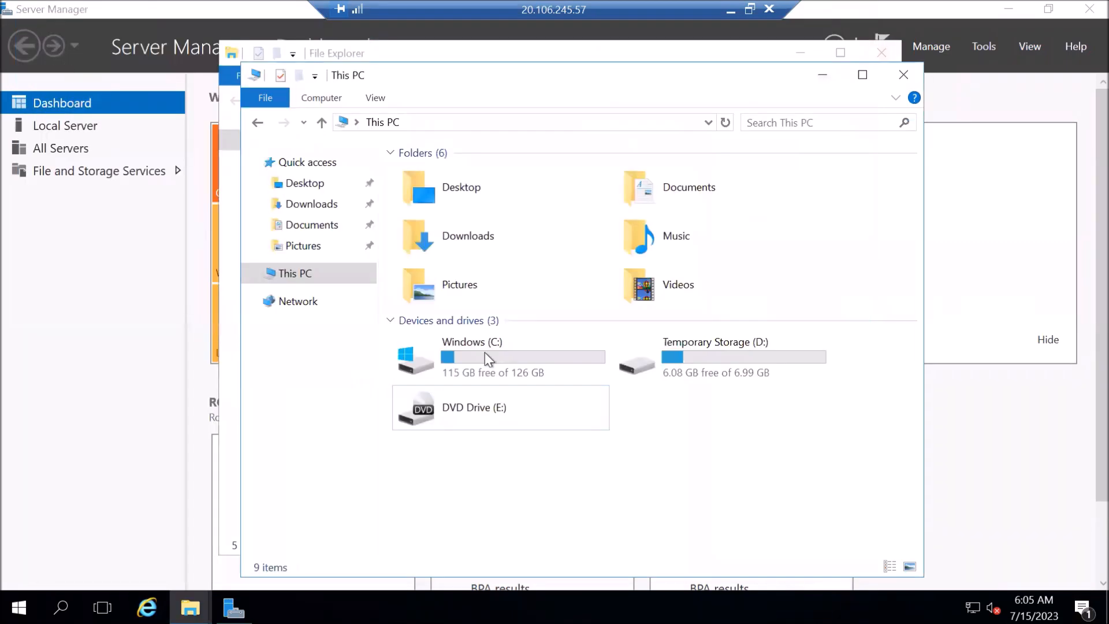
{"action": "right_click", "coordinate": [745, 419]}
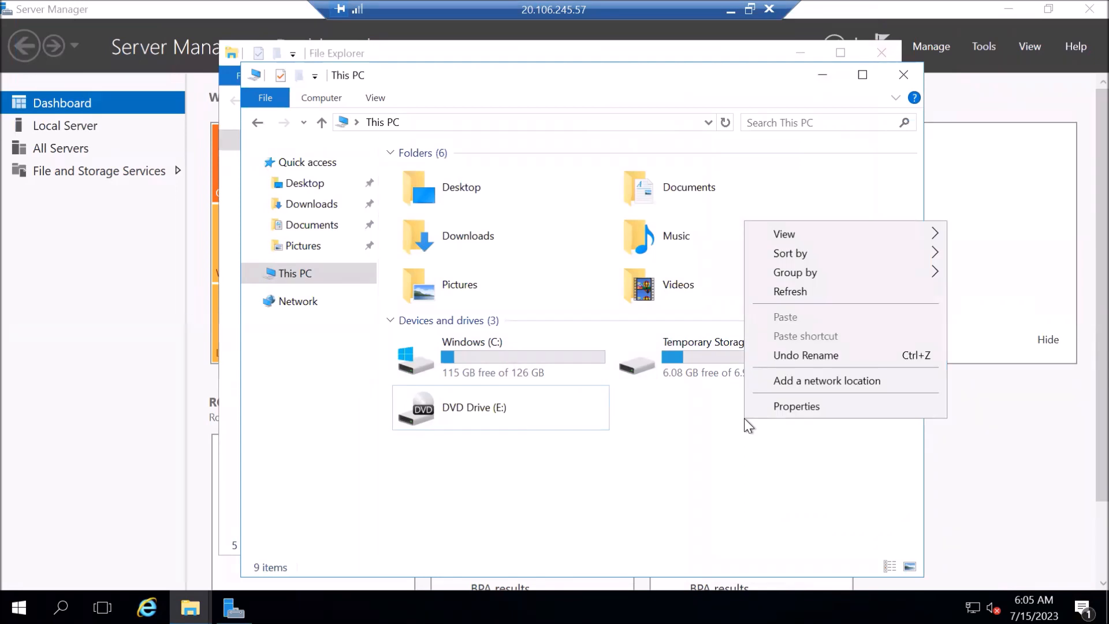
{"action": "left_click", "coordinate": [823, 293]}
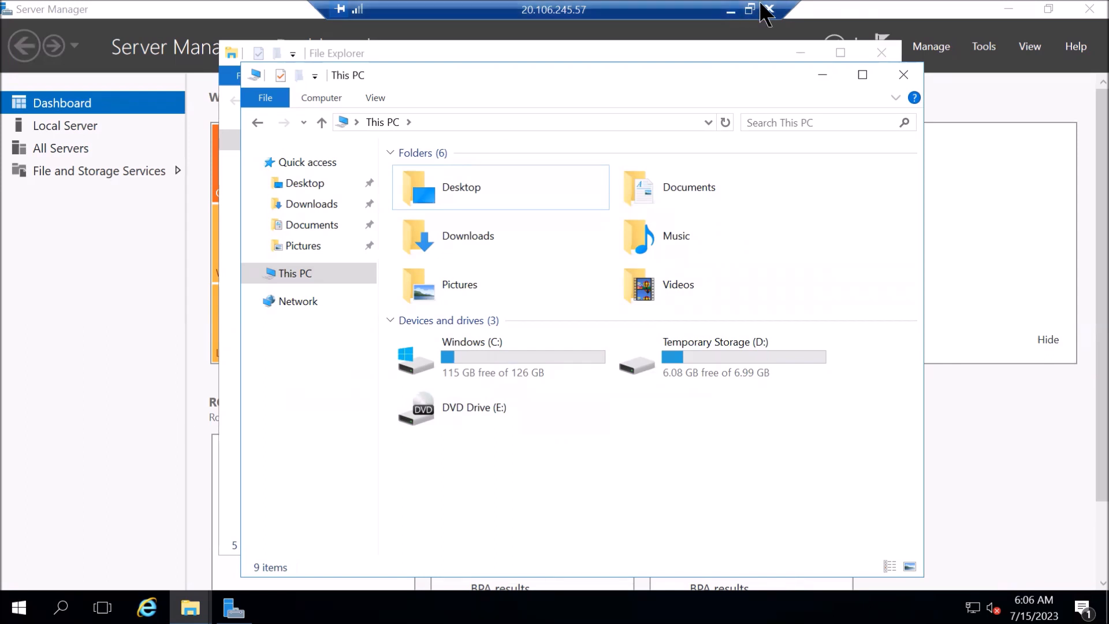
{"action": "left_click", "coordinate": [731, 11]}
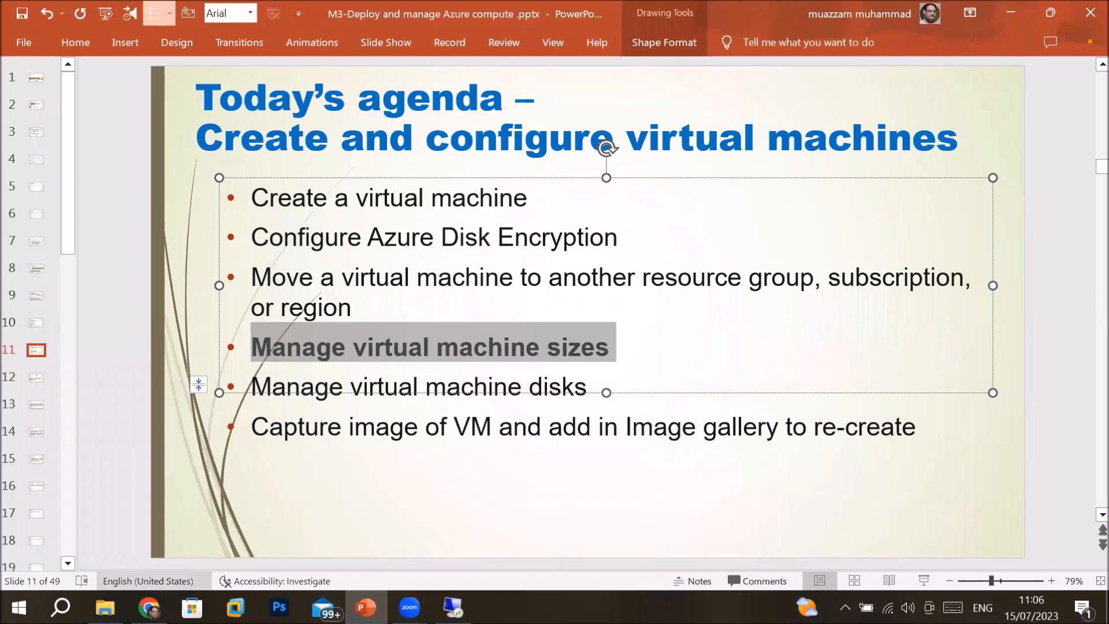
Open WebsrvVM1's Size page in the portal and select D4s_v3 from the popular sizes.
{"action": "left_click", "coordinate": [149, 607]}
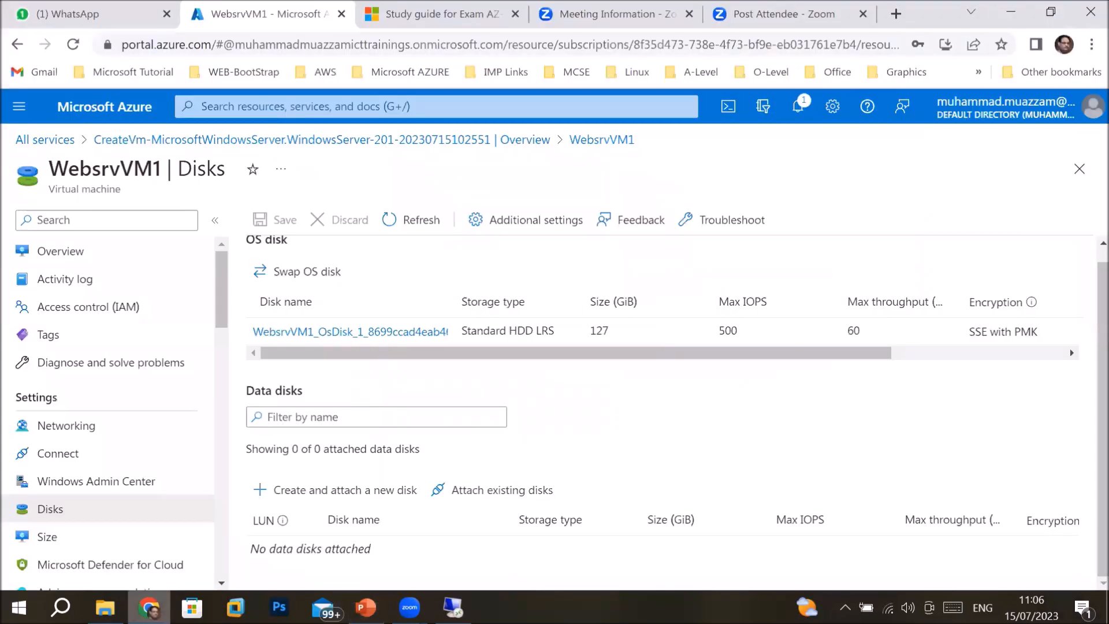
{"action": "left_click", "coordinate": [70, 542]}
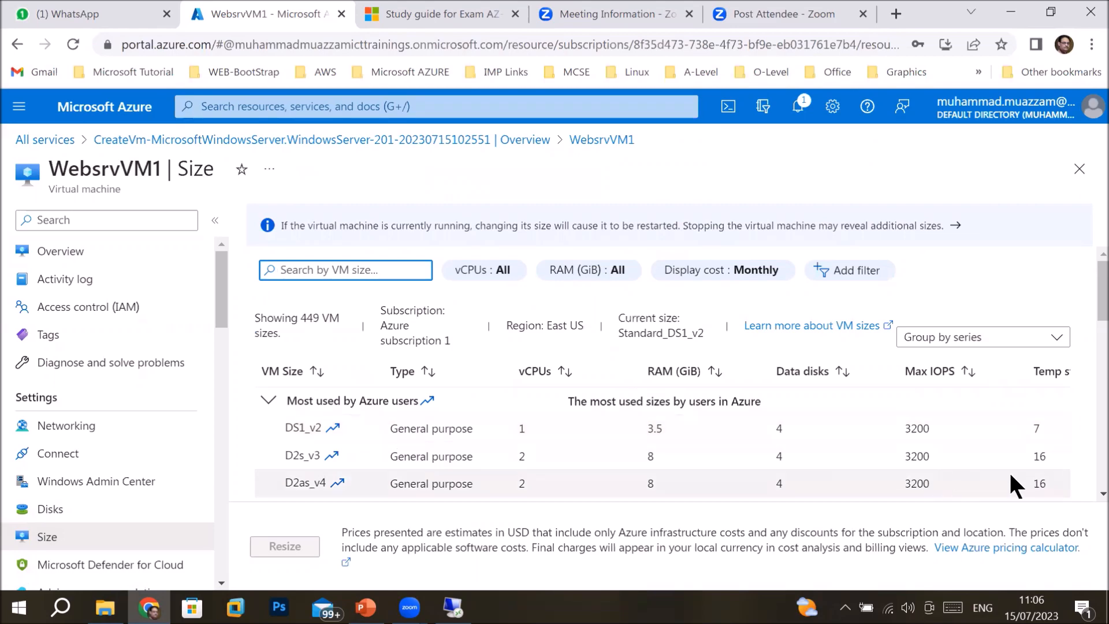
{"action": "scroll", "coordinate": [1087, 492], "scroll_direction": "down", "scroll_amount": 2}
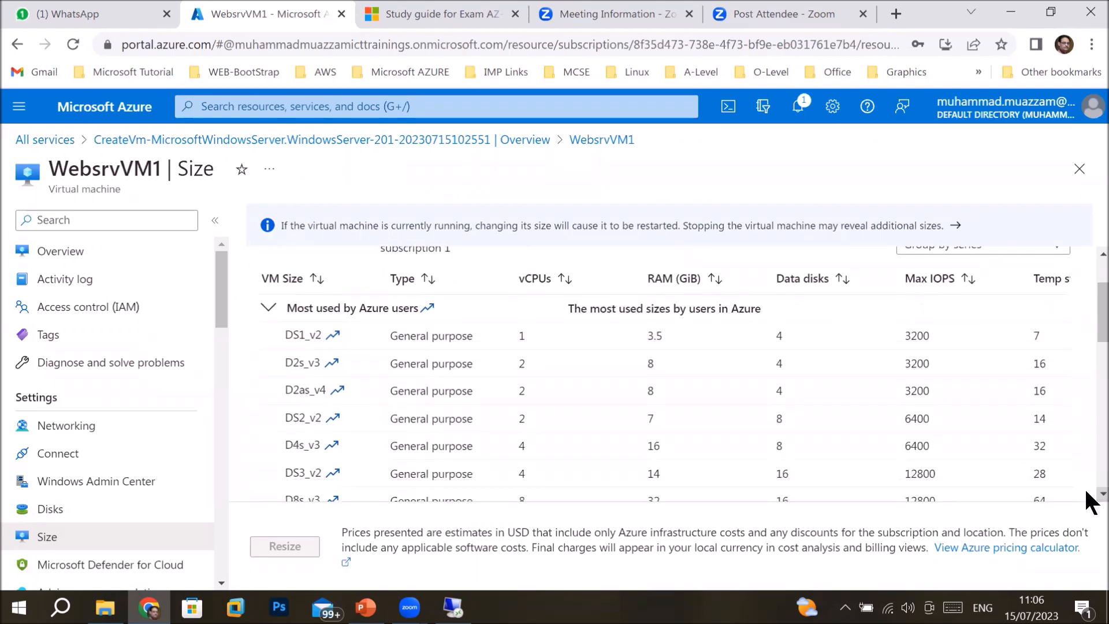
{"action": "scroll", "coordinate": [1087, 492], "scroll_direction": "down", "scroll_amount": 1}
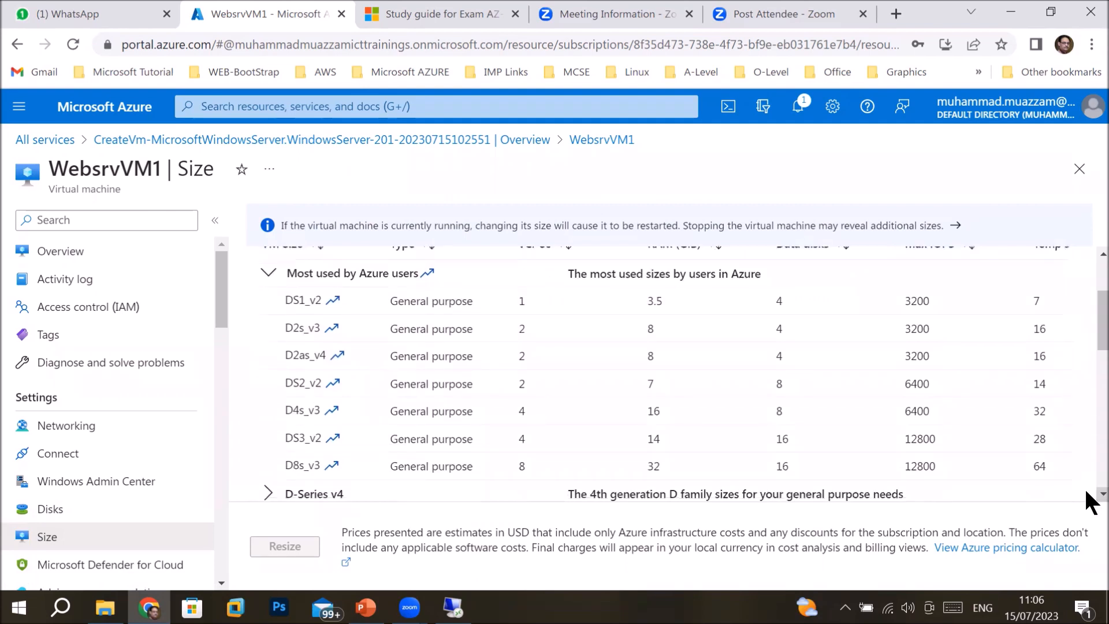
{"action": "left_click", "coordinate": [315, 413]}
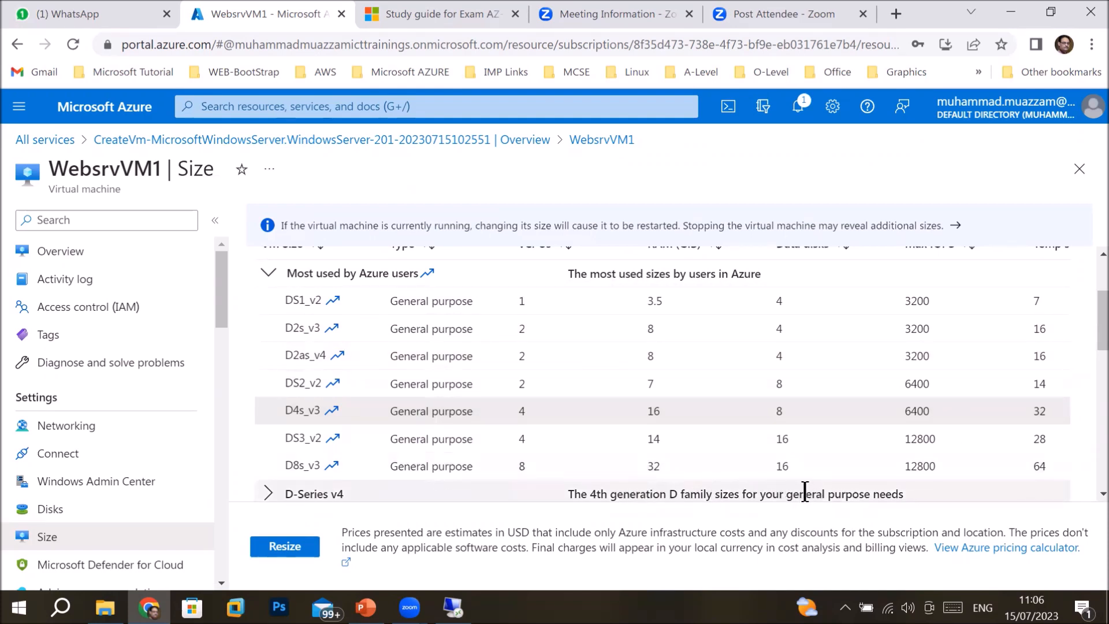
{"action": "scroll", "coordinate": [1087, 495], "scroll_direction": "down", "scroll_amount": 3}
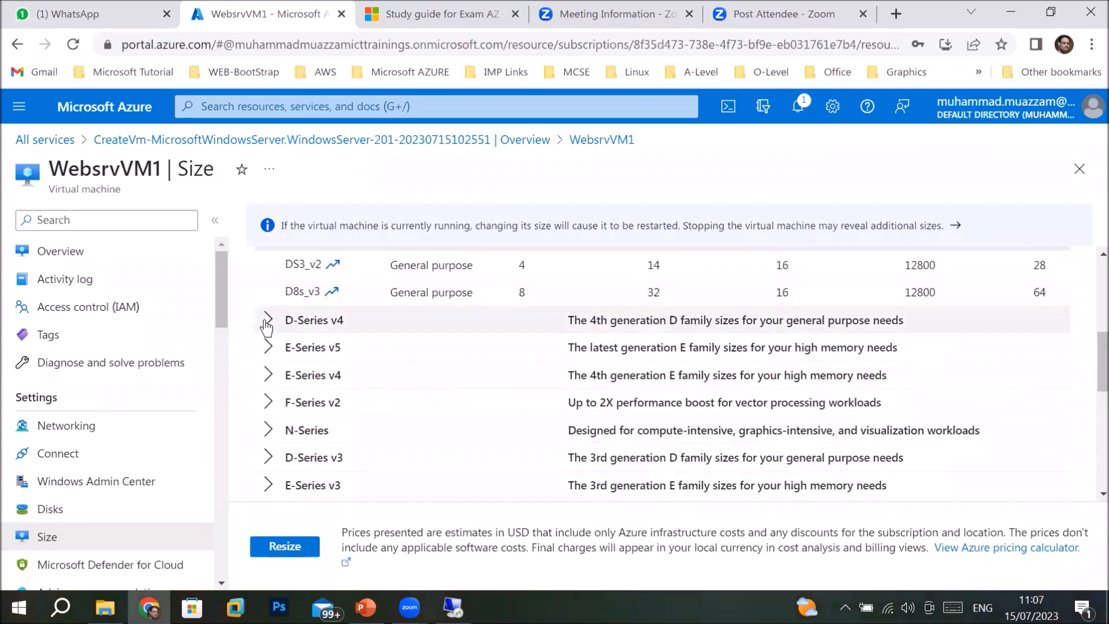
{"action": "left_click", "coordinate": [267, 324]}
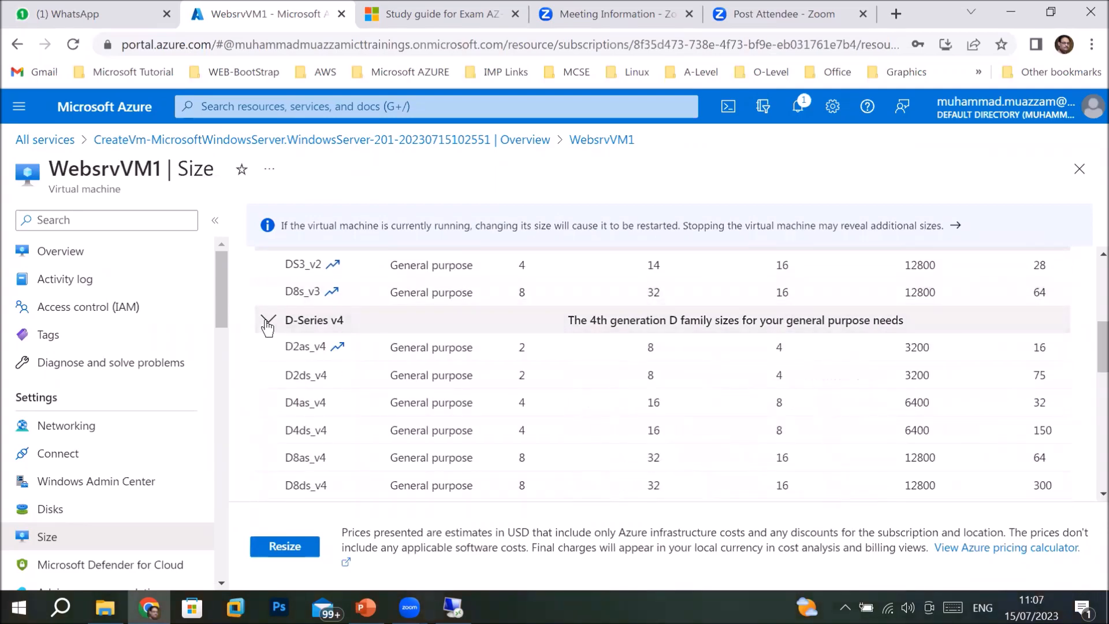
{"action": "left_click", "coordinate": [267, 324]}
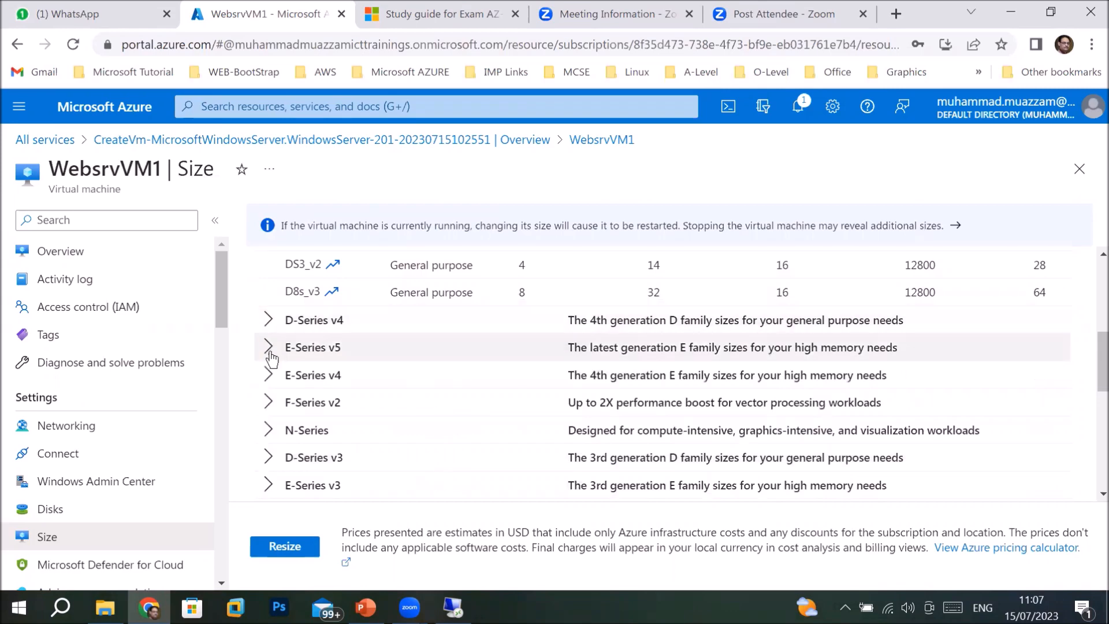
{"action": "left_click", "coordinate": [270, 355]}
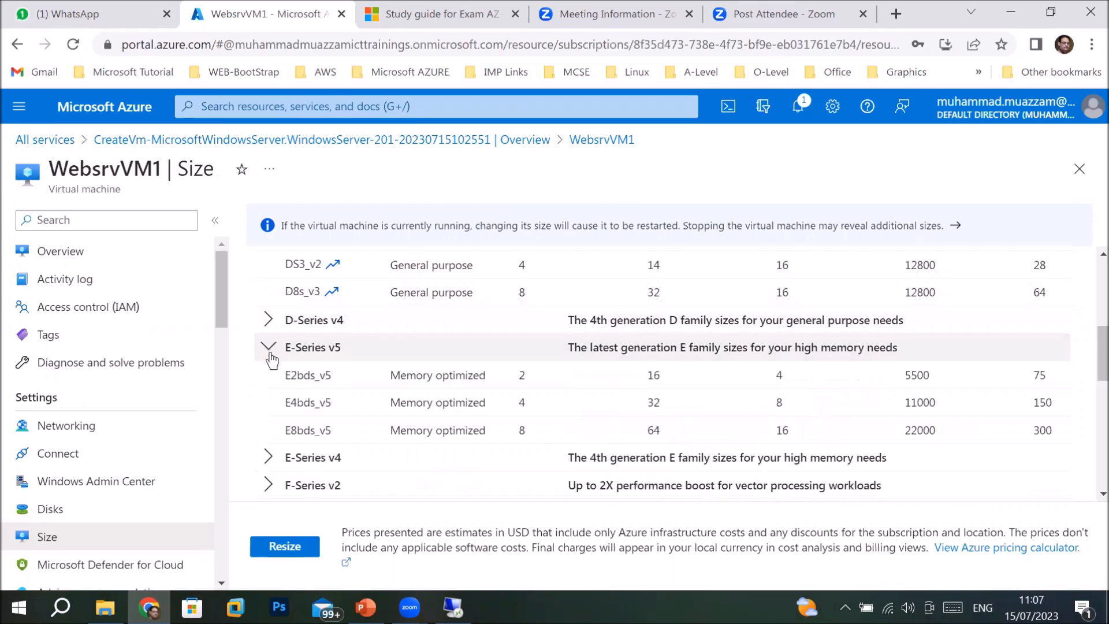
{"action": "left_click", "coordinate": [269, 354]}
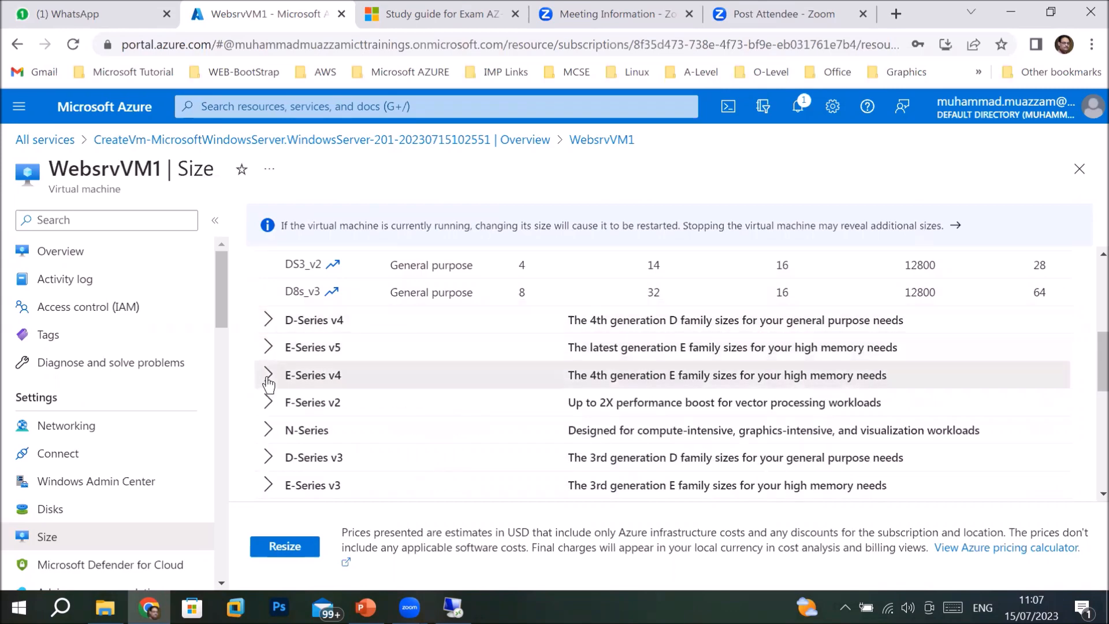
{"action": "left_click", "coordinate": [269, 381]}
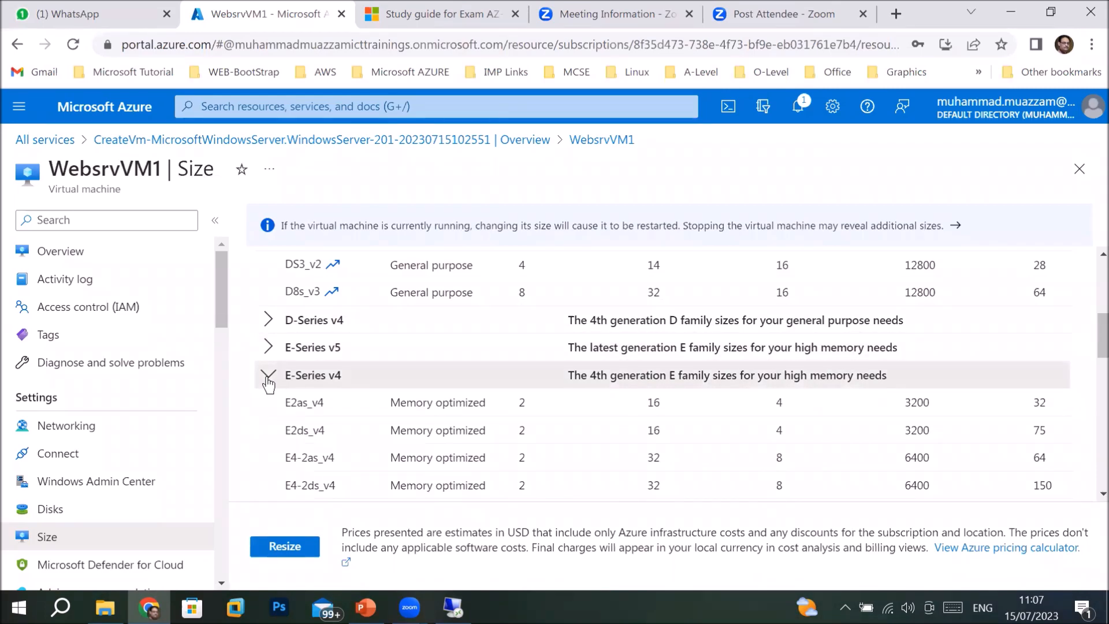
{"action": "left_click", "coordinate": [269, 379]}
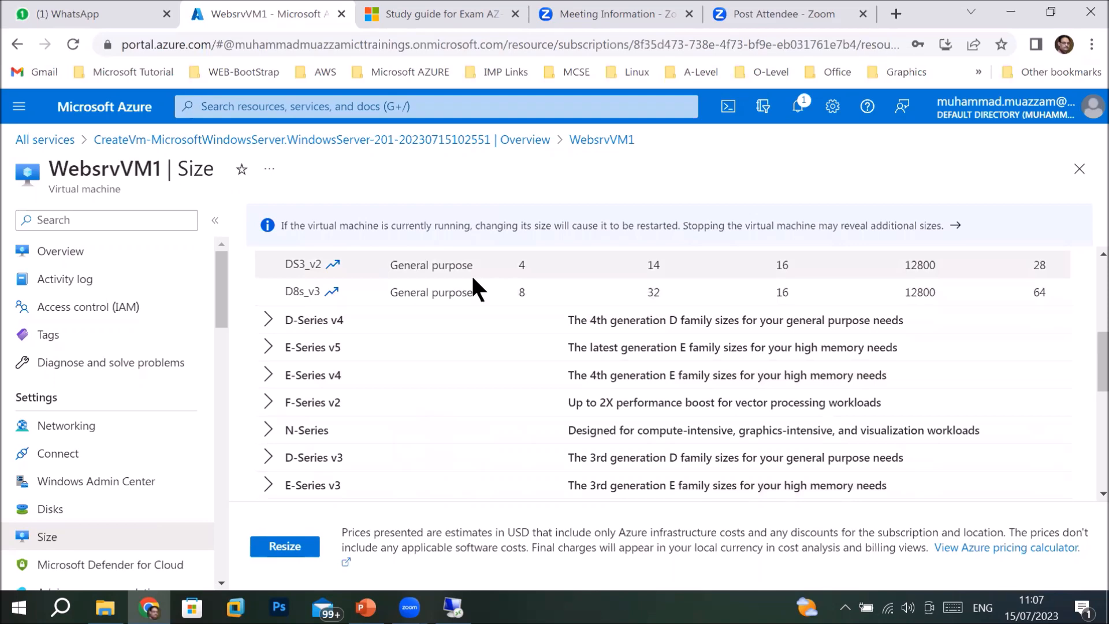
{"action": "left_click", "coordinate": [275, 324]}
{"action": "left_click", "coordinate": [271, 321]}
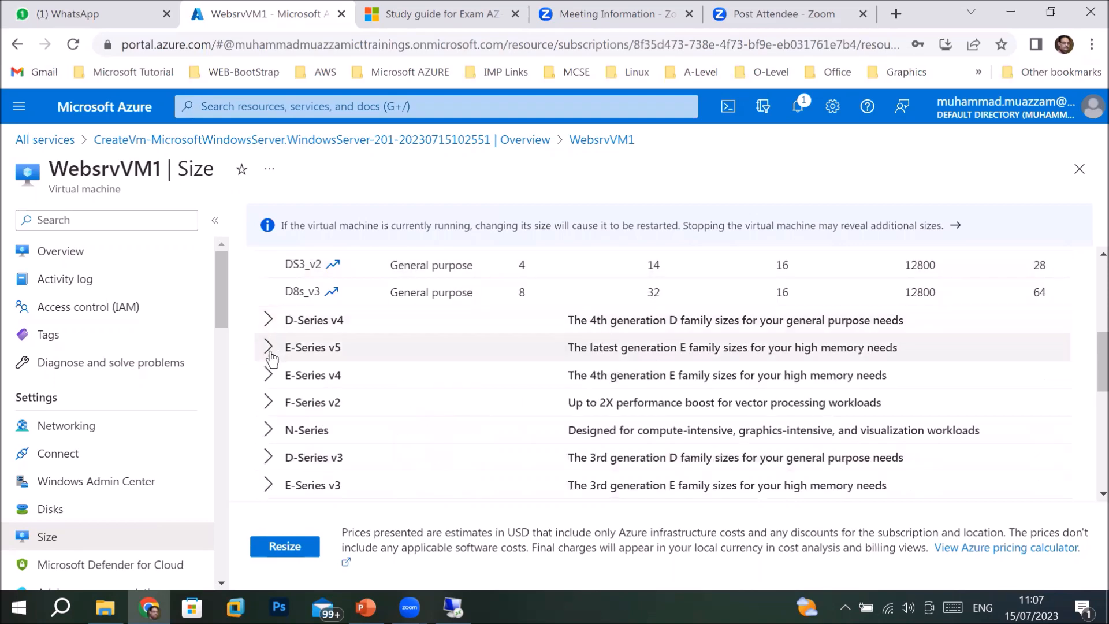
{"action": "left_click", "coordinate": [270, 350]}
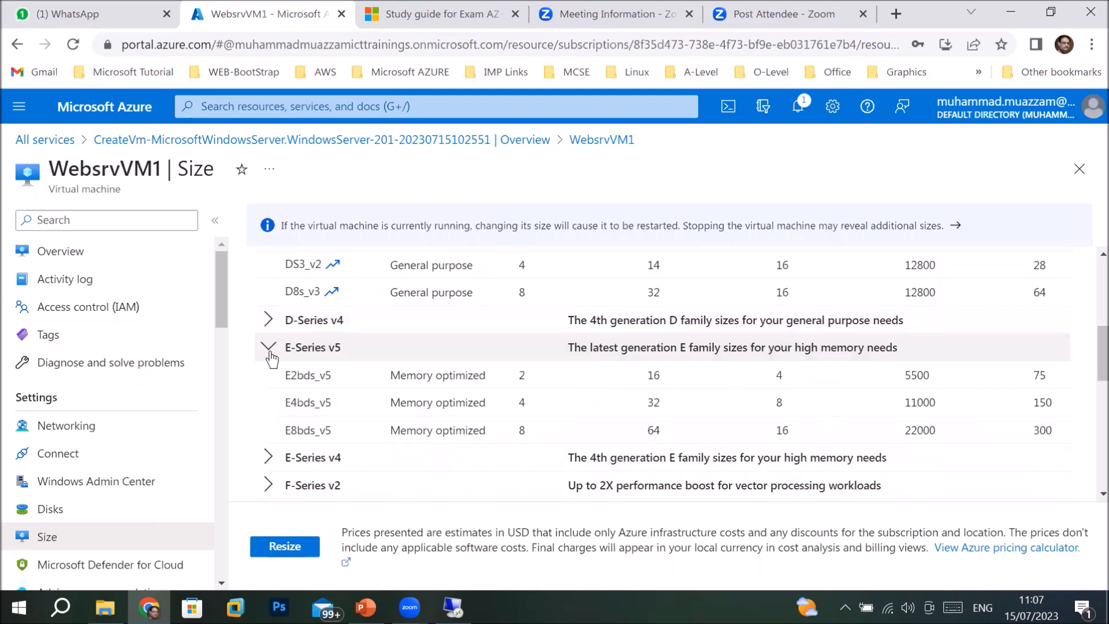
{"action": "left_click", "coordinate": [271, 357]}
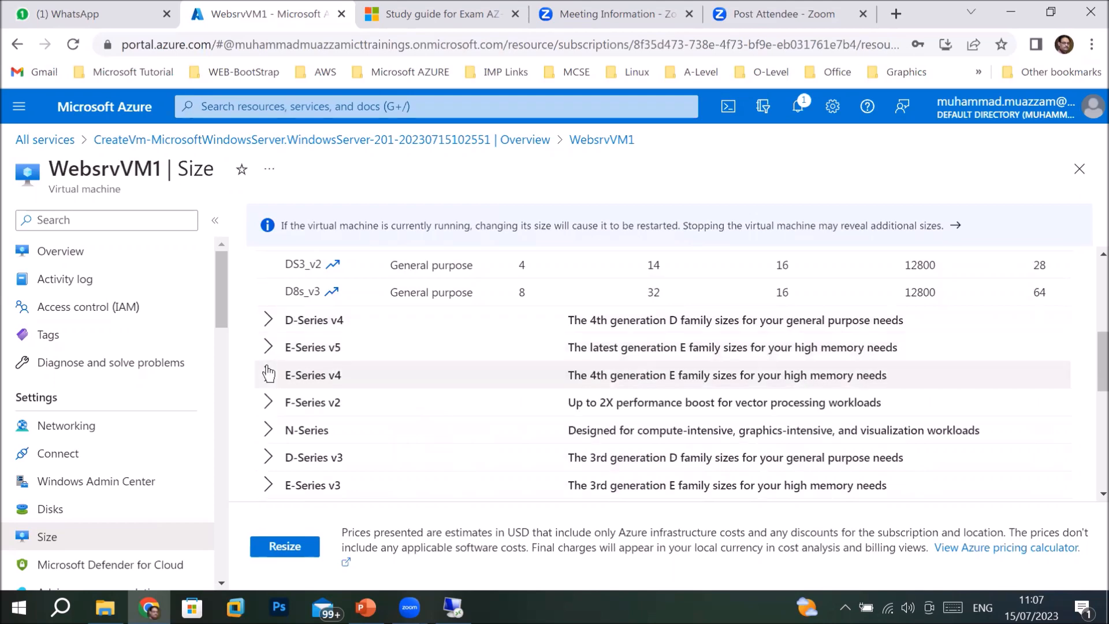
{"action": "left_click", "coordinate": [268, 374]}
{"action": "left_click", "coordinate": [269, 374]}
{"action": "left_click", "coordinate": [269, 433]}
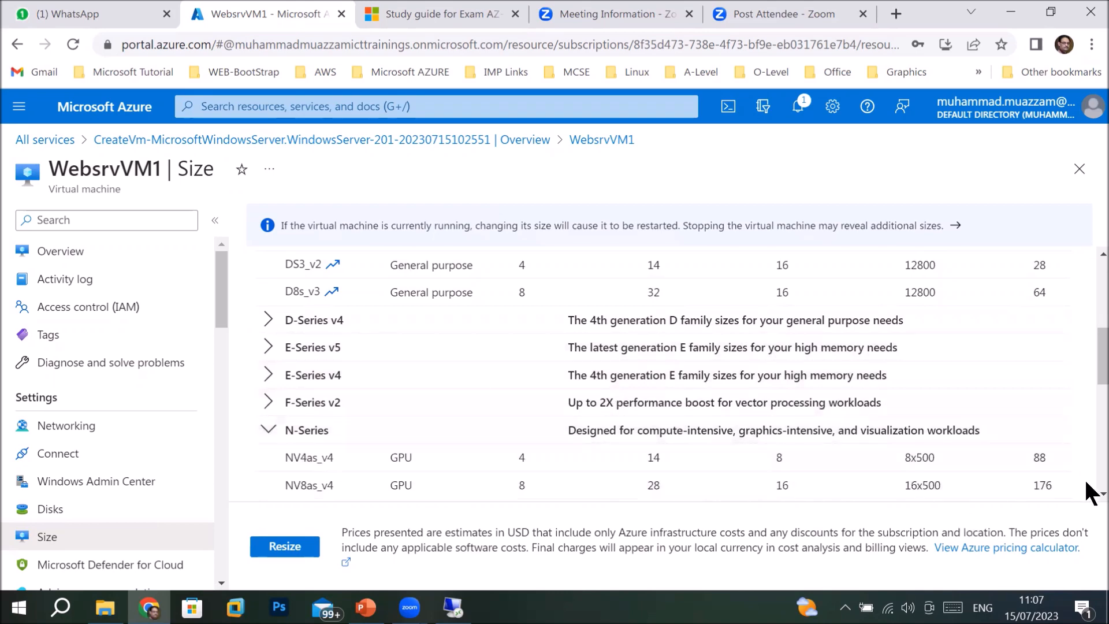
{"action": "scroll", "coordinate": [1090, 500], "scroll_direction": "down", "scroll_amount": 2}
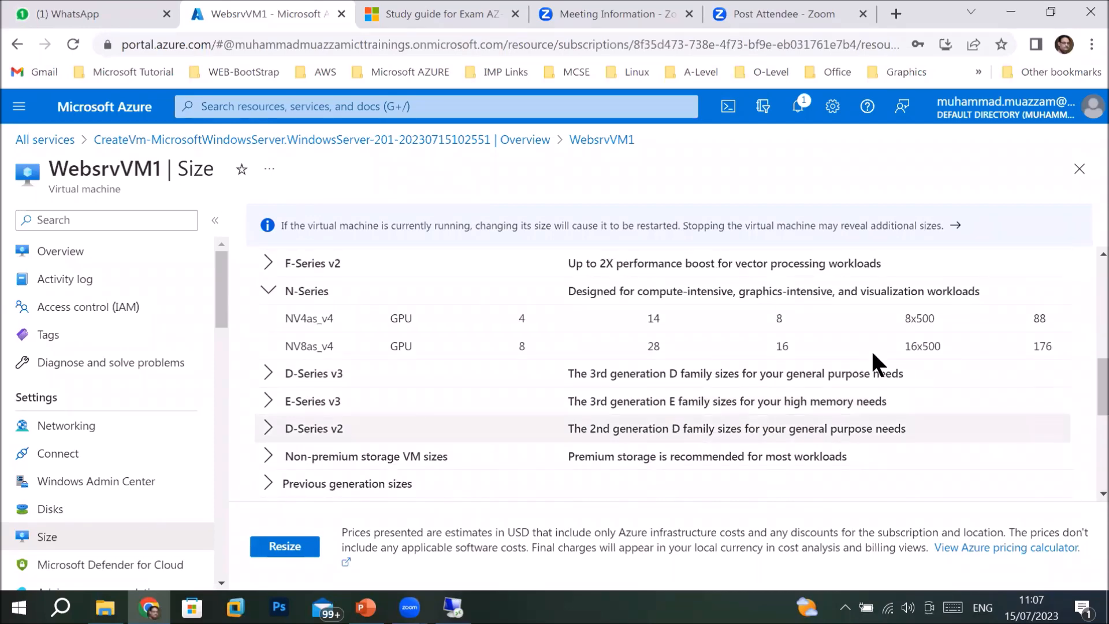
{"action": "left_click", "coordinate": [266, 291]}
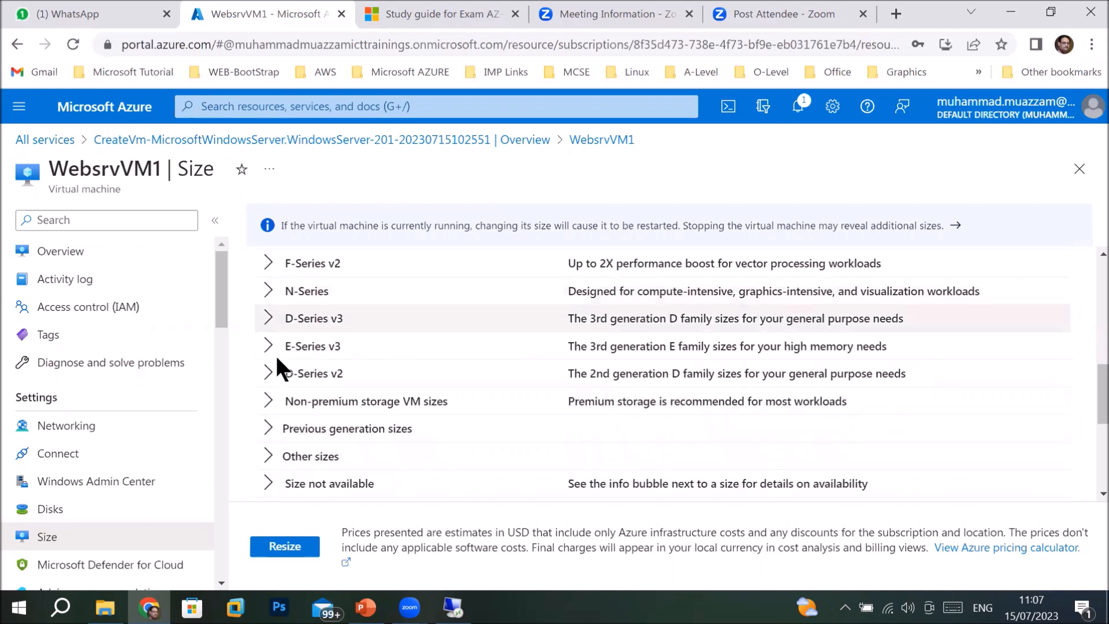
{"action": "left_click", "coordinate": [274, 465]}
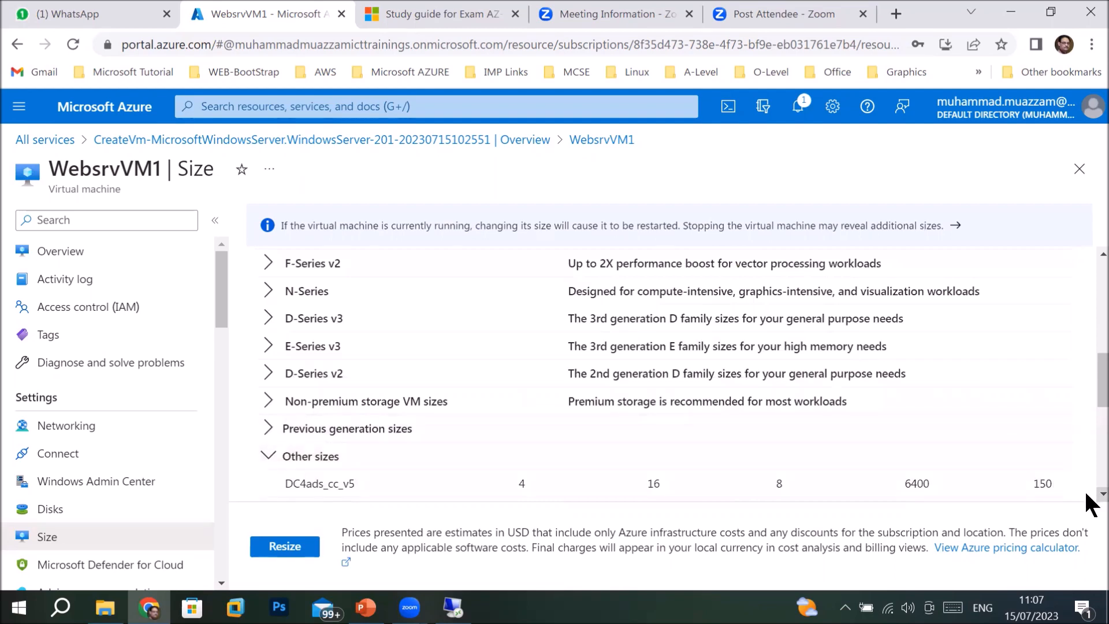
{"action": "scroll", "coordinate": [1086, 496], "scroll_direction": "down", "scroll_amount": 2}
{"action": "scroll", "coordinate": [1086, 495], "scroll_direction": "down", "scroll_amount": 3}
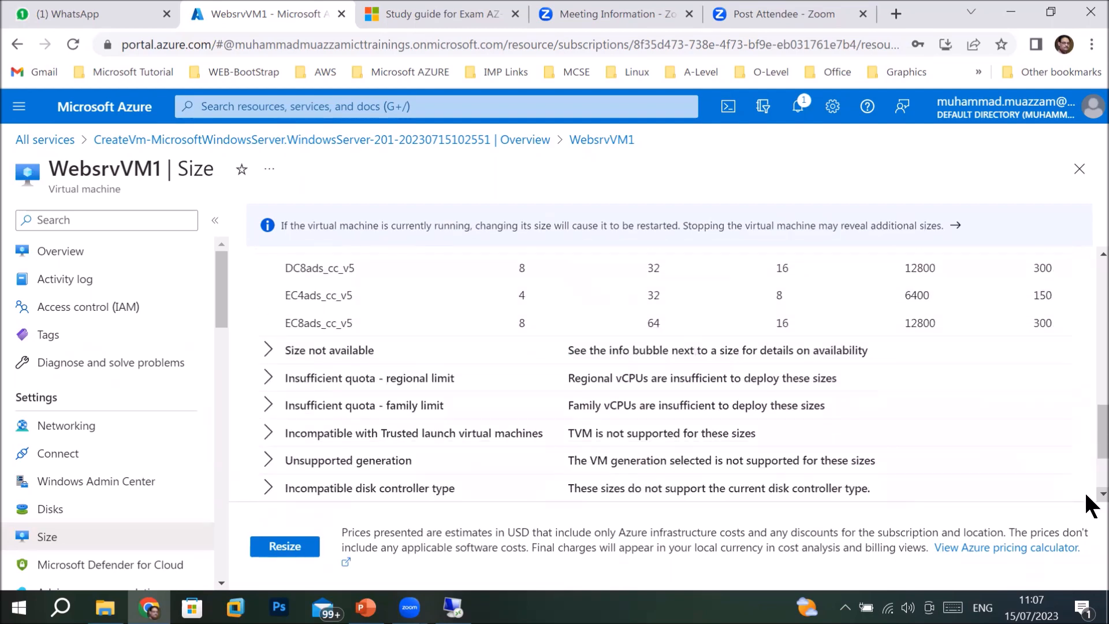
{"action": "scroll", "coordinate": [1086, 500], "scroll_direction": "down", "scroll_amount": 3}
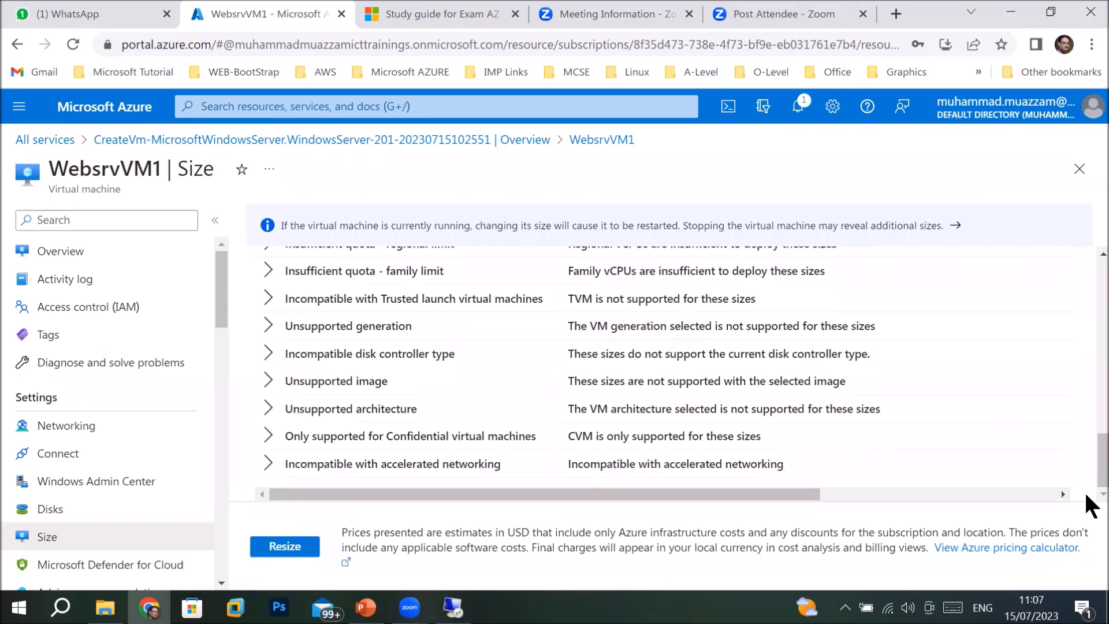
{"action": "left_click_drag", "start_coordinate": [1088, 456], "coordinate": [1086, 280]}
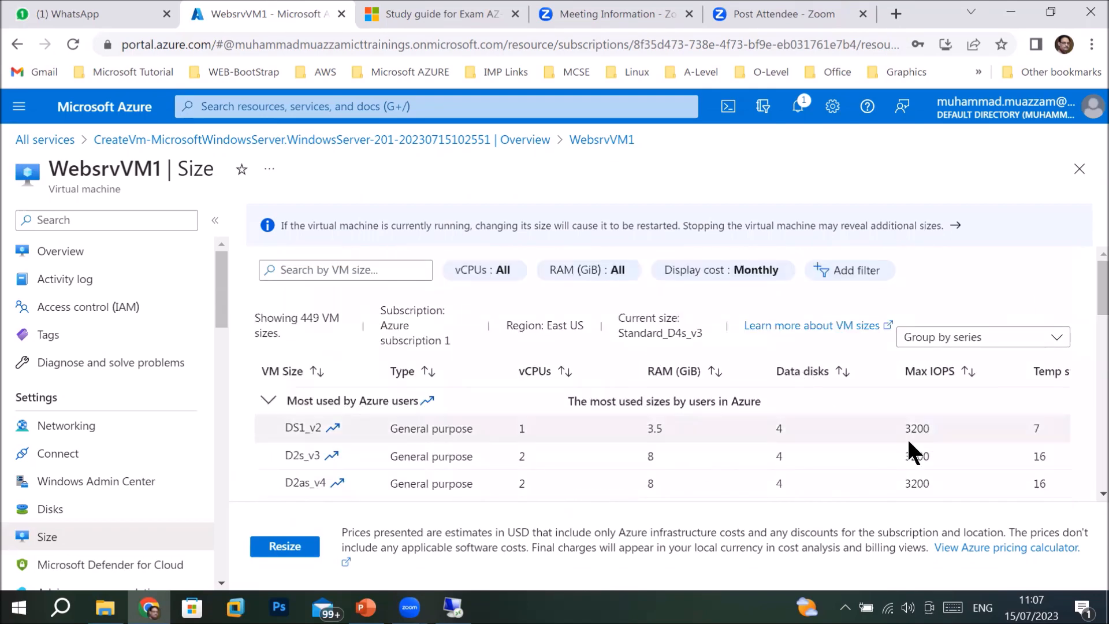
Select Standard DS2_v2 in the size table and apply the resize to WebsrvVM1.
{"action": "scroll", "coordinate": [1086, 495], "scroll_direction": "down", "scroll_amount": 3}
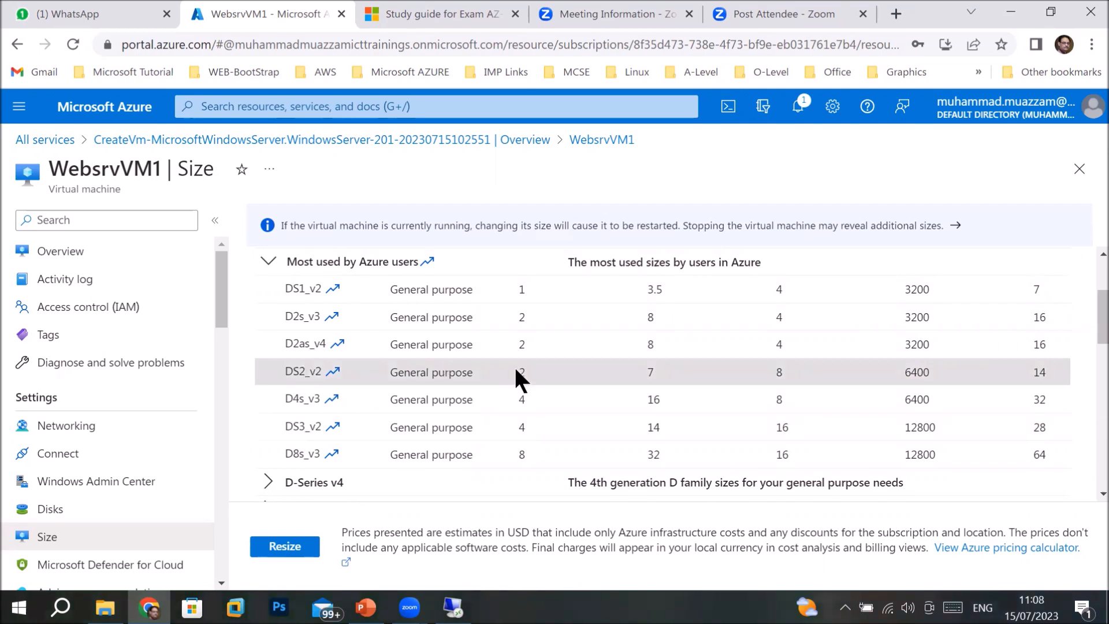
{"action": "left_click", "coordinate": [662, 366]}
{"action": "scroll", "coordinate": [1065, 374], "scroll_direction": "right", "scroll_amount": 1}
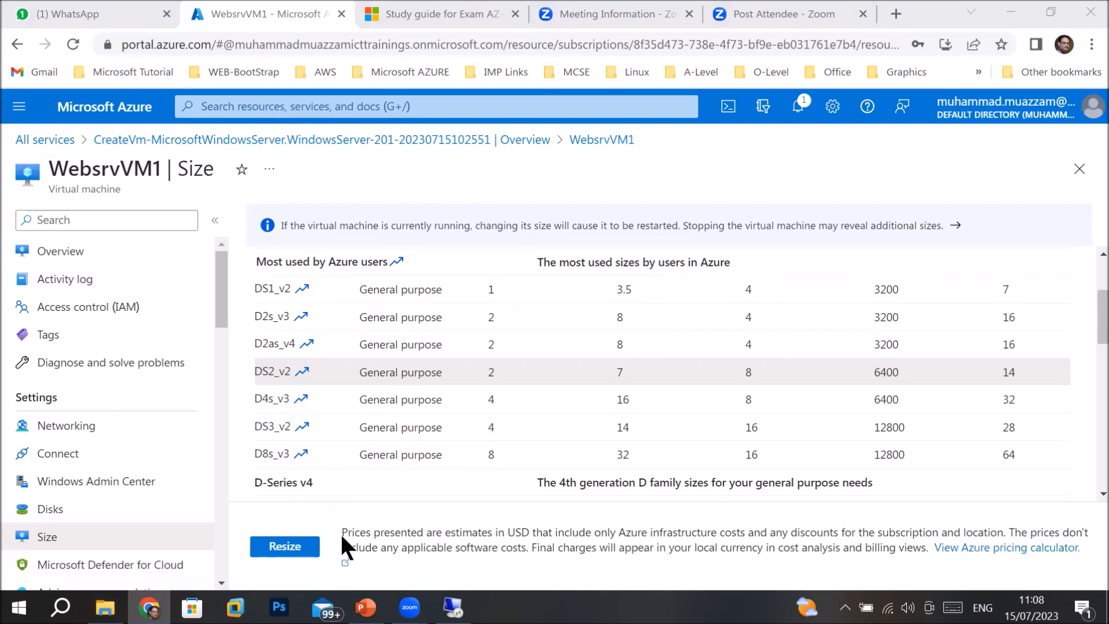
{"action": "left_click", "coordinate": [296, 548]}
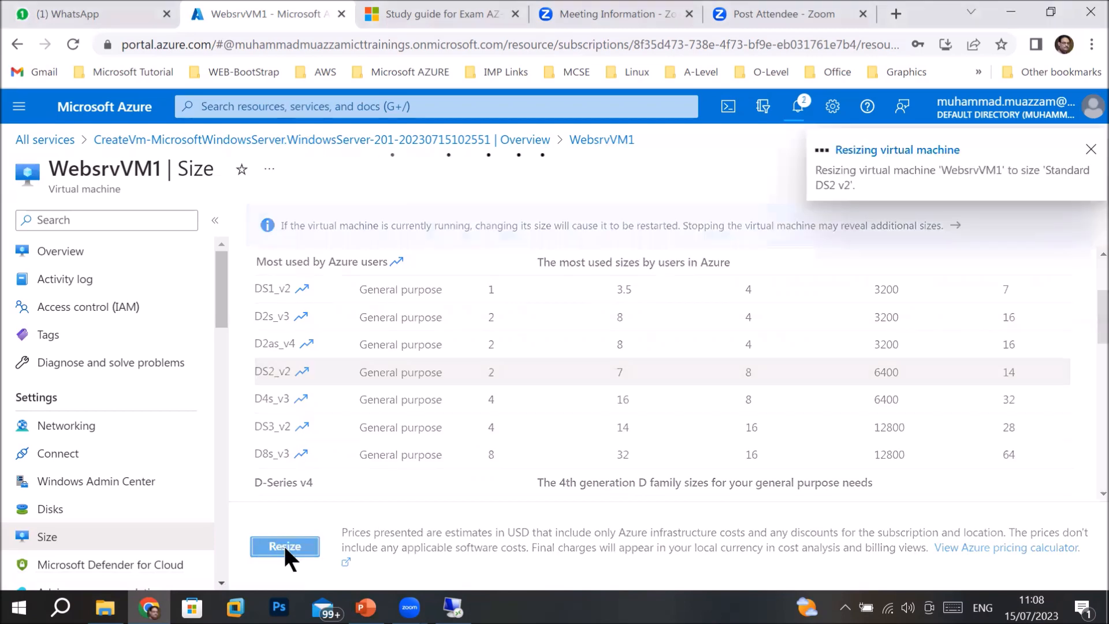
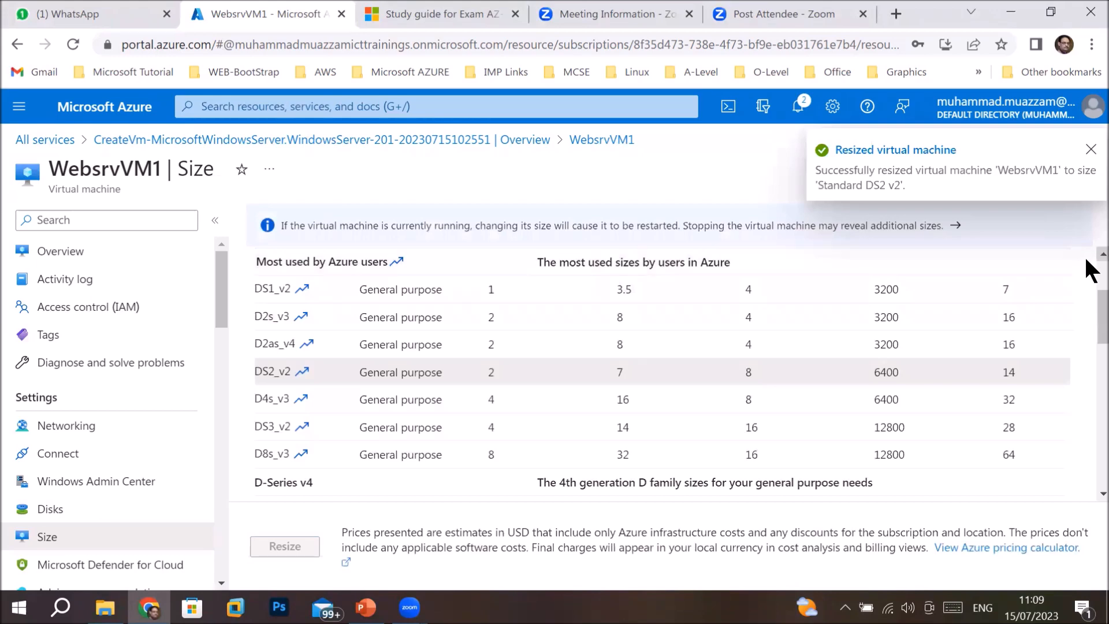
Open WebsrvVM1's overview and launch the WebsrvVM1.rdp connection file from Downloads.
{"action": "scroll", "coordinate": [1088, 269], "scroll_direction": "up", "scroll_amount": 2}
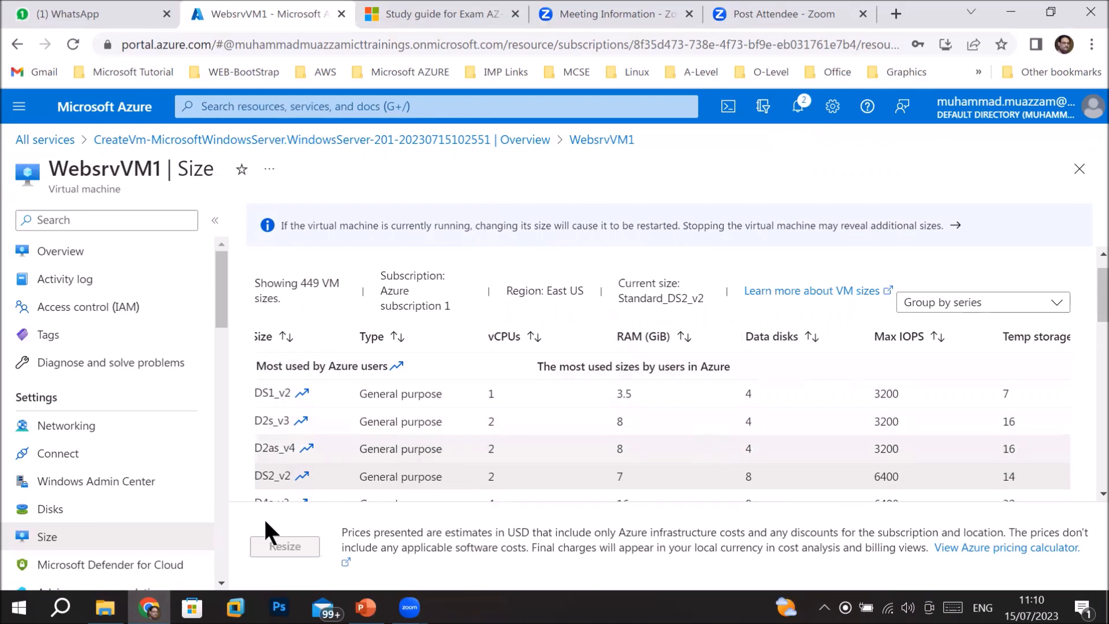
{"action": "left_click", "coordinate": [81, 251]}
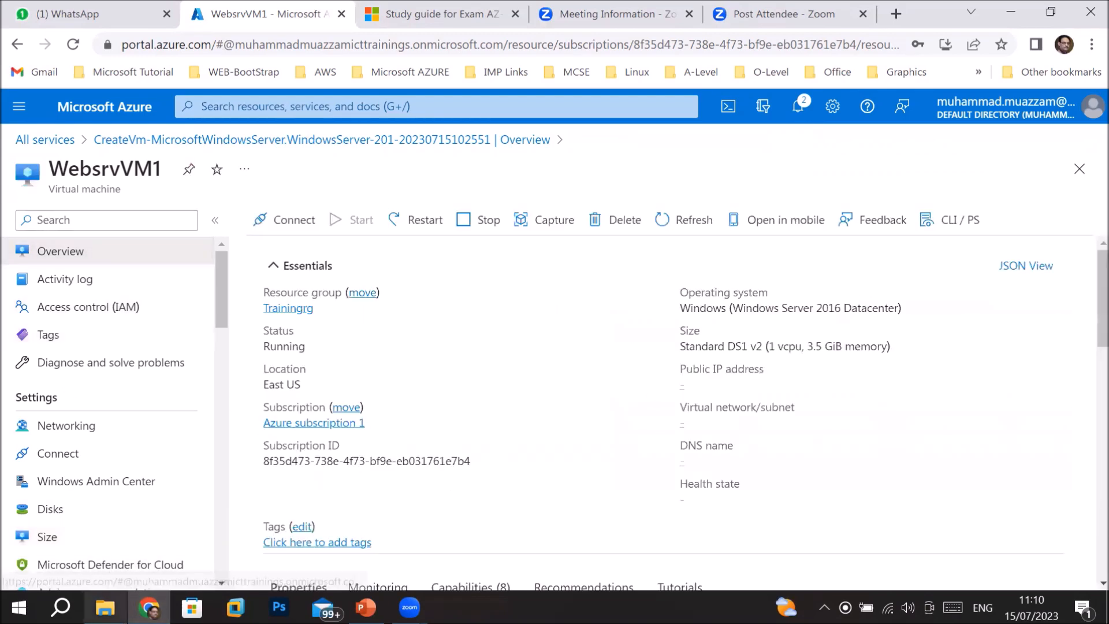
{"action": "left_click", "coordinate": [106, 607]}
{"action": "left_click", "coordinate": [257, 520]}
{"action": "double_click", "coordinate": [352, 231]}
{"action": "left_click", "coordinate": [770, 399]}
{"action": "double_click", "coordinate": [445, 231]}
Connect to 20.106.245.57 with the account password, accepting the untrusted certificate.
{"action": "left_click", "coordinate": [662, 398]}
{"action": "type", "text": "●●●●●●●●●●"}
{"action": "key", "text": "Return"}
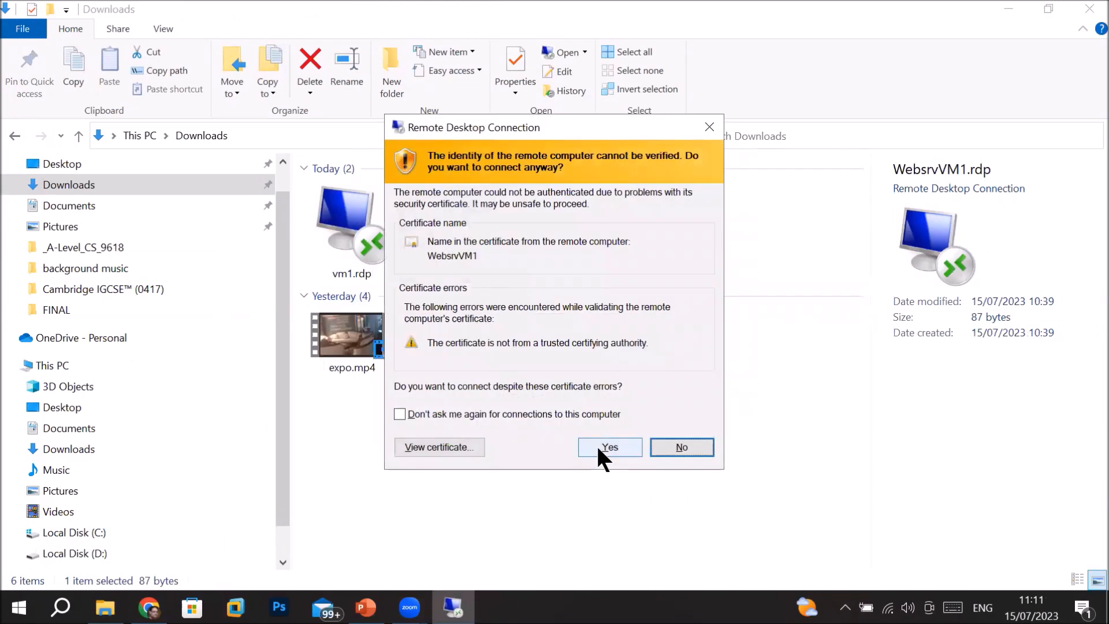
{"action": "left_click", "coordinate": [599, 447]}
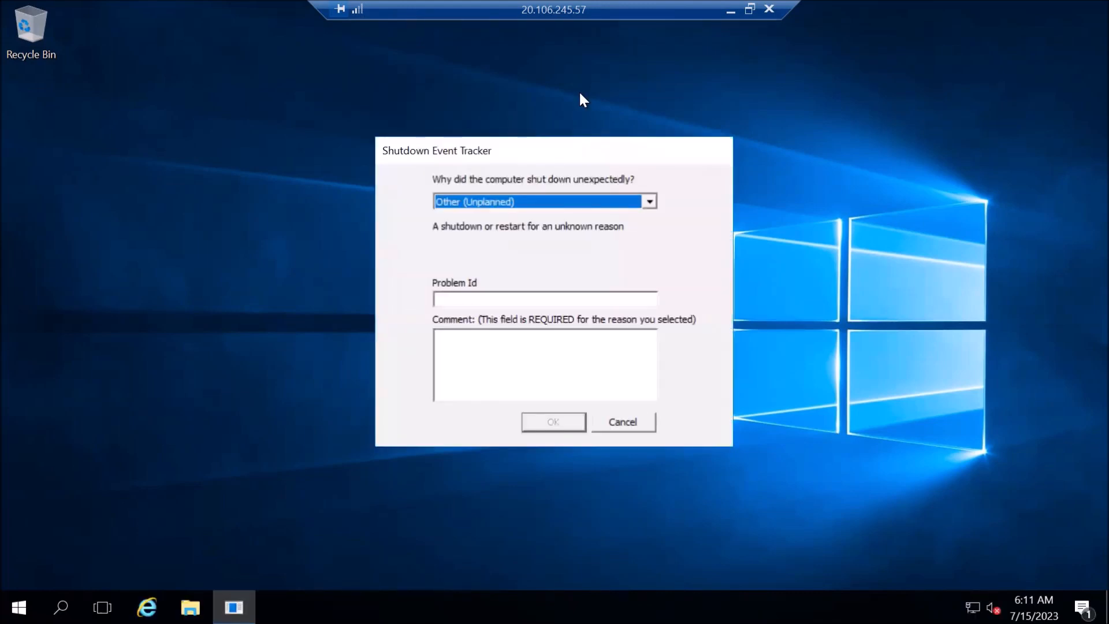
Cancel the Shutdown Event Tracker (Other, Unplanned) and the Server Manager error, then view This PC in File Explorer.
{"action": "left_click", "coordinate": [514, 203]}
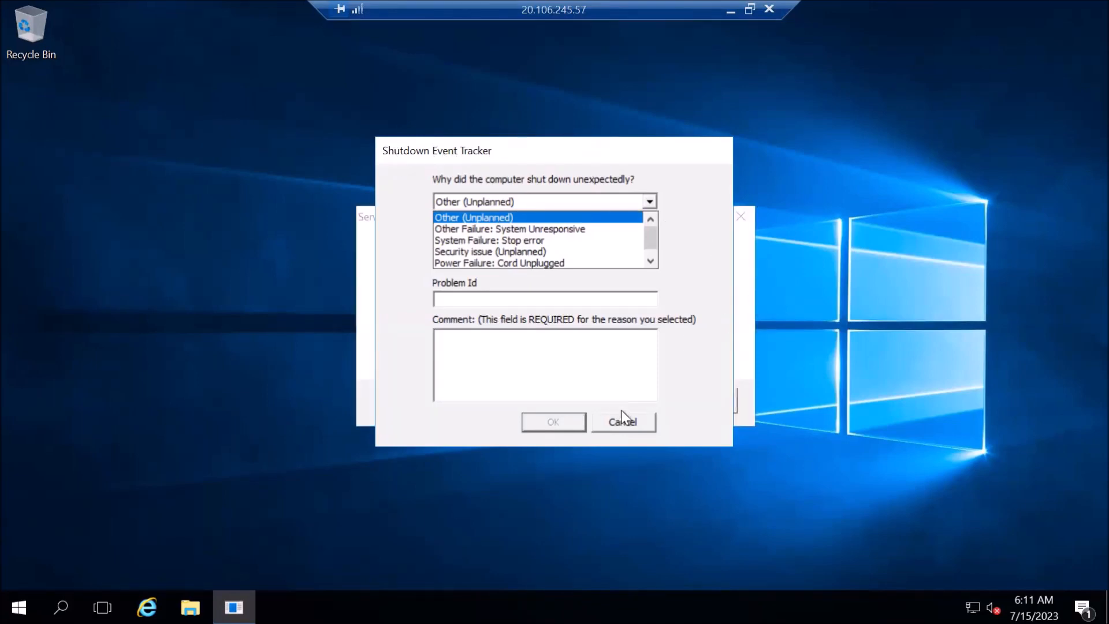
{"action": "left_click", "coordinate": [623, 427]}
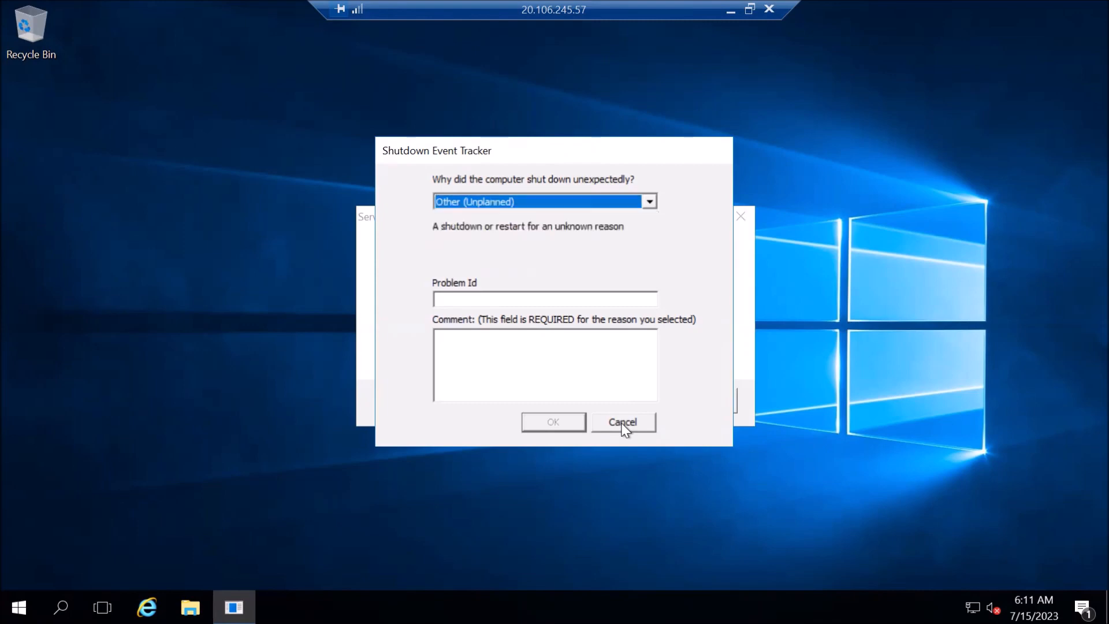
{"action": "left_click", "coordinate": [623, 428]}
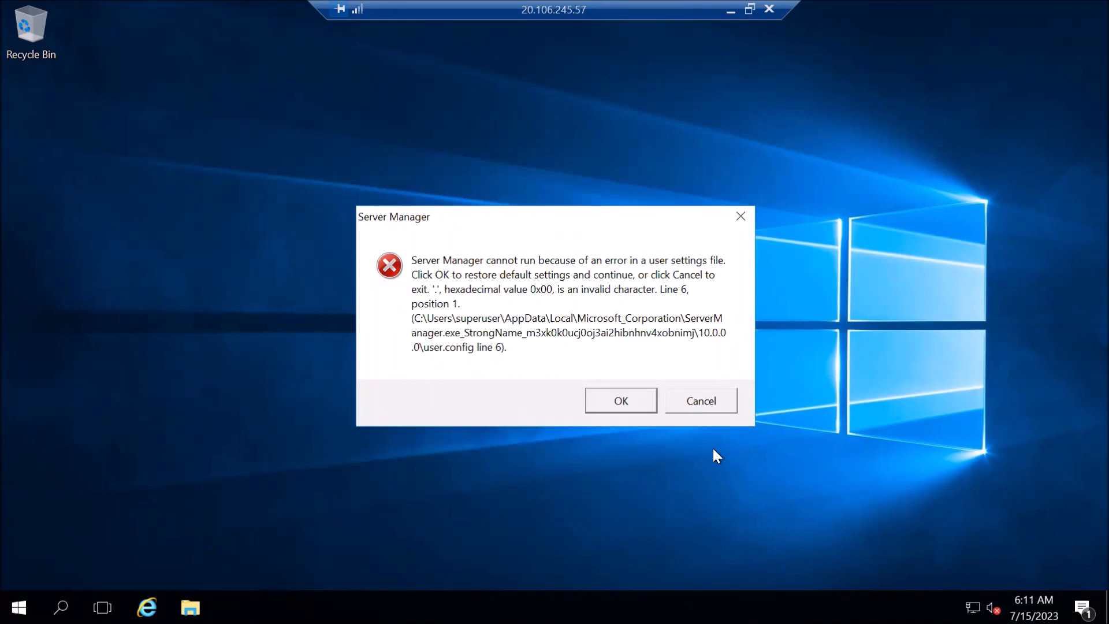
{"action": "left_click", "coordinate": [690, 403]}
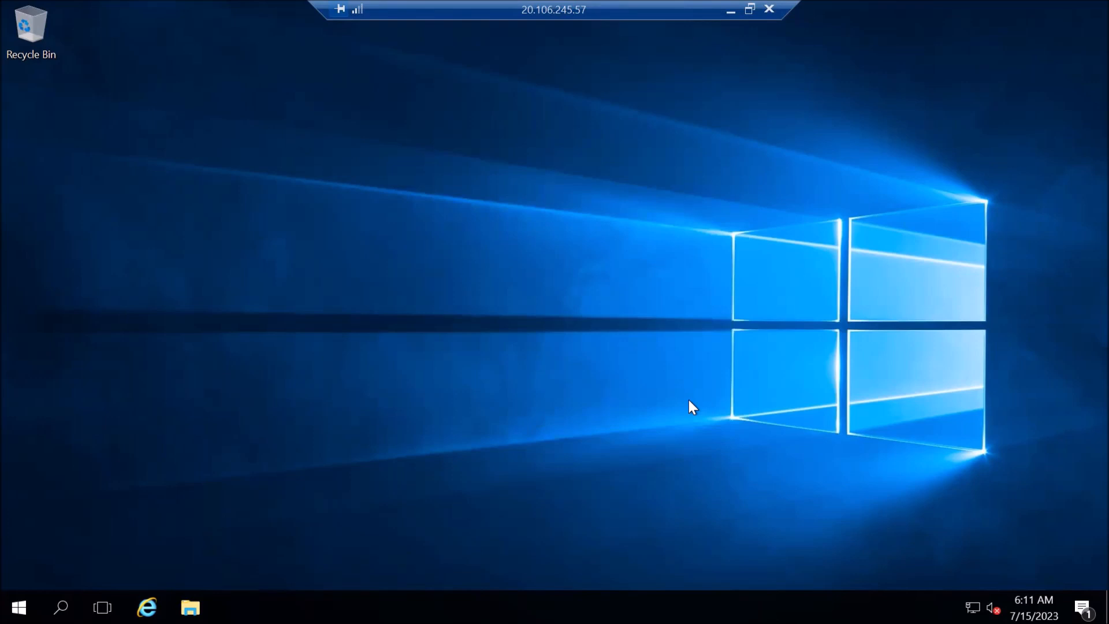
{"action": "key", "text": "super+e"}
{"action": "left_click", "coordinate": [275, 254]}
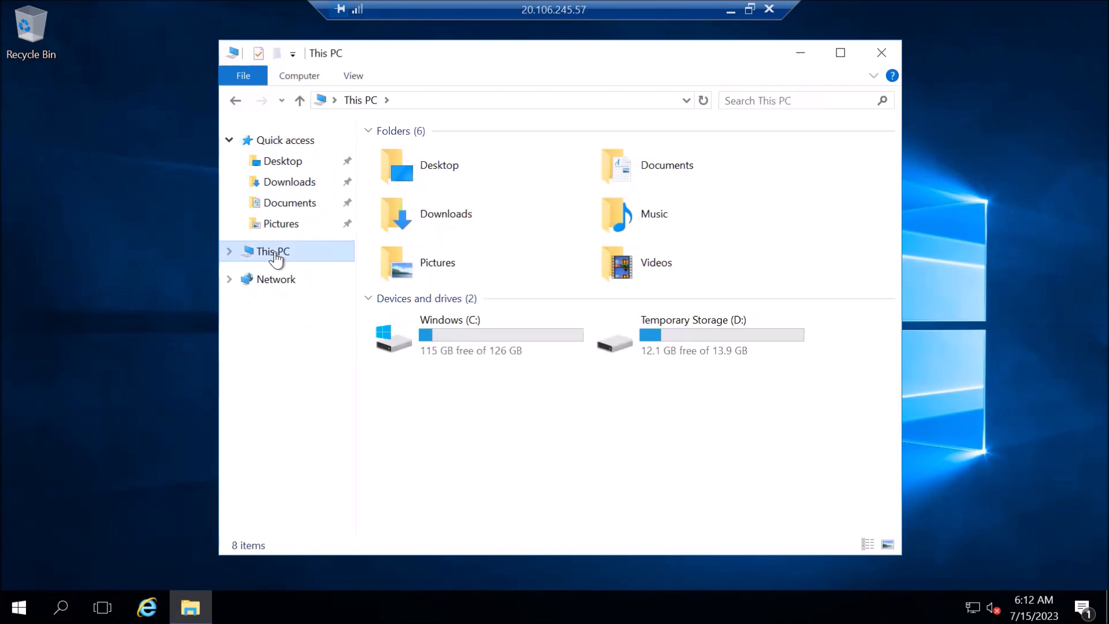
{"action": "right_click", "coordinate": [275, 256]}
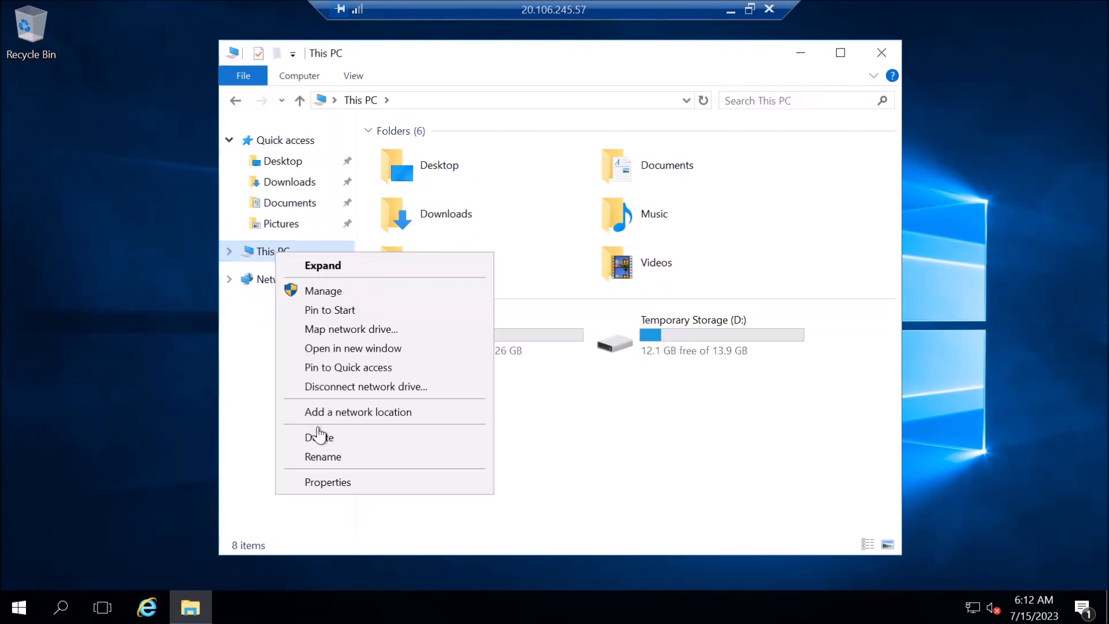
{"action": "left_click", "coordinate": [332, 485]}
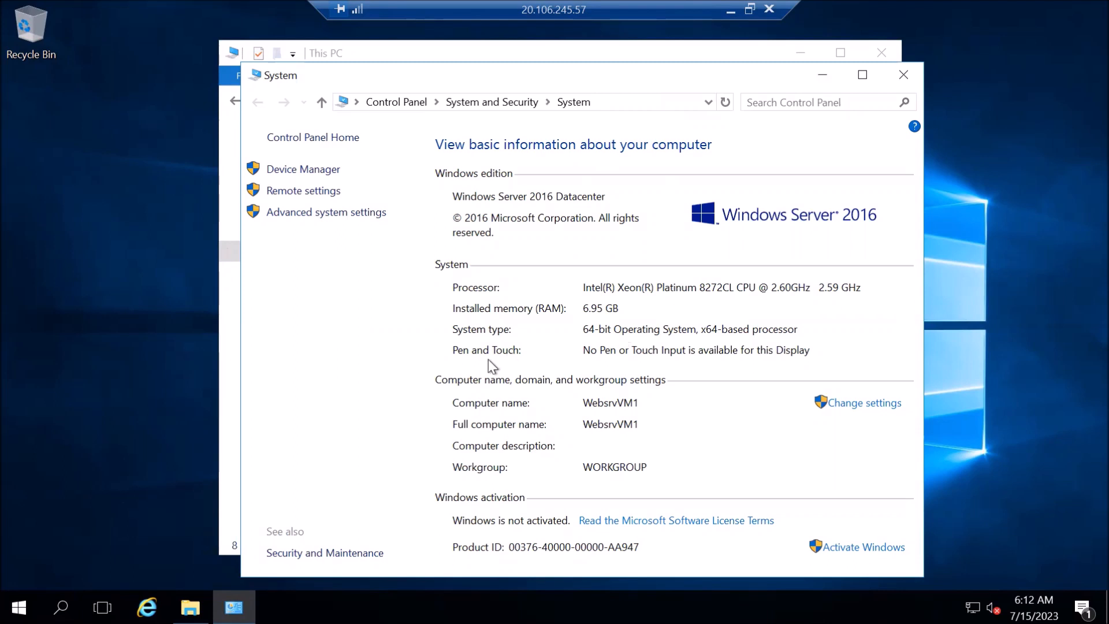
{"action": "left_click", "coordinate": [231, 390]}
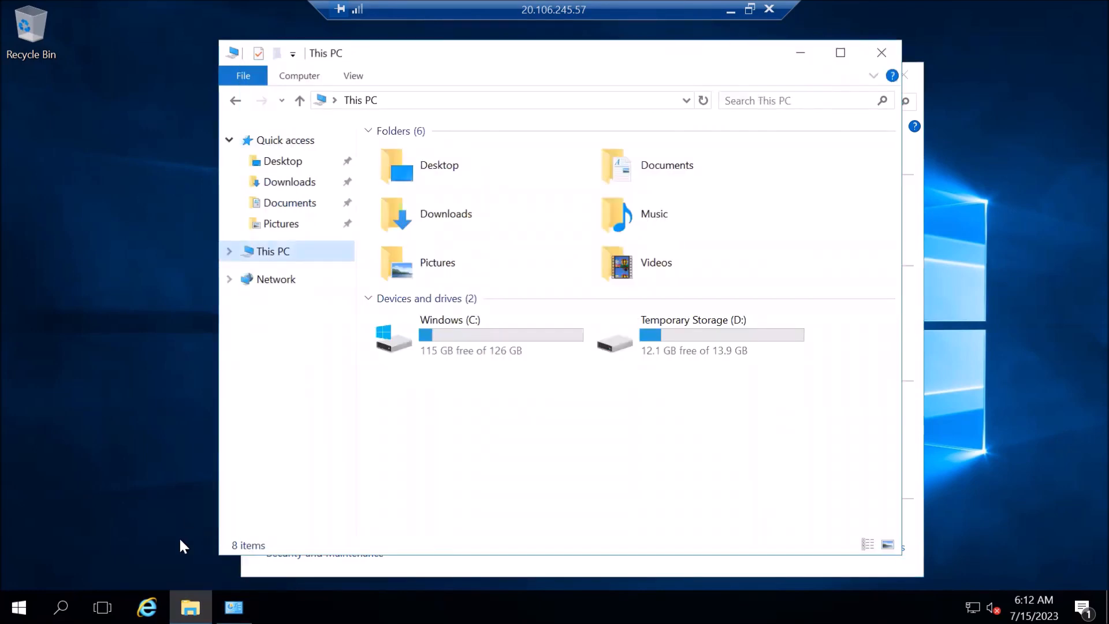
{"action": "left_click", "coordinate": [459, 331]}
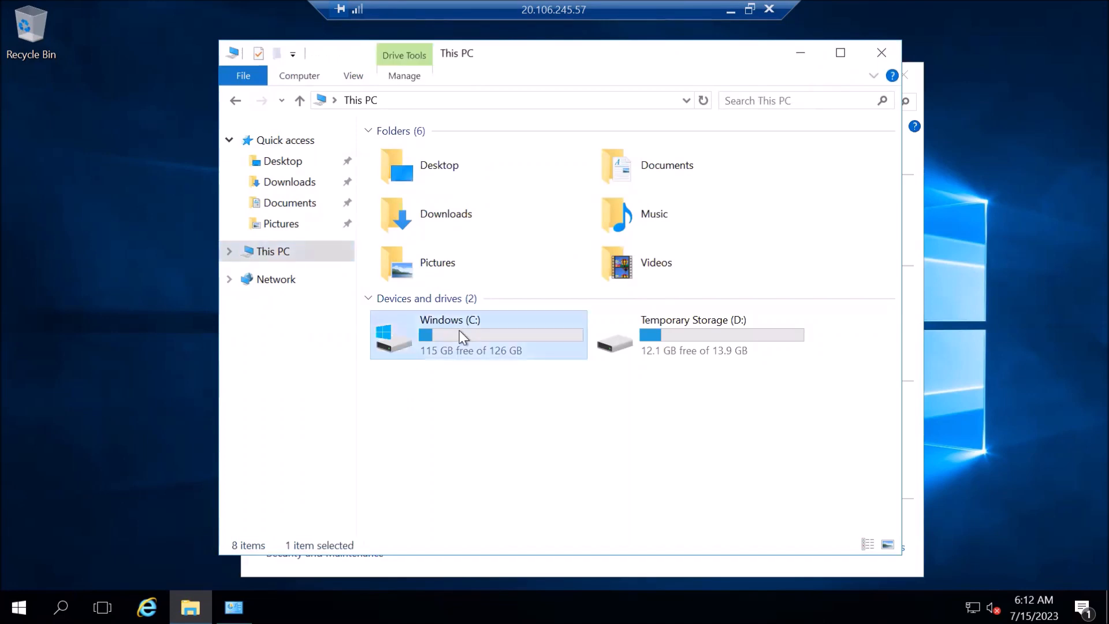
{"action": "double_click", "coordinate": [460, 337]}
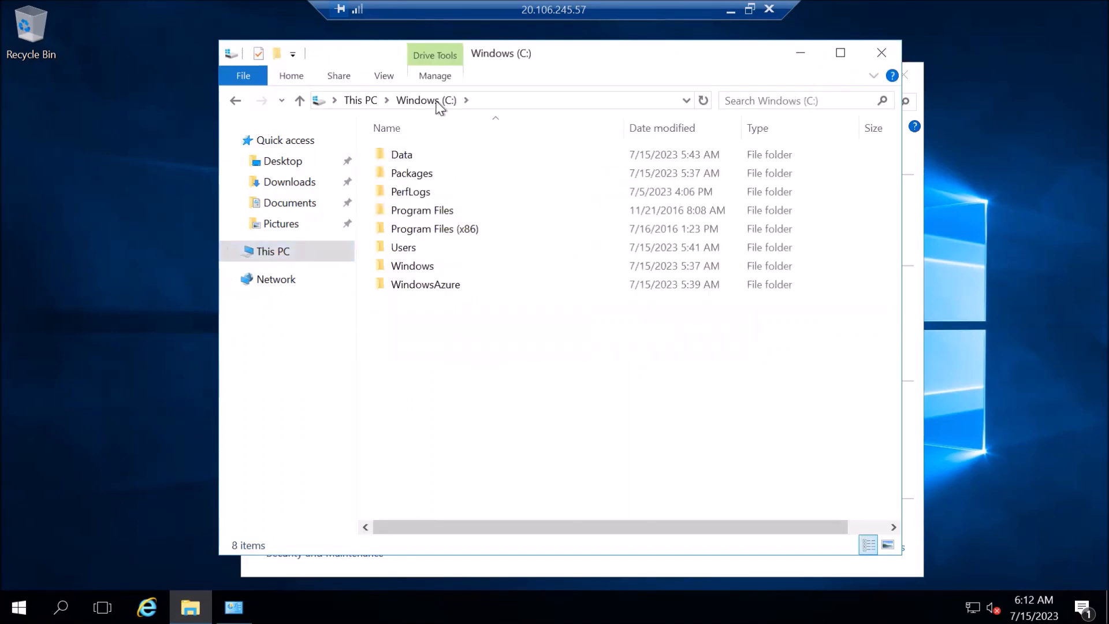
{"action": "double_click", "coordinate": [417, 155]}
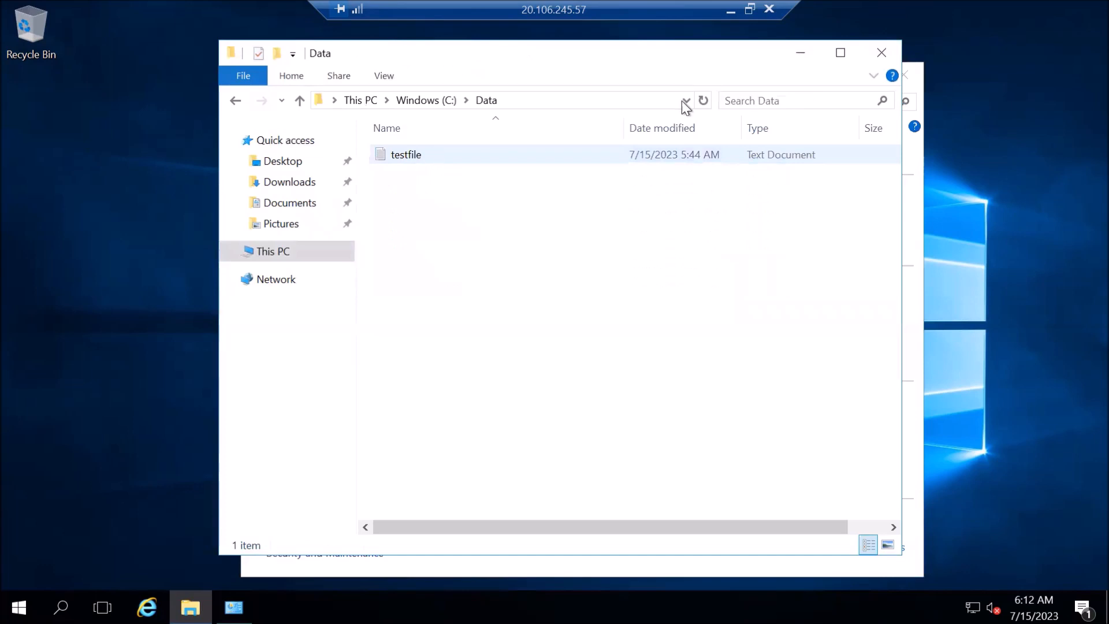
{"action": "left_click", "coordinate": [867, 61]}
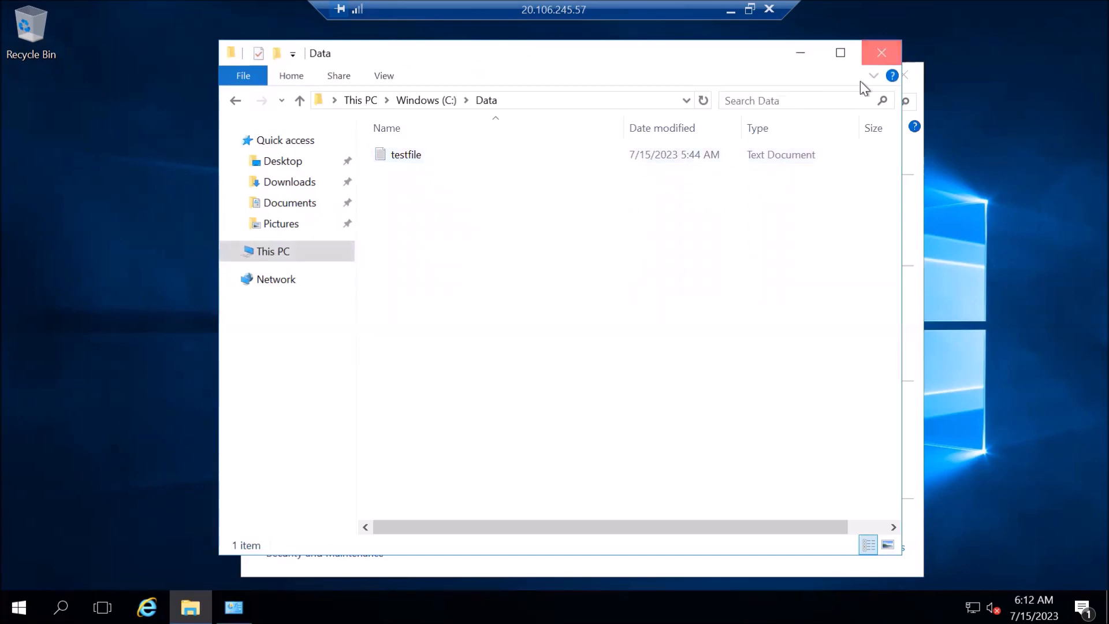
{"action": "left_click", "coordinate": [910, 75]}
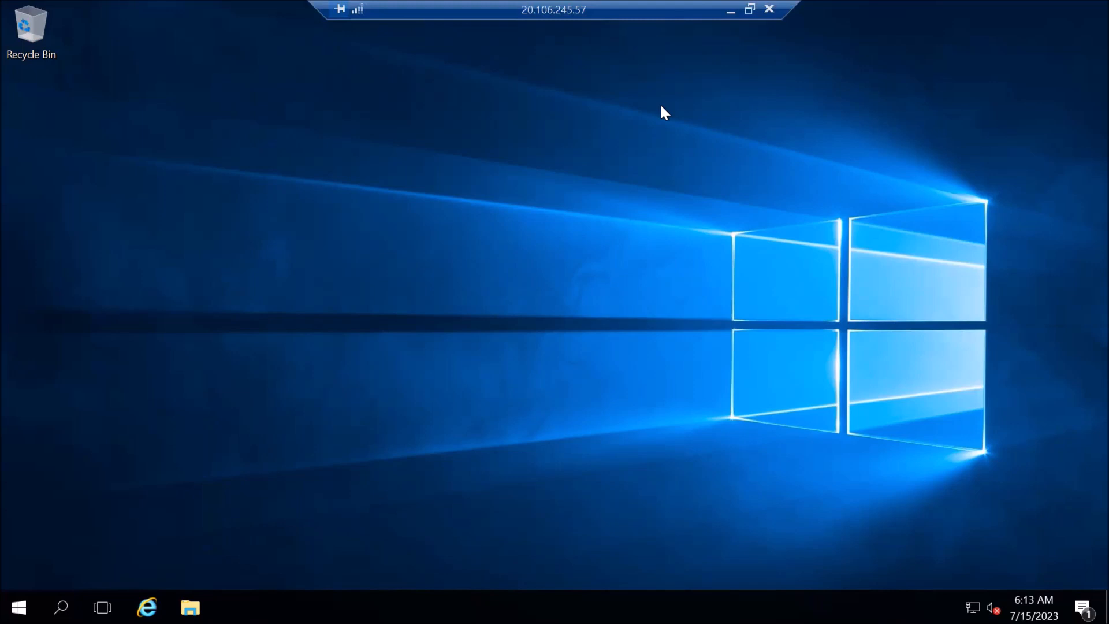
Minimize the remote session and start Capture from WebsrvVM1's overview in the portal.
{"action": "left_click", "coordinate": [730, 10]}
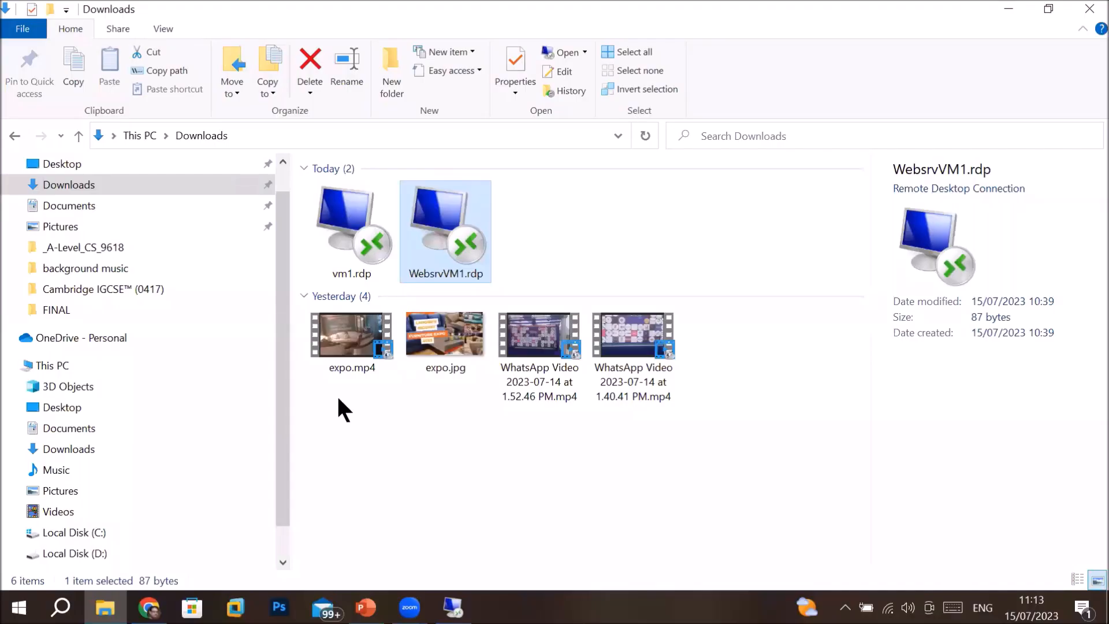
{"action": "mouse_move", "coordinate": [148, 607]}
{"action": "left_click", "coordinate": [231, 492]}
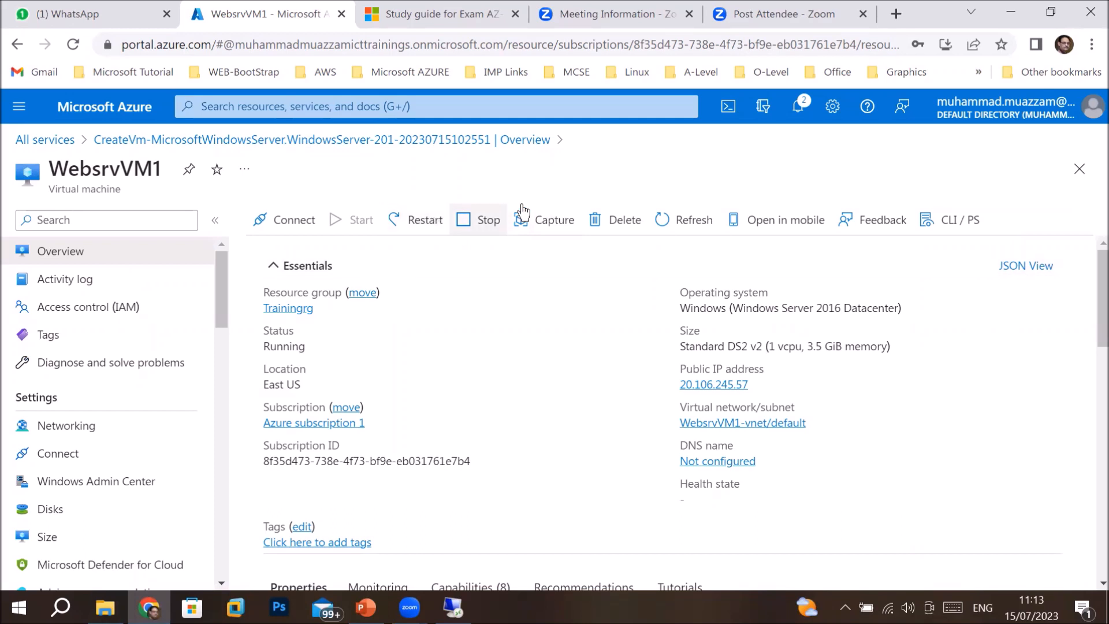
{"action": "left_click", "coordinate": [555, 221]}
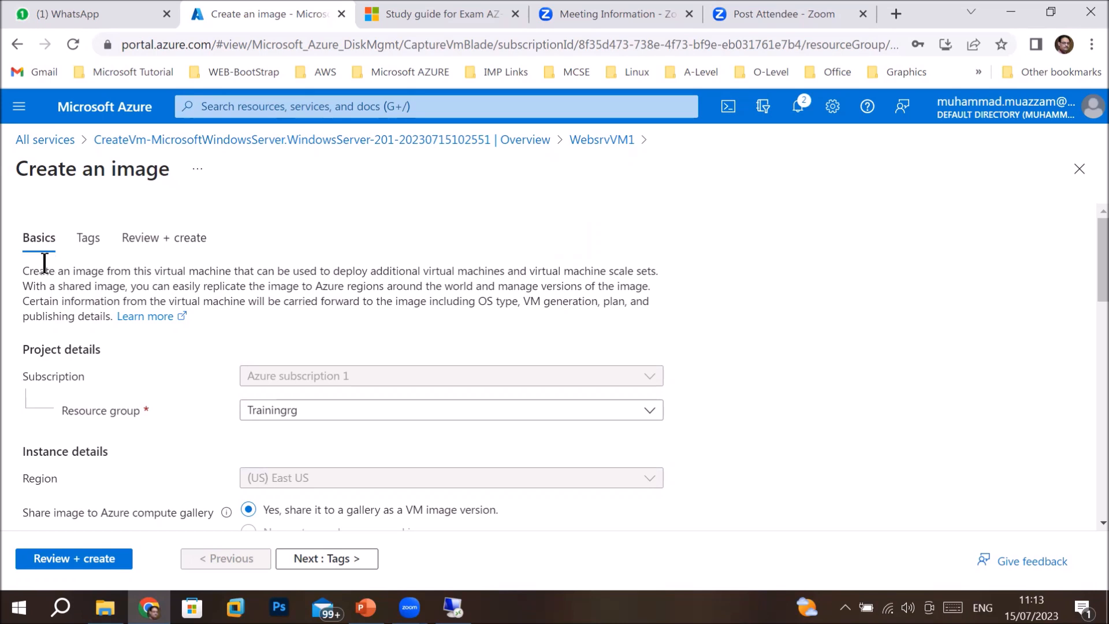
{"action": "left_click_drag", "start_coordinate": [29, 271], "coordinate": [501, 267]}
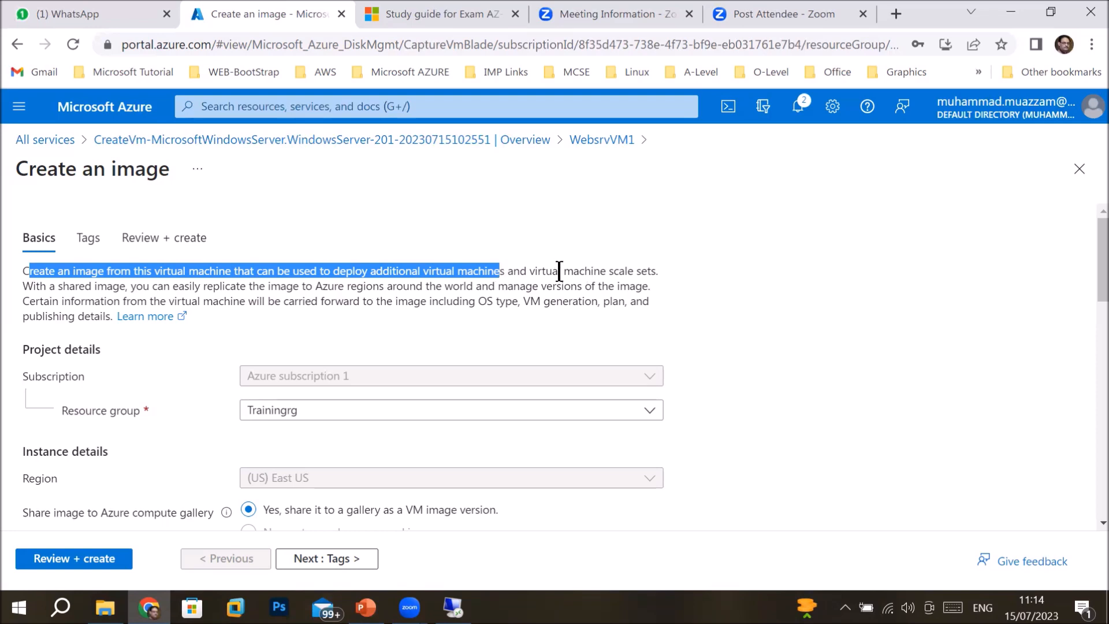
{"action": "left_click_drag", "start_coordinate": [528, 271], "coordinate": [669, 271]}
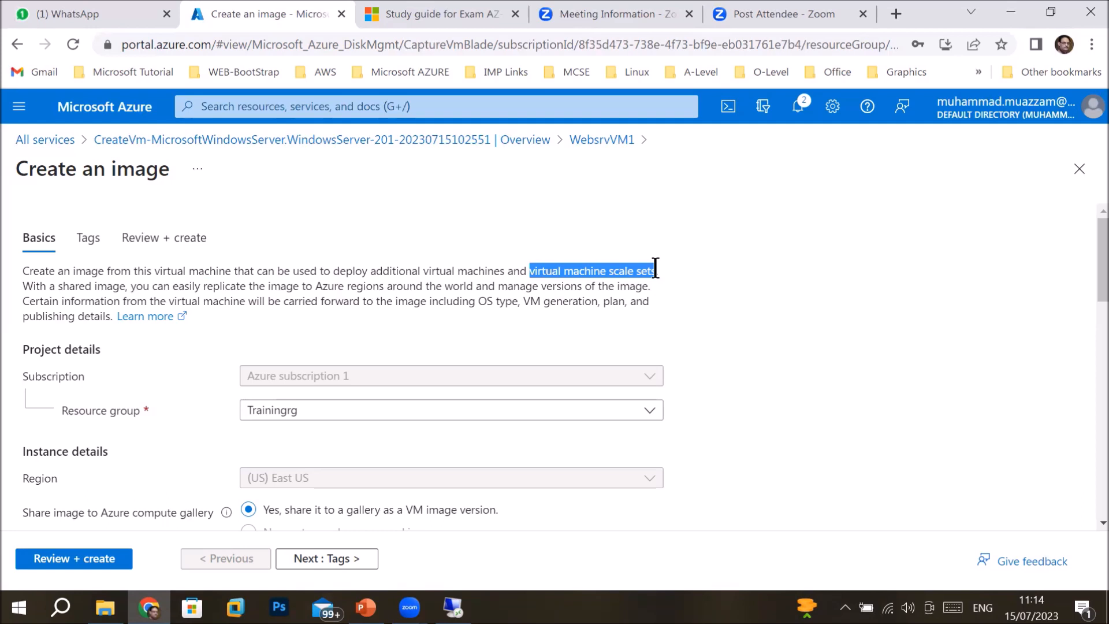
{"action": "left_click_drag", "start_coordinate": [68, 286], "coordinate": [659, 298]}
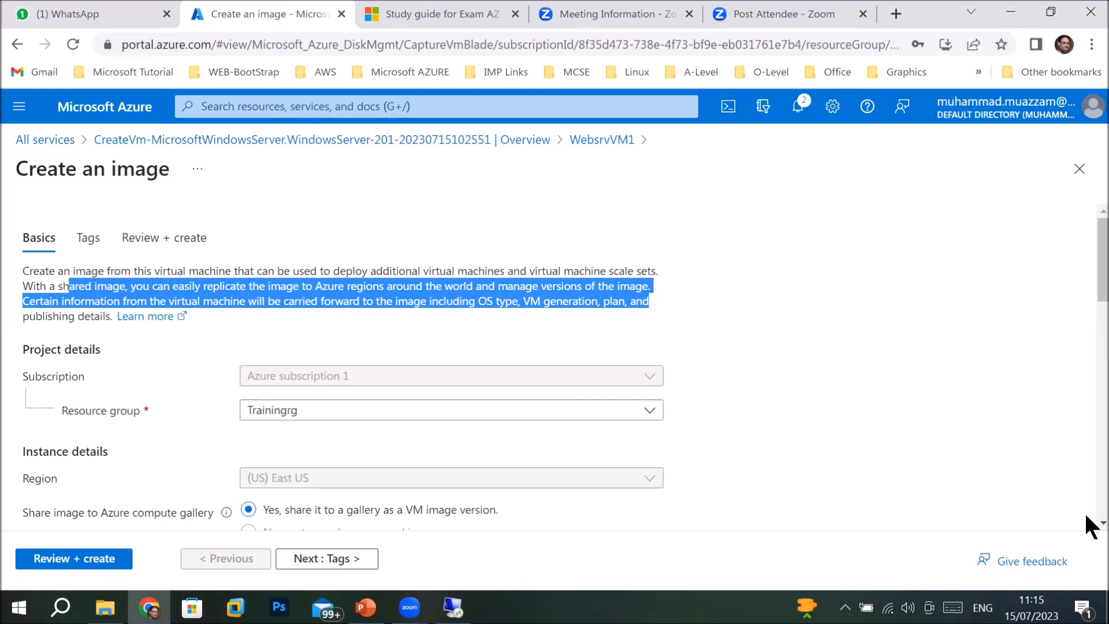
{"action": "scroll", "coordinate": [1086, 520], "scroll_direction": "down", "scroll_amount": 2}
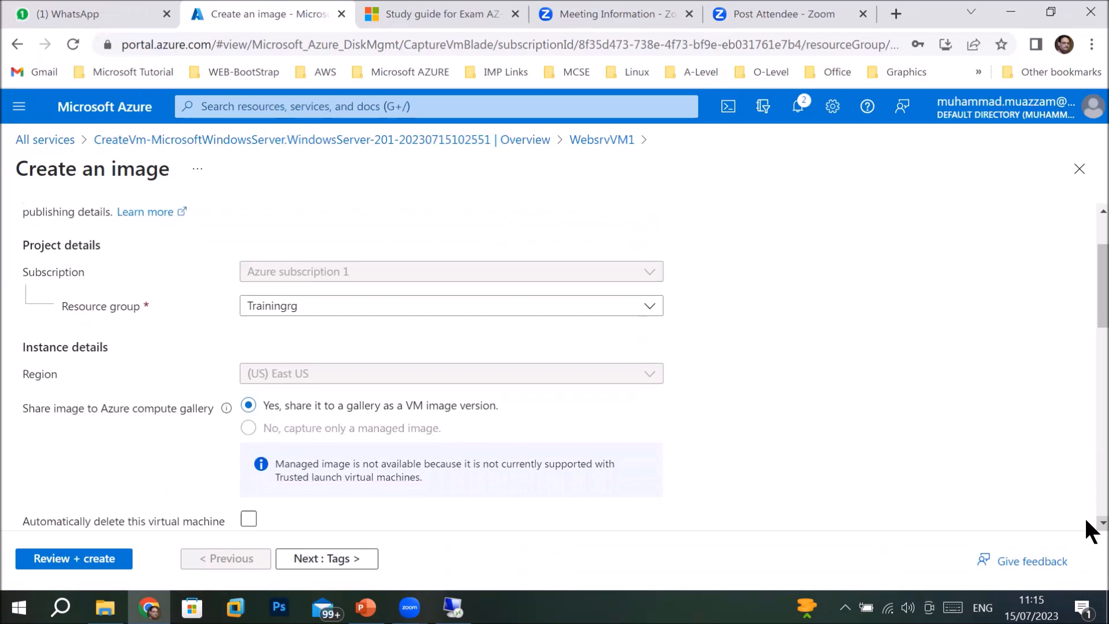
Leave 'Automatically delete this virtual machine after creating the image' unchecked so WebsrvVM1 is kept.
{"action": "scroll", "coordinate": [1086, 520], "scroll_direction": "down", "scroll_amount": 2}
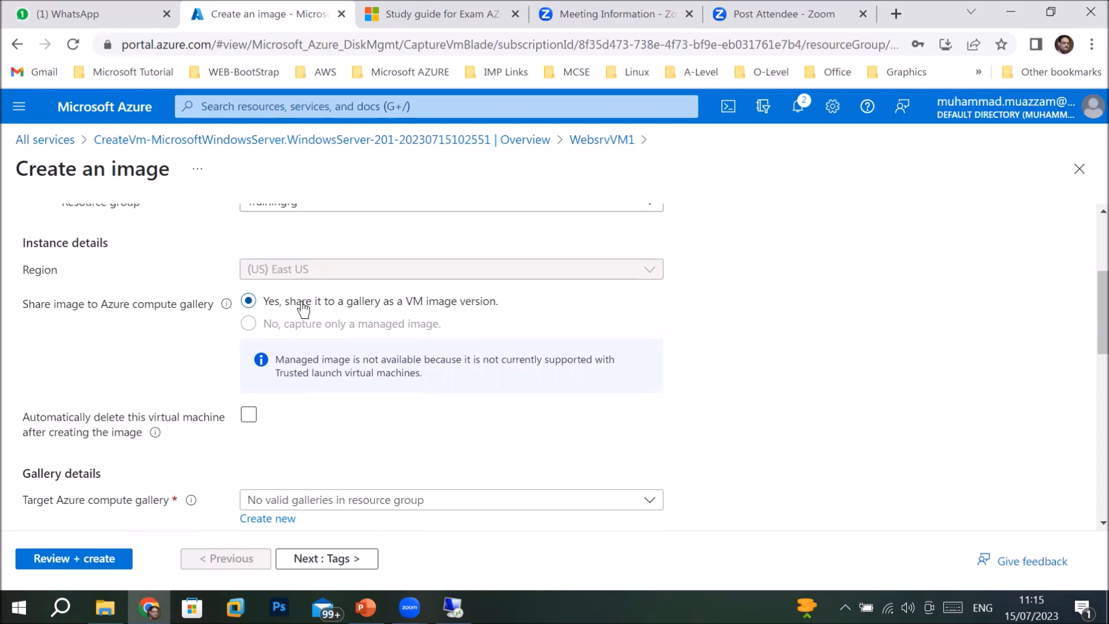
{"action": "left_click", "coordinate": [248, 416]}
{"action": "scroll", "coordinate": [1086, 523], "scroll_direction": "down", "scroll_amount": 2}
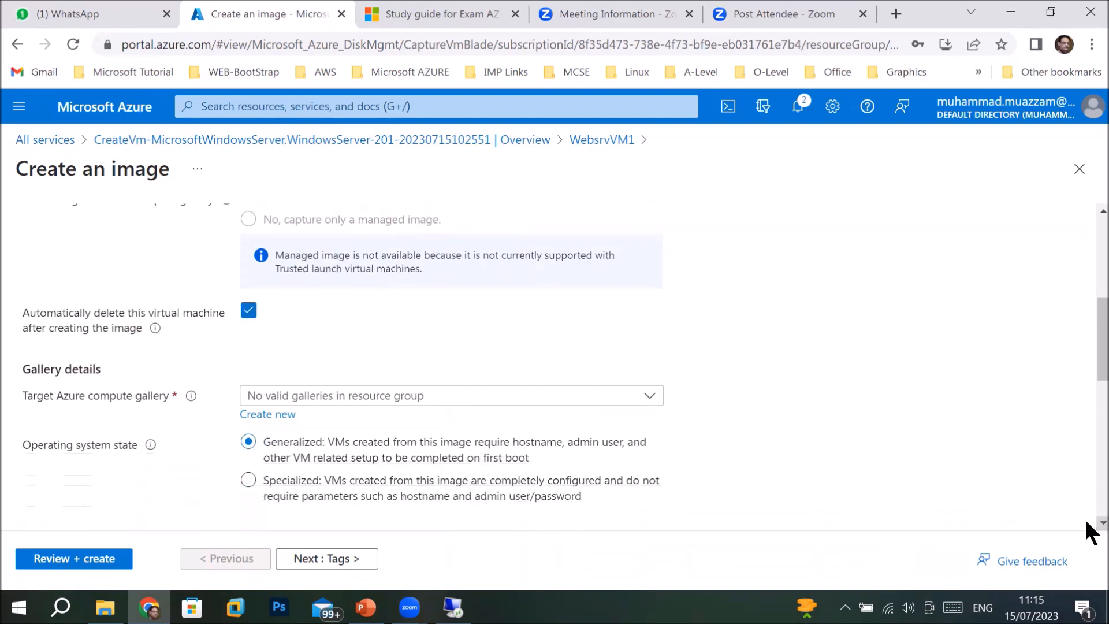
{"action": "scroll", "coordinate": [1086, 522], "scroll_direction": "down", "scroll_amount": 1}
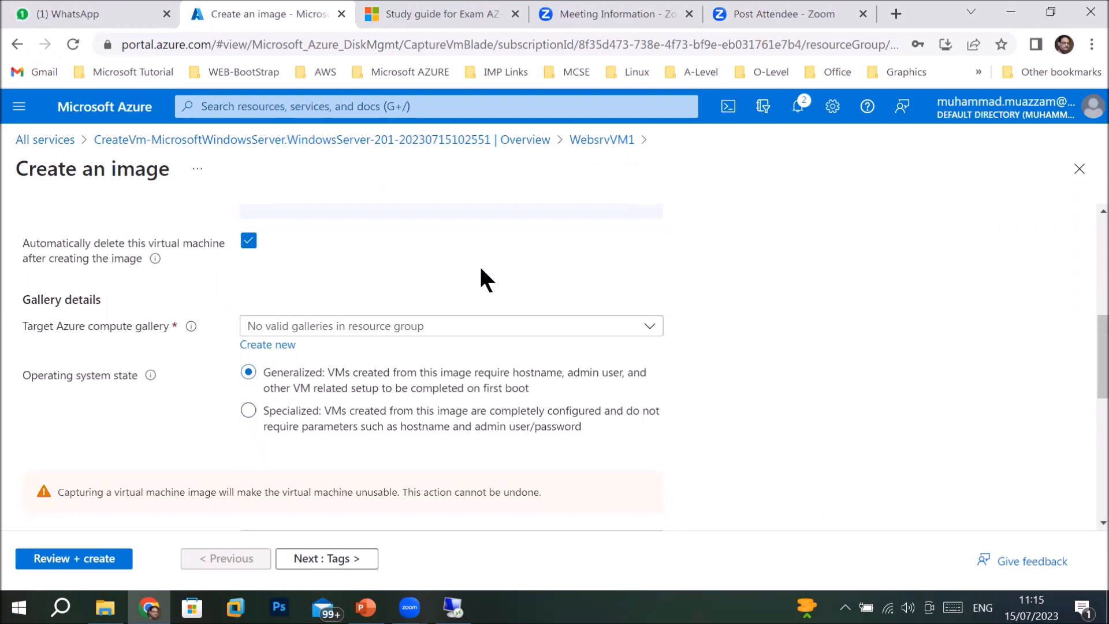
{"action": "left_click", "coordinate": [249, 242]}
{"action": "left_click", "coordinate": [248, 242]}
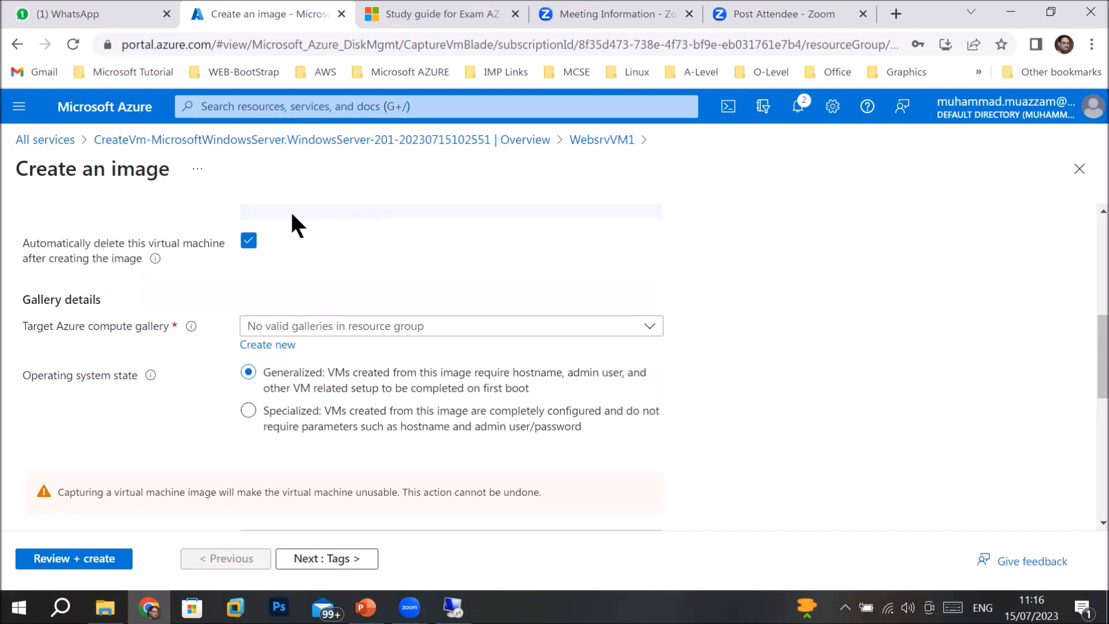
{"action": "left_click", "coordinate": [245, 243]}
{"action": "scroll", "coordinate": [1086, 215], "scroll_direction": "up", "scroll_amount": 5}
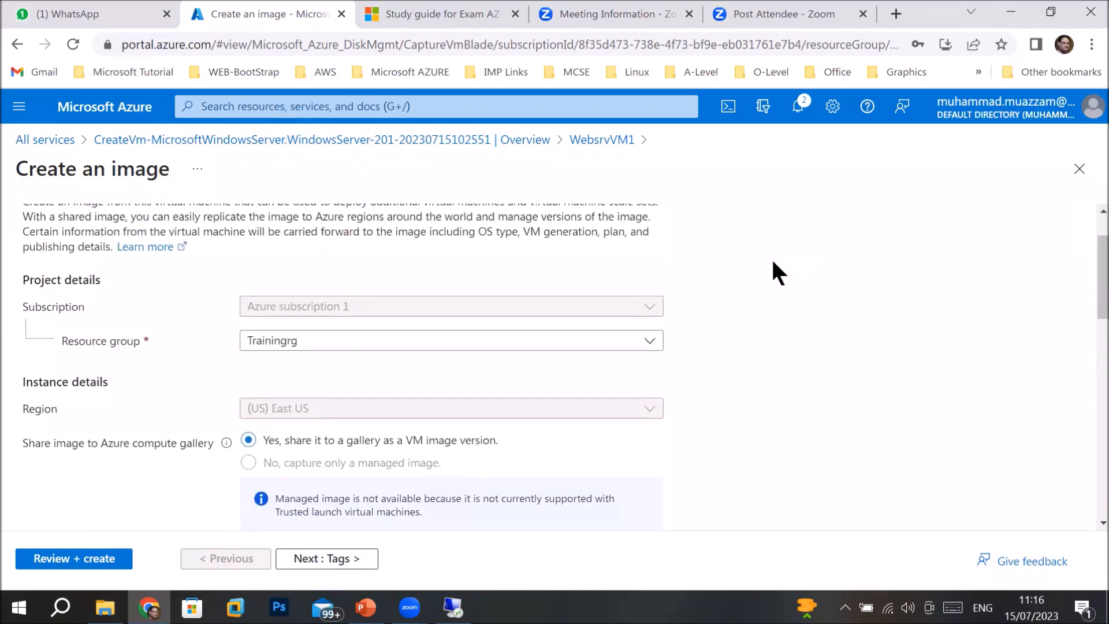
{"action": "left_click", "coordinate": [650, 342]}
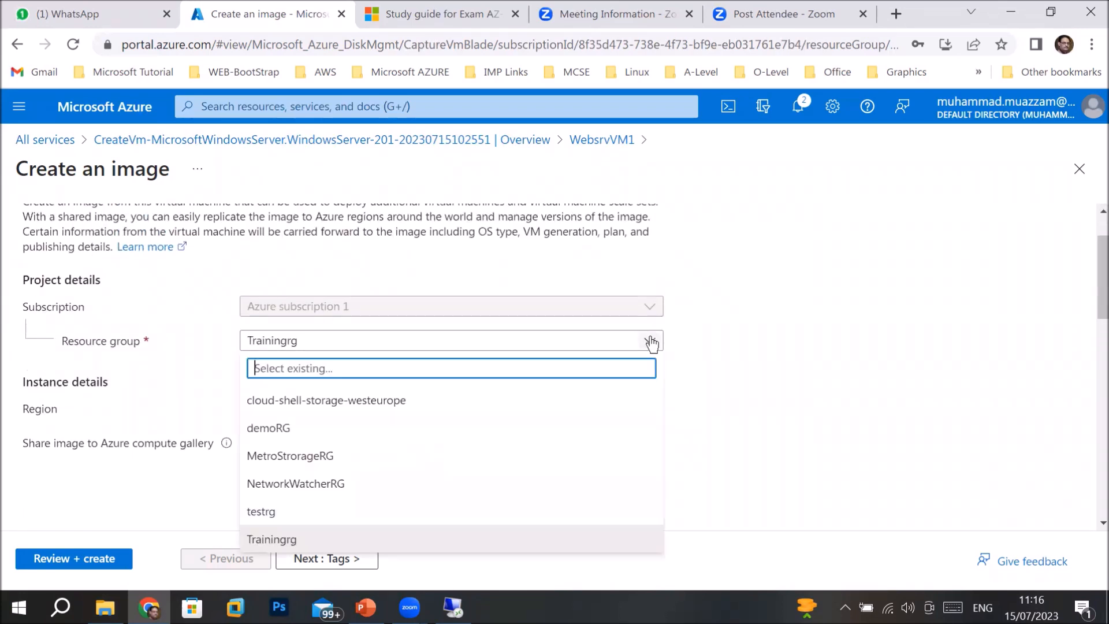
{"action": "left_click", "coordinate": [651, 343]}
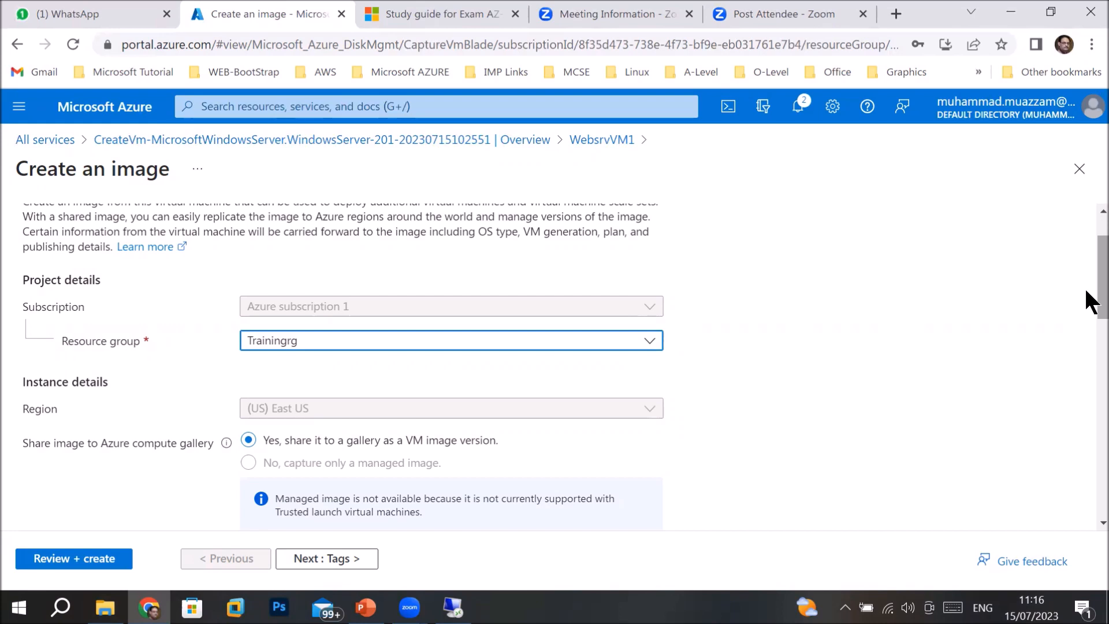
{"action": "left_click_drag", "start_coordinate": [1087, 304], "coordinate": [1062, 359]}
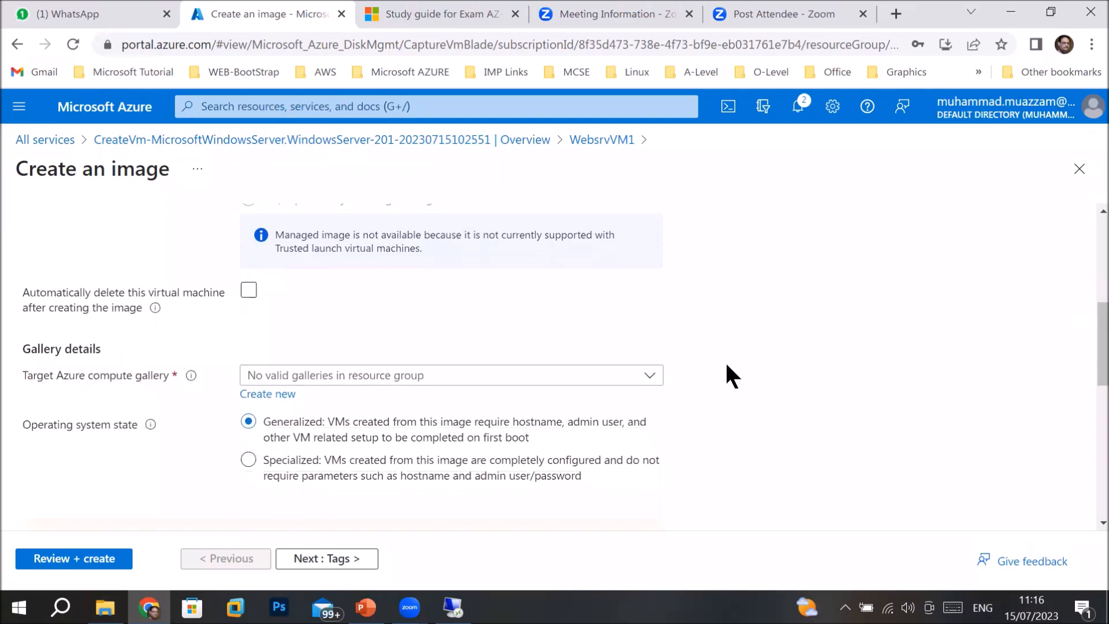
{"action": "left_click", "coordinate": [248, 291]}
{"action": "left_click", "coordinate": [391, 381]}
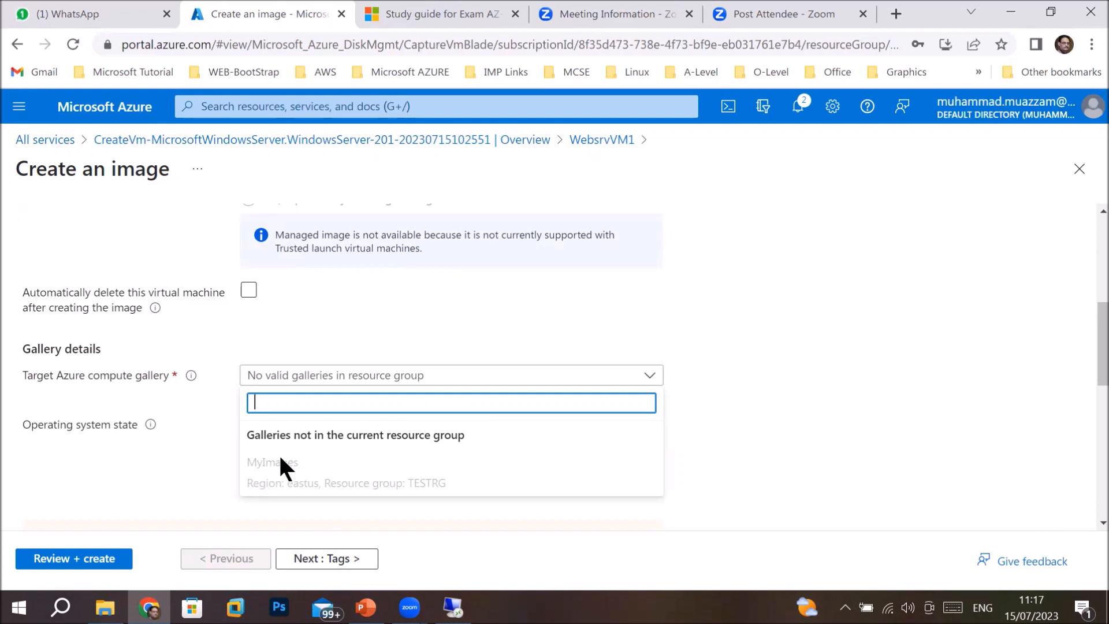
{"action": "left_click", "coordinate": [354, 338]}
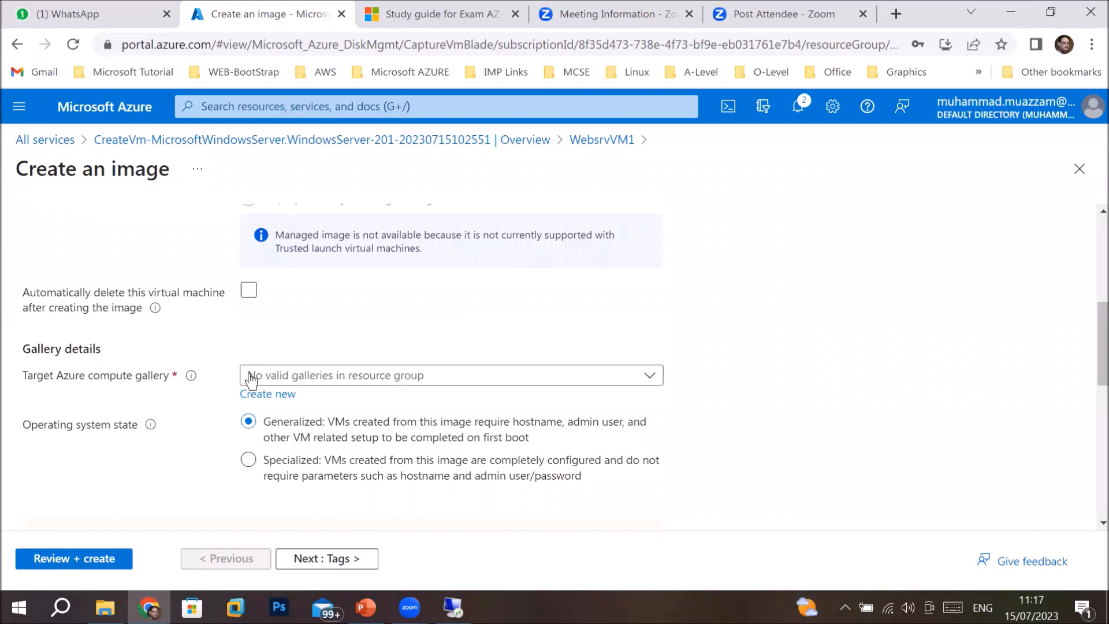
Start a new target compute gallery and type the name vmimagegallery.
{"action": "left_click", "coordinate": [264, 396]}
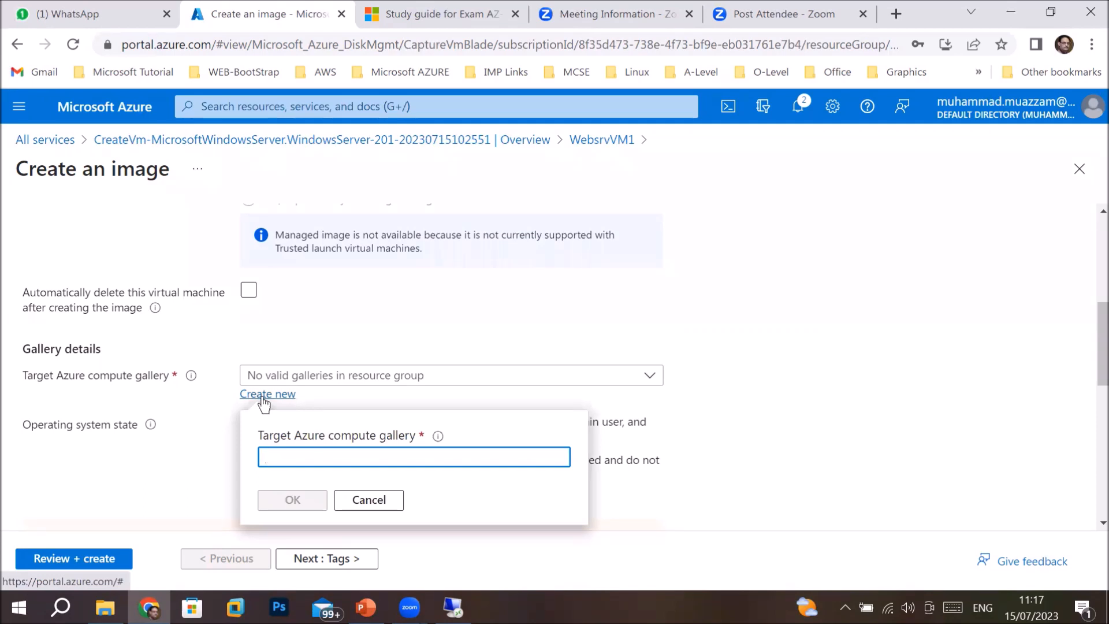
{"action": "type", "text": "Te"}
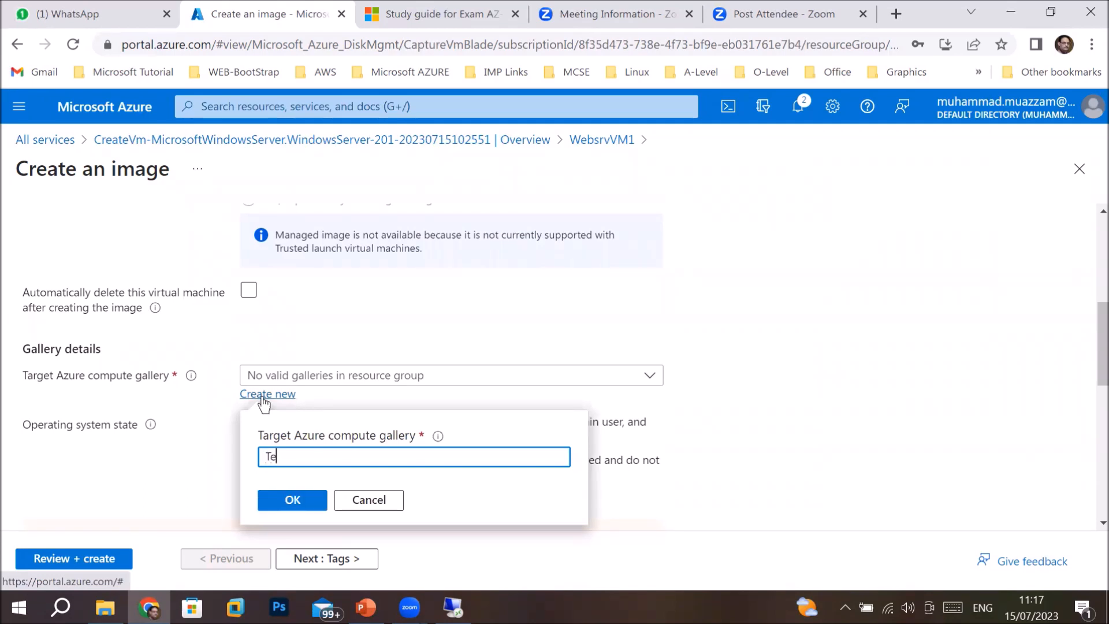
{"action": "key", "text": "BackSpace"}
{"action": "key", "text": "BackSpace"}
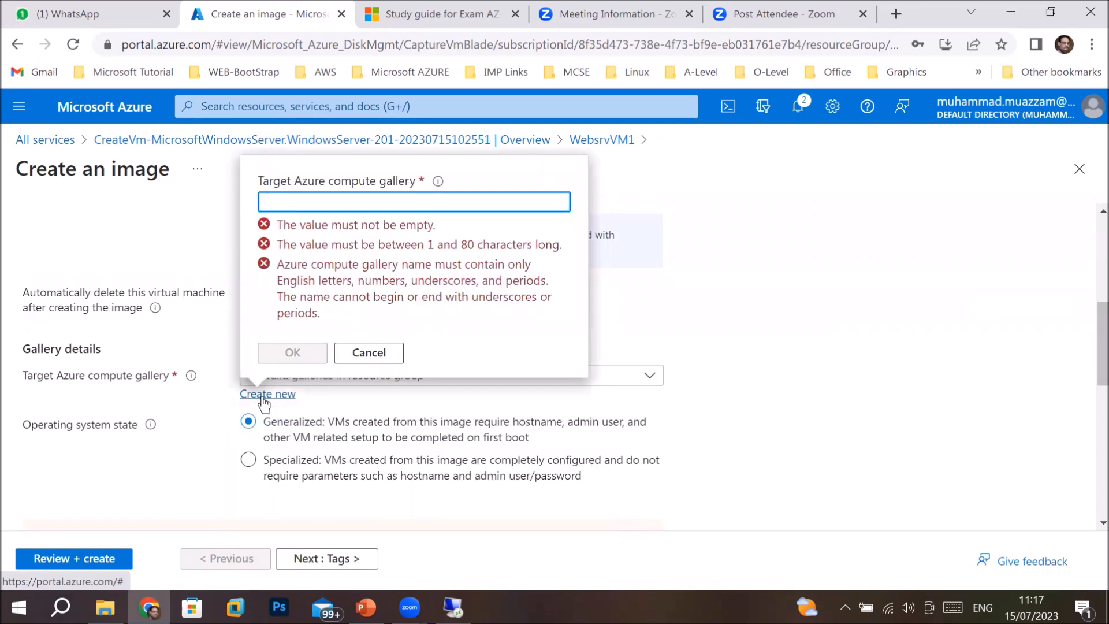
{"action": "type", "text": "vm"}
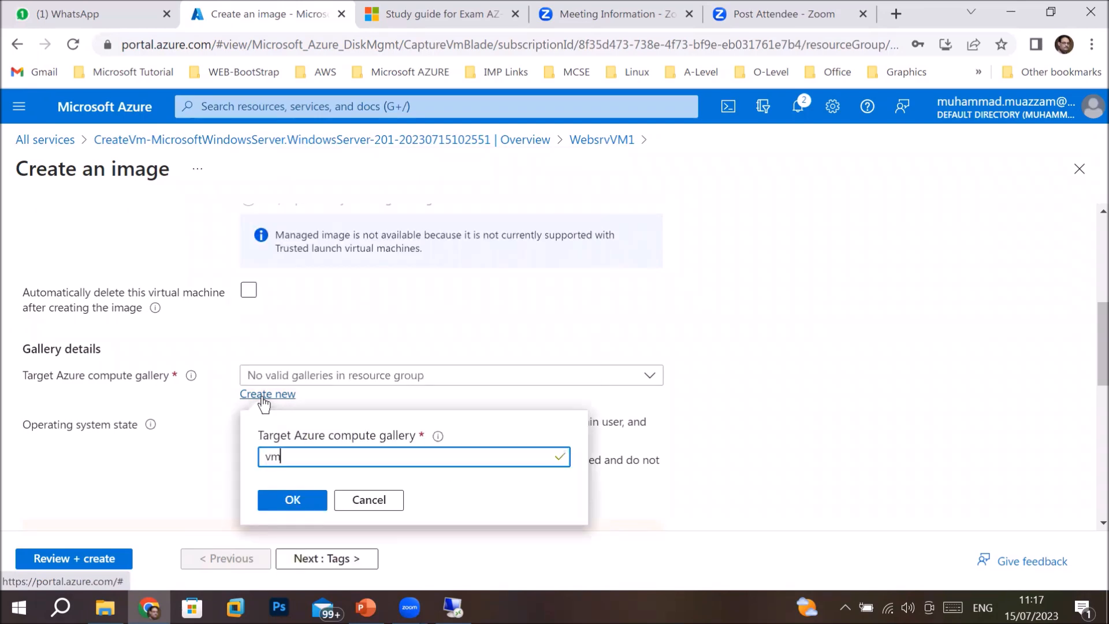
{"action": "type", "text": "imagegallery"}
Correct the gallery name to vm_image_gallery with underscores and confirm it.
{"action": "left_click", "coordinate": [283, 457]}
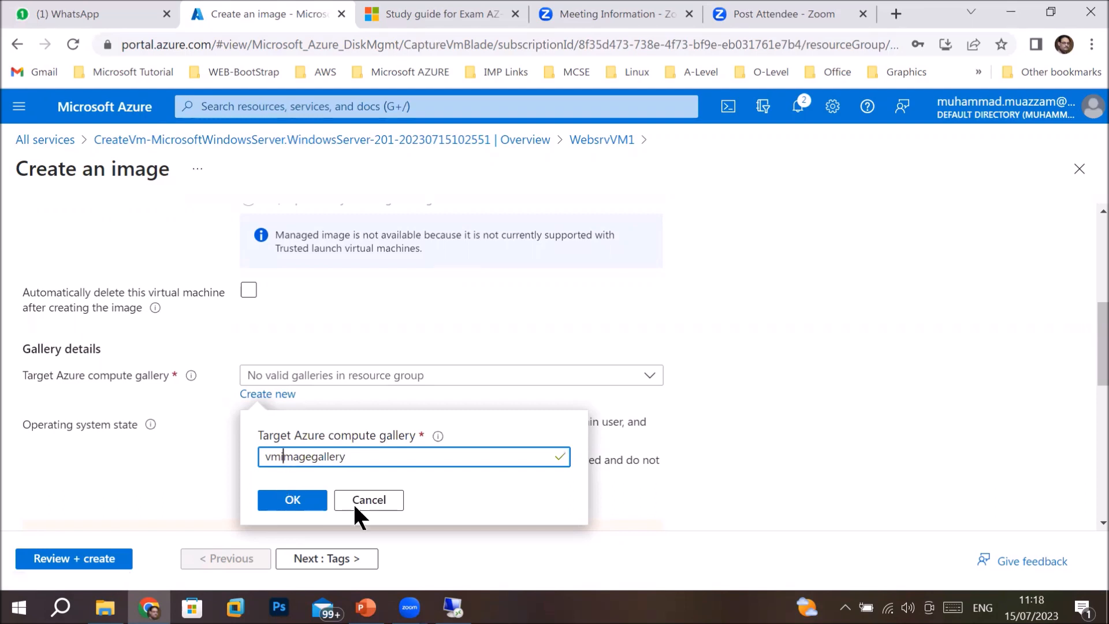
{"action": "type", "text": "-"}
{"action": "key", "text": "Right"}
{"action": "key", "text": "Right"}
{"action": "key", "text": "Right"}
{"action": "key", "text": "Right"}
{"action": "key", "text": "Right"}
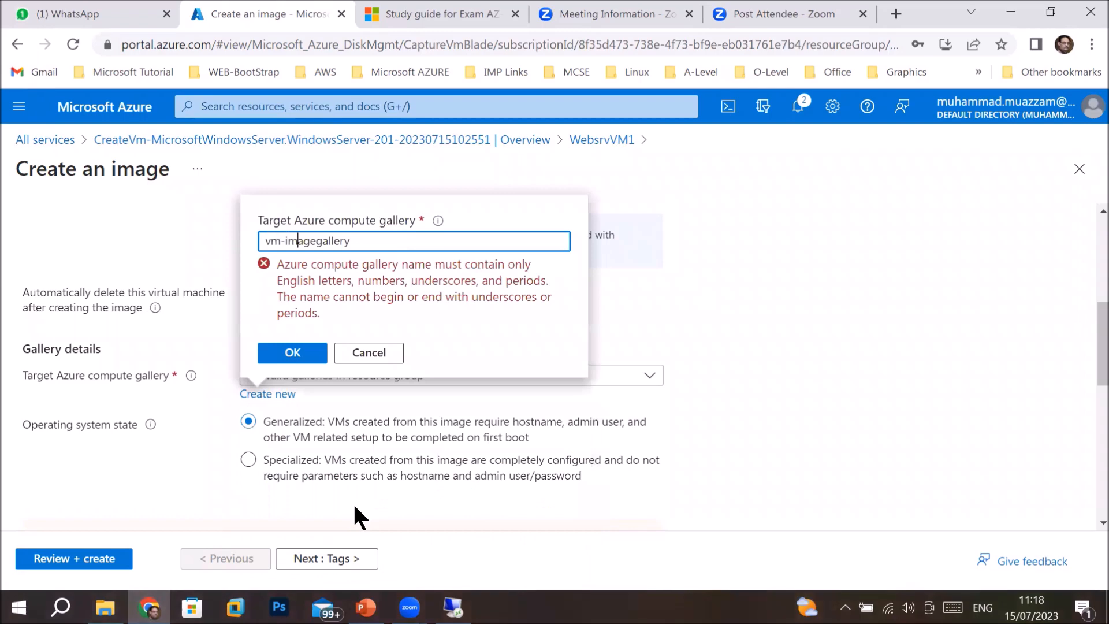
{"action": "key", "text": "Right"}
{"action": "key", "text": "Left"}
{"action": "type", "text": "-"}
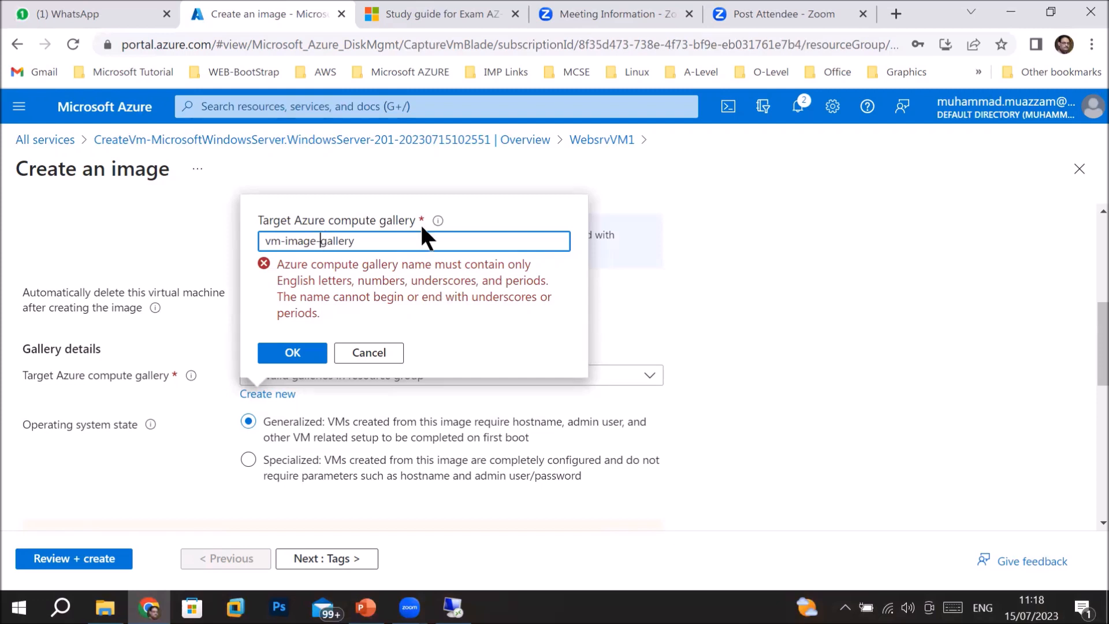
{"action": "key", "text": "BackSpace"}
{"action": "type", "text": "_"}
{"action": "key", "text": "Left"}
{"action": "key", "text": "Left"}
{"action": "key", "text": "Left"}
{"action": "key", "text": "Left"}
{"action": "key", "text": "Left"}
{"action": "key", "text": "Left"}
{"action": "key", "text": "BackSpace"}
{"action": "type", "text": "_"}
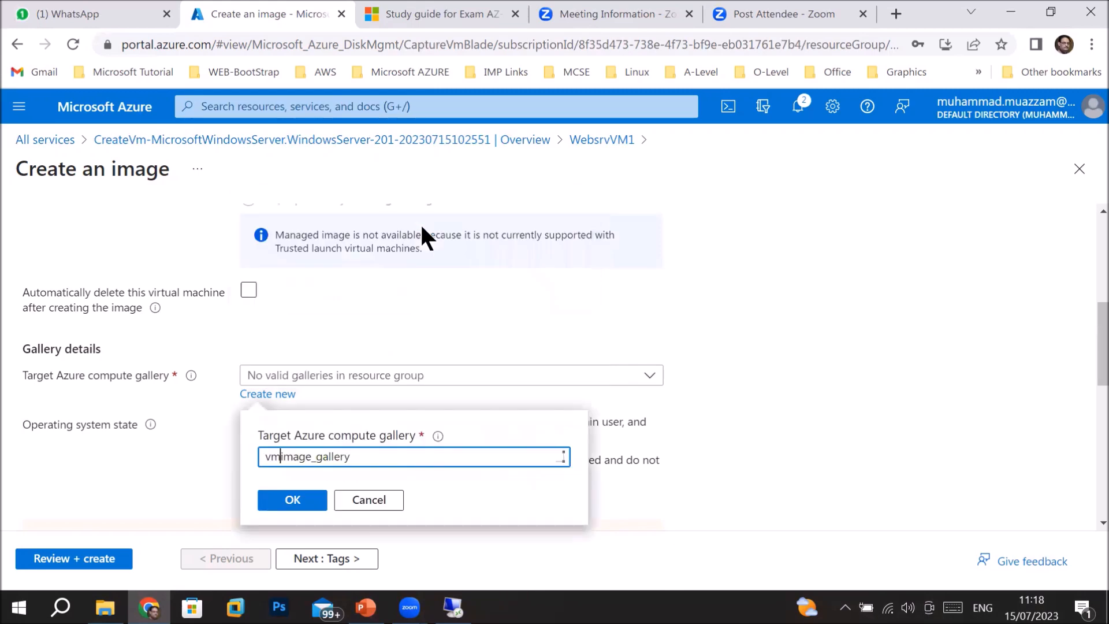
{"action": "left_click", "coordinate": [288, 501]}
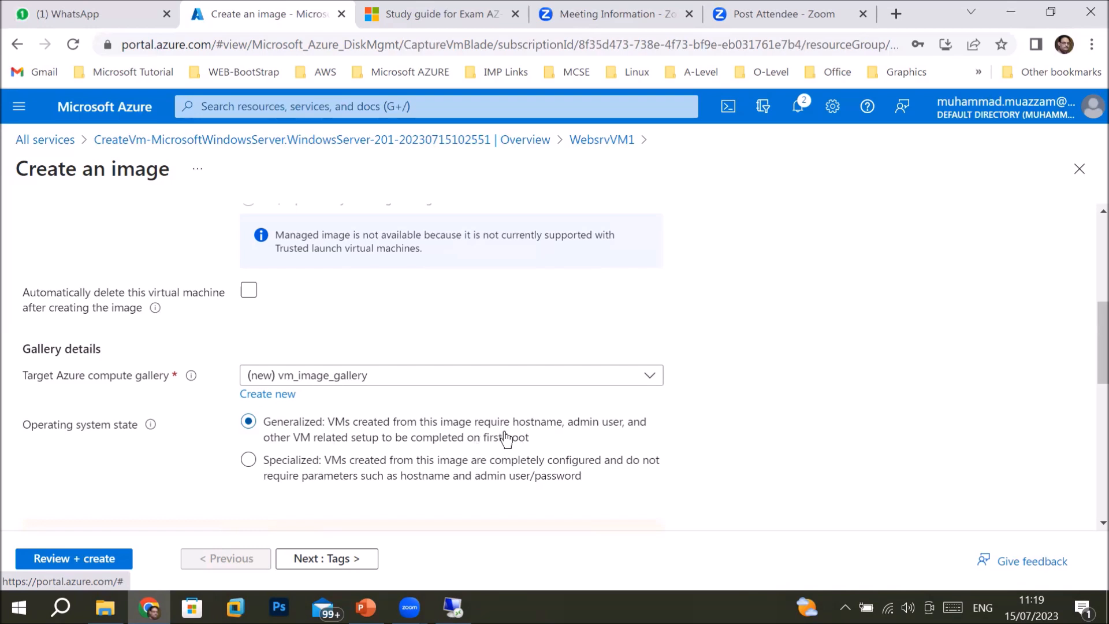
{"action": "left_click", "coordinate": [249, 461]}
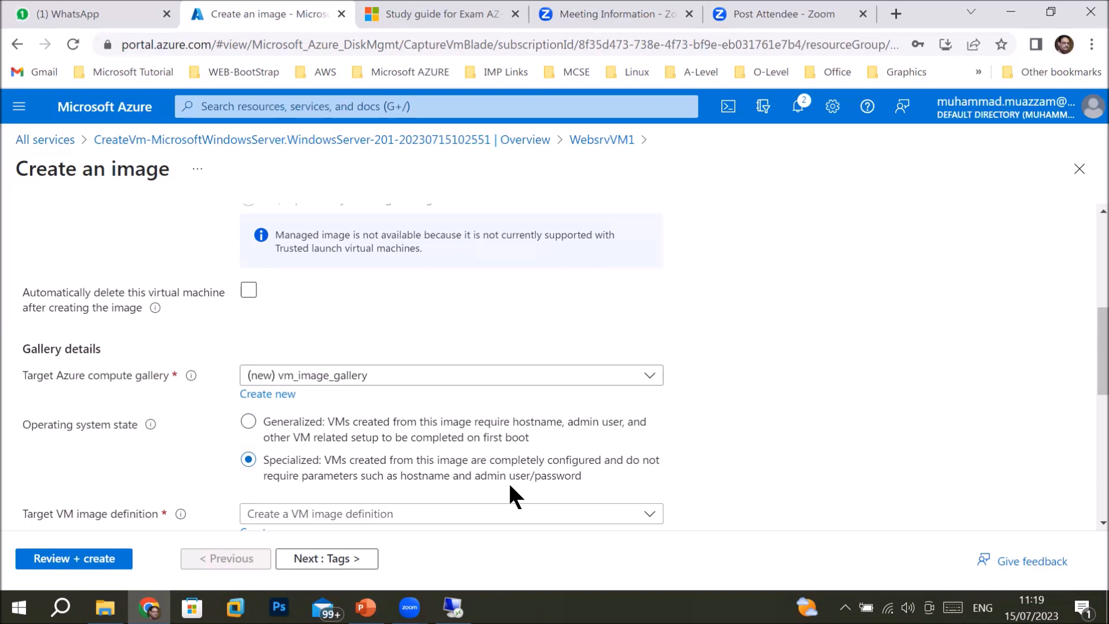
{"action": "left_click", "coordinate": [305, 430]}
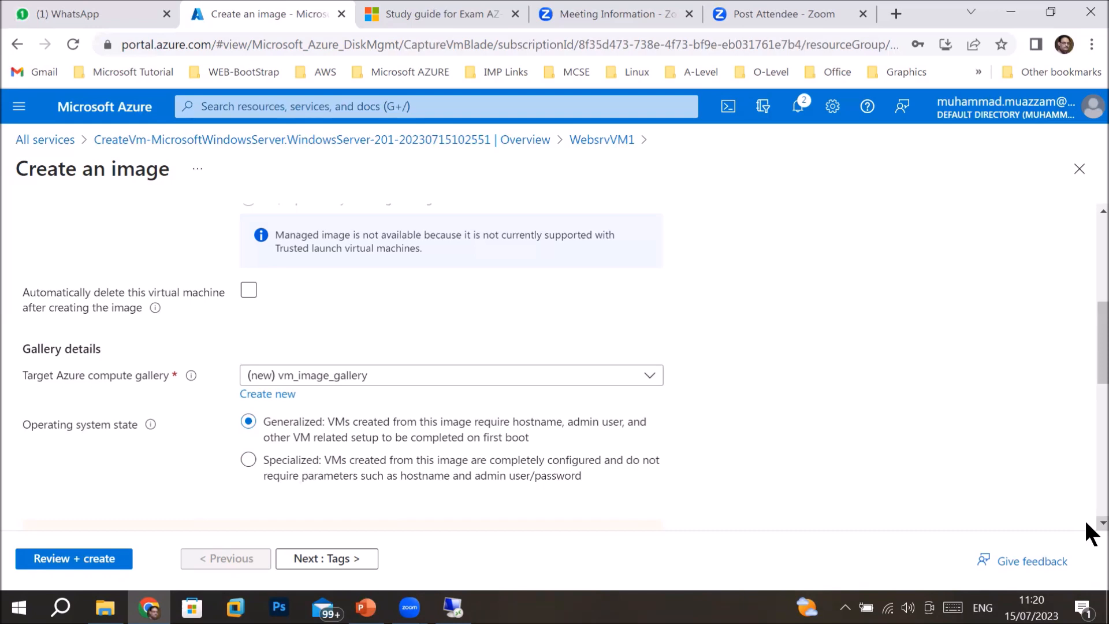
Find the Target VM image definition list empty and start a new image definition instead.
{"action": "scroll", "coordinate": [1090, 534], "scroll_direction": "down", "scroll_amount": 2}
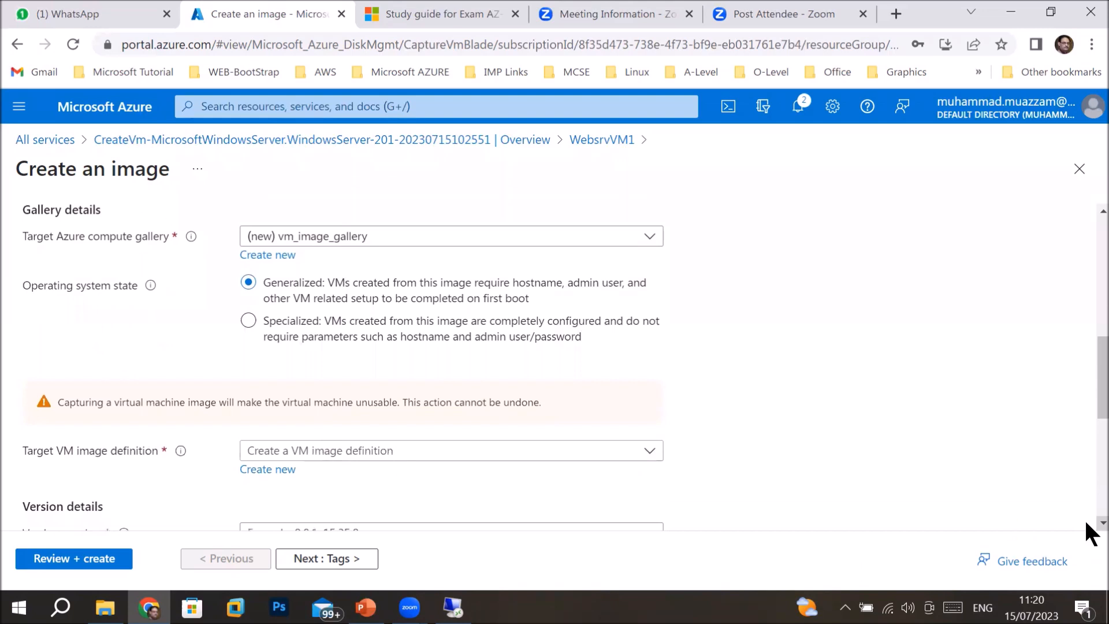
{"action": "scroll", "coordinate": [1087, 528], "scroll_direction": "down", "scroll_amount": 1}
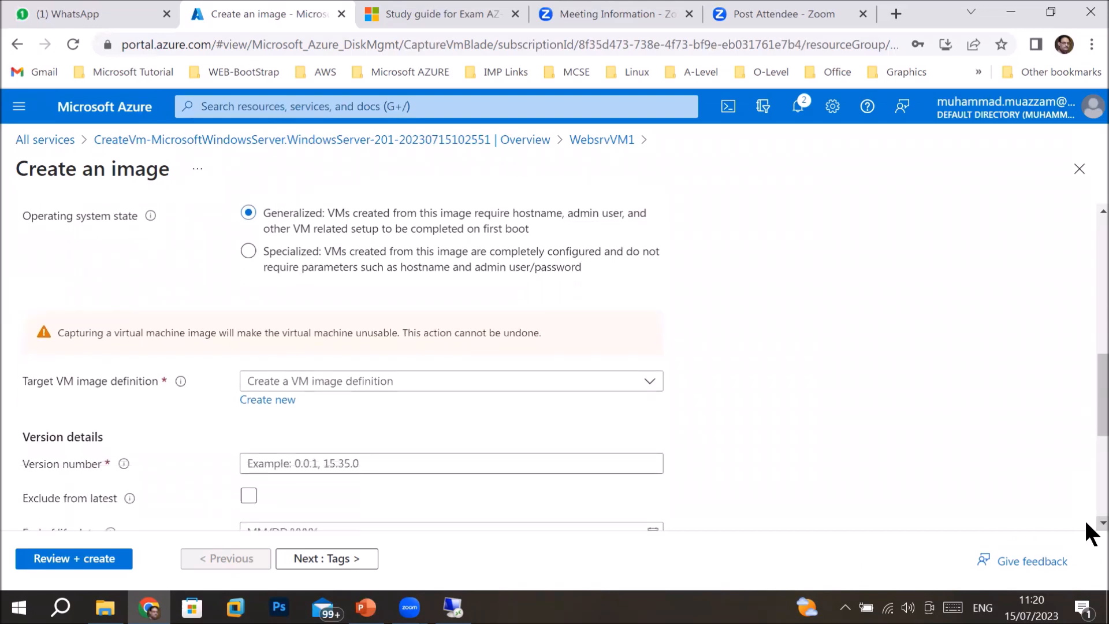
{"action": "left_click", "coordinate": [523, 389]}
{"action": "left_click", "coordinate": [523, 388]}
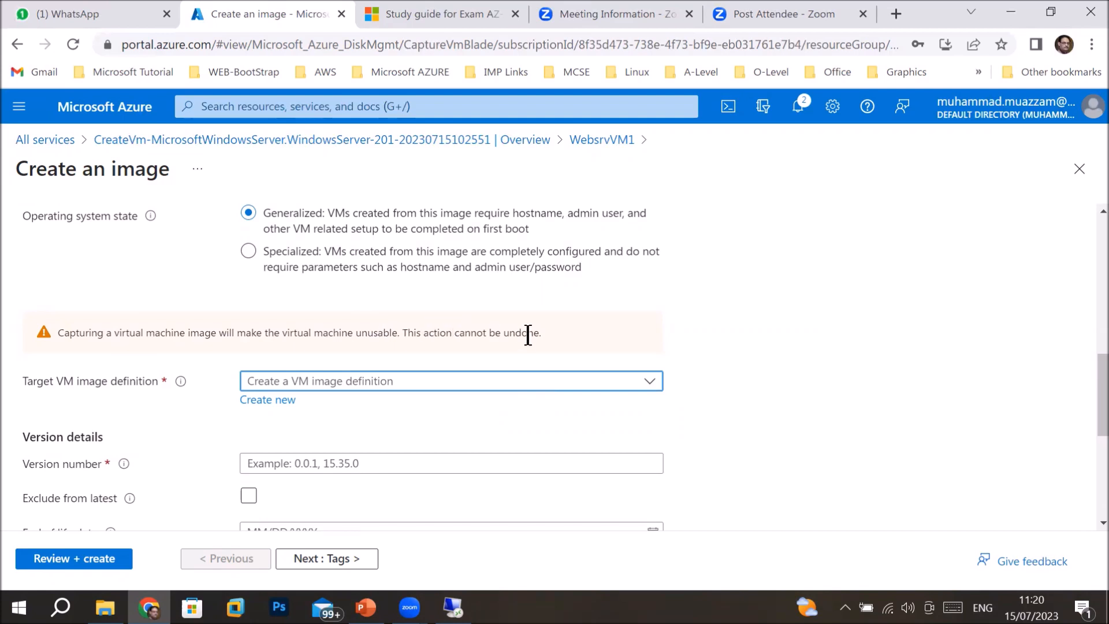
{"action": "left_click", "coordinate": [286, 402]}
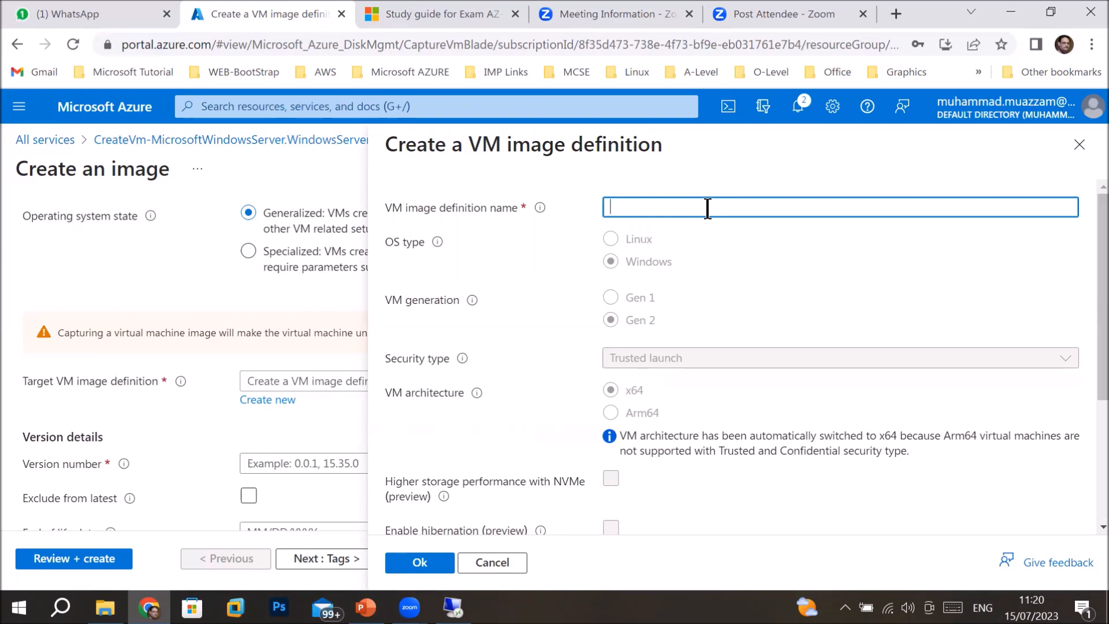
Name the definition windowsimage with MicrosoftWindowsServer, WindowsServer, 2016-datacenter-gensecond and confirm with Ok.
{"action": "type", "text": "windows vm"}
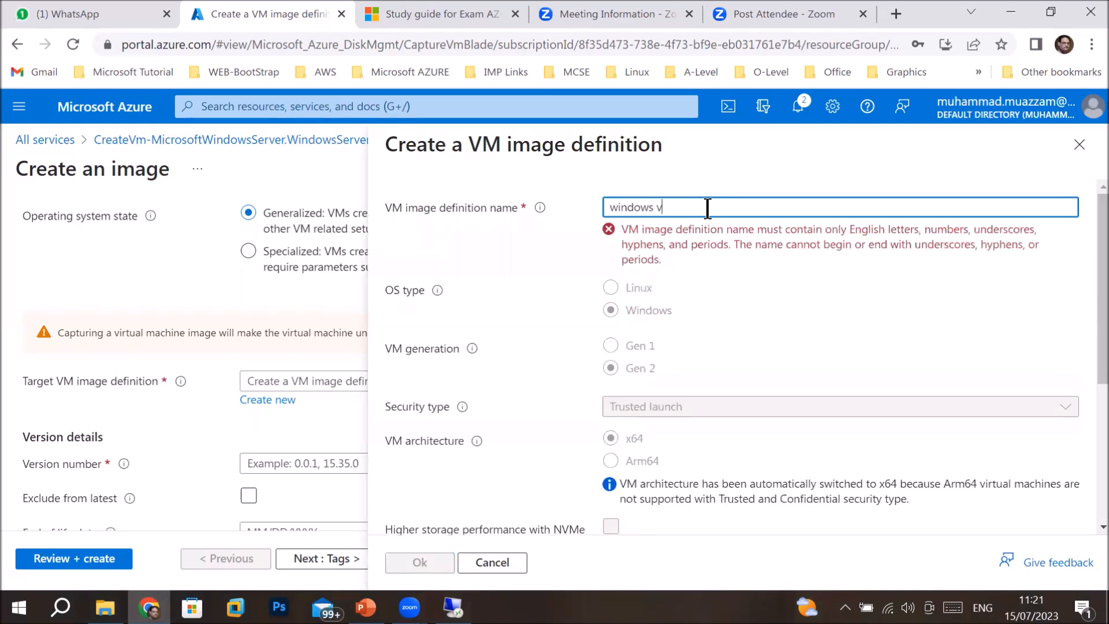
{"action": "type", "text": " image"}
{"action": "key", "text": "Left"}
{"action": "key", "text": "Left"}
{"action": "key", "text": "Left"}
{"action": "key", "text": "Left"}
{"action": "key", "text": "Left"}
{"action": "key", "text": "Left"}
{"action": "key", "text": "Left"}
{"action": "key", "text": "Left"}
{"action": "key", "text": "Left"}
{"action": "type", "text": "2016-"}
{"action": "key", "text": "BackSpace"}
{"action": "type", "text": "_"}
{"action": "left_click", "coordinate": [708, 209]}
{"action": "key", "text": "BackSpace"}
{"action": "type", "text": "_"}
{"action": "left_click", "coordinate": [760, 211]}
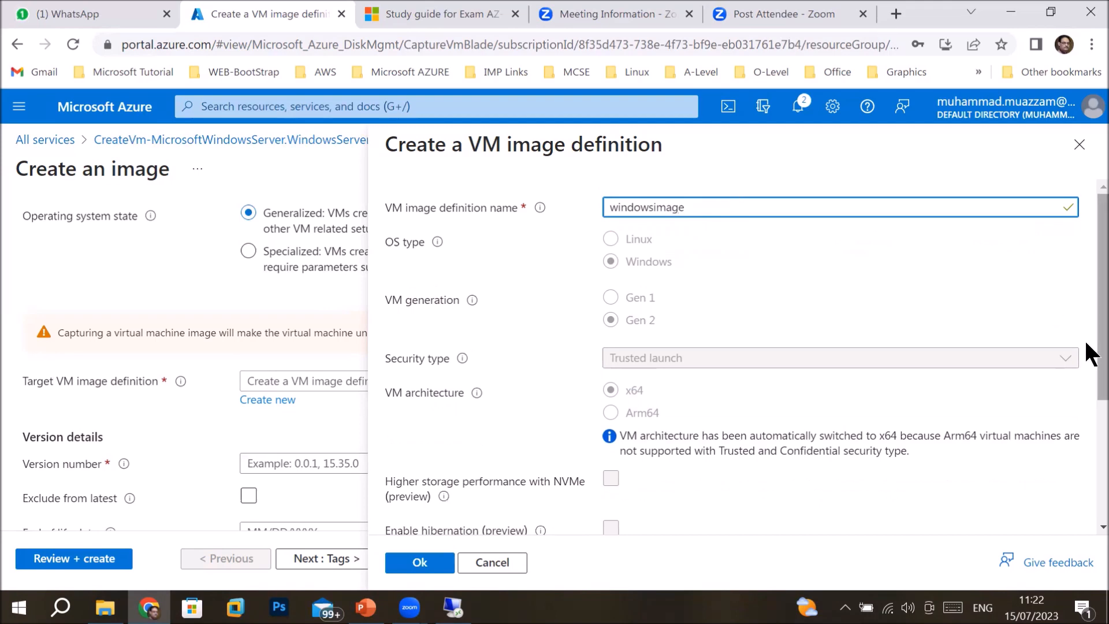
{"action": "left_click_drag", "start_coordinate": [1089, 346], "coordinate": [1076, 498]}
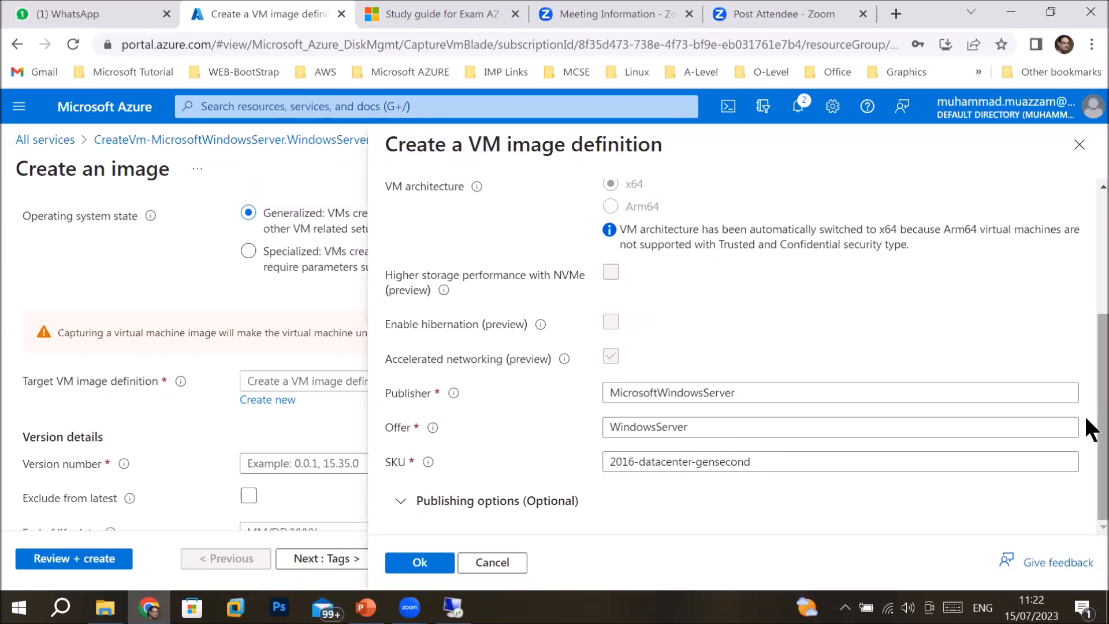
{"action": "left_click_drag", "start_coordinate": [1087, 418], "coordinate": [1086, 274]}
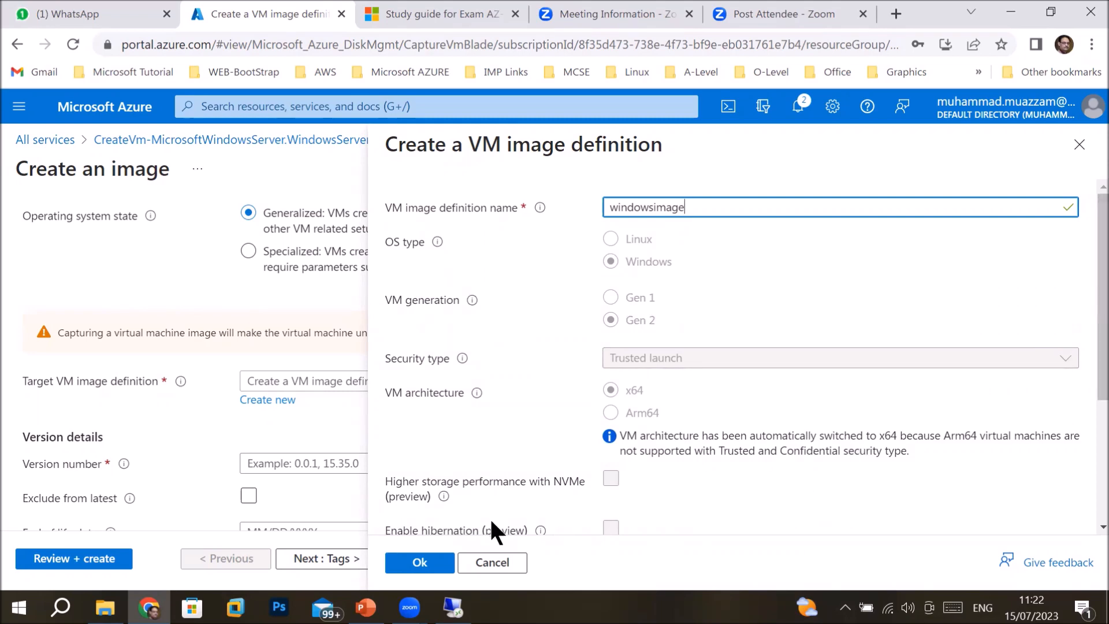
{"action": "left_click", "coordinate": [417, 563]}
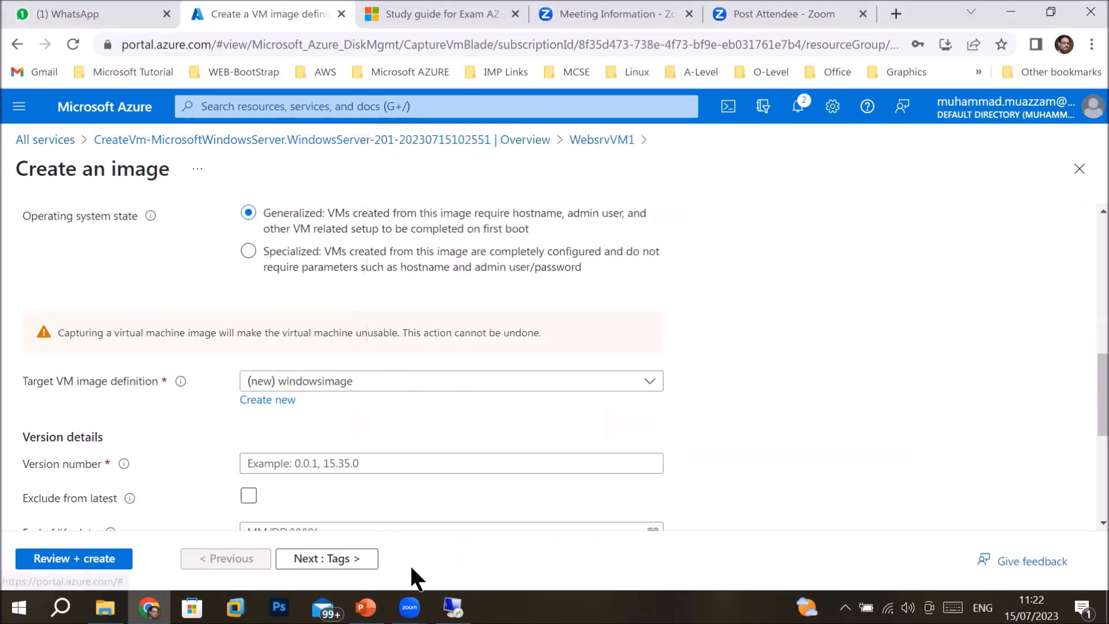
Enter 1.1.0 as the image version number.
{"action": "left_click", "coordinate": [266, 463]}
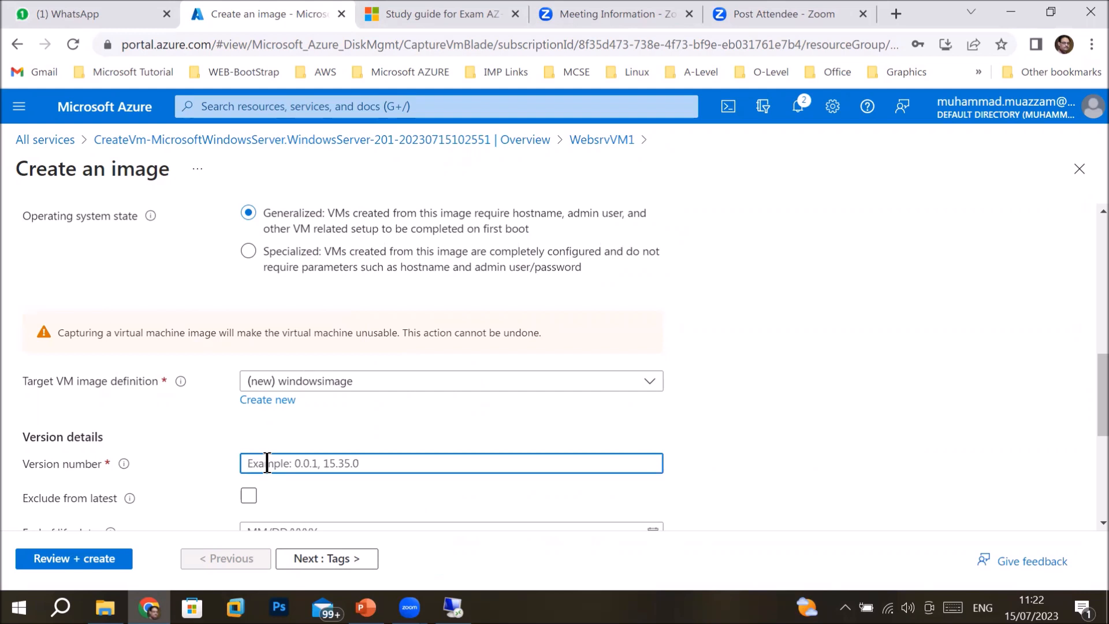
{"action": "type", "text": "1.1.0"}
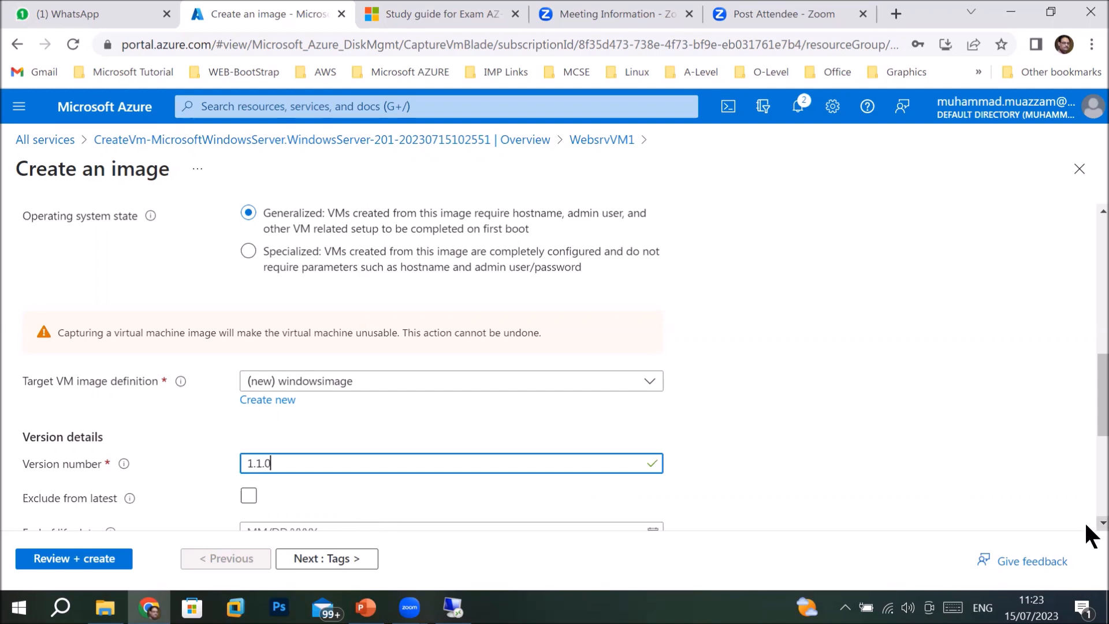
{"action": "scroll", "coordinate": [1086, 529], "scroll_direction": "down", "scroll_amount": 3}
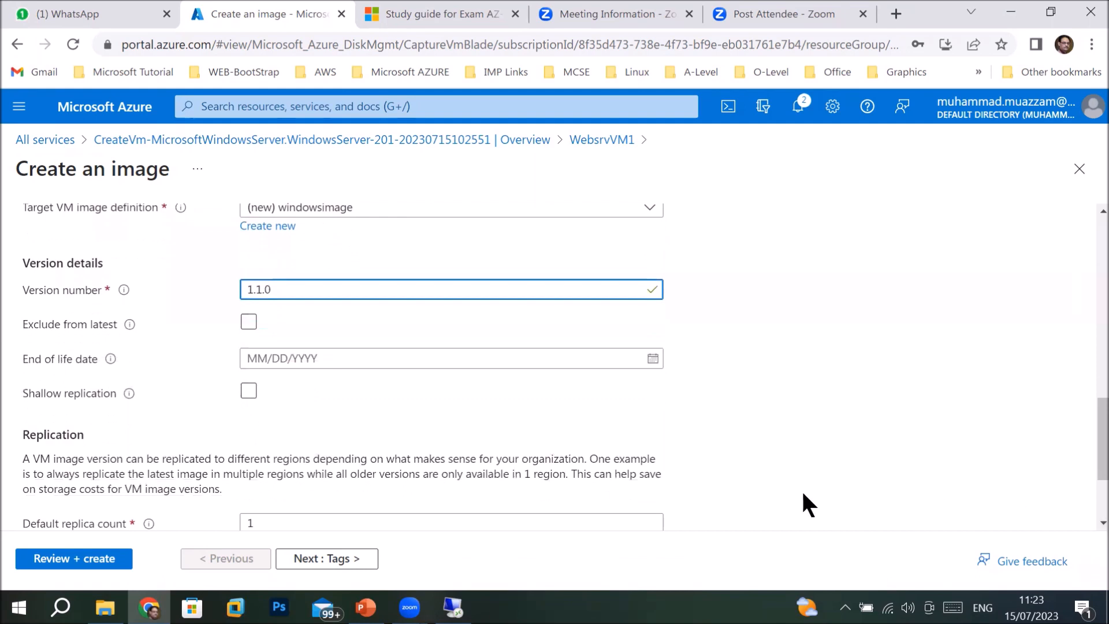
Pick 16 July 2023 from the calendar as the end of life date.
{"action": "left_click", "coordinate": [300, 354]}
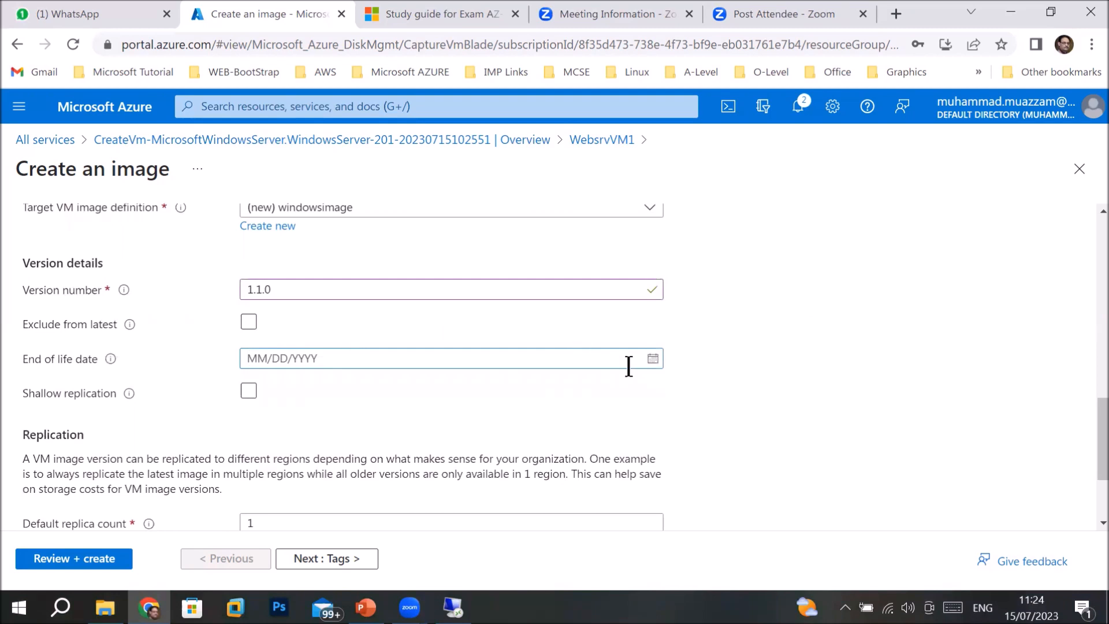
{"action": "left_click", "coordinate": [652, 360]}
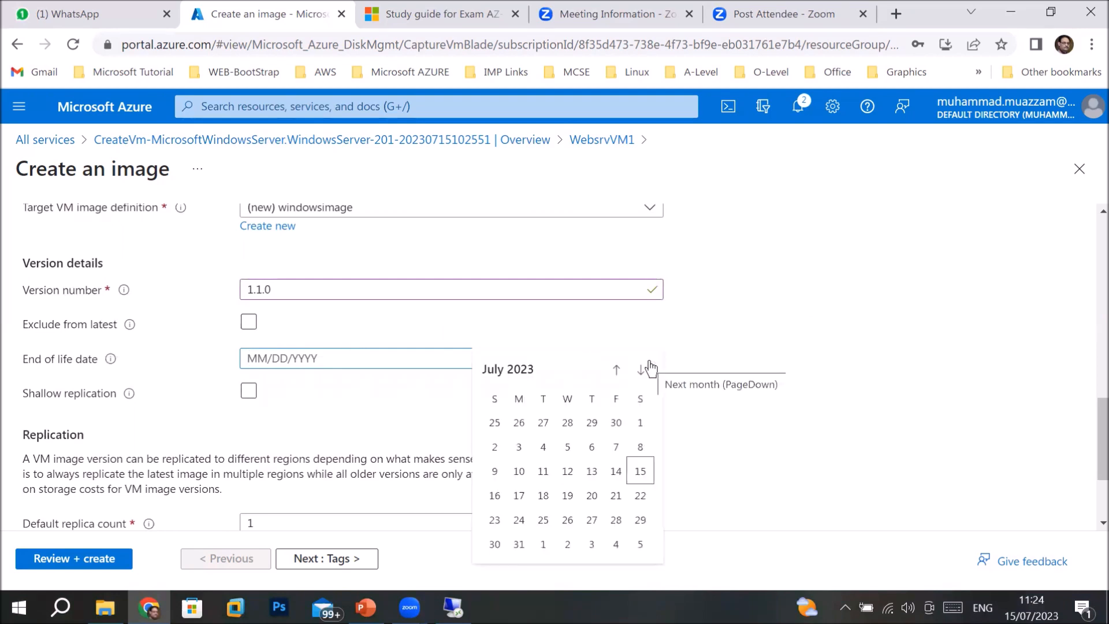
{"action": "left_click", "coordinate": [498, 497]}
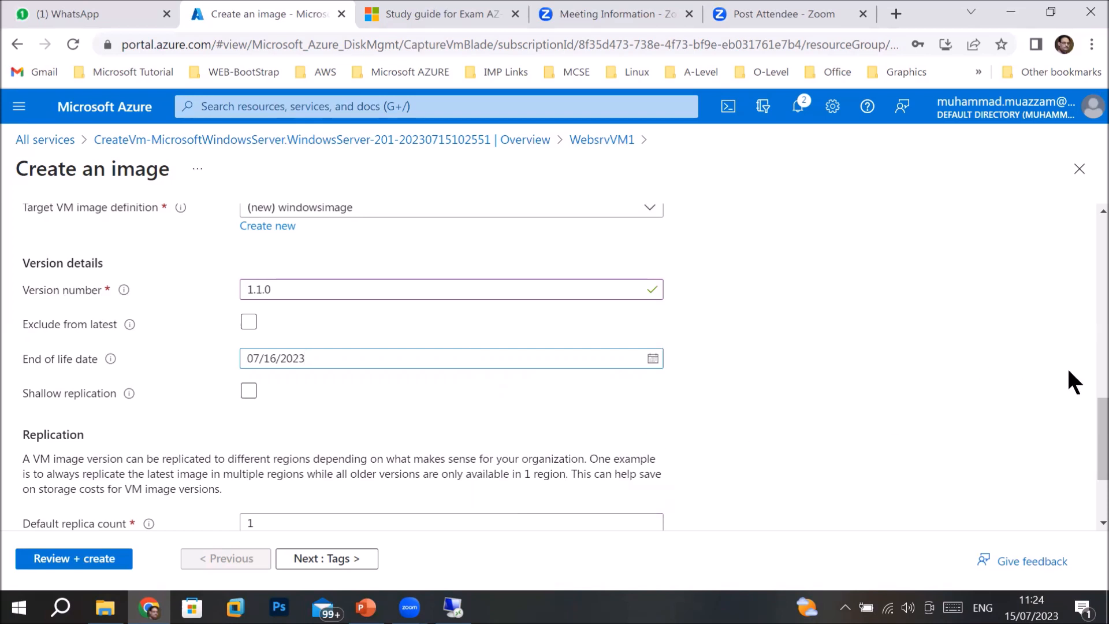
{"action": "left_click_drag", "start_coordinate": [1092, 430], "coordinate": [1094, 464]}
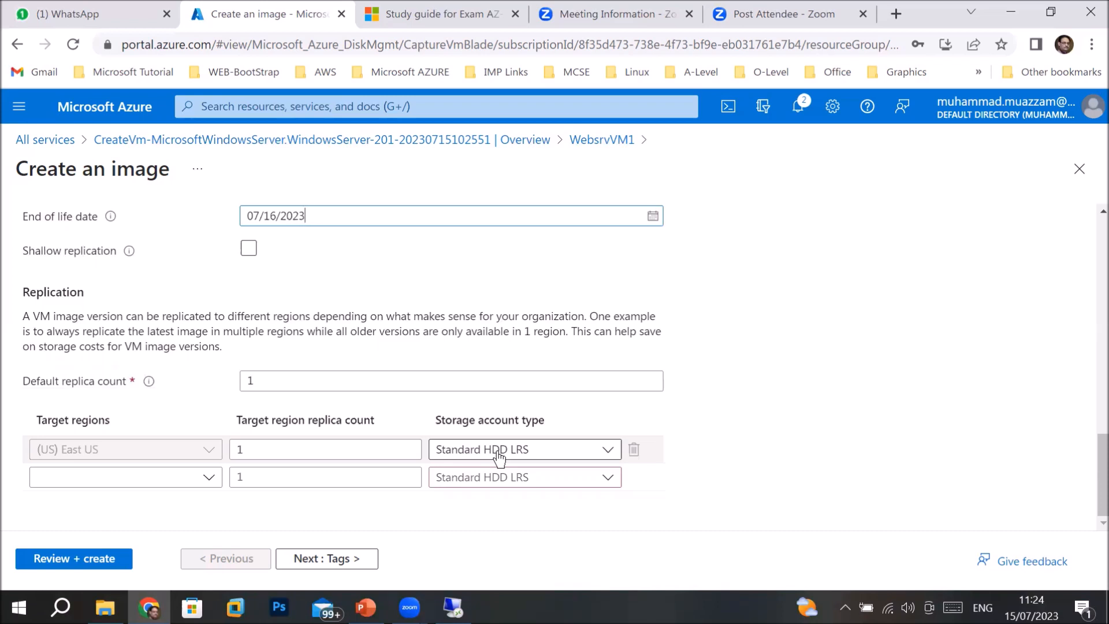
{"action": "left_click", "coordinate": [247, 449]}
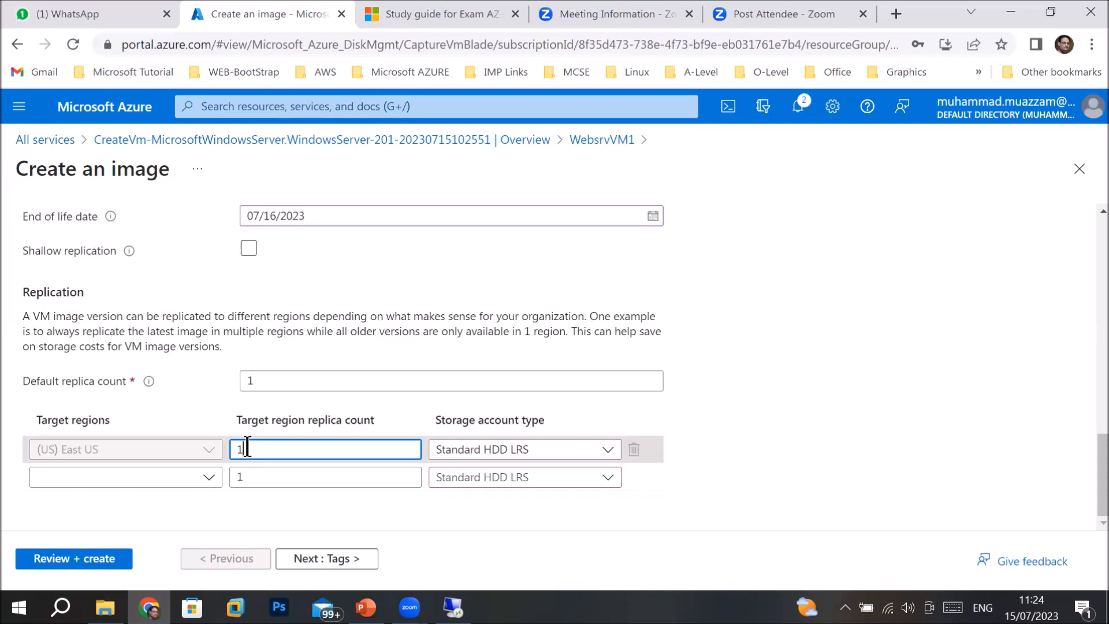
{"action": "left_click", "coordinate": [557, 450]}
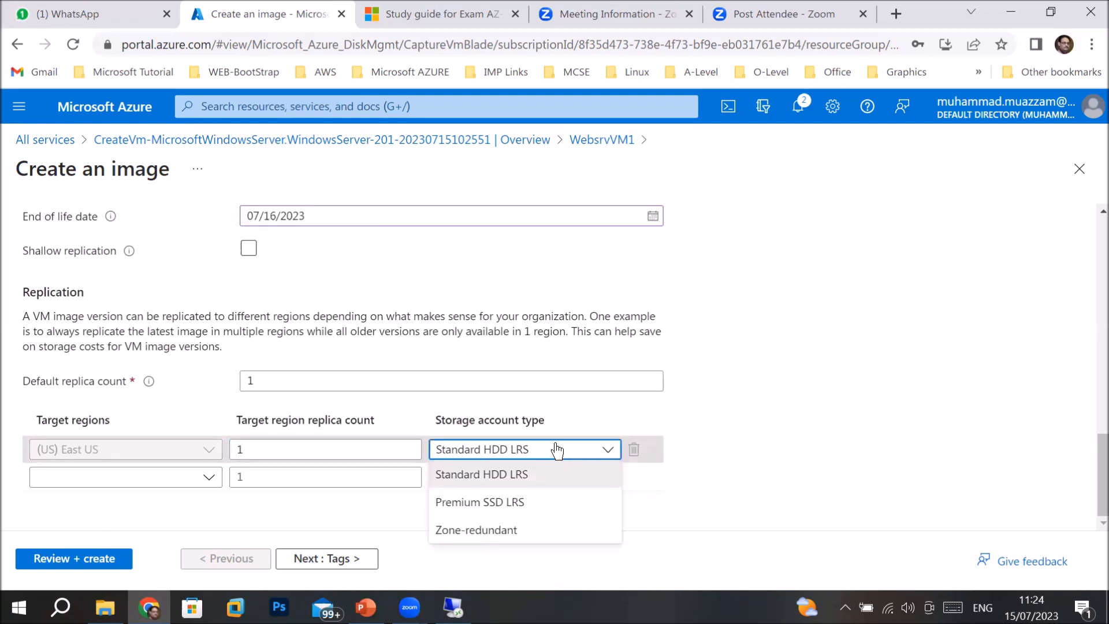
{"action": "left_click", "coordinate": [745, 346]}
{"action": "left_click", "coordinate": [207, 478]}
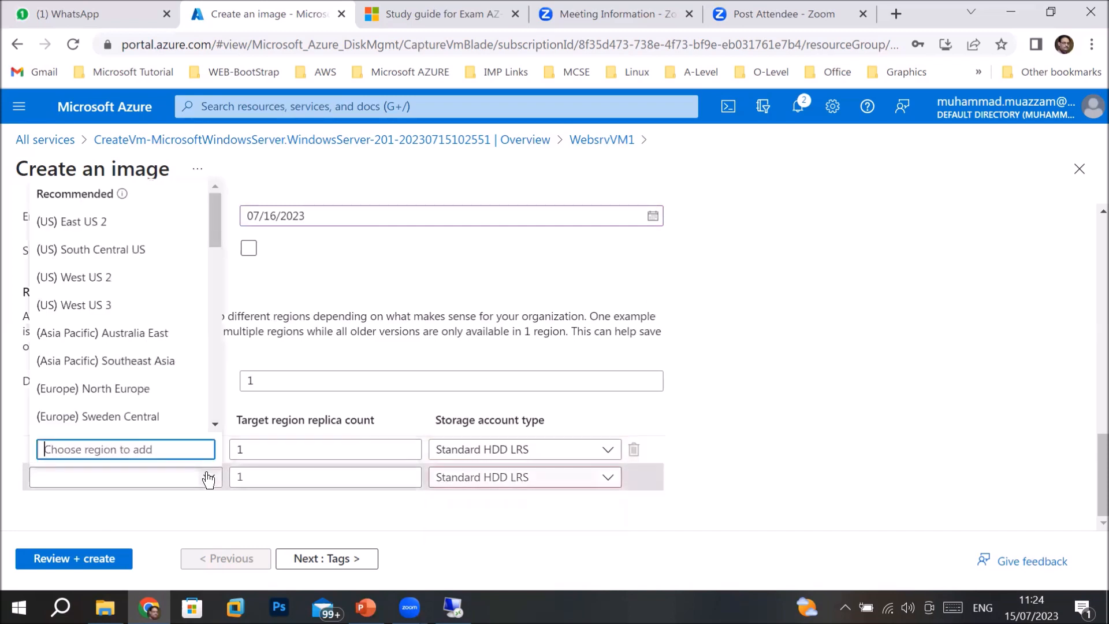
{"action": "left_click", "coordinate": [164, 389]}
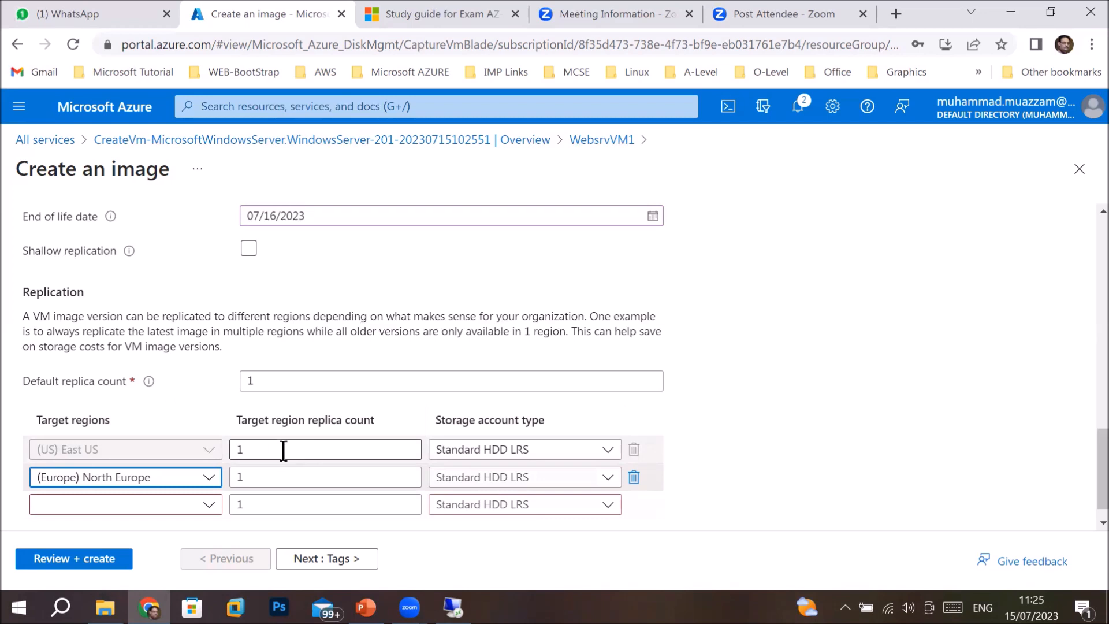
{"action": "left_click", "coordinate": [634, 477]}
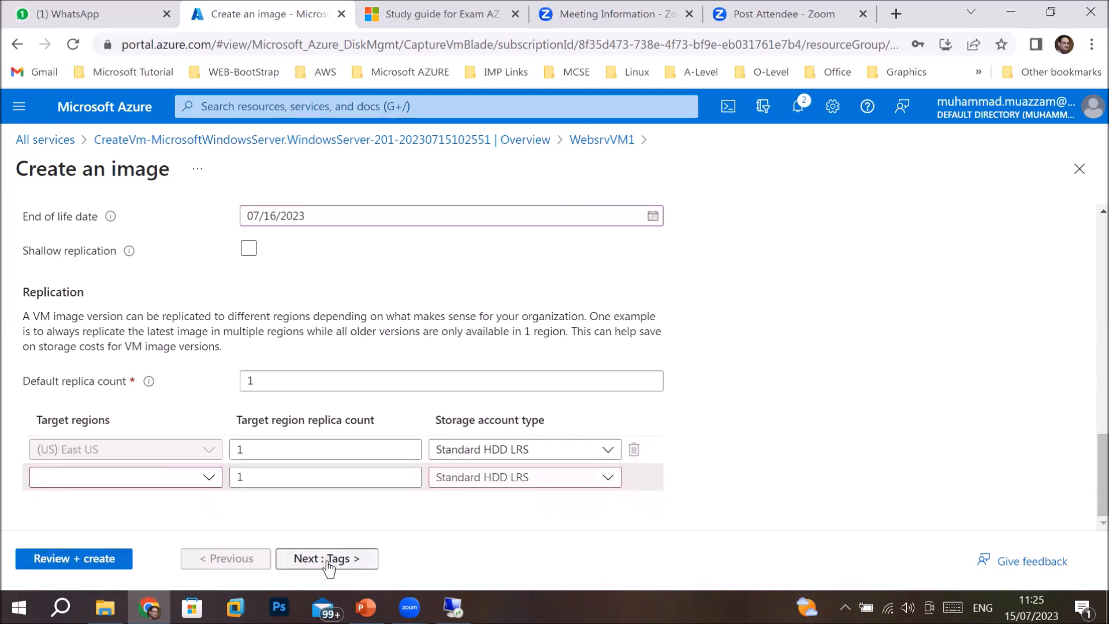
Run Review + create and, once validation passes, create the windowsimage version.
{"action": "left_click", "coordinate": [84, 565]}
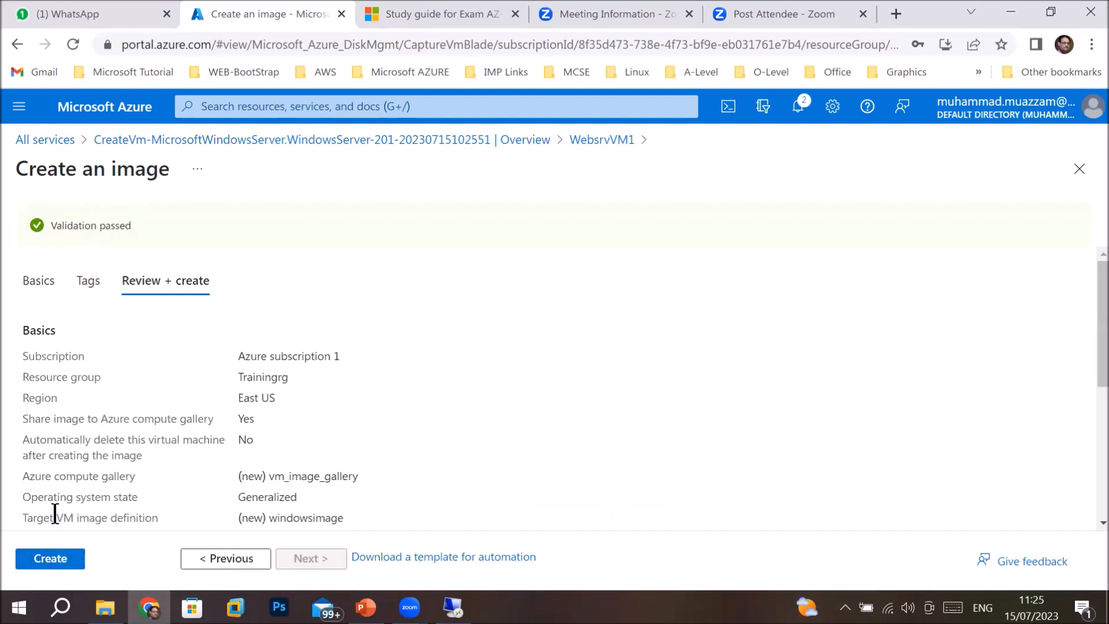
{"action": "left_click", "coordinate": [48, 558]}
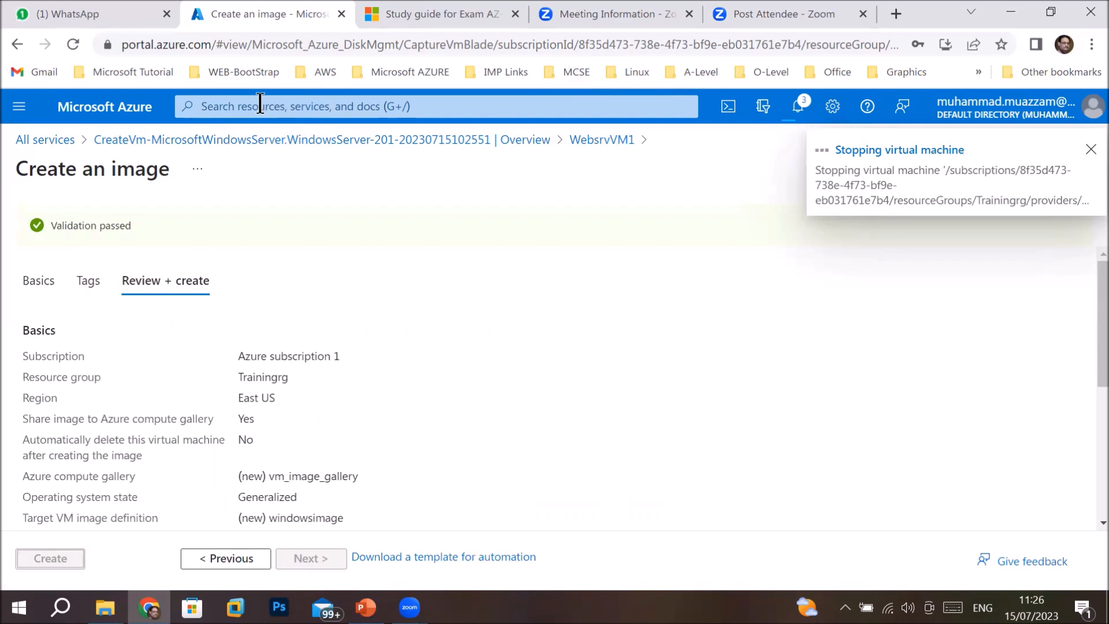
{"action": "left_click", "coordinate": [50, 140]}
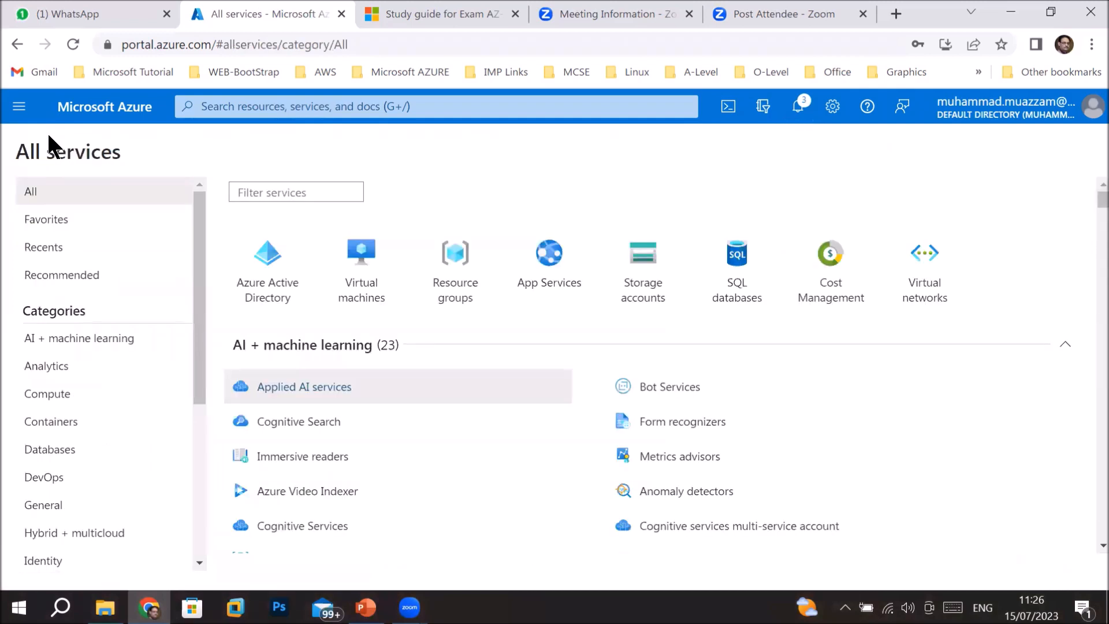
Search the portal for 'vm image' and open the VM image versions list showing 1.1.1.
{"action": "left_click", "coordinate": [302, 107]}
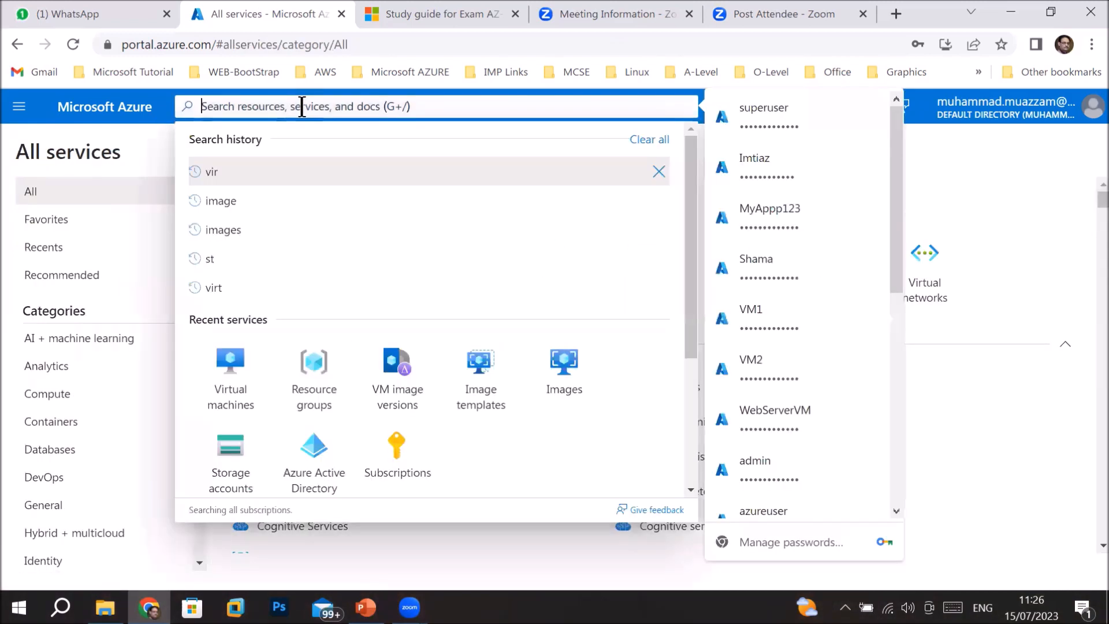
{"action": "type", "text": "vm"}
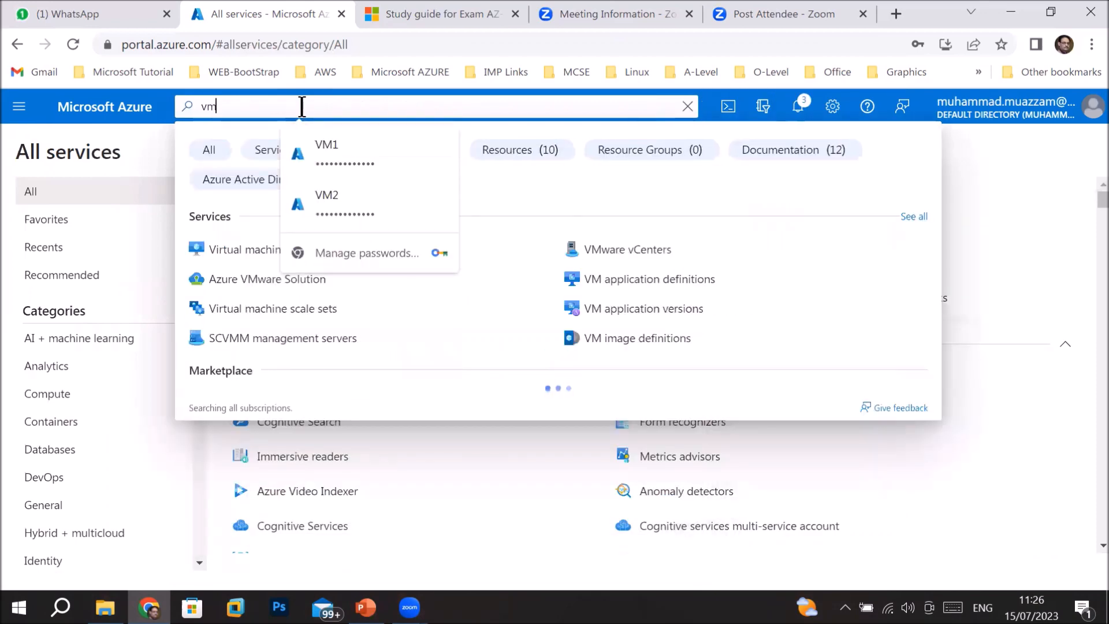
{"action": "type", "text": " image"}
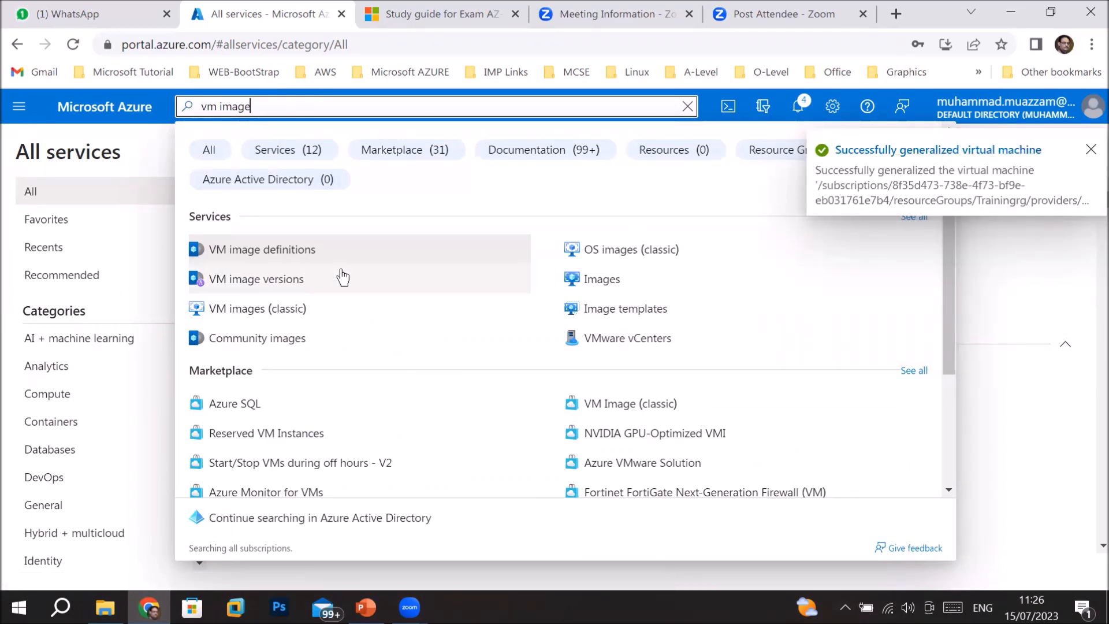
{"action": "left_click", "coordinate": [261, 282]}
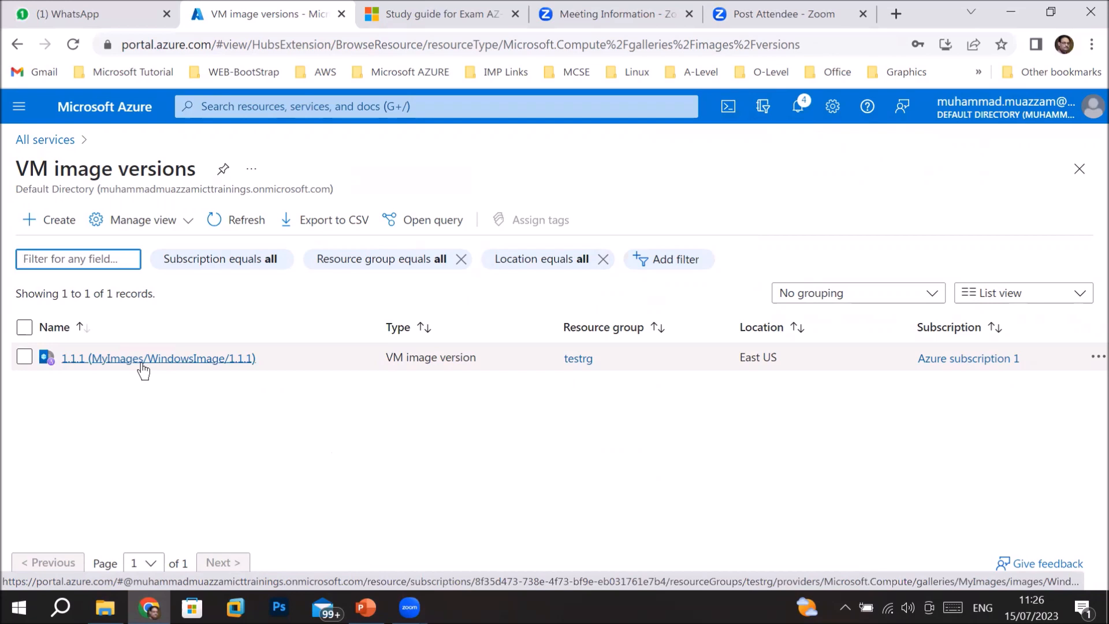
Open image version 1.1.1 (MyImages/WindowsImage/1.1.1) and launch Create VM from it.
{"action": "left_click", "coordinate": [184, 359]}
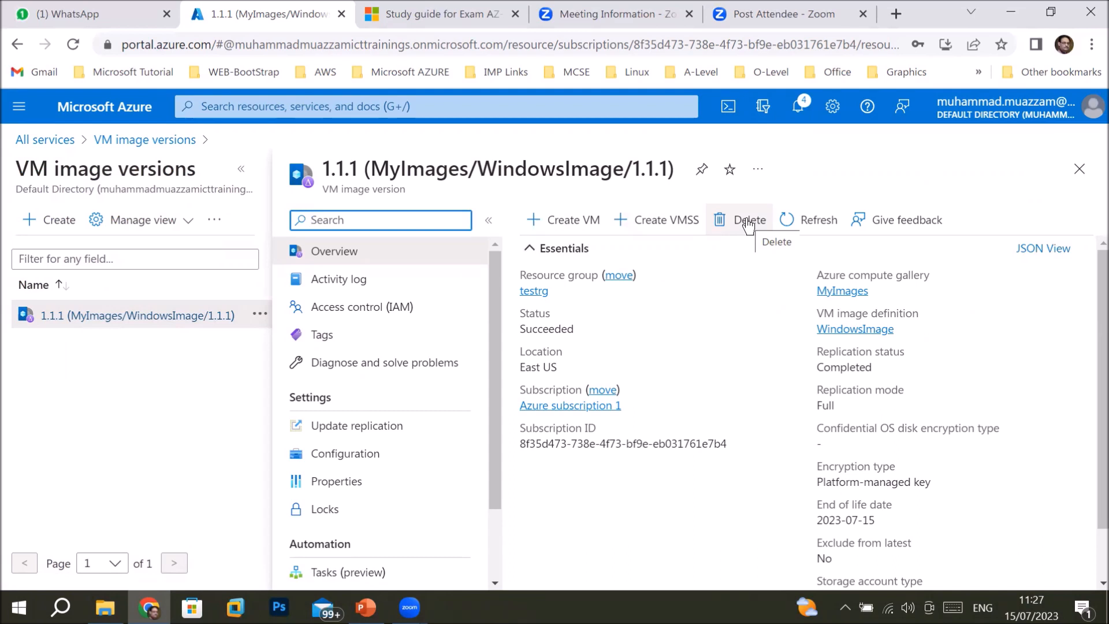
{"action": "left_click", "coordinate": [559, 224]}
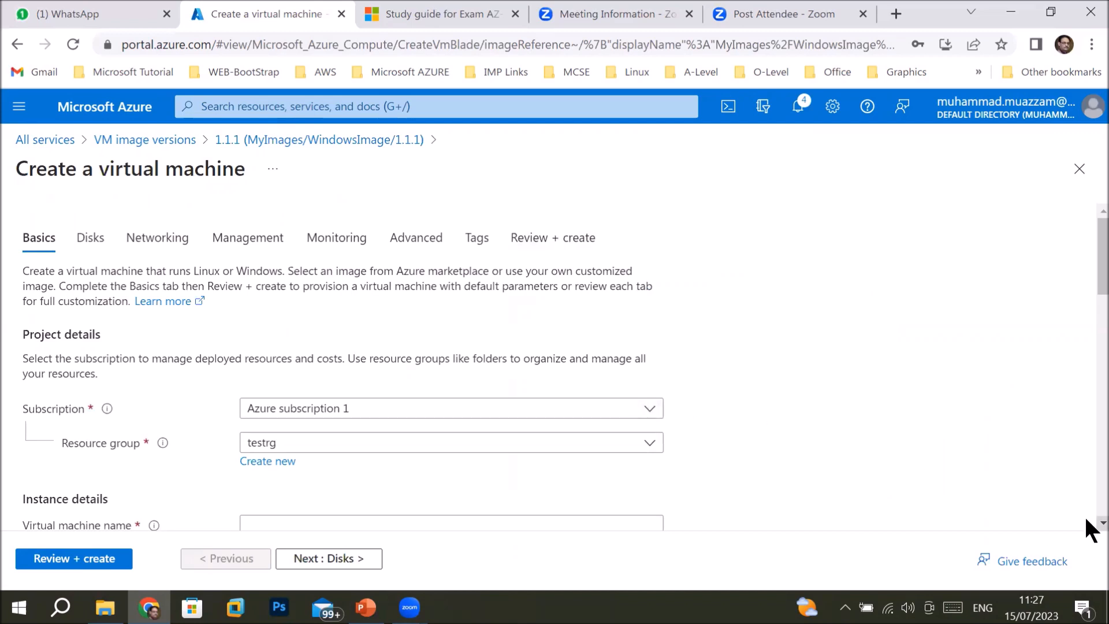
{"action": "scroll", "coordinate": [1086, 519], "scroll_direction": "down", "scroll_amount": 2}
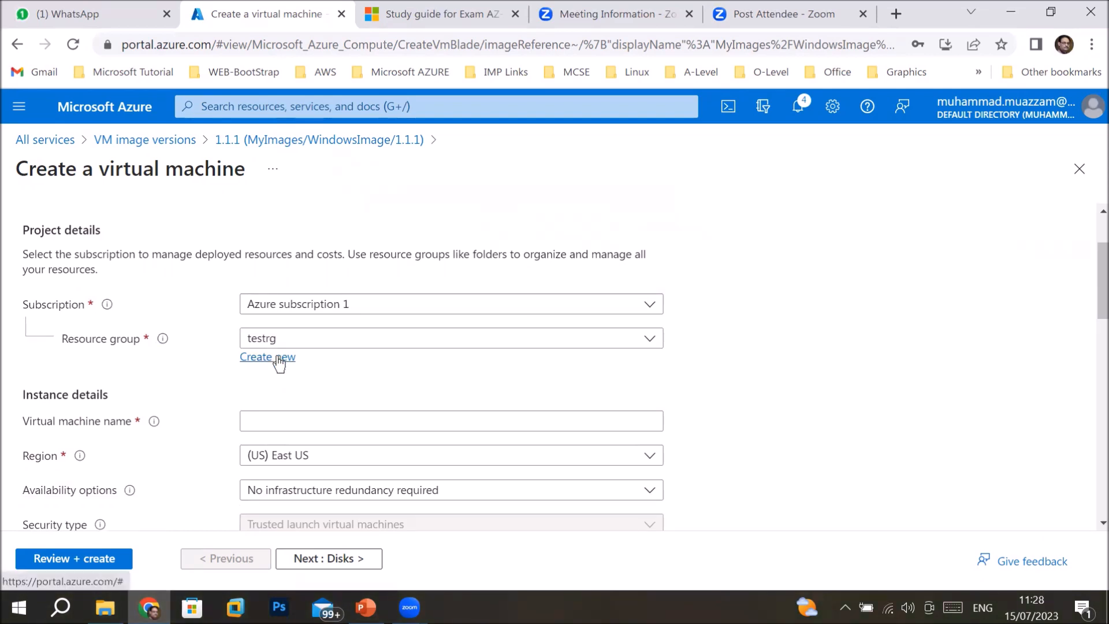
{"action": "left_click", "coordinate": [311, 422]}
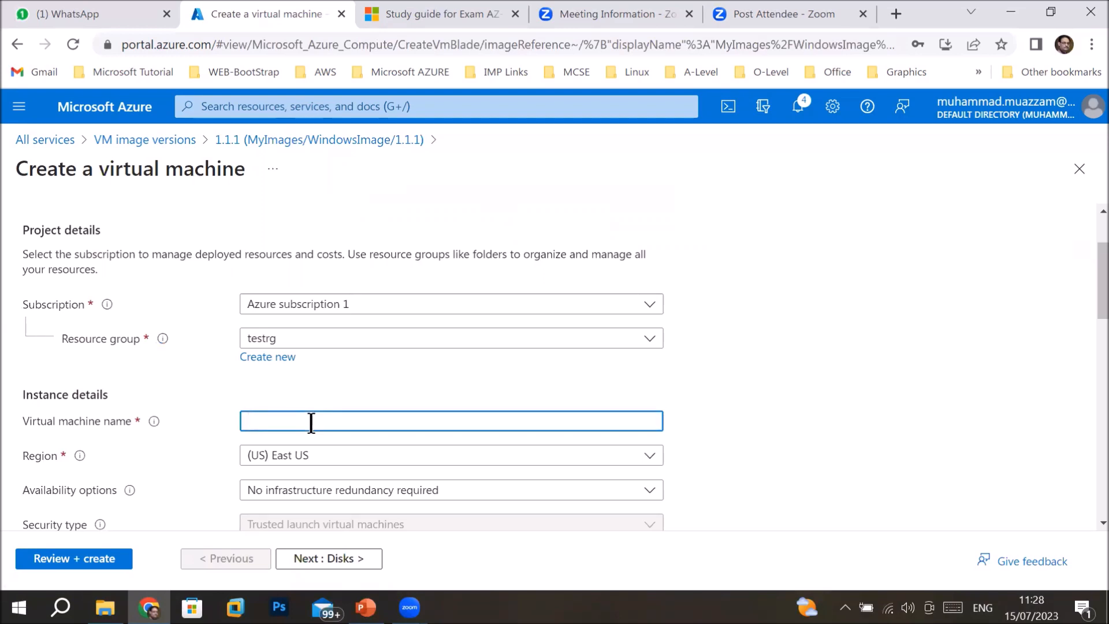
{"action": "type", "text": "newwebsrv"}
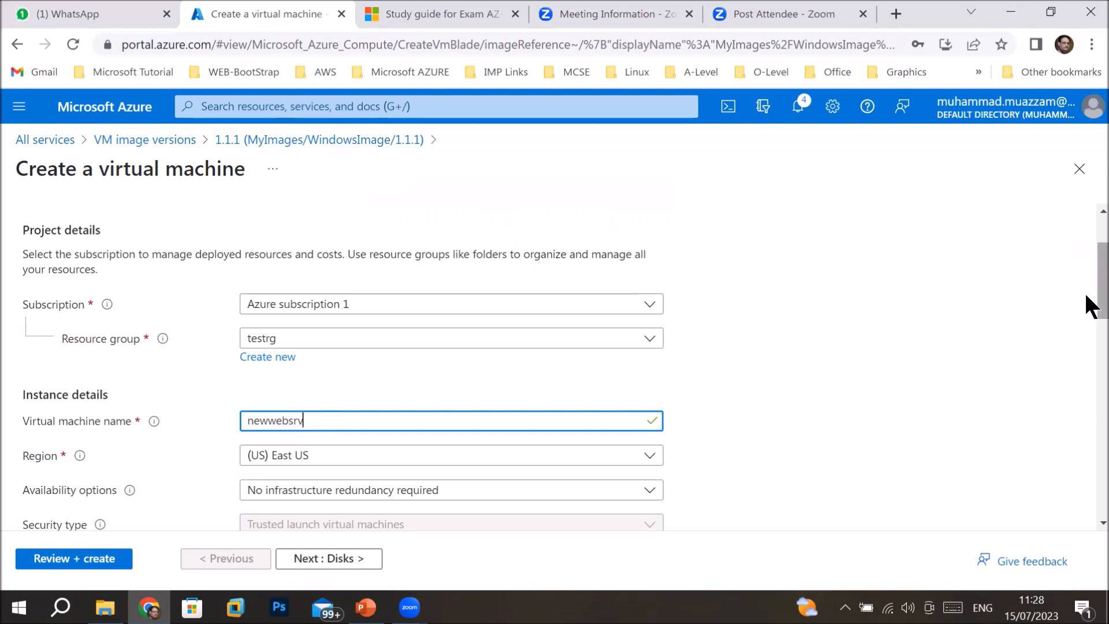
{"action": "left_click_drag", "start_coordinate": [1091, 306], "coordinate": [1086, 341]}
{"action": "left_click", "coordinate": [617, 387]}
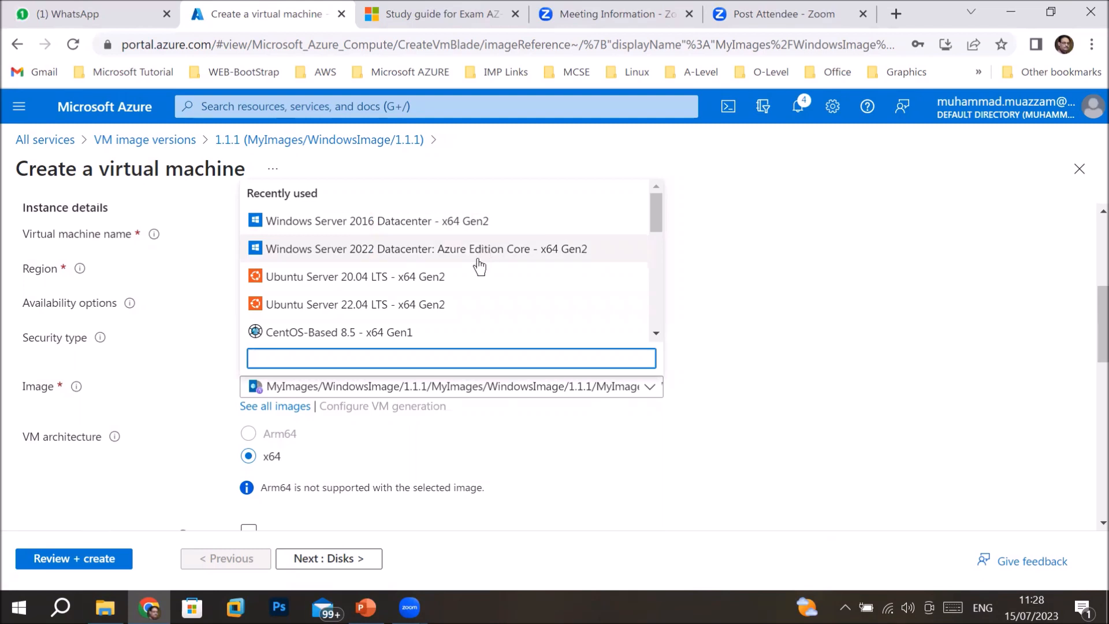
{"action": "left_click_drag", "start_coordinate": [656, 209], "coordinate": [651, 233]}
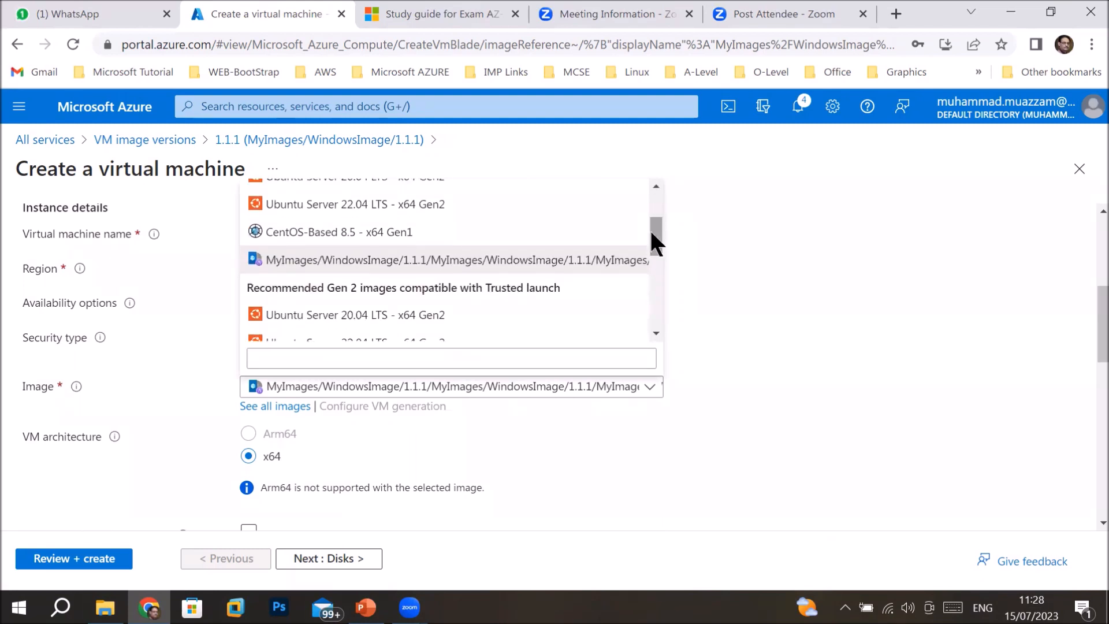
{"action": "left_click", "coordinate": [496, 270]}
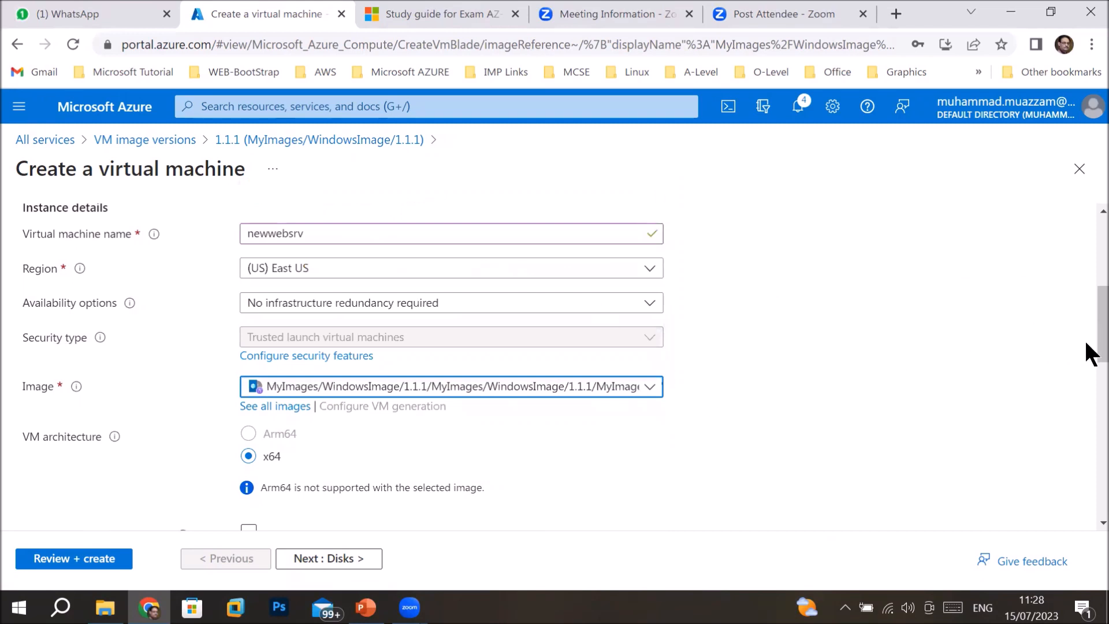
{"action": "left_click_drag", "start_coordinate": [1086, 344], "coordinate": [1086, 414]}
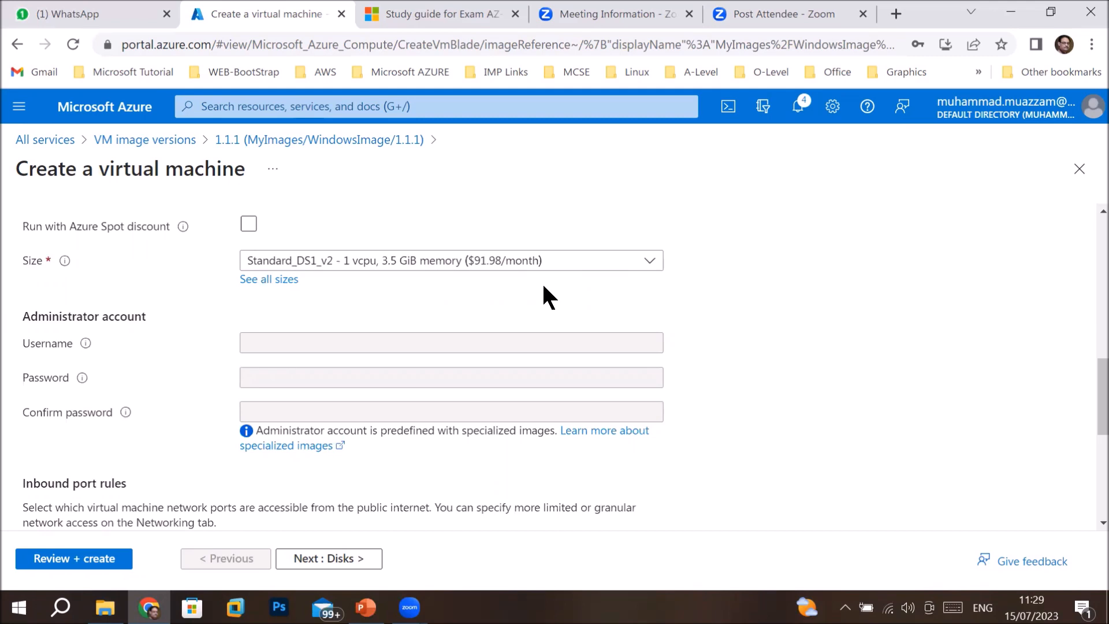
Read the 'Store and share images in an Azure Compute Gallery' article, then return to the VM form.
{"action": "left_click", "coordinate": [306, 447]}
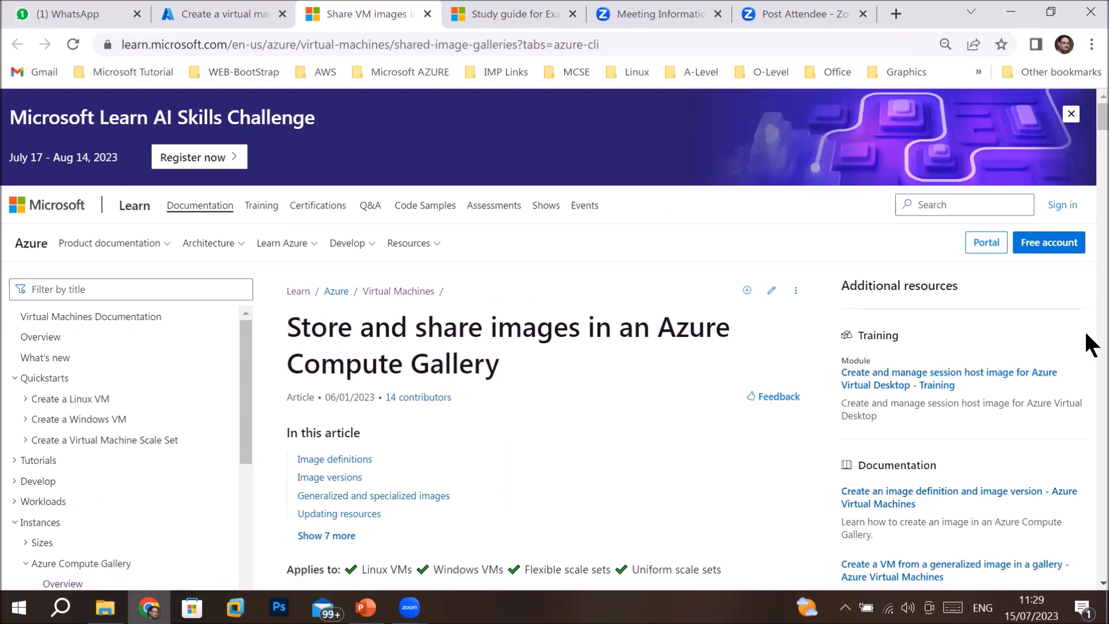
{"action": "scroll", "coordinate": [1090, 345], "scroll_direction": "down", "scroll_amount": 3}
{"action": "scroll", "coordinate": [1090, 344], "scroll_direction": "down", "scroll_amount": 3}
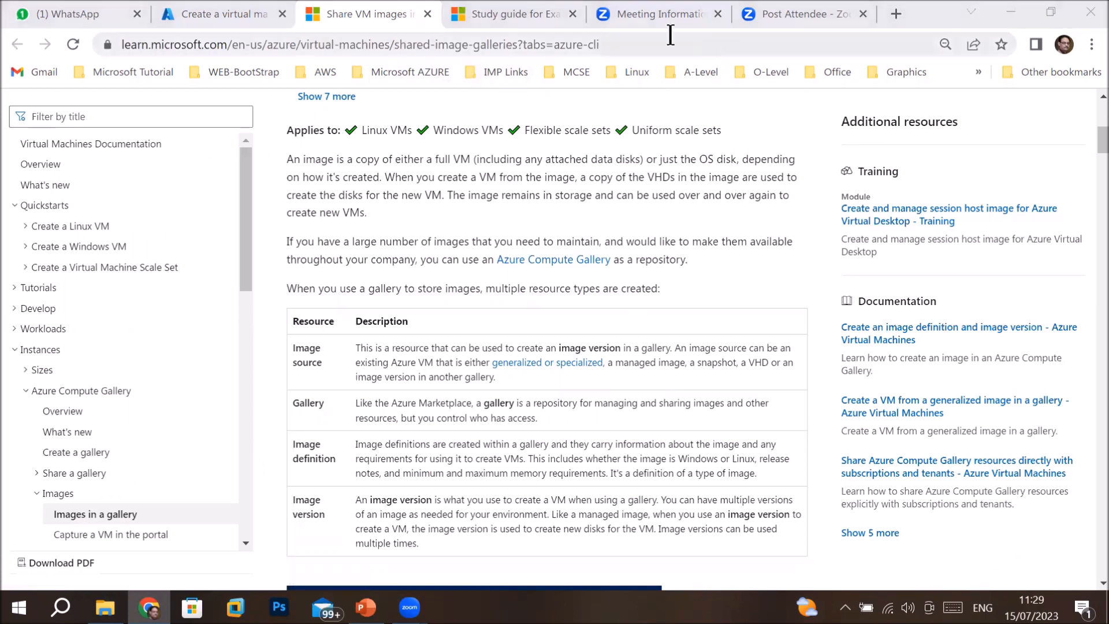
{"action": "left_click", "coordinate": [345, 9]}
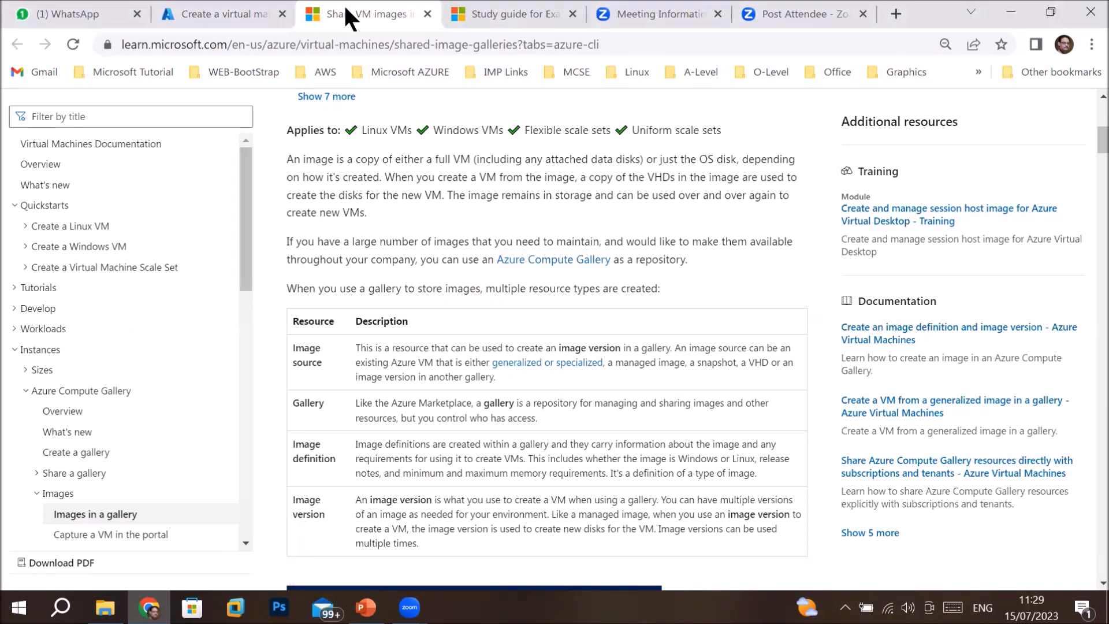
{"action": "left_click", "coordinate": [217, 2]}
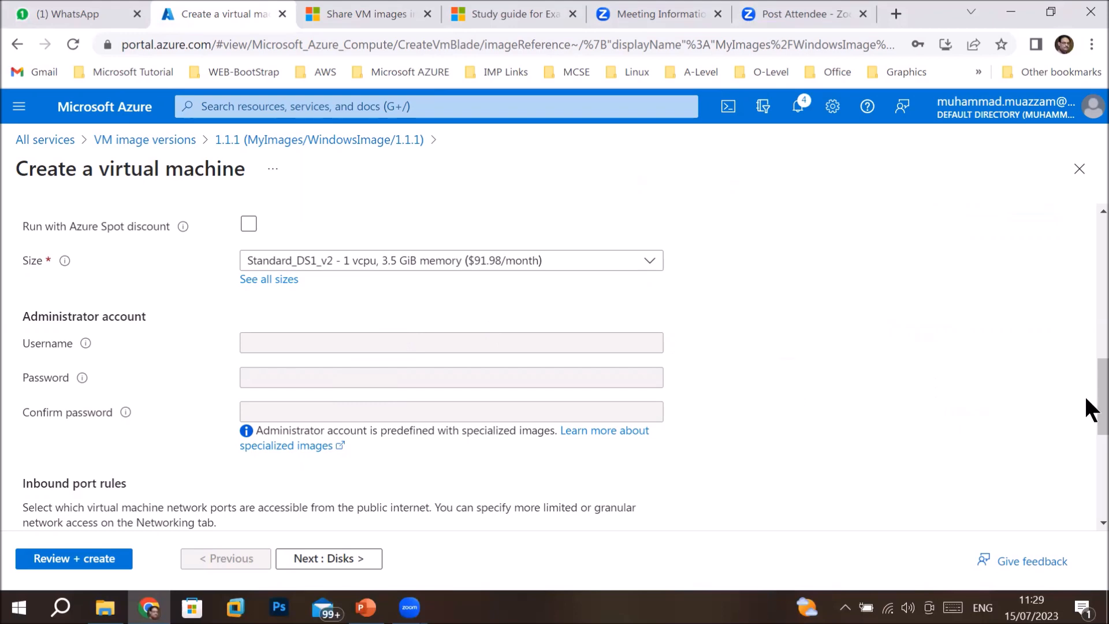
Validate newwebsrv after checking Networking, then deploy it into testrg.
{"action": "scroll", "coordinate": [1091, 404], "scroll_direction": "down", "scroll_amount": 8}
{"action": "left_click", "coordinate": [74, 558]}
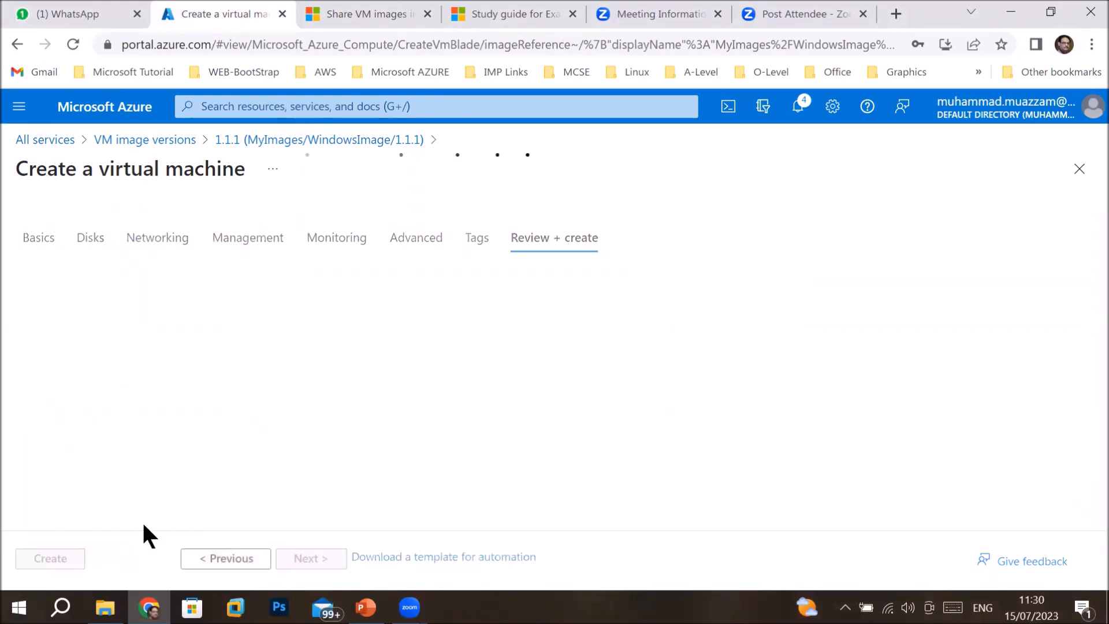
{"action": "left_click", "coordinate": [156, 281]}
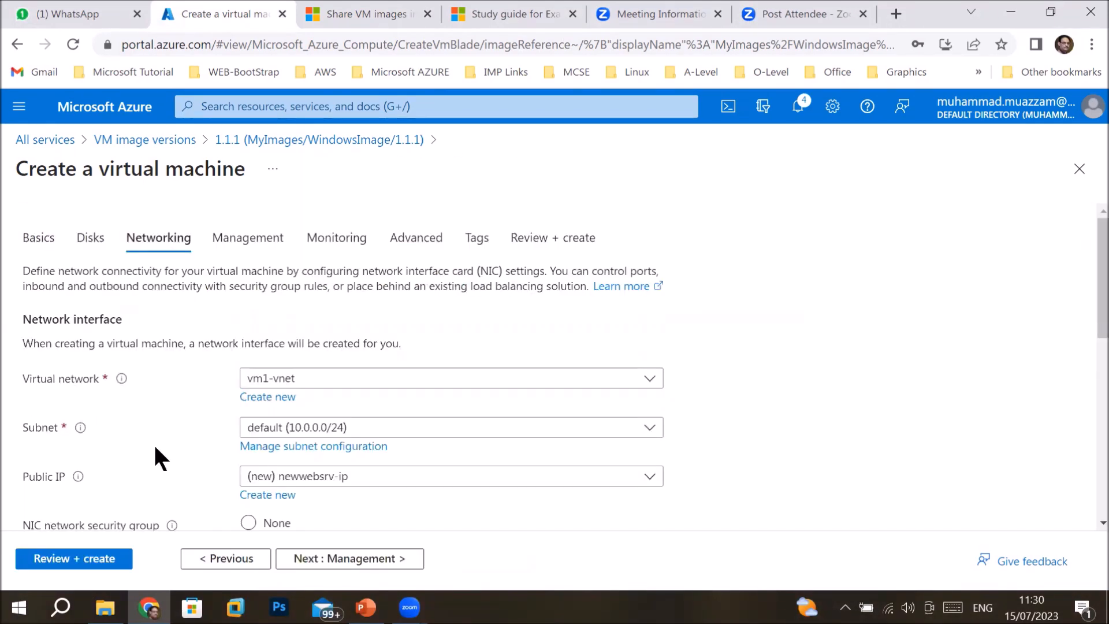
{"action": "left_click", "coordinate": [101, 560]}
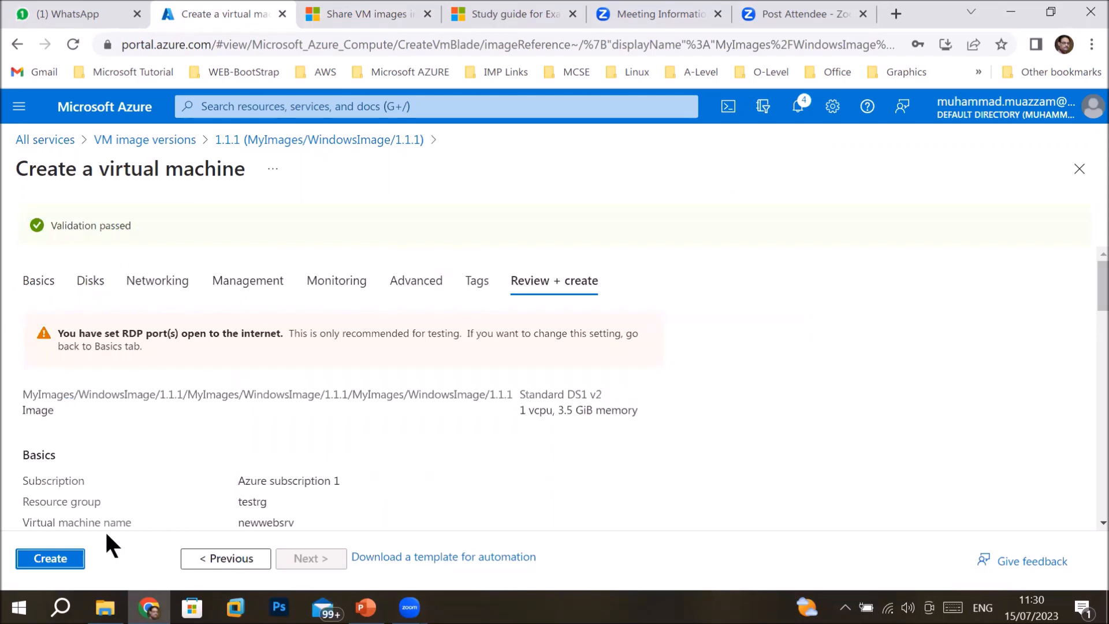
{"action": "left_click", "coordinate": [61, 558]}
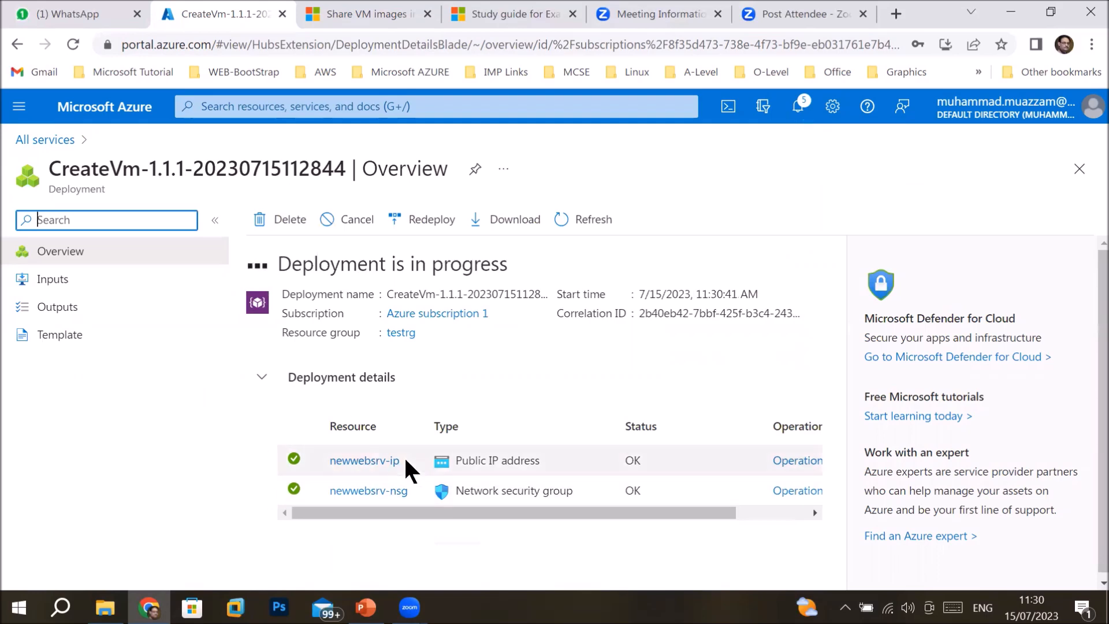
{"action": "mouse_move", "coordinate": [408, 465]}
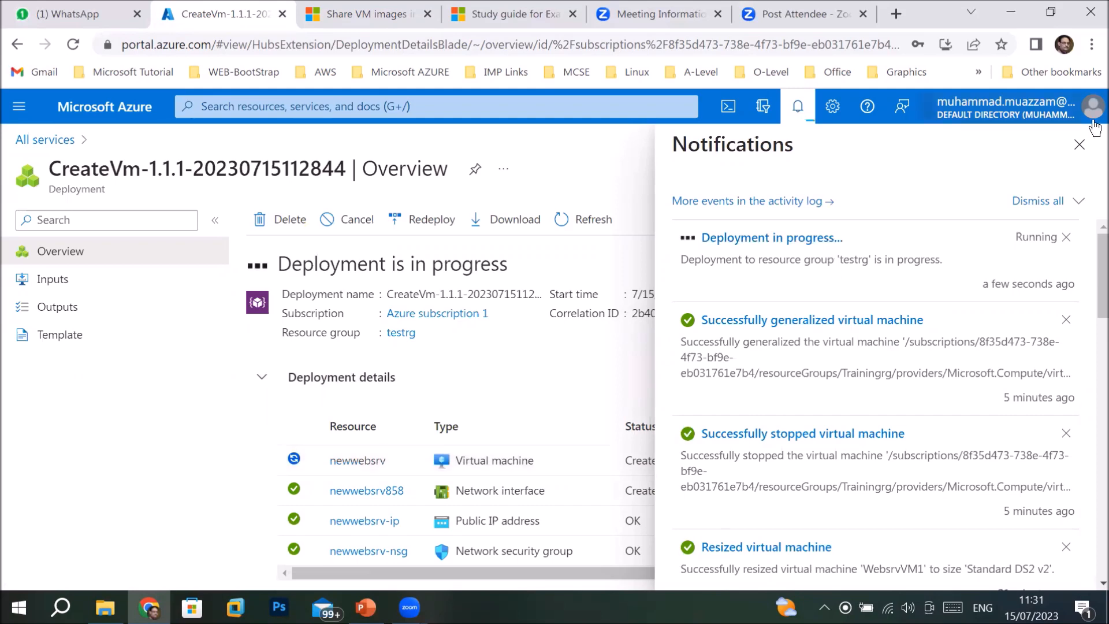
{"action": "left_click", "coordinate": [1079, 156]}
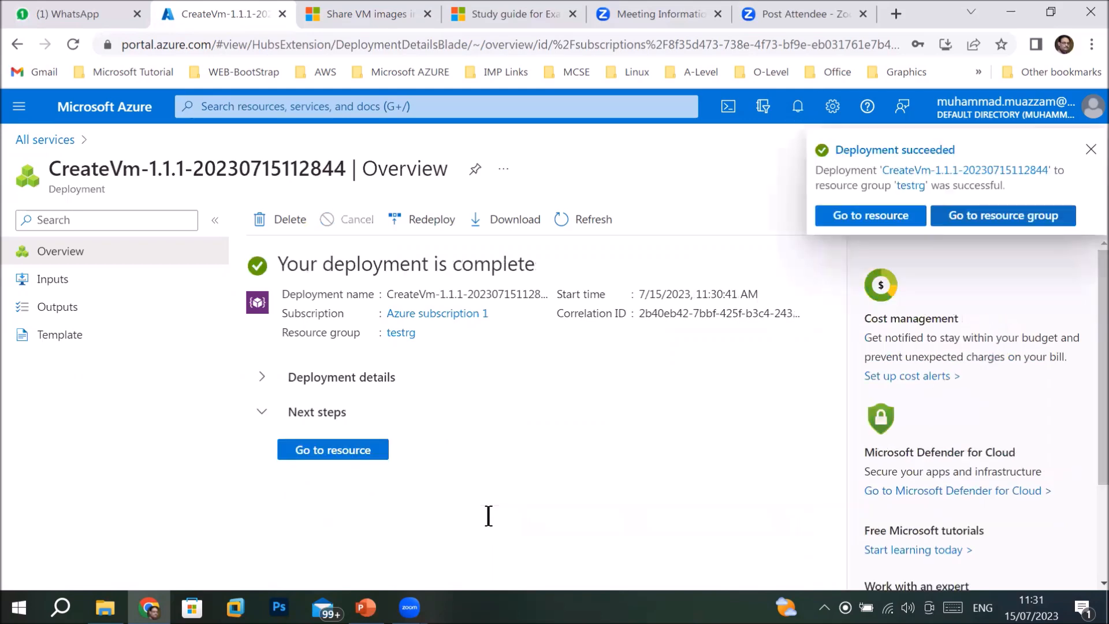
Download newwebsrv.rdp for the VM's public IP from its Connect page and open it.
{"action": "left_click", "coordinate": [870, 217]}
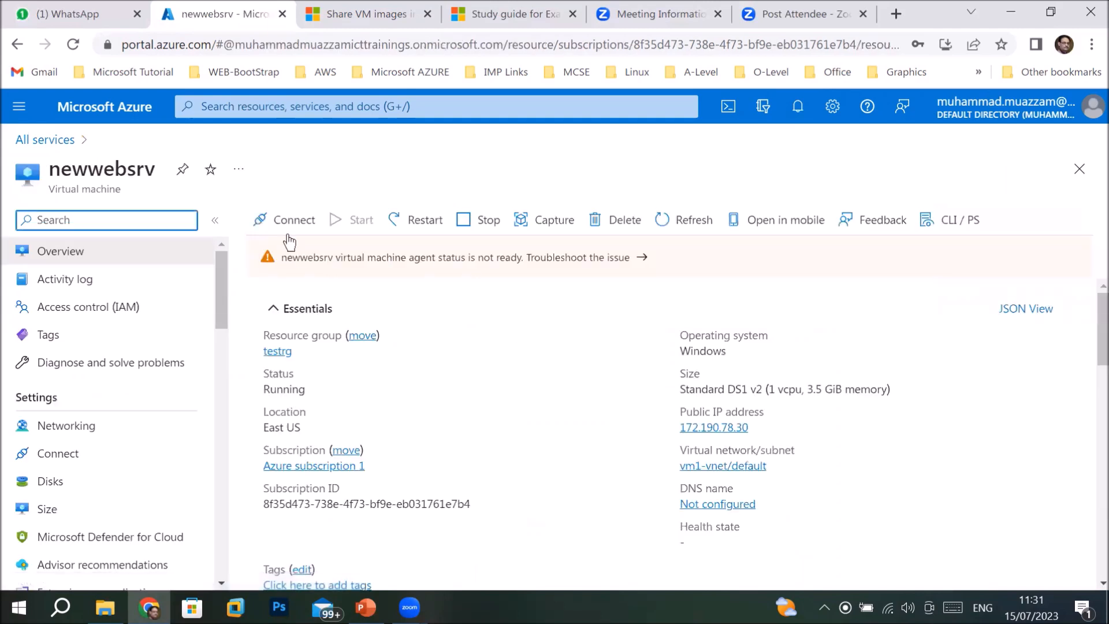
{"action": "left_click", "coordinate": [280, 226]}
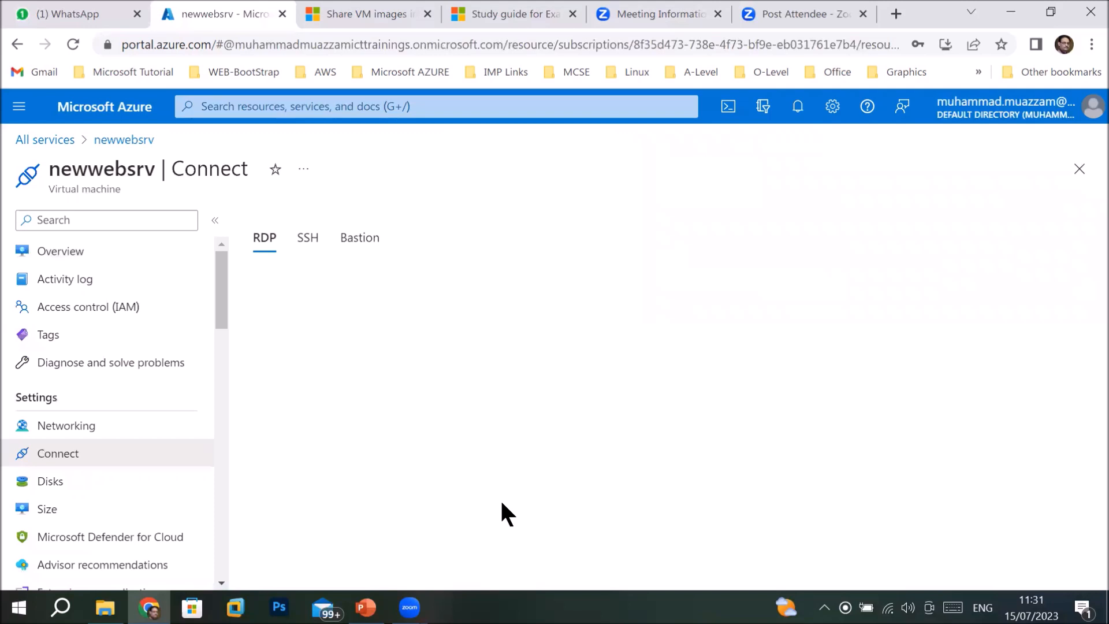
{"action": "scroll", "coordinate": [1086, 512], "scroll_direction": "down", "scroll_amount": 4}
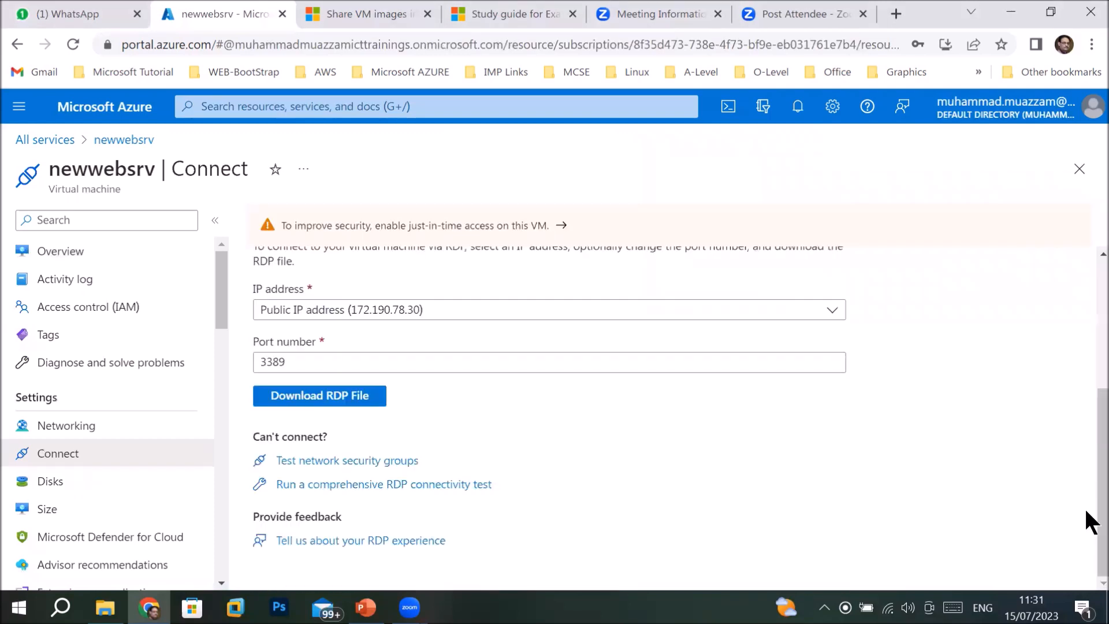
{"action": "left_click", "coordinate": [358, 397]}
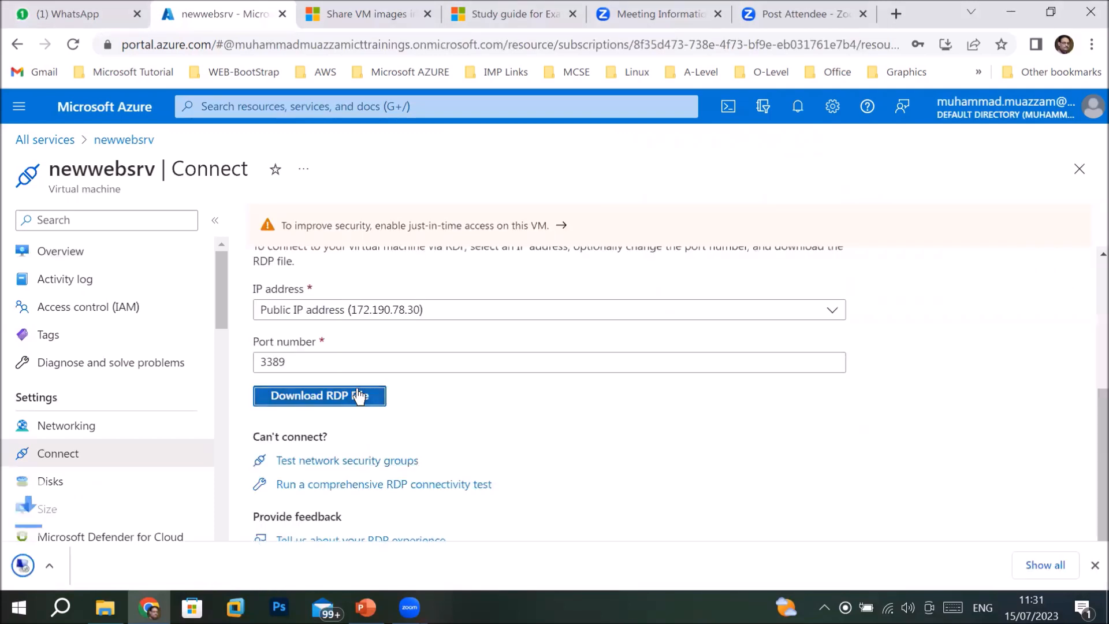
{"action": "left_click", "coordinate": [52, 567]}
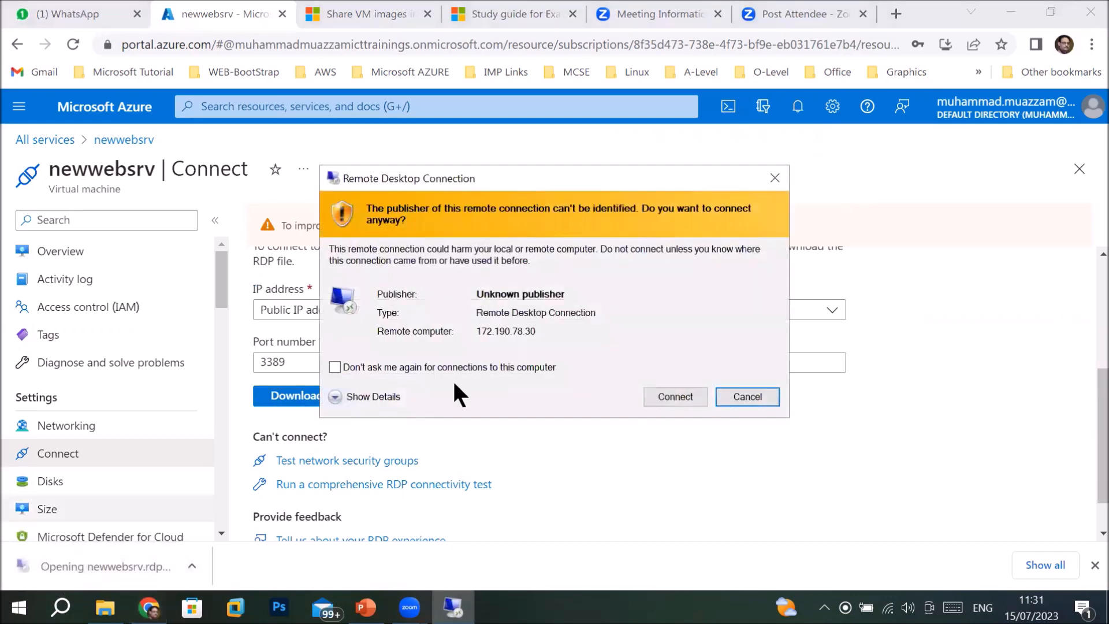
Attempt the RDP connection to 172.190.78.30, dismiss the failure, and return to newwebsrv Overview.
{"action": "left_click", "coordinate": [674, 396]}
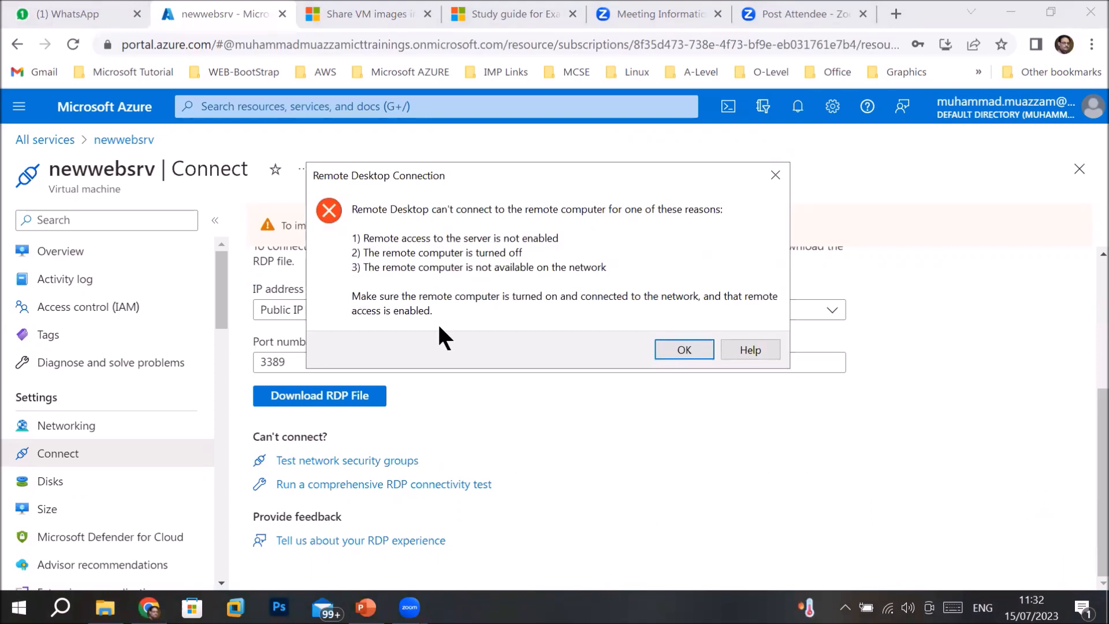
{"action": "left_click", "coordinate": [682, 349]}
{"action": "left_click", "coordinate": [46, 251]}
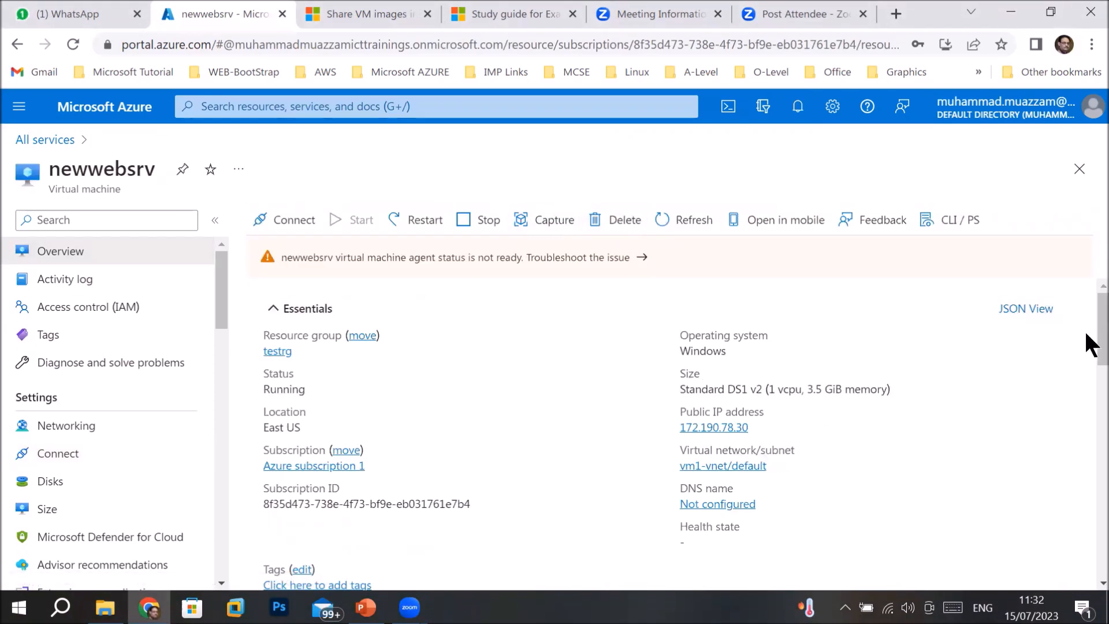
Review newwebsrv properties and the agent-not-ready troubleshooting guidance, then reopen the RDP file.
{"action": "left_click_drag", "start_coordinate": [1087, 335], "coordinate": [1086, 482]}
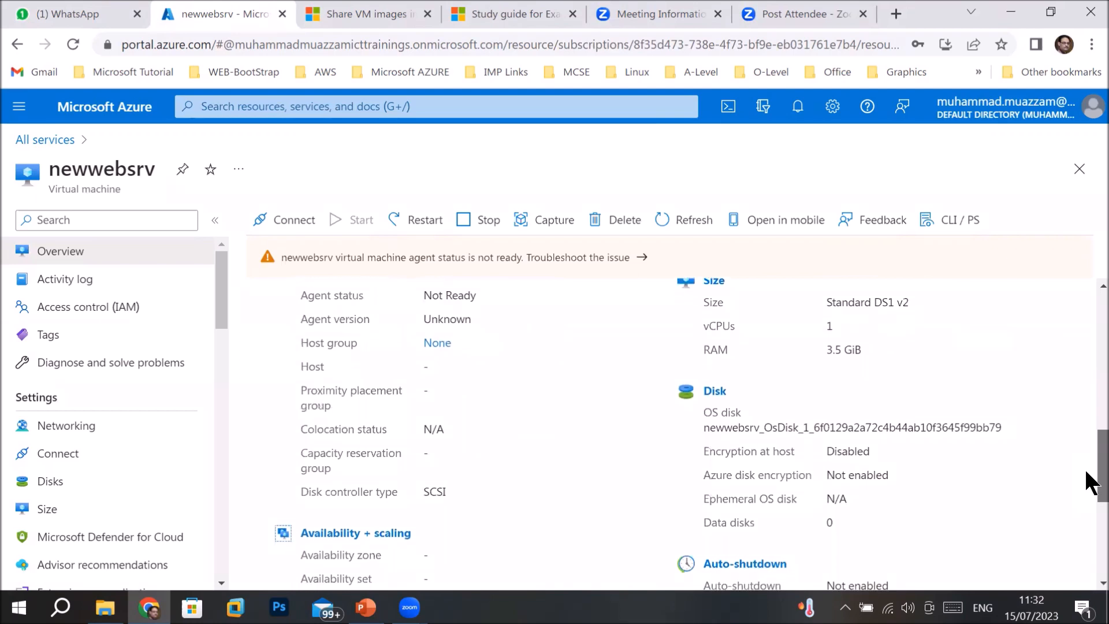
{"action": "left_click_drag", "start_coordinate": [1086, 483], "coordinate": [1066, 548]}
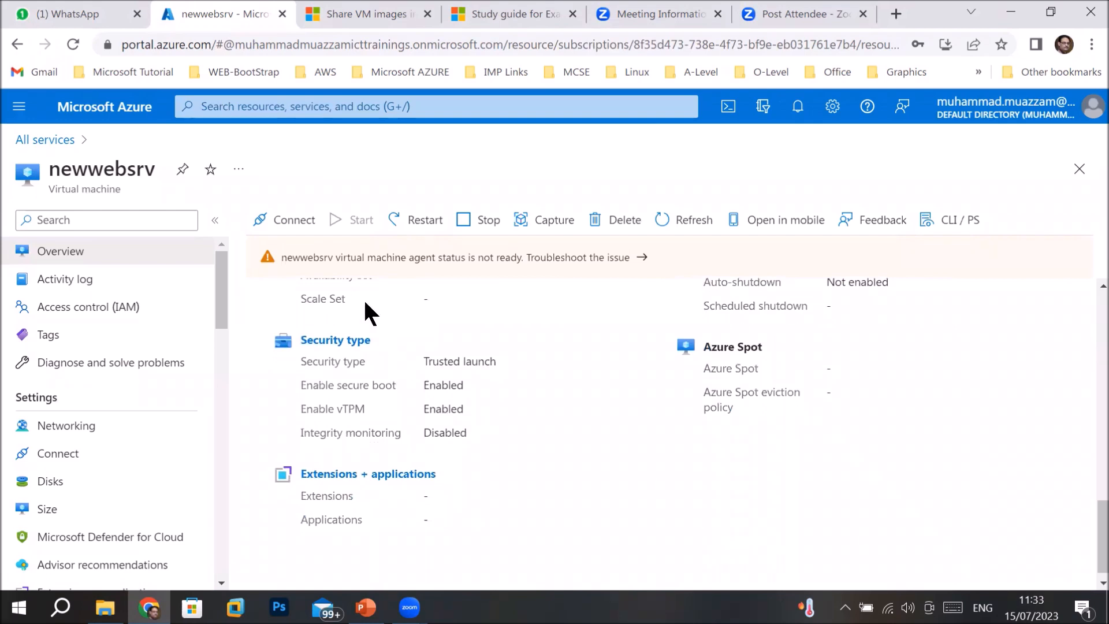
{"action": "left_click", "coordinate": [542, 260]}
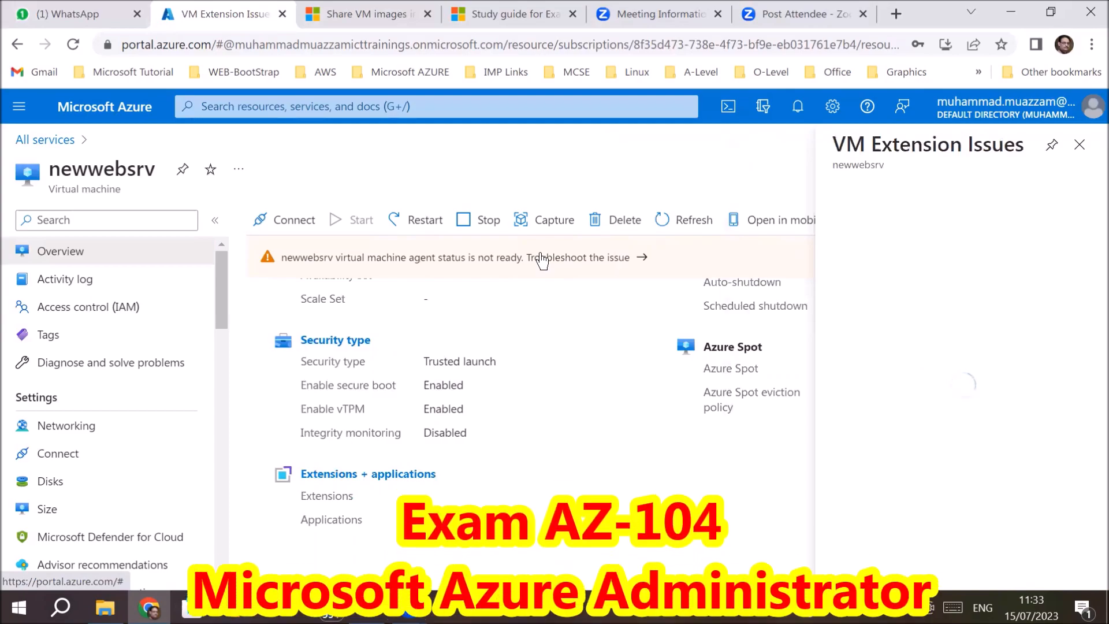
{"action": "scroll", "coordinate": [905, 350], "scroll_direction": "down", "scroll_amount": 10}
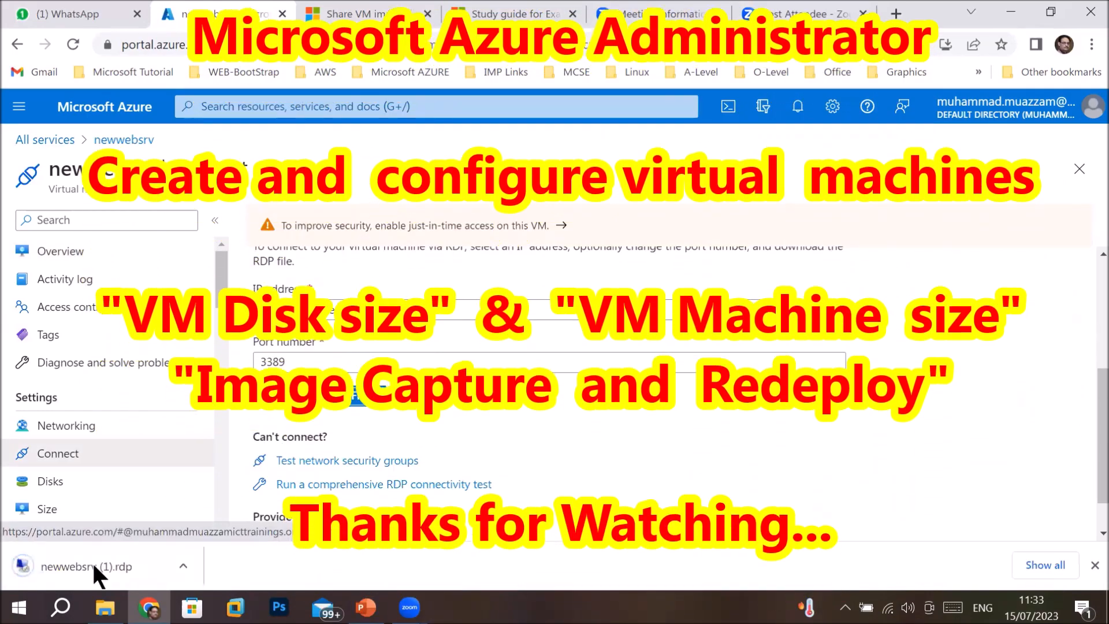
{"action": "left_click", "coordinate": [93, 562]}
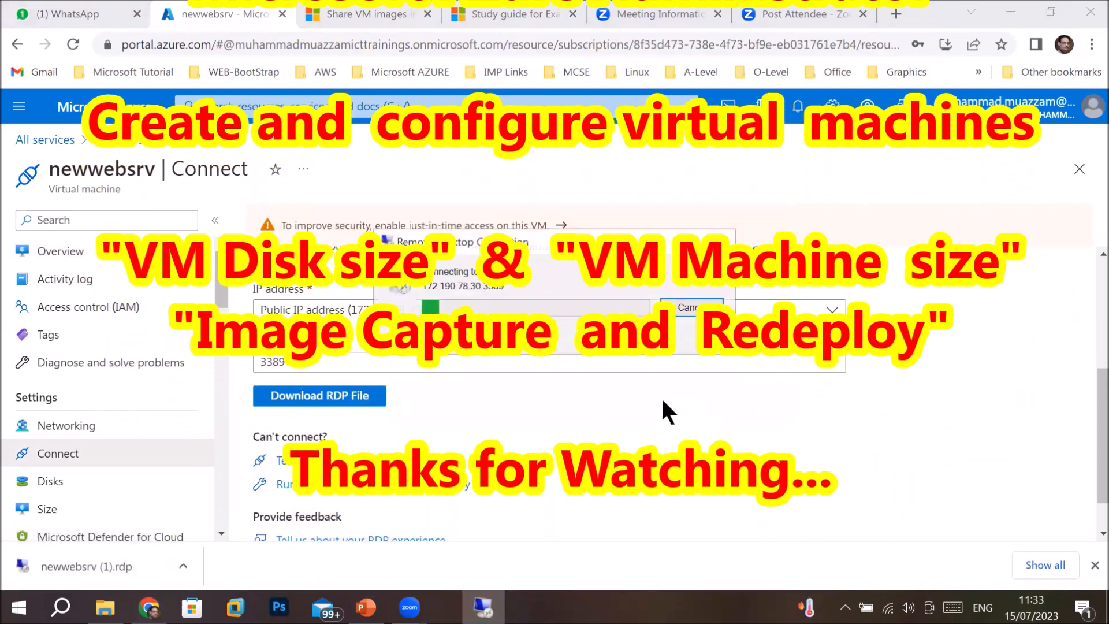